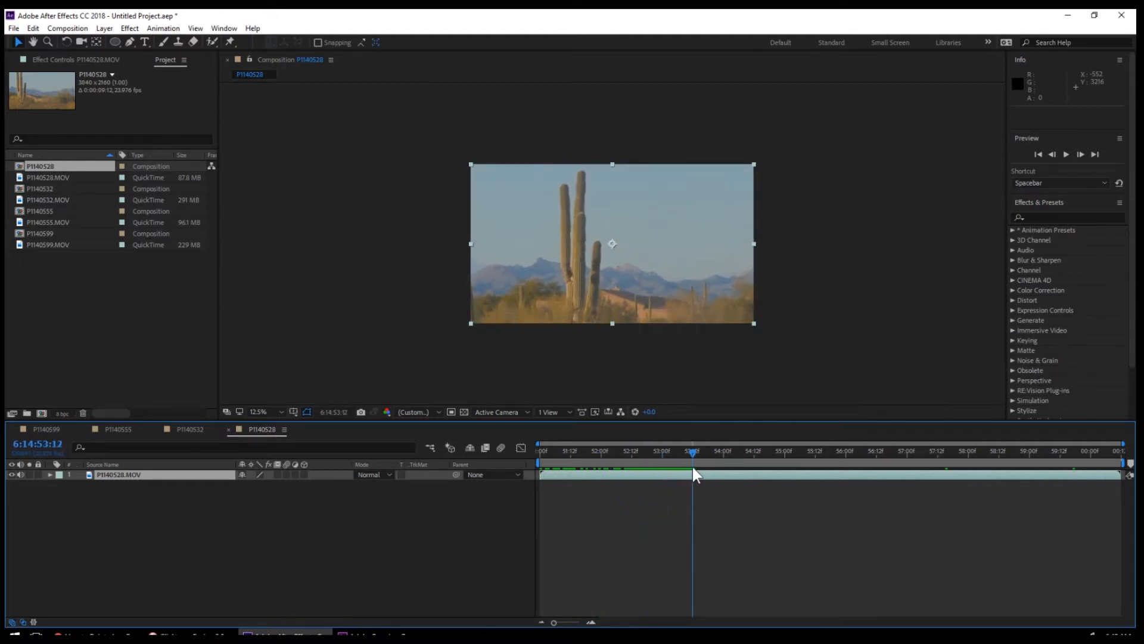
# Preview the cactus clip and set the current time to 6:14:53:04.
pyautogui.press('.')
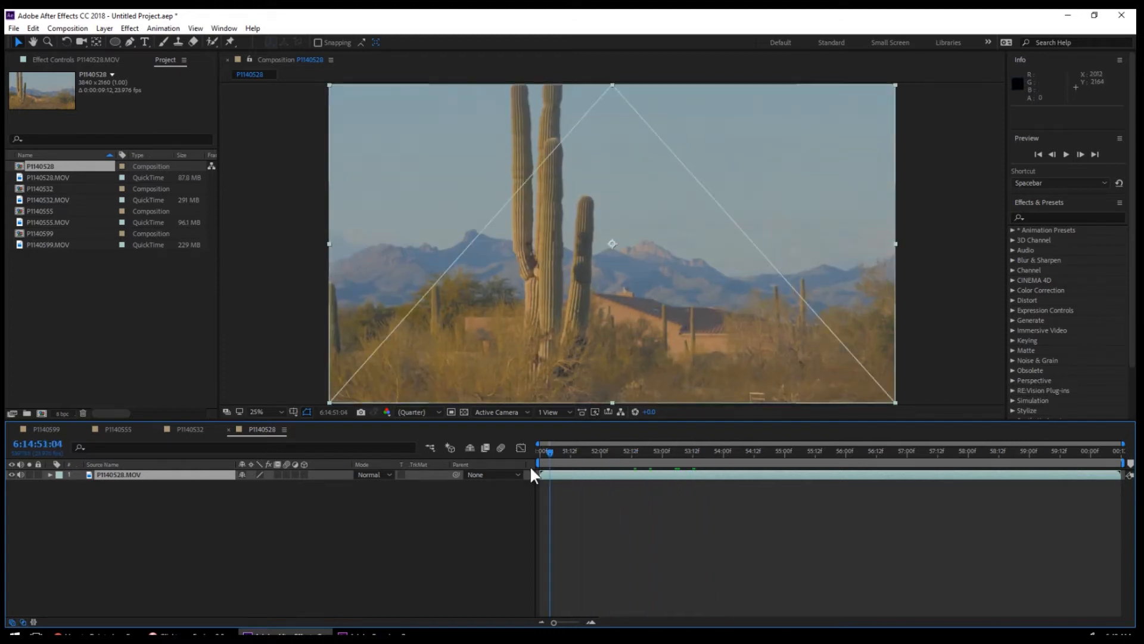
pyautogui.press('space')
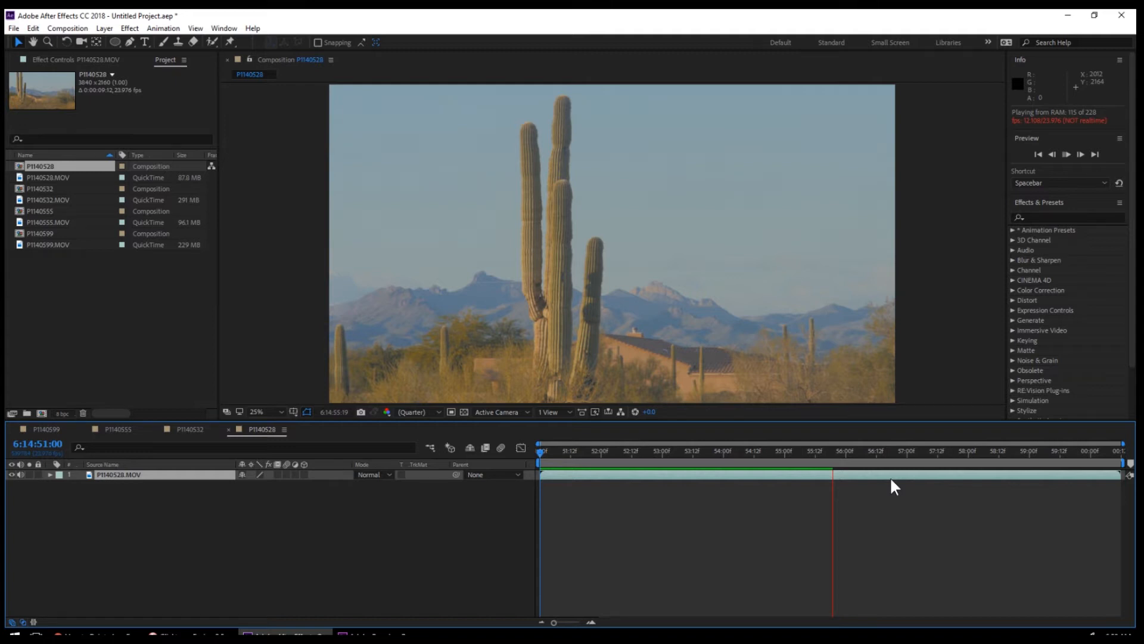
pyautogui.click(991, 455)
pyautogui.moveTo(973, 466); pyautogui.dragTo(667, 488)
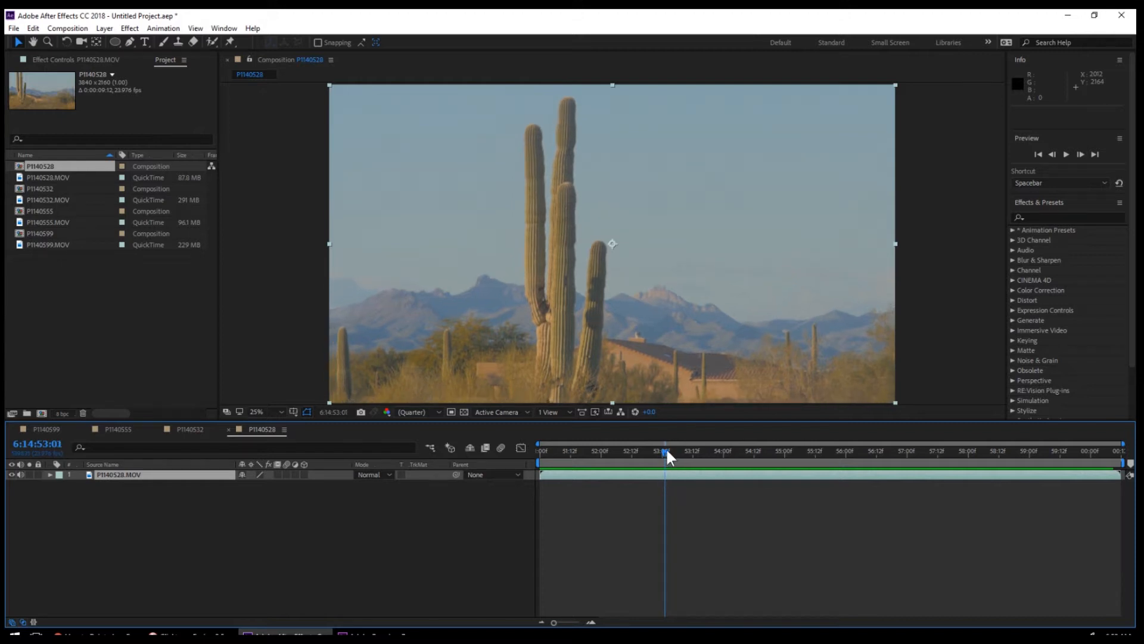
pyautogui.moveTo(666, 456)
pyautogui.mouseDown()
pyautogui.moveTo(642, 450)
pyautogui.moveTo(663, 452)
pyautogui.mouseUp()
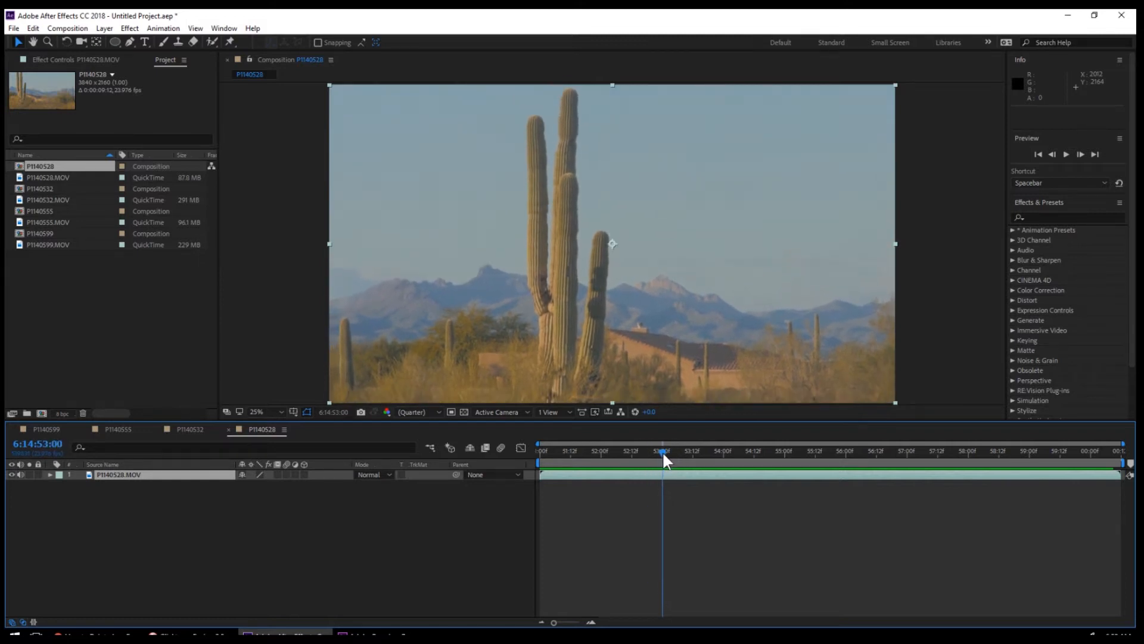
pyautogui.moveTo(663, 451); pyautogui.dragTo(671, 452)
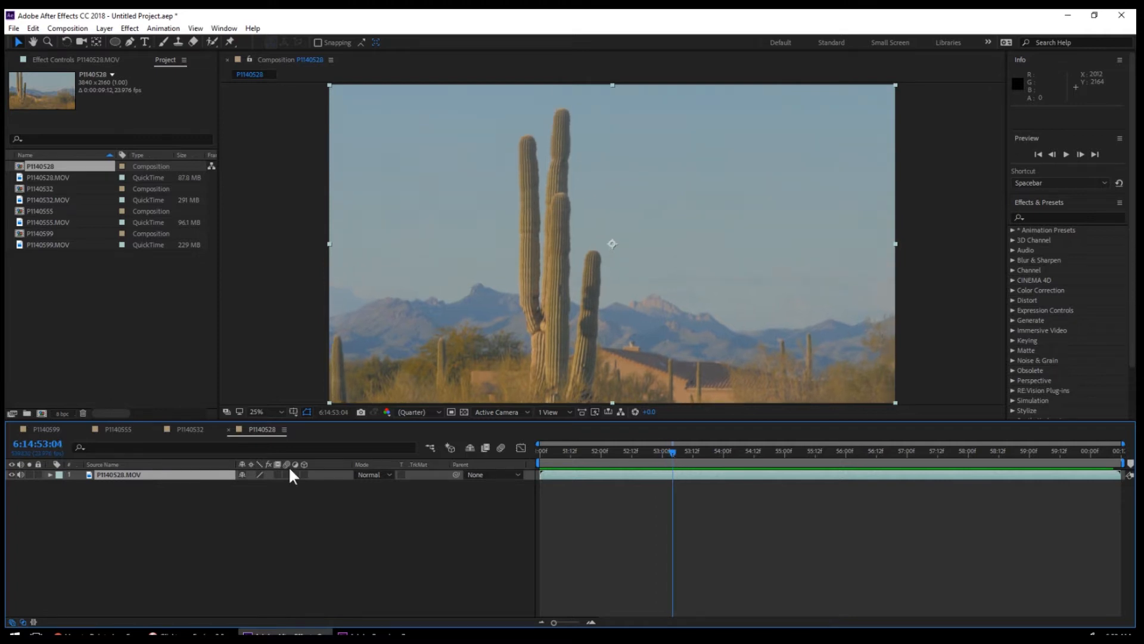
# Apply Freeze Frame to the P1140528.MOV layer at the current time.
pyautogui.rightClick(162, 469)
pyautogui.rightClick(126, 474)
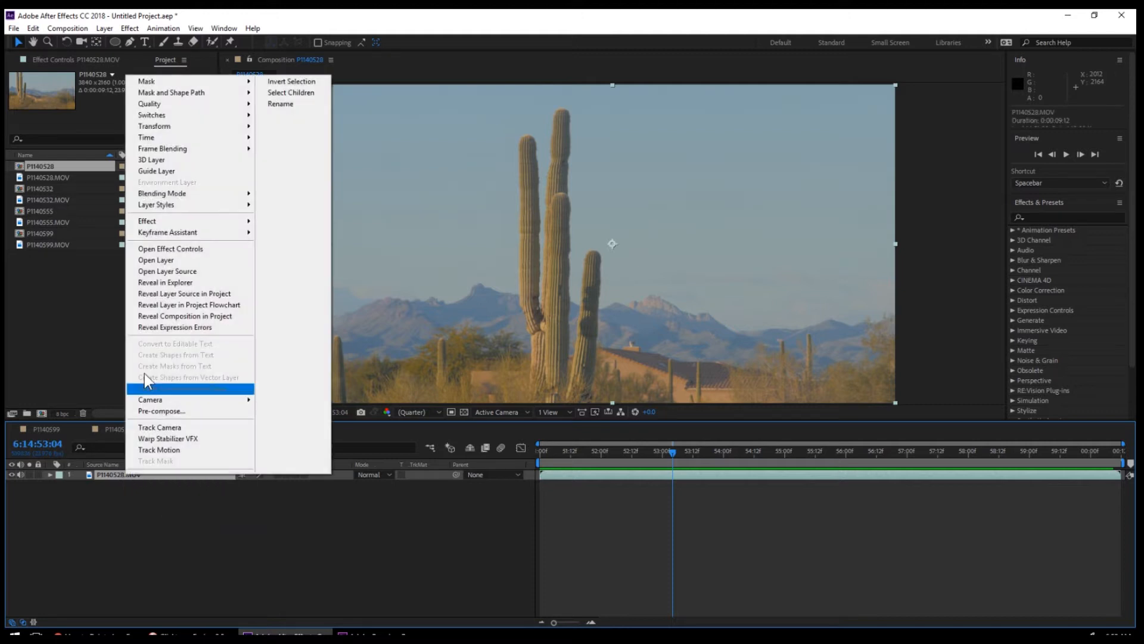
pyautogui.moveTo(178, 138)
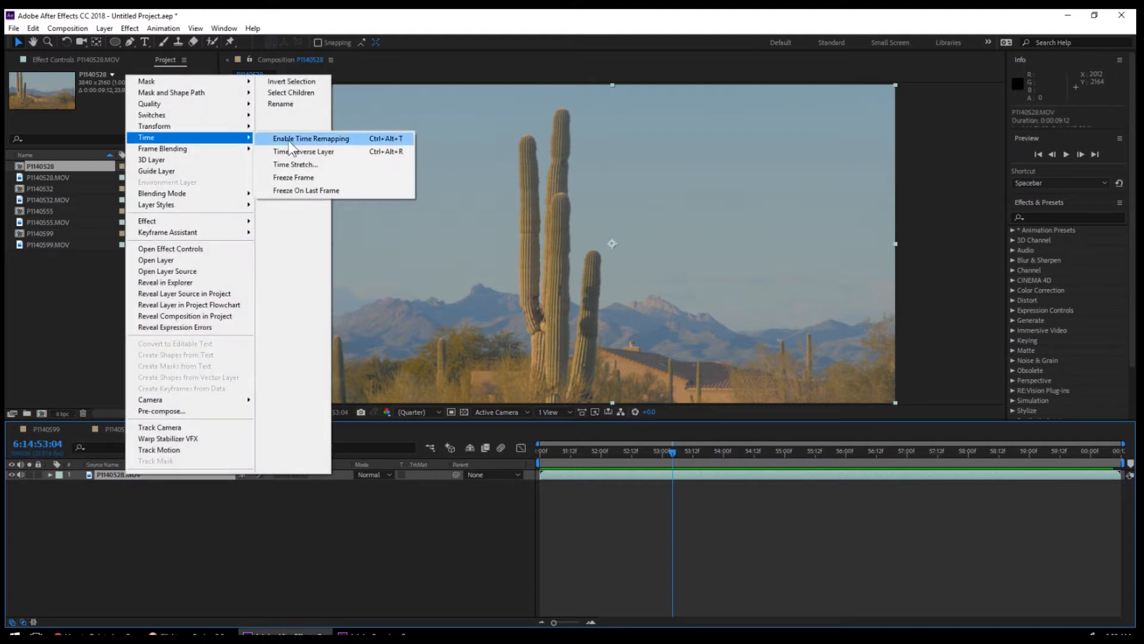
pyautogui.click(310, 177)
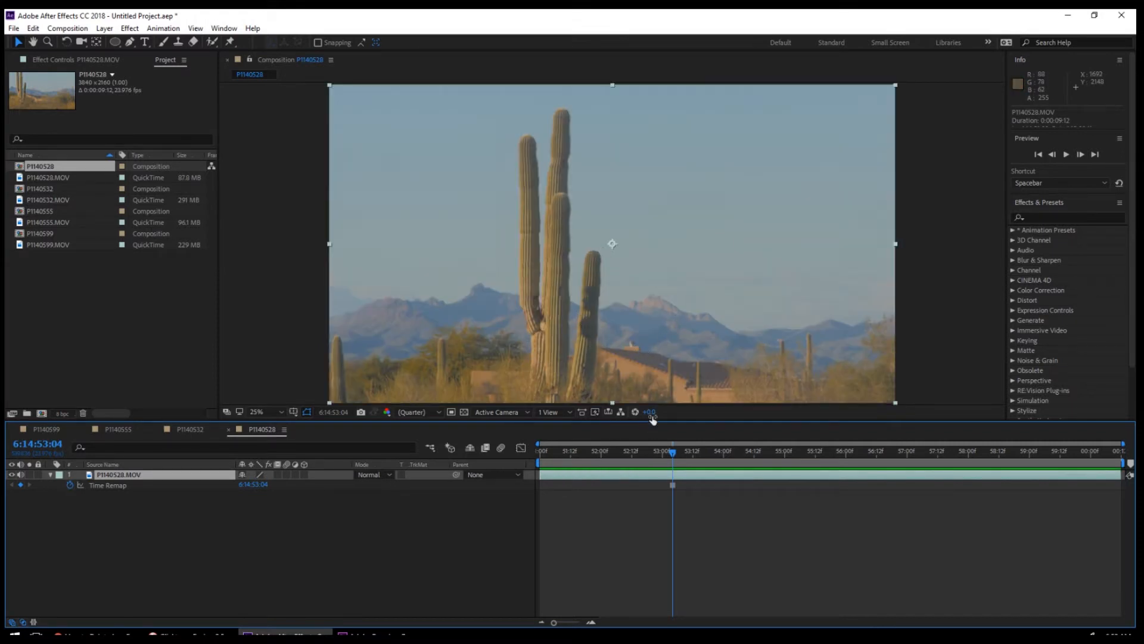
# Add the Noise effect to the frozen P1140528.MOV layer and set Amount of Noise to 4%.
pyautogui.click(132, 29)
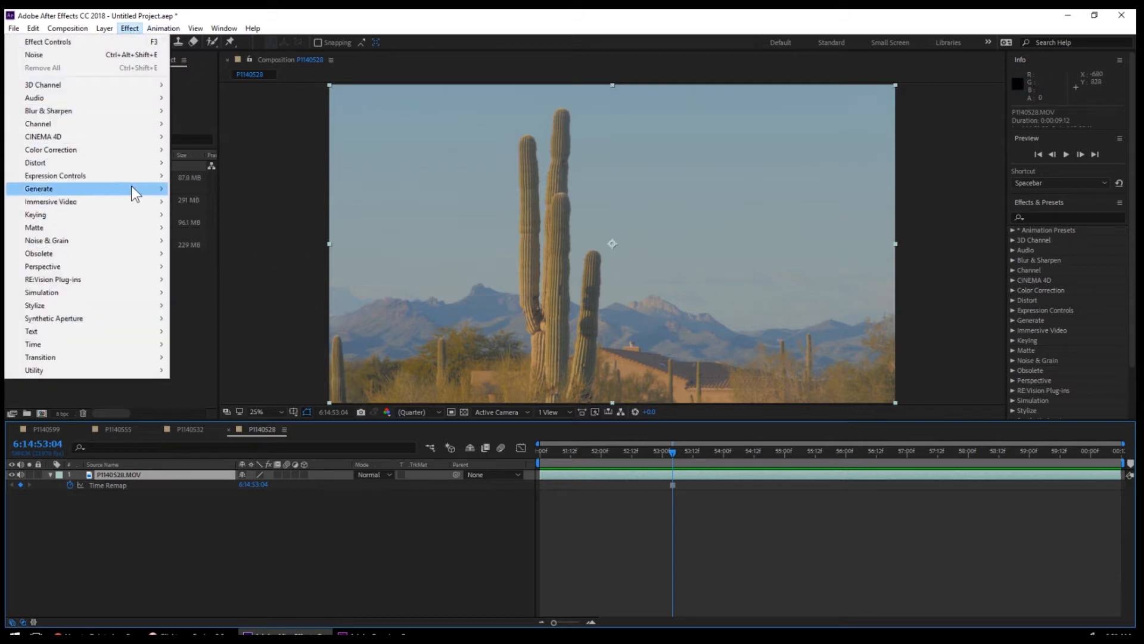
pyautogui.moveTo(136, 201)
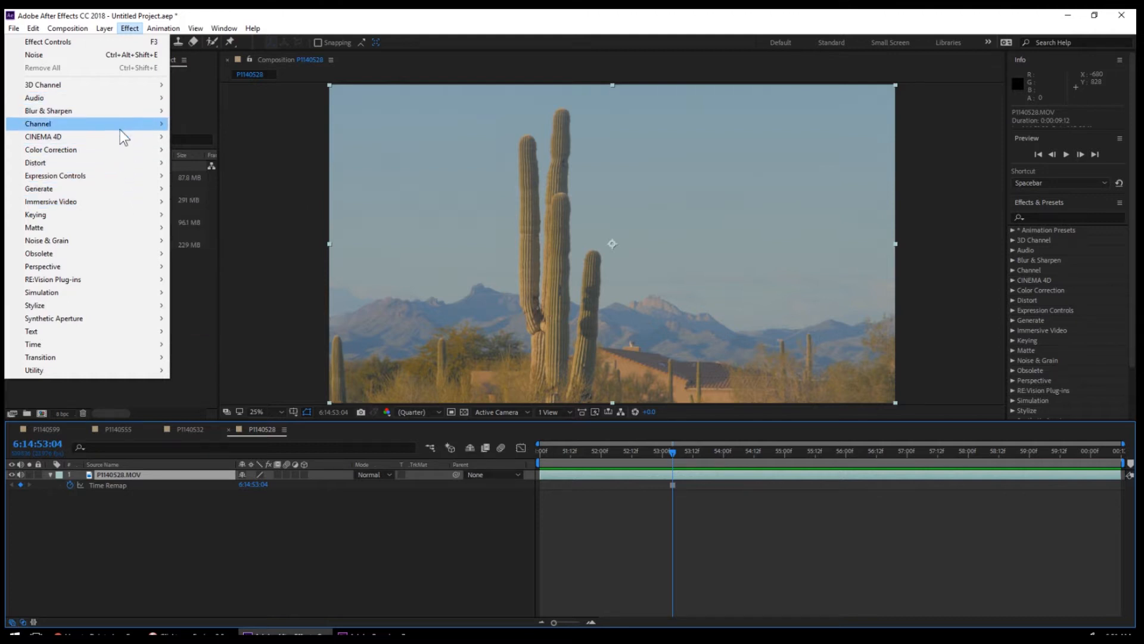
pyautogui.moveTo(110, 241)
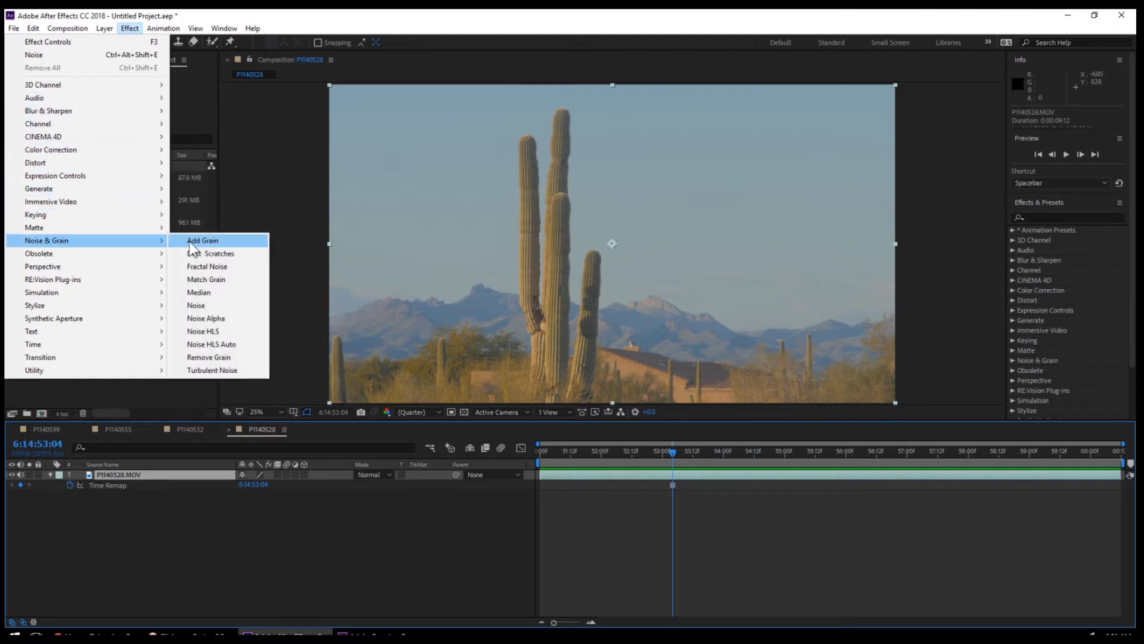
pyautogui.click(226, 308)
pyautogui.click(126, 94)
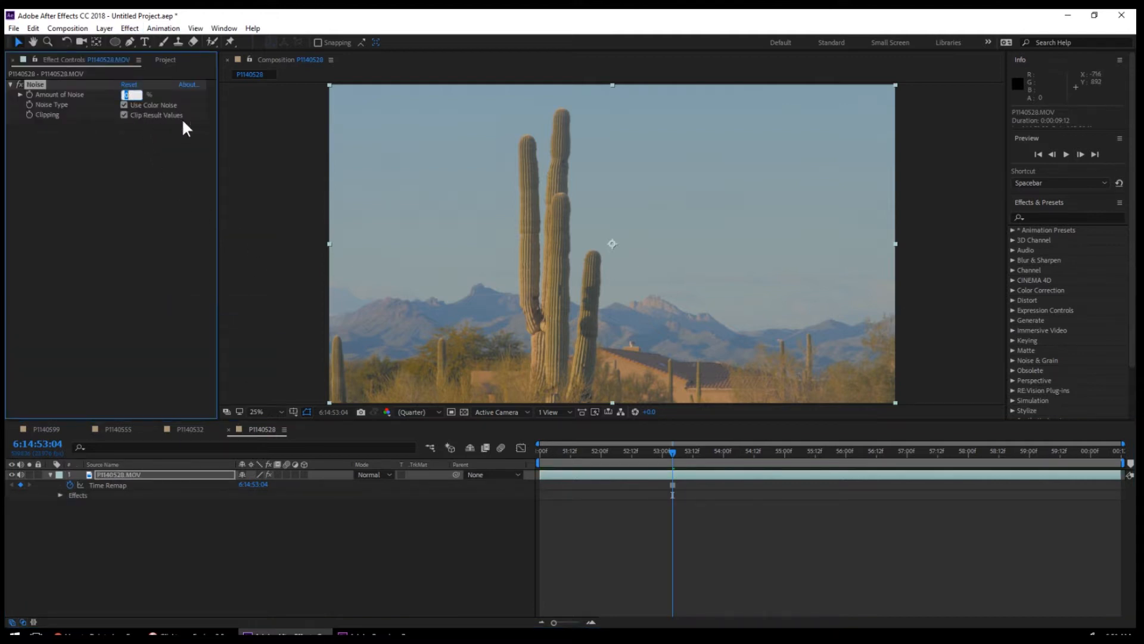
pyautogui.write('4')
pyautogui.press('Return')
# Play back the frozen cactus shot and examine the added noise at several magnifications.
pyautogui.click(598, 458)
pyautogui.moveTo(594, 462); pyautogui.dragTo(544, 462)
pyautogui.press('space')
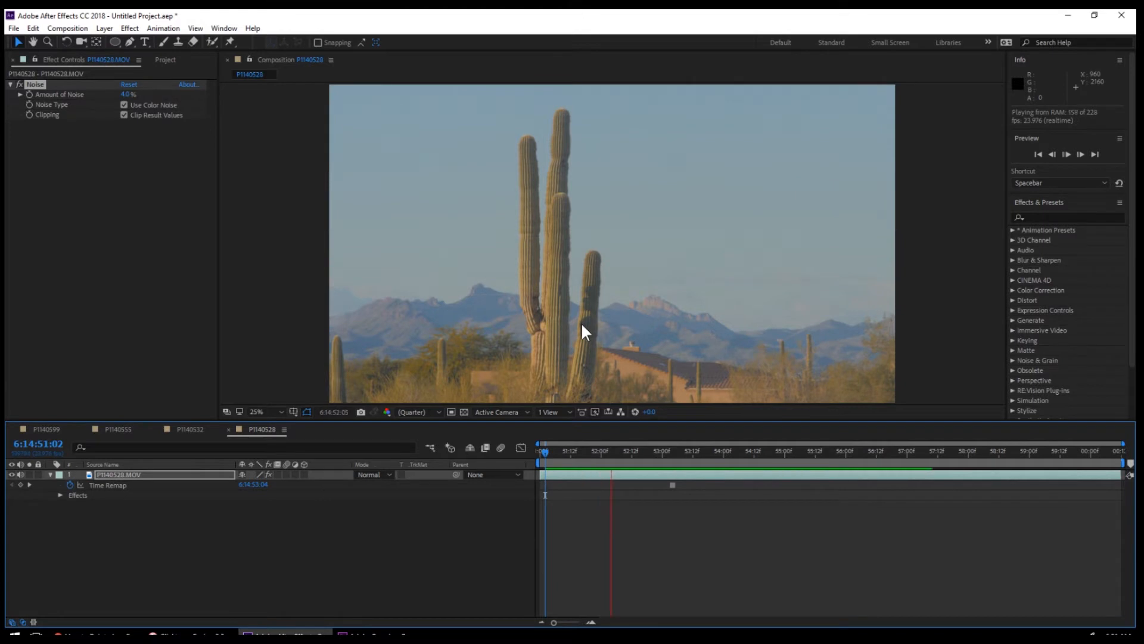
pyautogui.press('space')
pyautogui.press('/')
pyautogui.press('space')
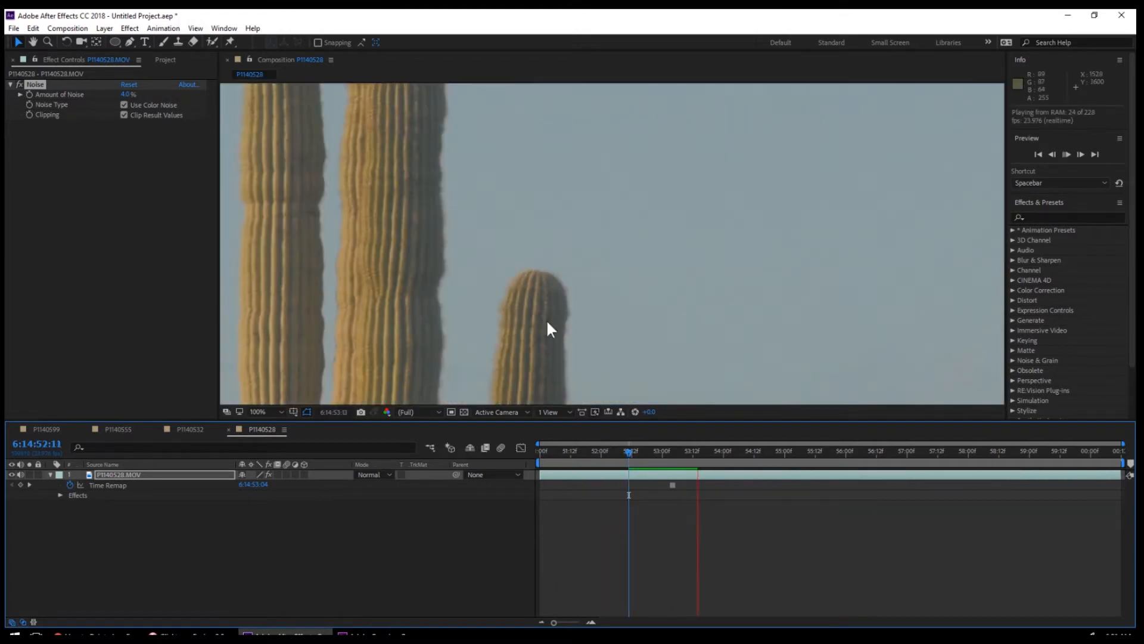
pyautogui.press('space')
pyautogui.press(',')
pyautogui.press(',')
pyautogui.press(',')
pyautogui.press(',')
pyautogui.press('space')
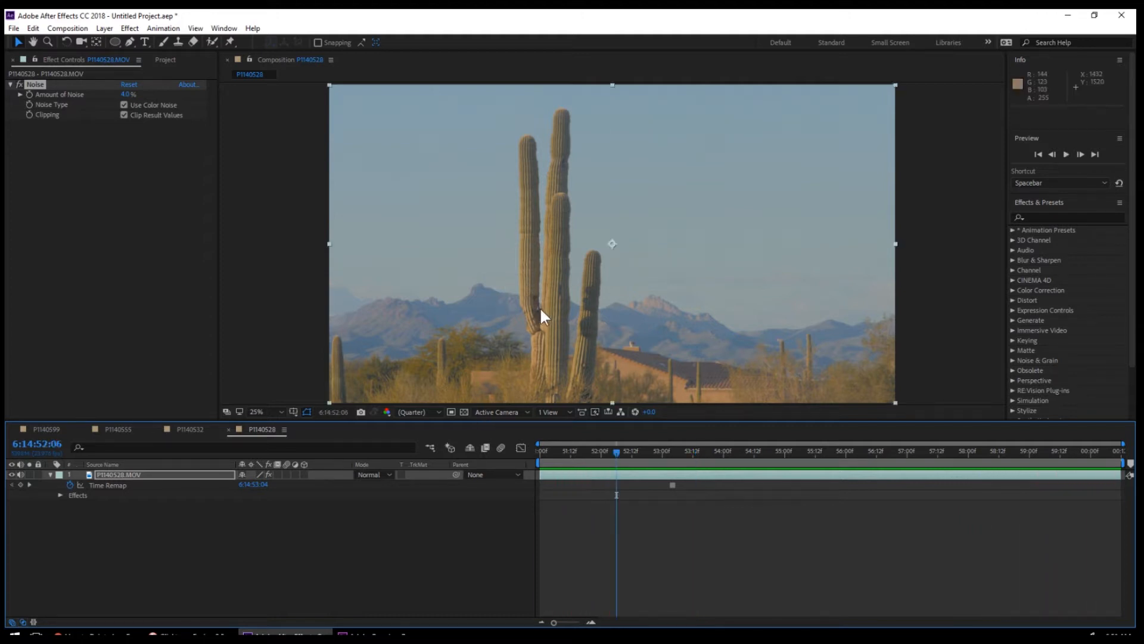
pyautogui.scroll(-1, 540, 306)
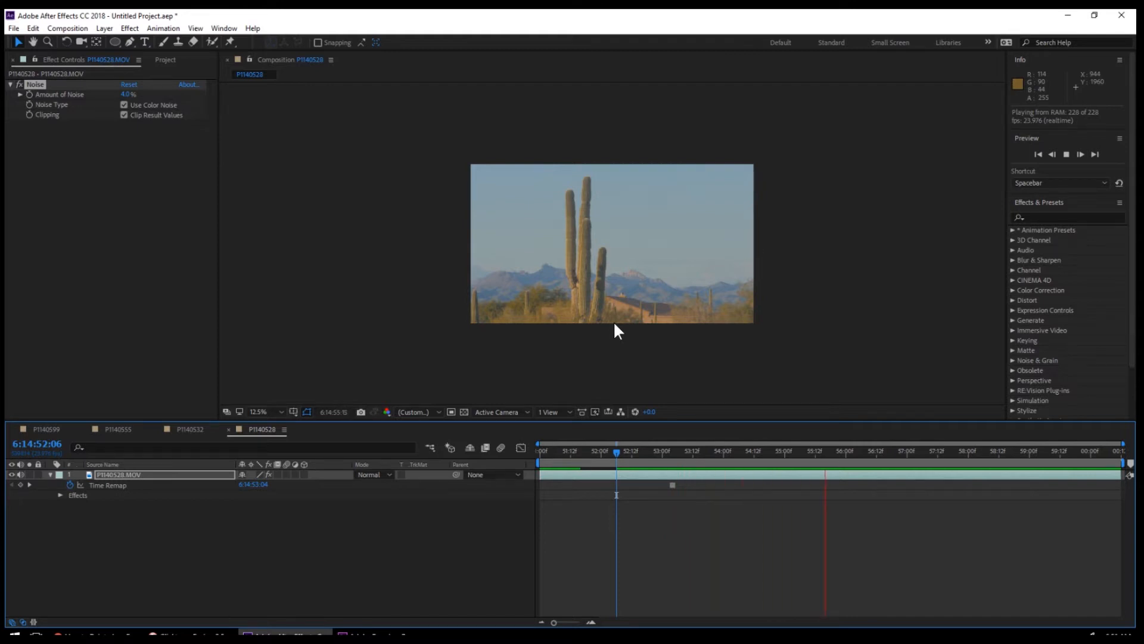
pyautogui.scroll(1, 615, 324)
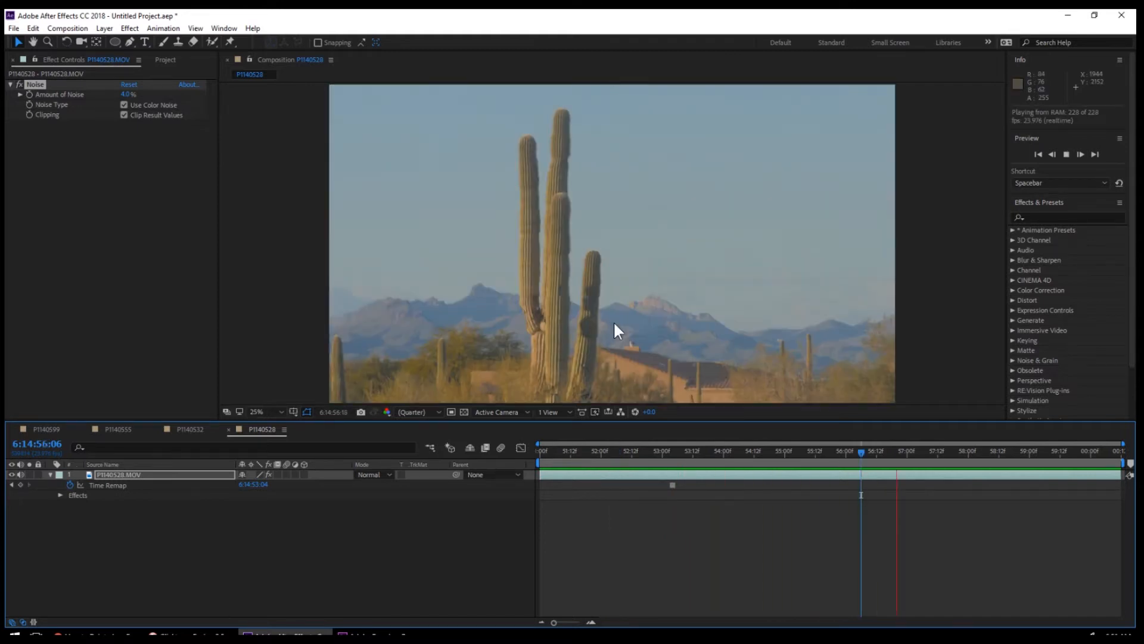
pyautogui.scroll(-1, 614, 324)
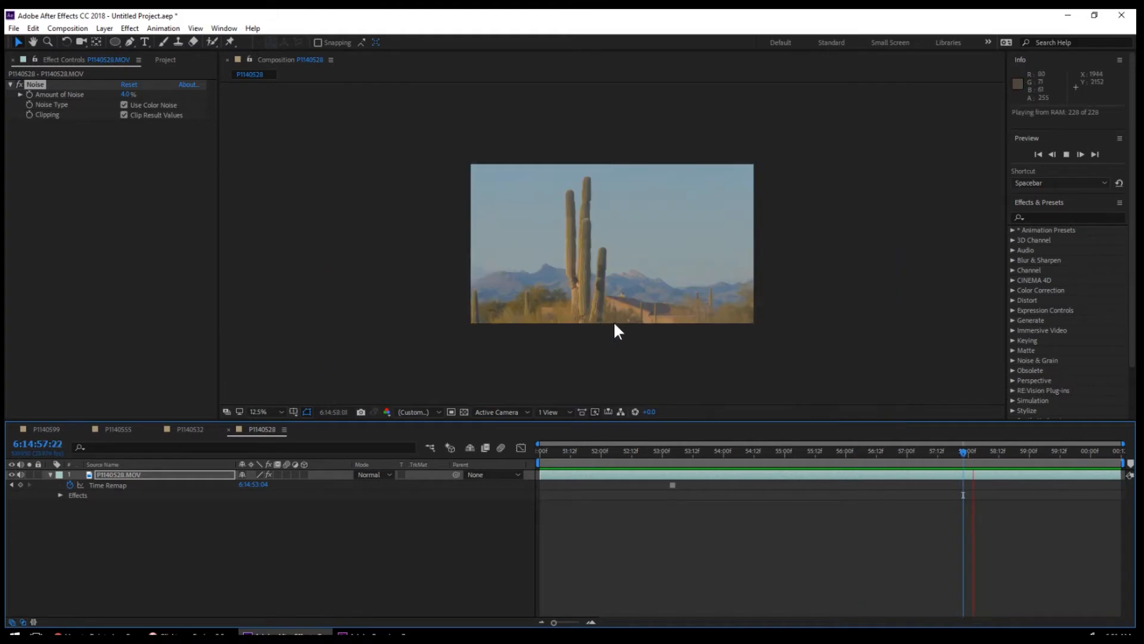
pyautogui.scroll(1, 614, 325)
pyautogui.press('space')
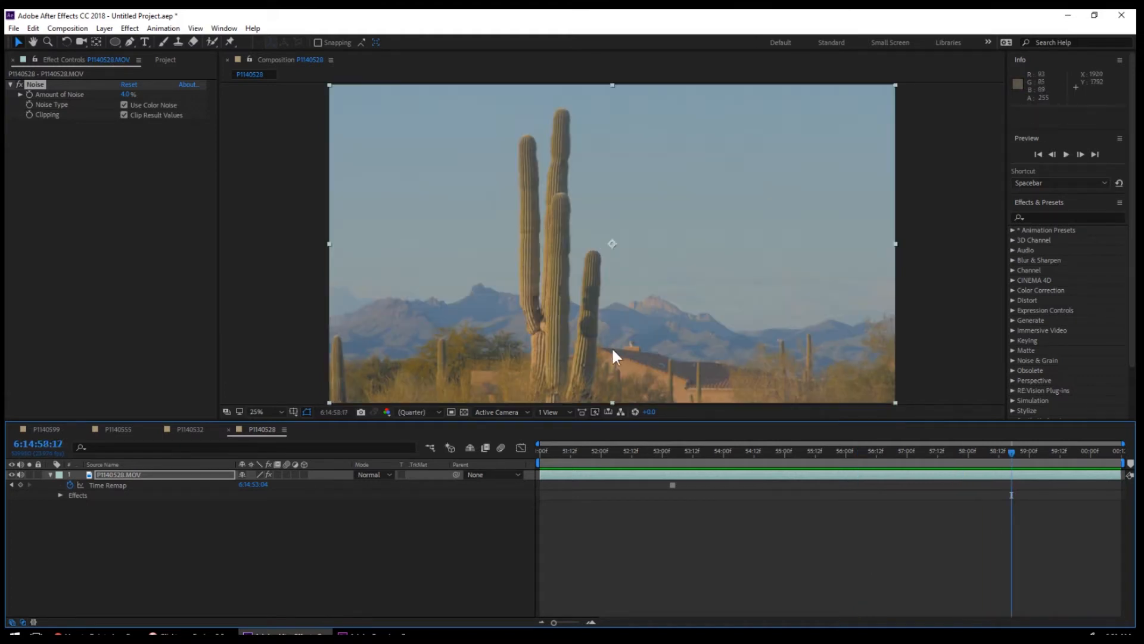
# Rename the P1140528.MOV layer to foreground.
pyautogui.click(158, 474)
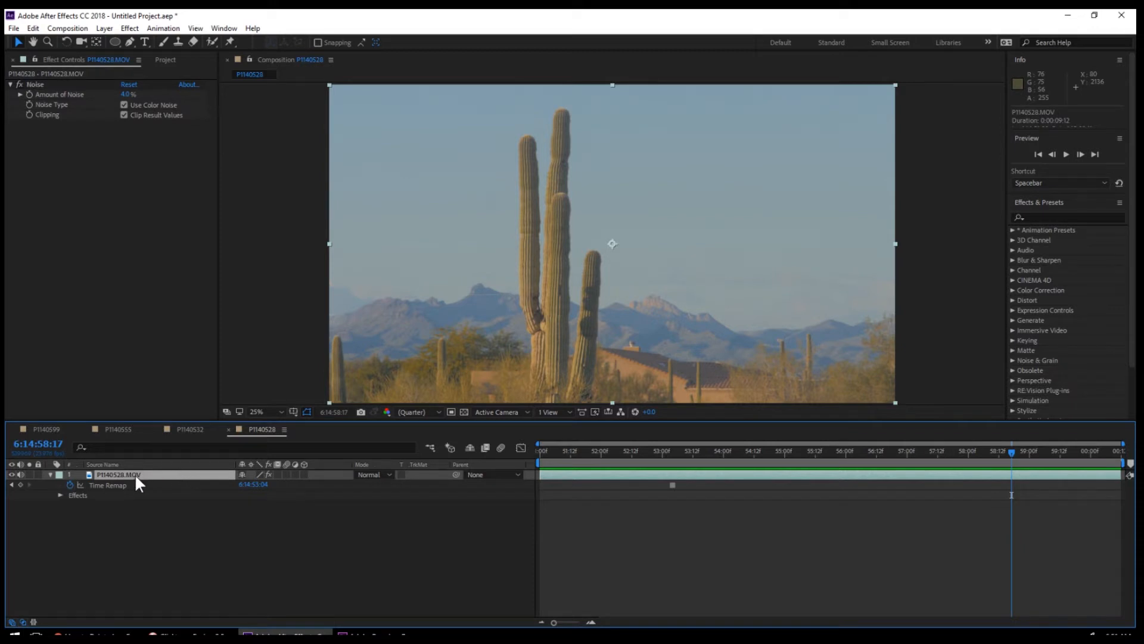
pyautogui.rightClick(134, 473)
pyautogui.doubleClick(142, 474)
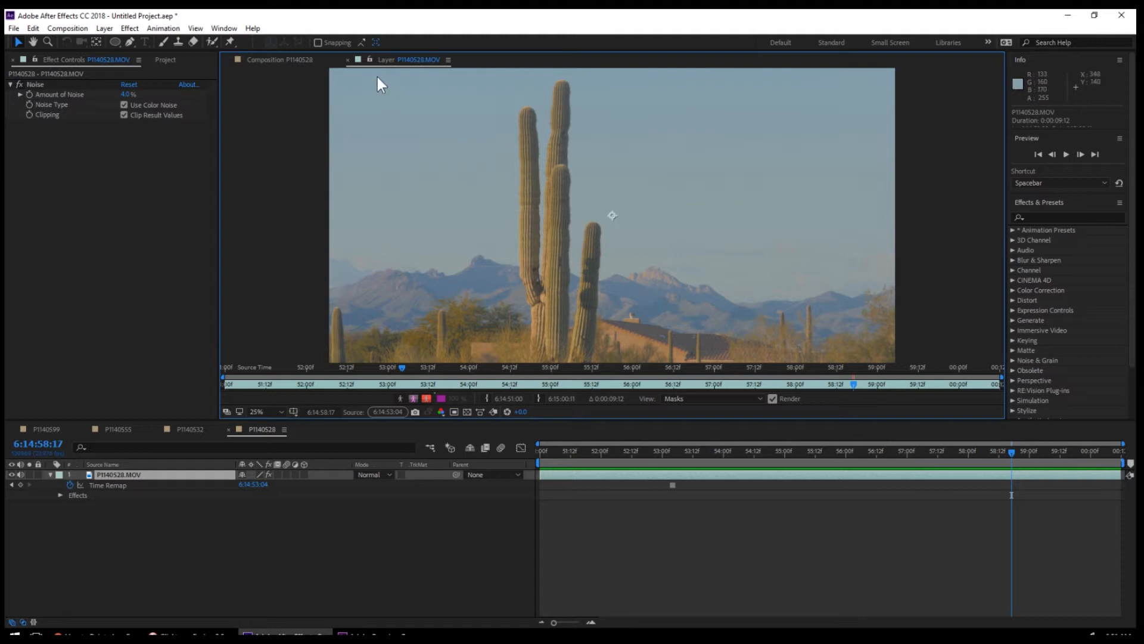
pyautogui.click(282, 61)
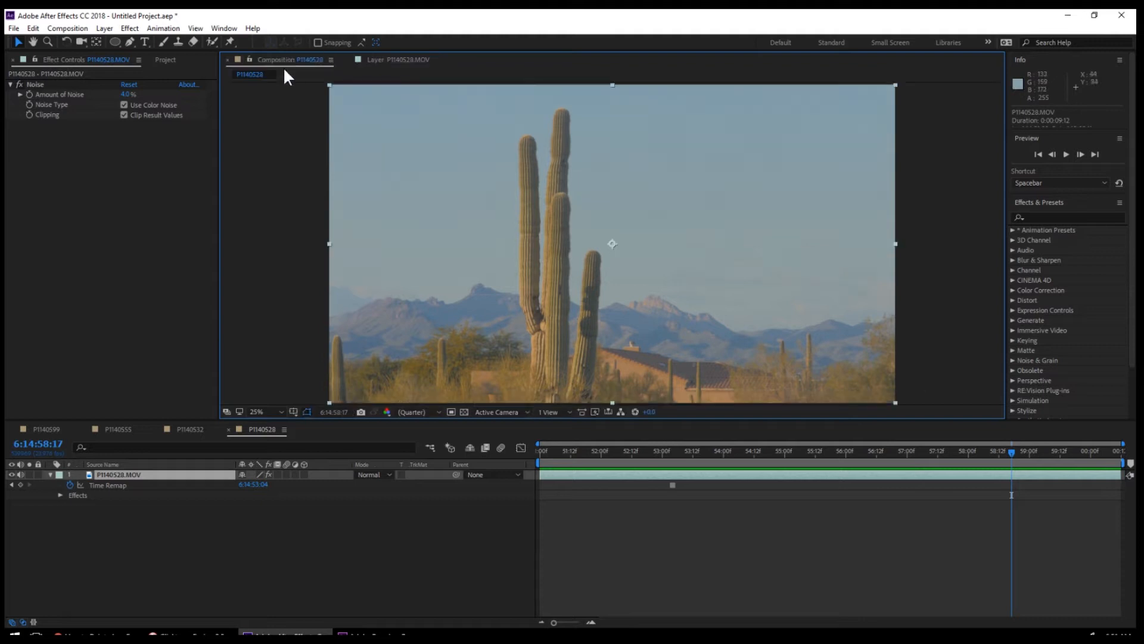
pyautogui.rightClick(126, 473)
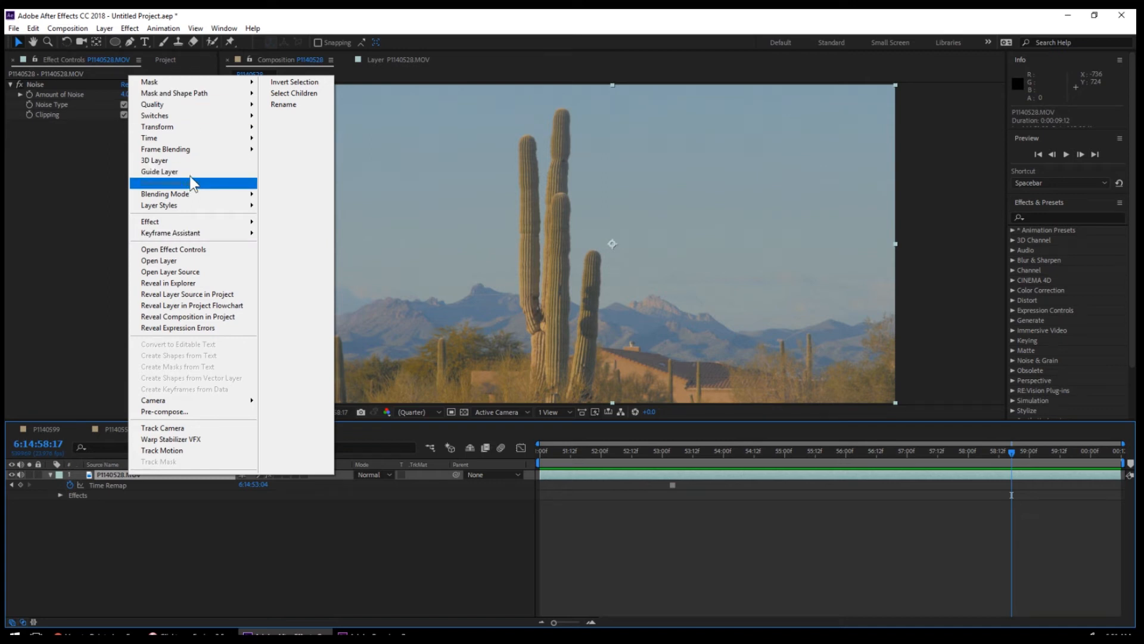
pyautogui.click(283, 105)
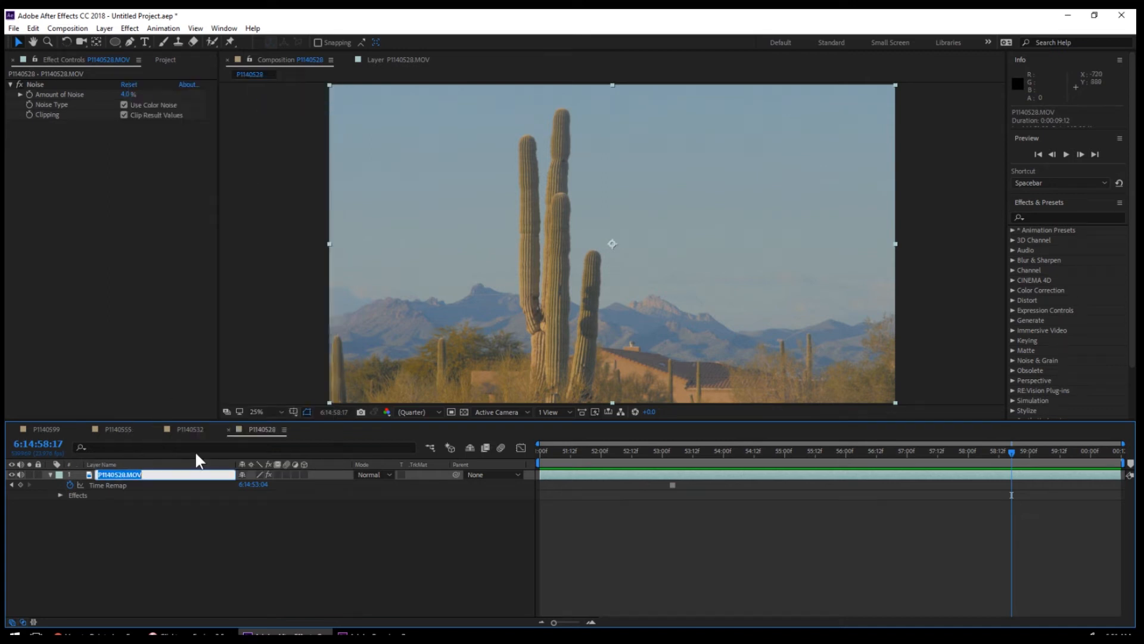
pyautogui.write('foreground')
pyautogui.press('Return')
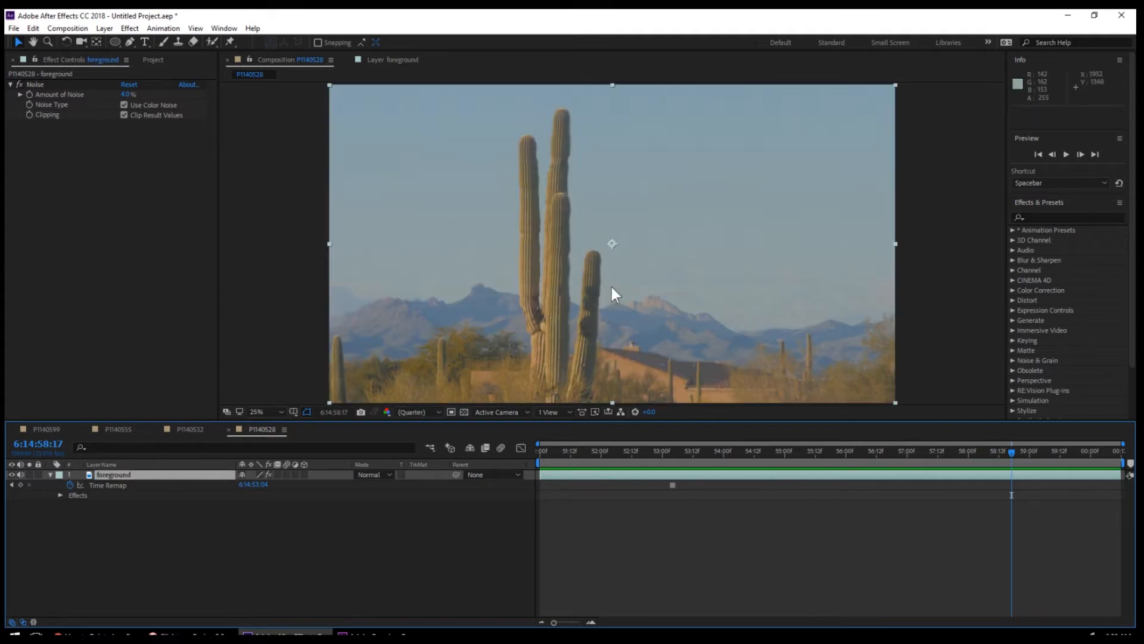
# Start a Pen tool mask on the foreground layer, tracing from the frame's right edge over the bushes, house roof and chimney.
pyautogui.click(130, 42)
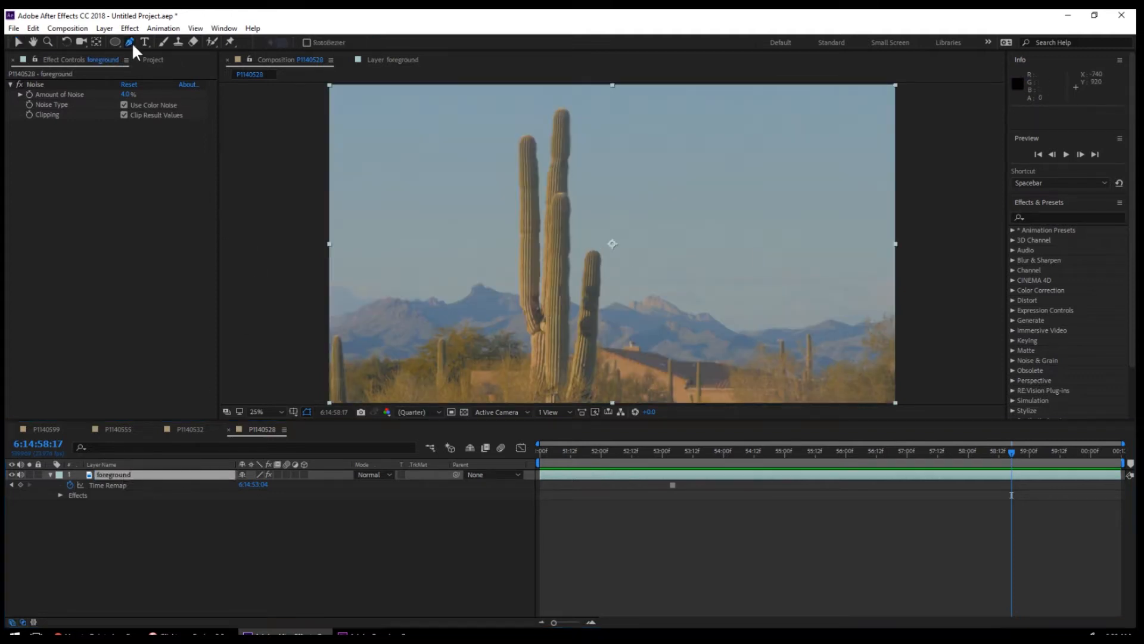
pyautogui.click(898, 330)
pyautogui.click(888, 321)
pyautogui.click(872, 338)
pyautogui.click(887, 350)
pyautogui.scroll(2, 820, 381)
pyautogui.click(511, 289)
pyautogui.click(315, 278)
pyautogui.click(510, 278)
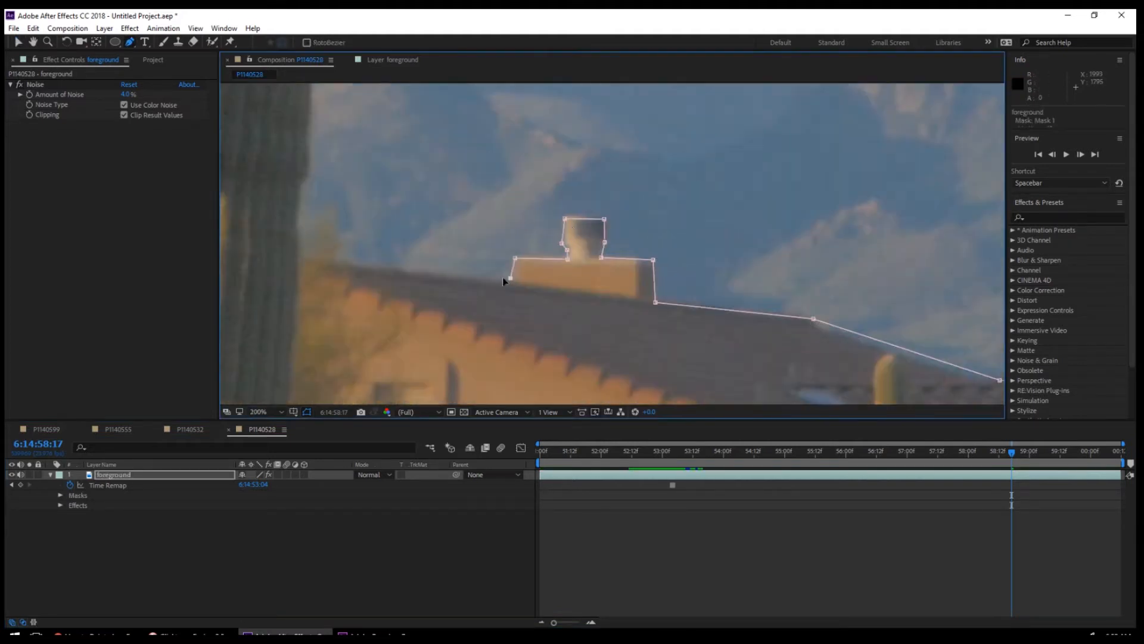
# Continue the mask path around the short cactus arm and up the right side of the tallest cactus trunk.
pyautogui.scroll(-2, 504, 279)
pyautogui.click(590, 237)
pyautogui.click(598, 238)
pyautogui.click(609, 251)
pyautogui.click(608, 215)
pyautogui.click(613, 166)
pyautogui.click(614, 146)
pyautogui.click(613, 121)
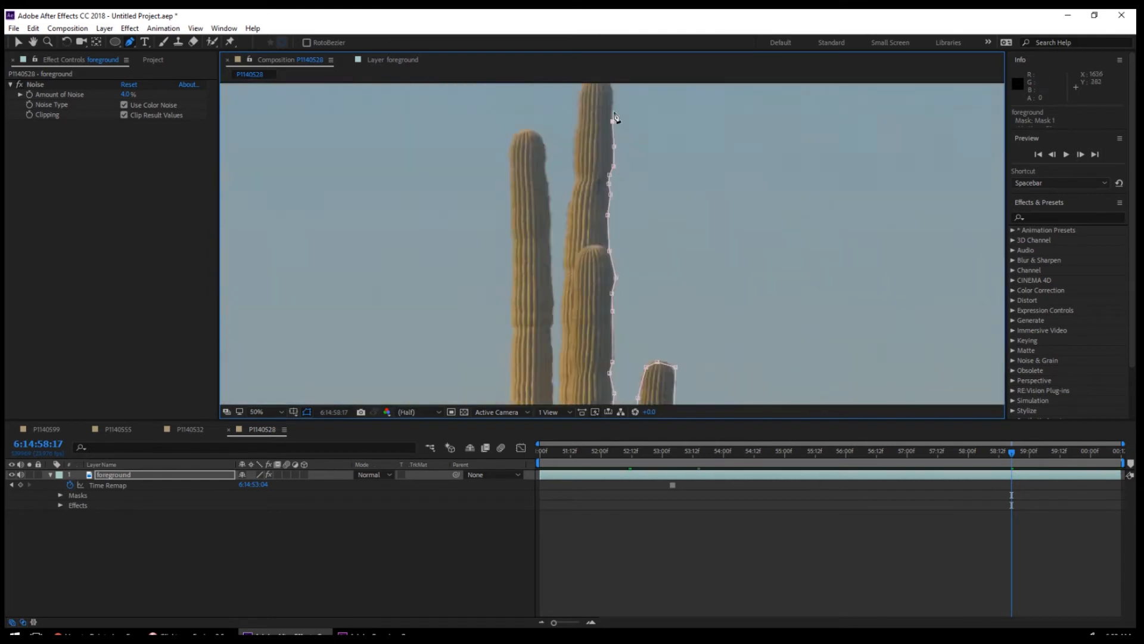
# Trace the mask over the tallest cactus's tip, down its left side and around the neighbouring left cactus column.
pyautogui.scroll(1, 614, 118)
pyautogui.scroll(-1, 611, 309)
pyautogui.click(614, 394)
pyautogui.click(593, 113)
pyautogui.click(614, 226)
pyautogui.click(608, 174)
pyautogui.click(607, 139)
pyautogui.click(594, 129)
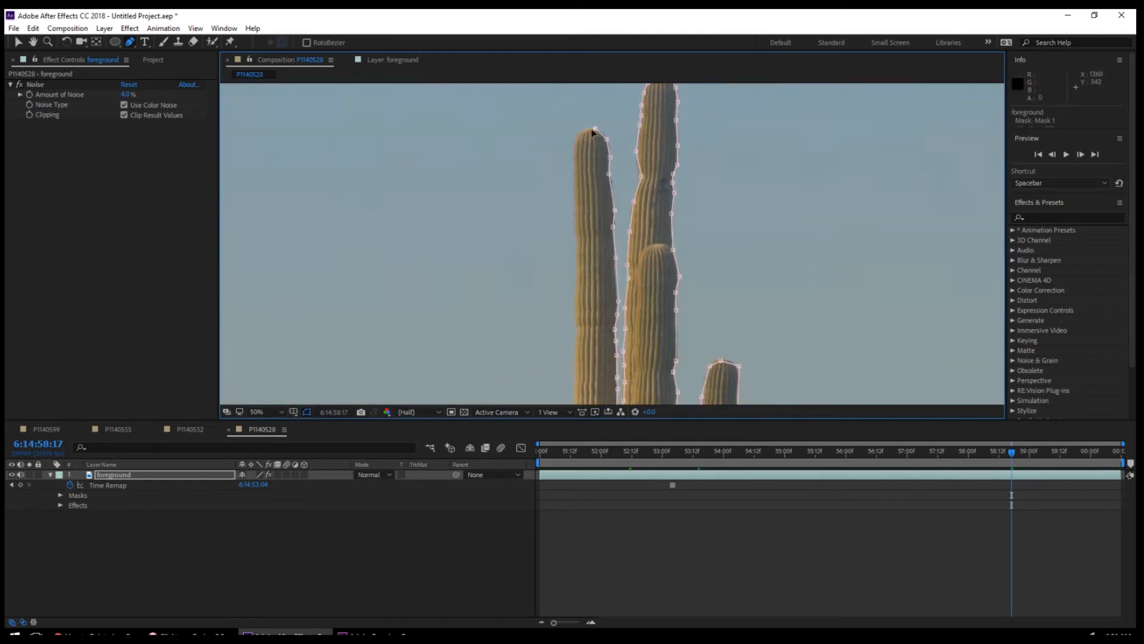
pyautogui.click(577, 140)
pyautogui.click(575, 314)
pyautogui.click(631, 381)
pyautogui.click(485, 343)
# Trace the mask along the left bushes and small cactus to the frame's edge, and close it below the frame.
pyautogui.scroll(1, 483, 341)
pyautogui.click(655, 227)
pyautogui.click(481, 239)
pyautogui.click(432, 237)
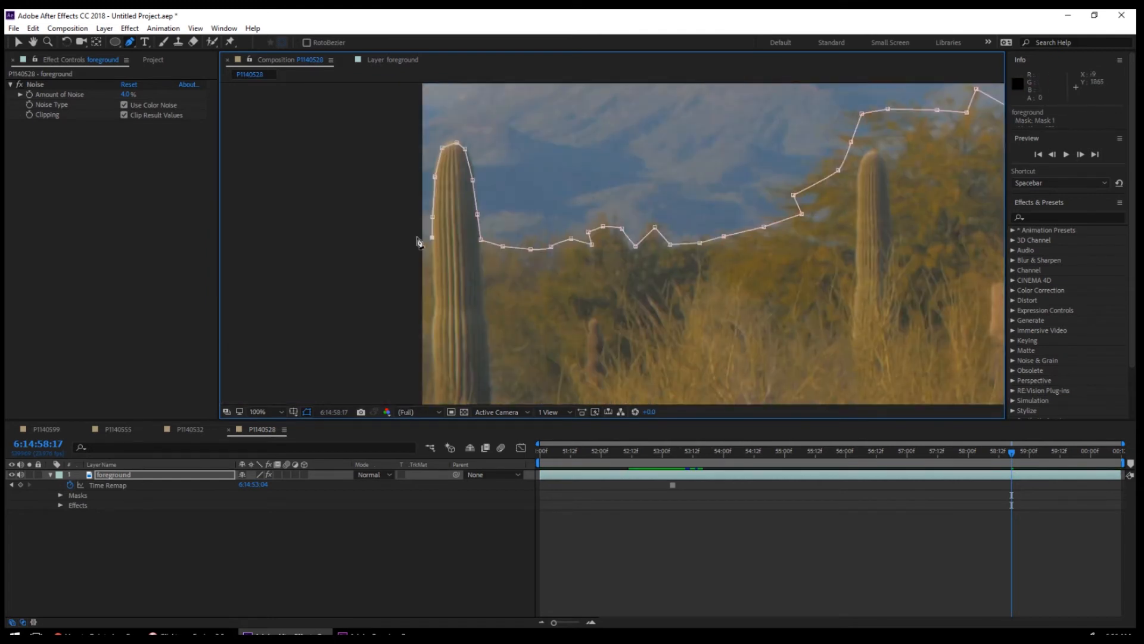
pyautogui.click(417, 237)
pyautogui.scroll(-2, 417, 238)
pyautogui.click(370, 282)
pyautogui.click(940, 203)
# Duplicate the masked foreground layer.
pyautogui.click(33, 28)
pyautogui.click(40, 180)
pyautogui.rightClick(125, 475)
pyautogui.click(33, 28)
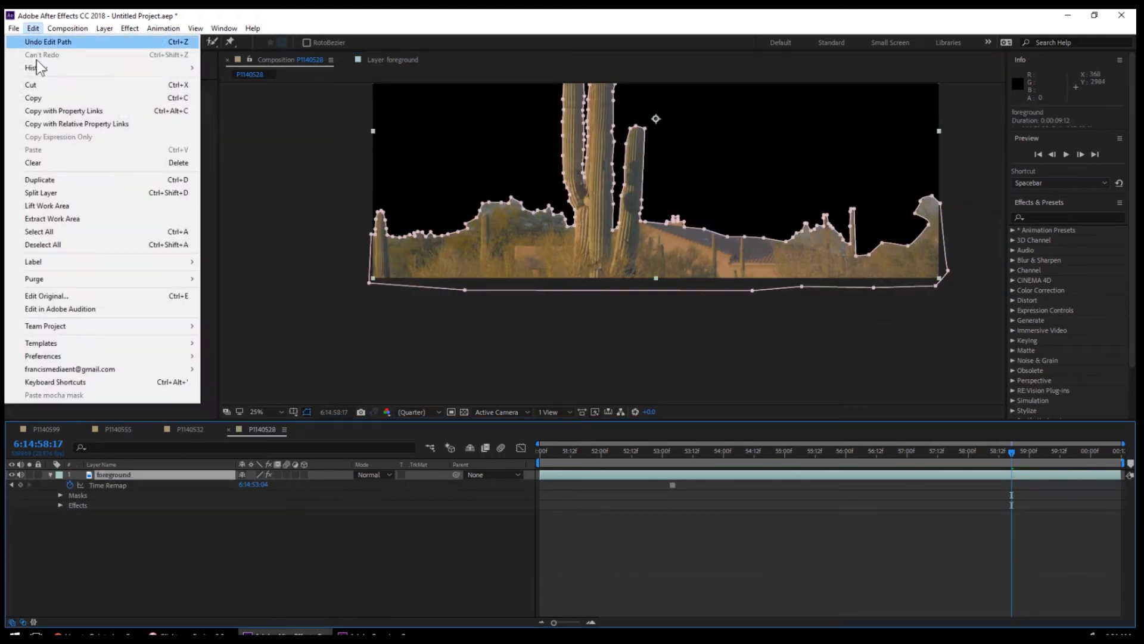
pyautogui.click(103, 180)
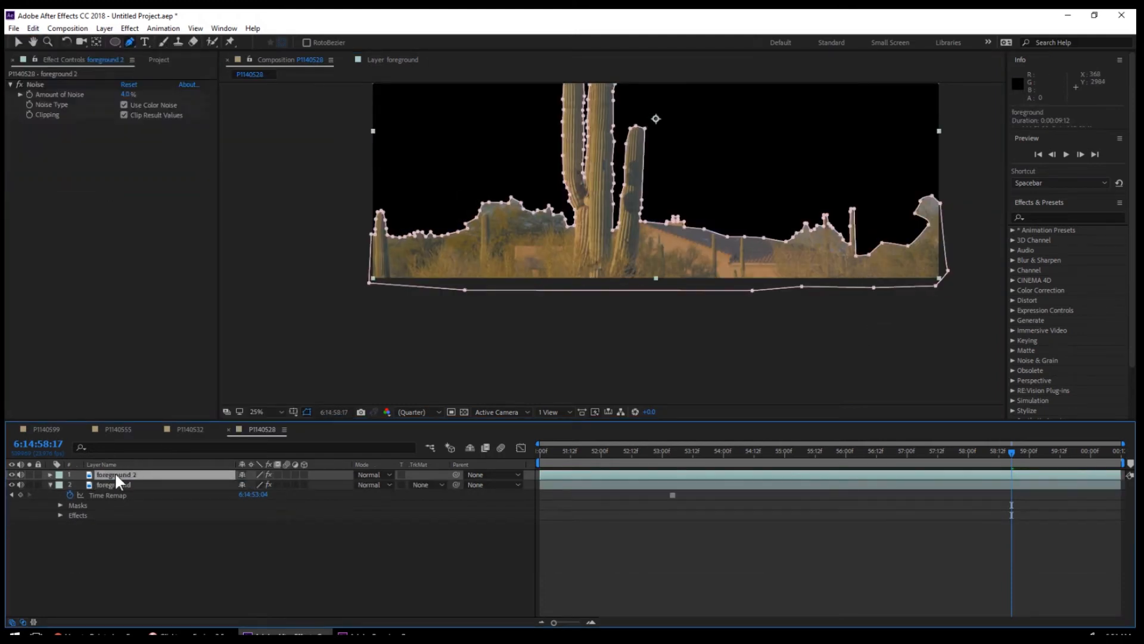
# Rename the duplicated foreground layer to background.
pyautogui.rightClick(115, 475)
pyautogui.click(265, 102)
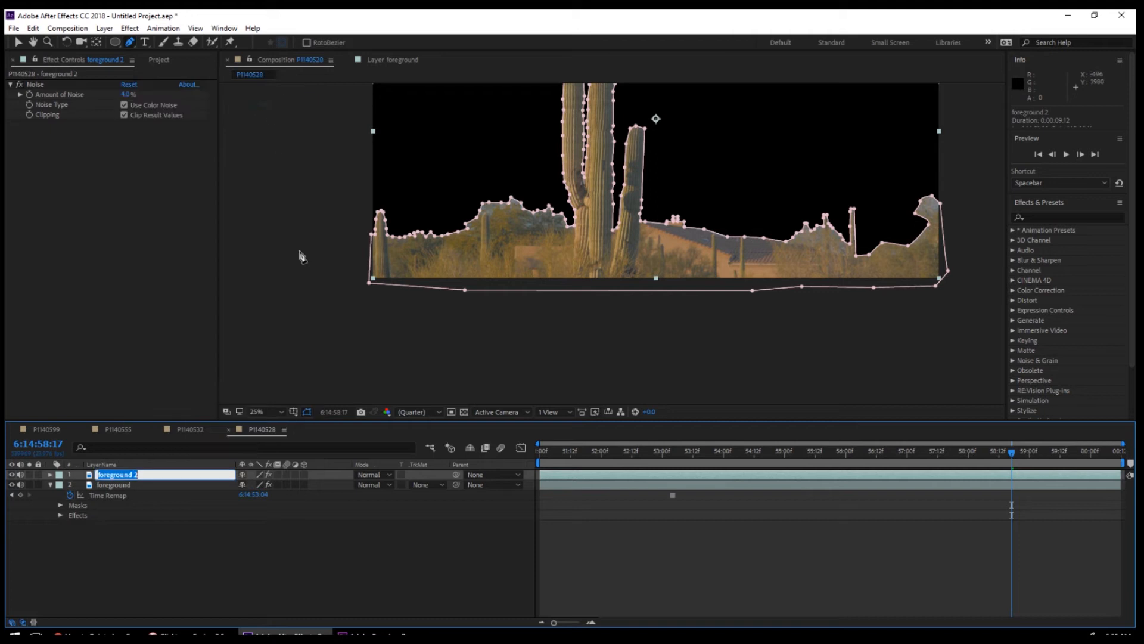
pyautogui.write('backgrpound')
pyautogui.press('BackSpace')
pyautogui.press('BackSpace')
pyautogui.press('BackSpace')
pyautogui.press('BackSpace')
pyautogui.press('BackSpace')
pyautogui.write('ound')
pyautogui.press('Return')
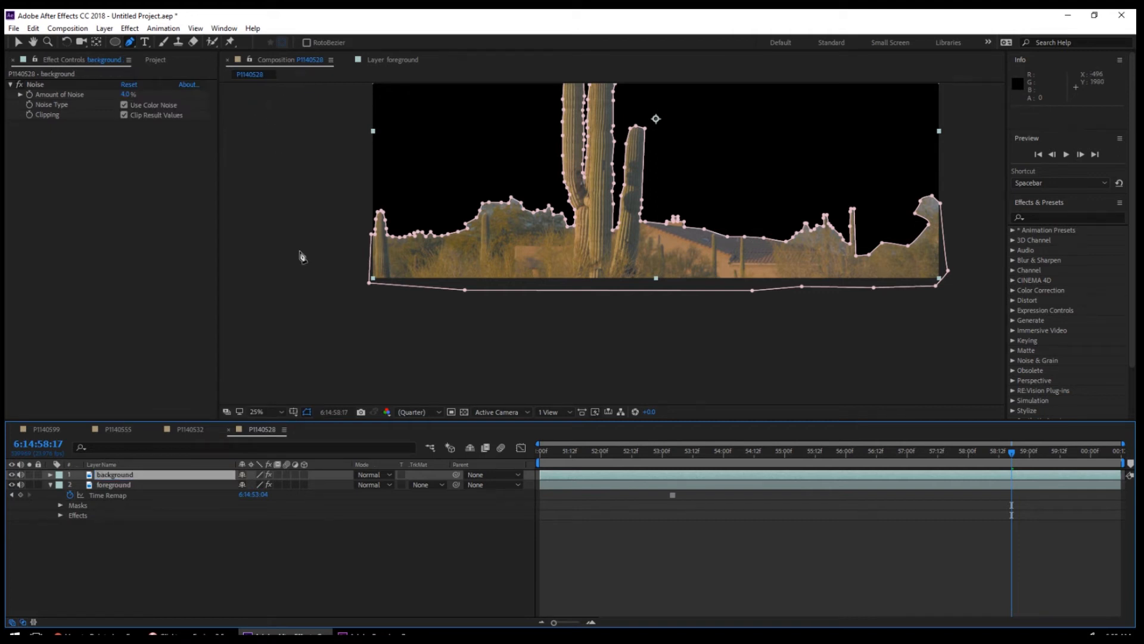
# Invert Mask 1 on the background layer.
pyautogui.click(50, 475)
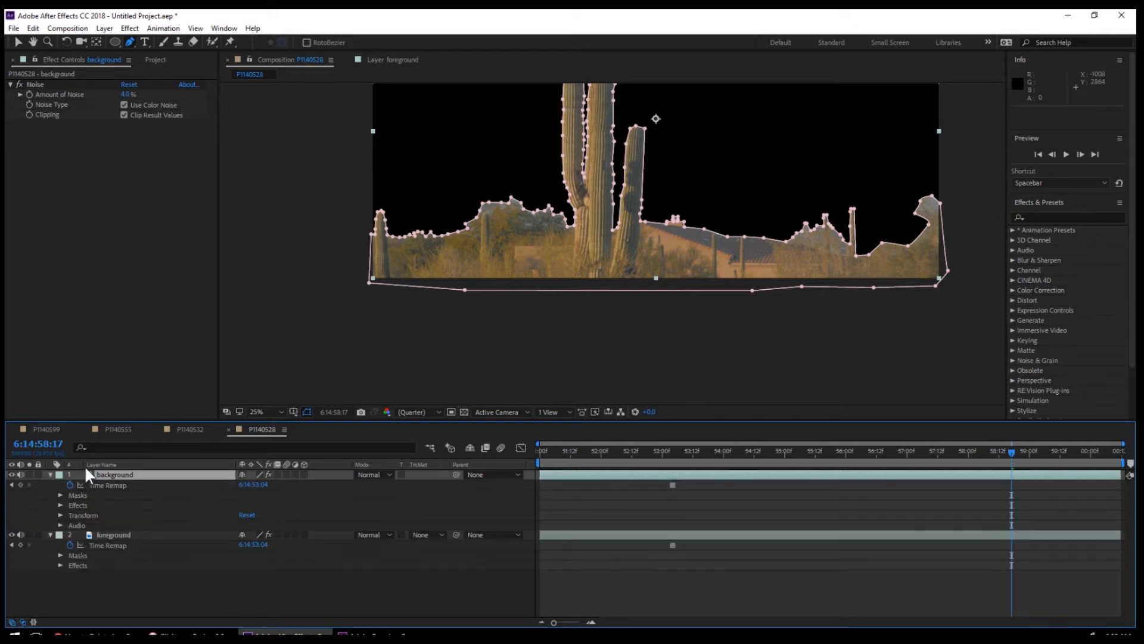
pyautogui.click(59, 494)
pyautogui.click(107, 504)
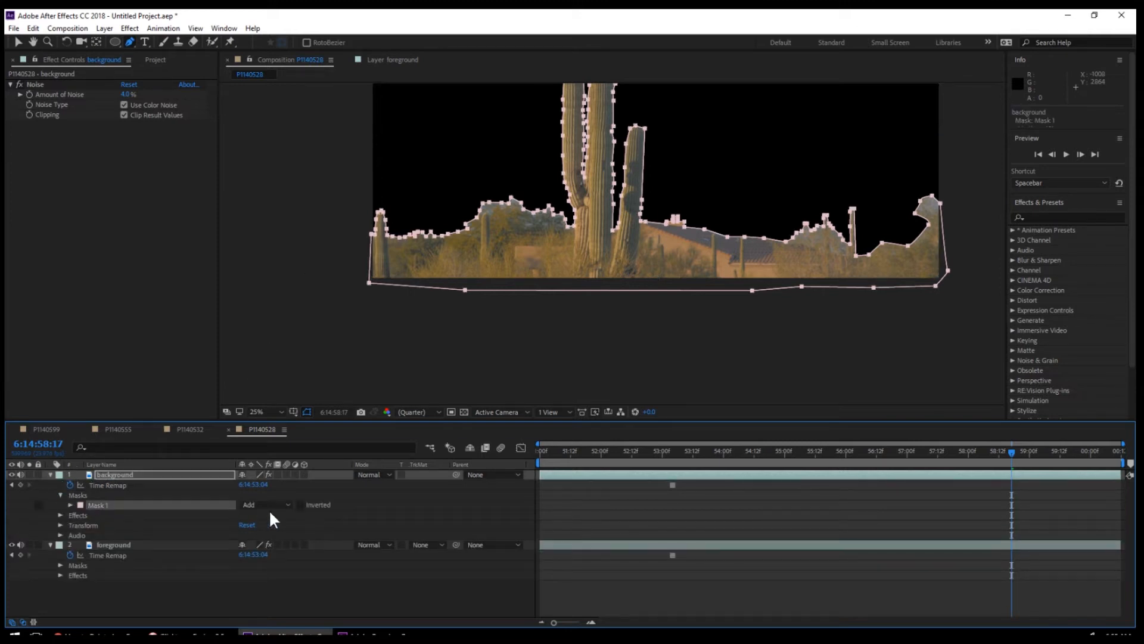
pyautogui.click(300, 504)
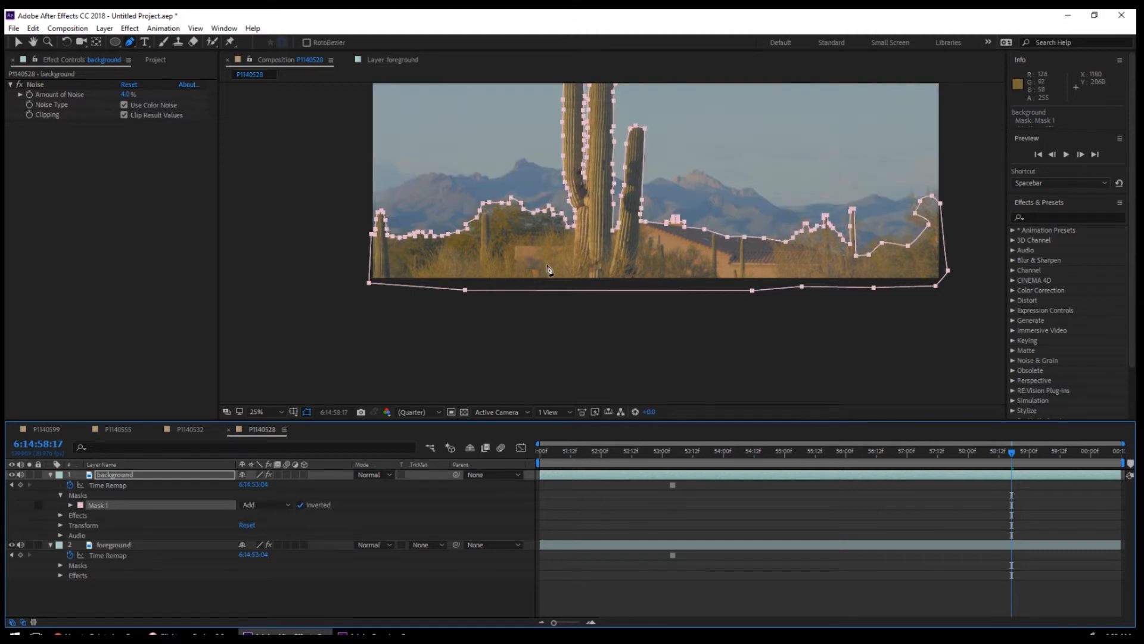
# Set the feather of the background layer's mask to 6 pixels.
pyautogui.click(71, 504)
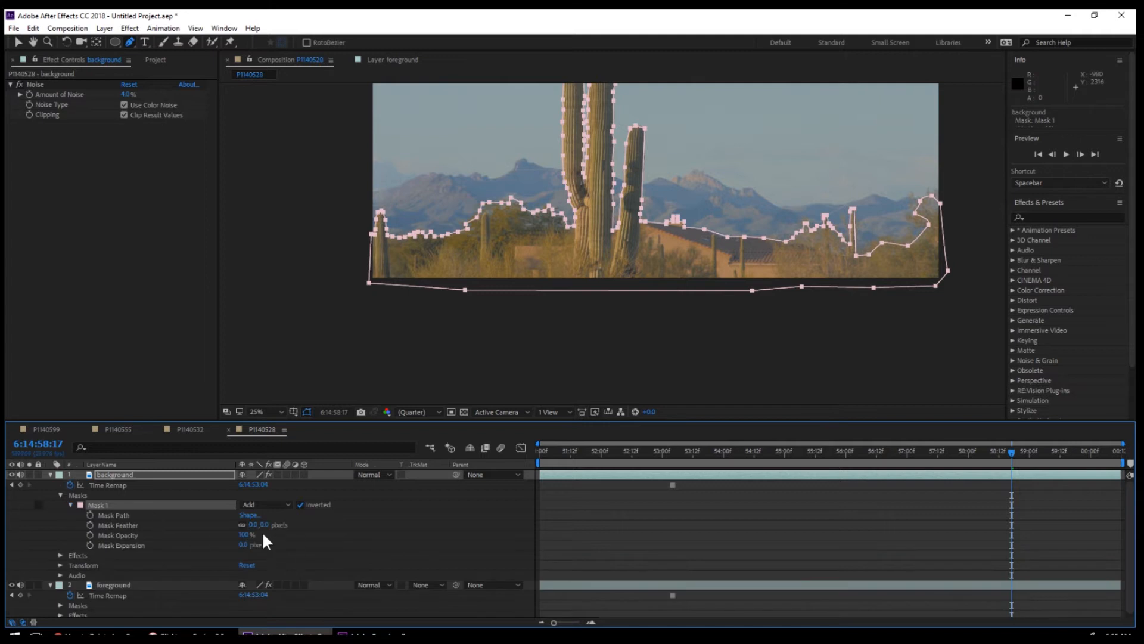
pyautogui.click(255, 525)
pyautogui.write('6')
pyautogui.press('Return')
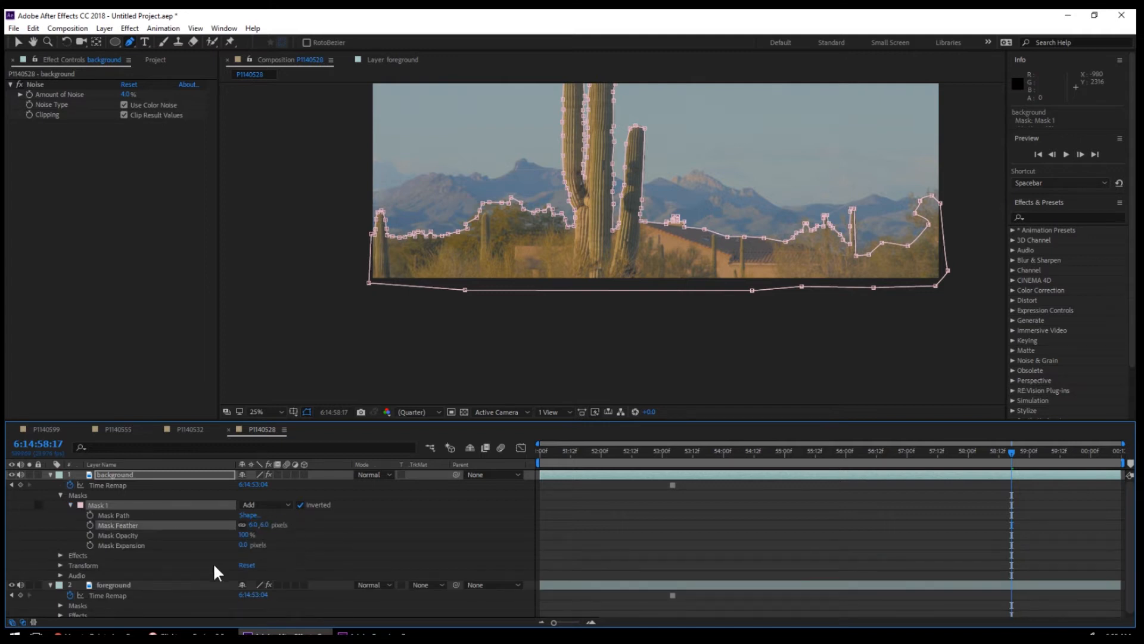
# Set the feather of the foreground layer's mask to 6 pixels.
pyautogui.click(60, 605)
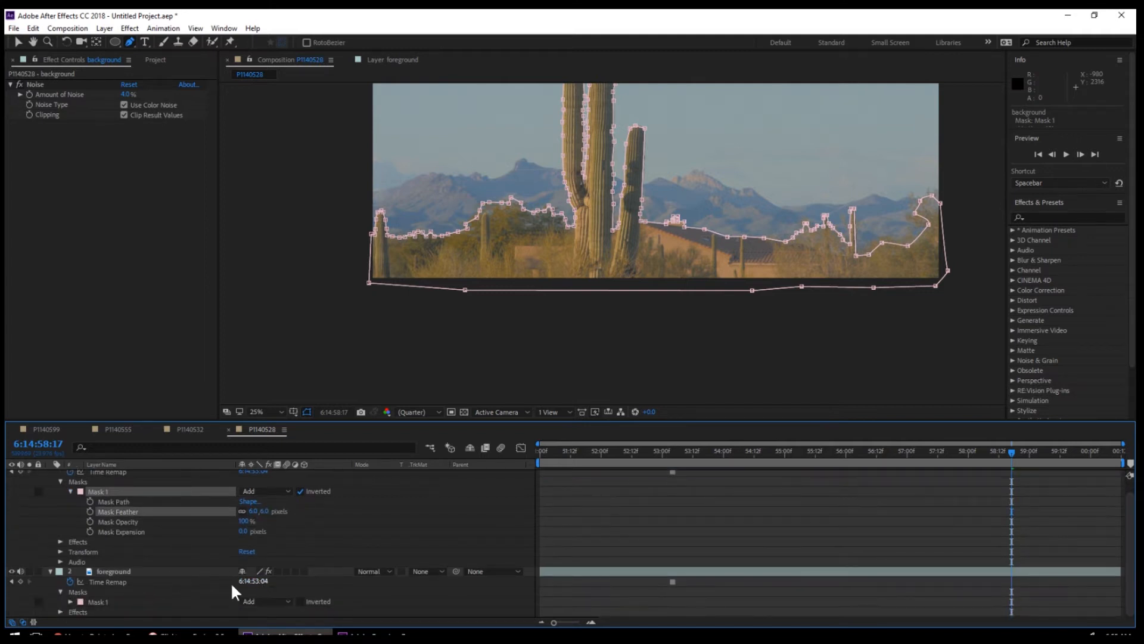
pyautogui.click(70, 602)
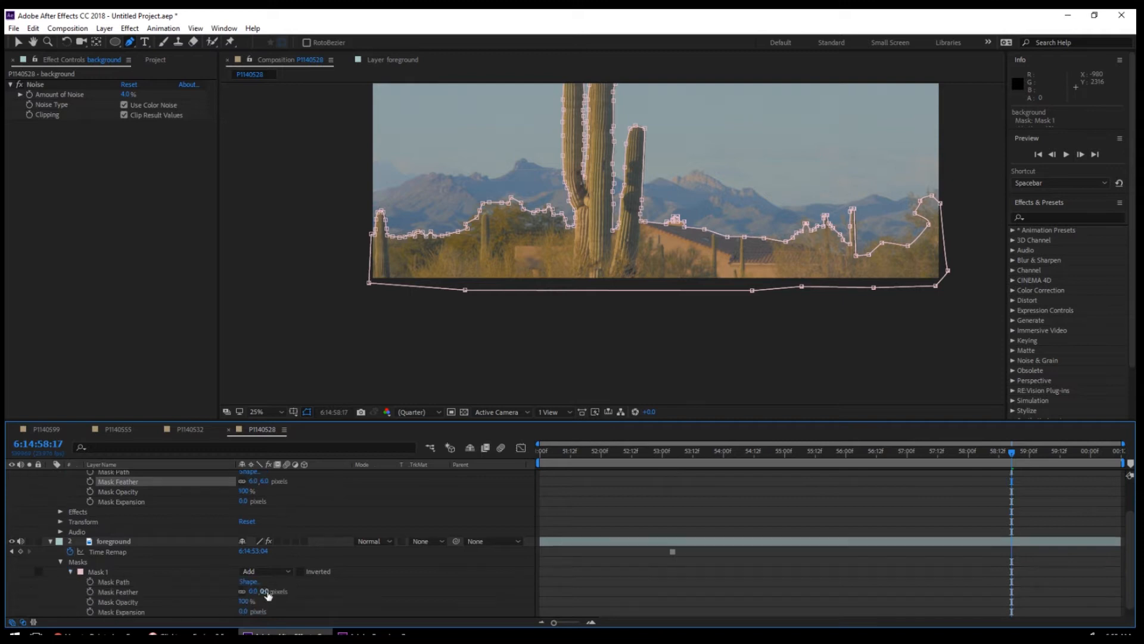
pyautogui.write('6')
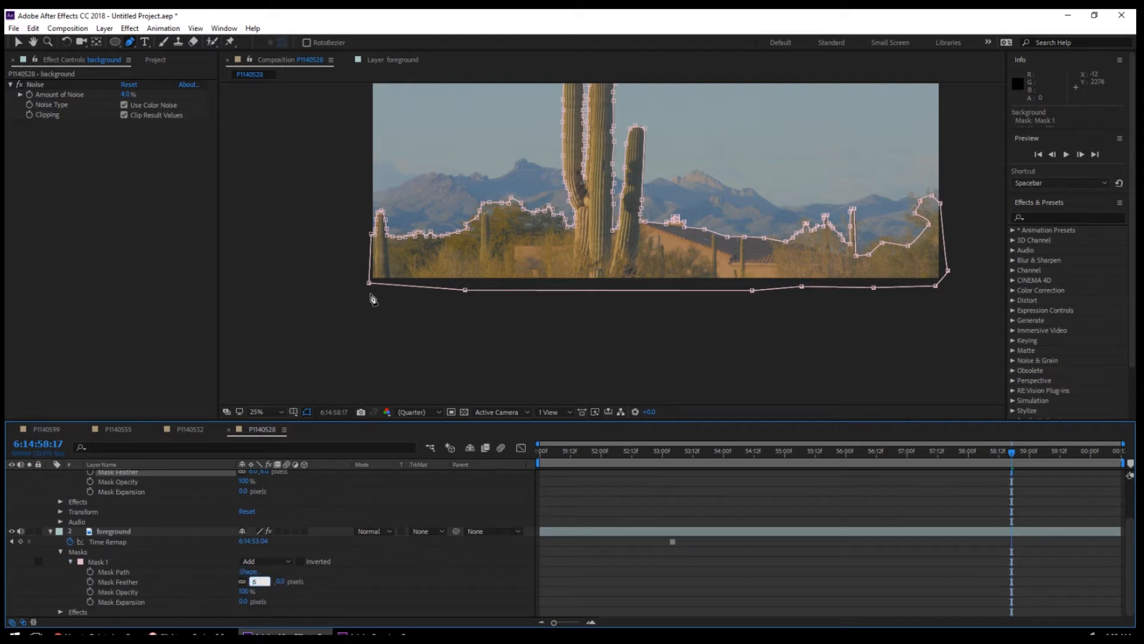
# Save the project as scifilandscape on the Zona (I:) drive.
pyautogui.click(13, 28)
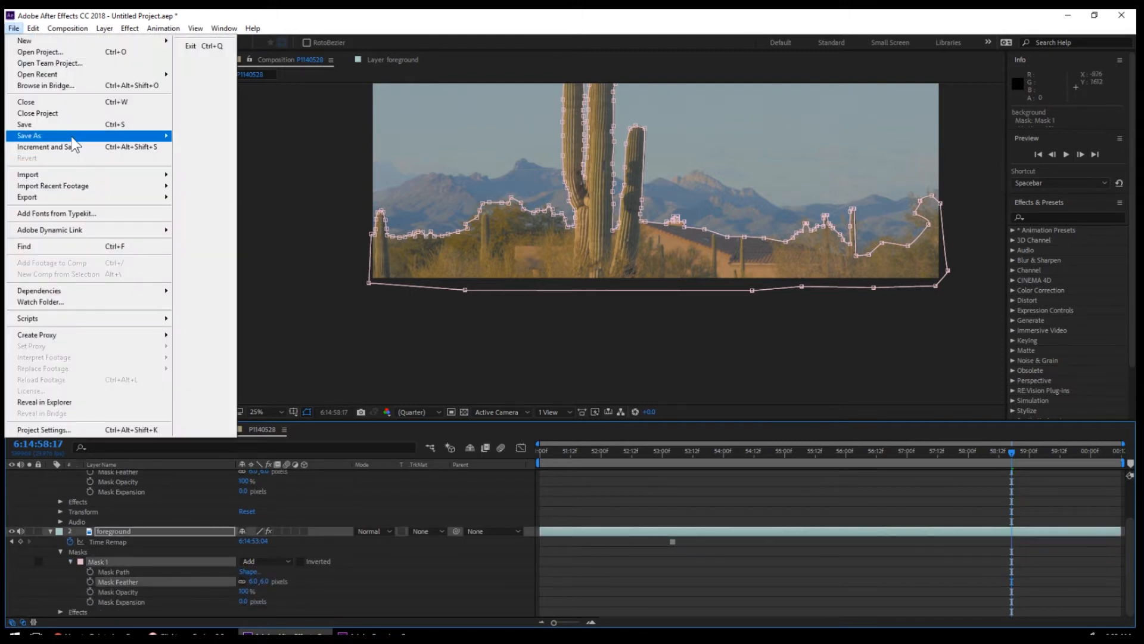
pyautogui.moveTo(77, 137)
pyautogui.click(209, 137)
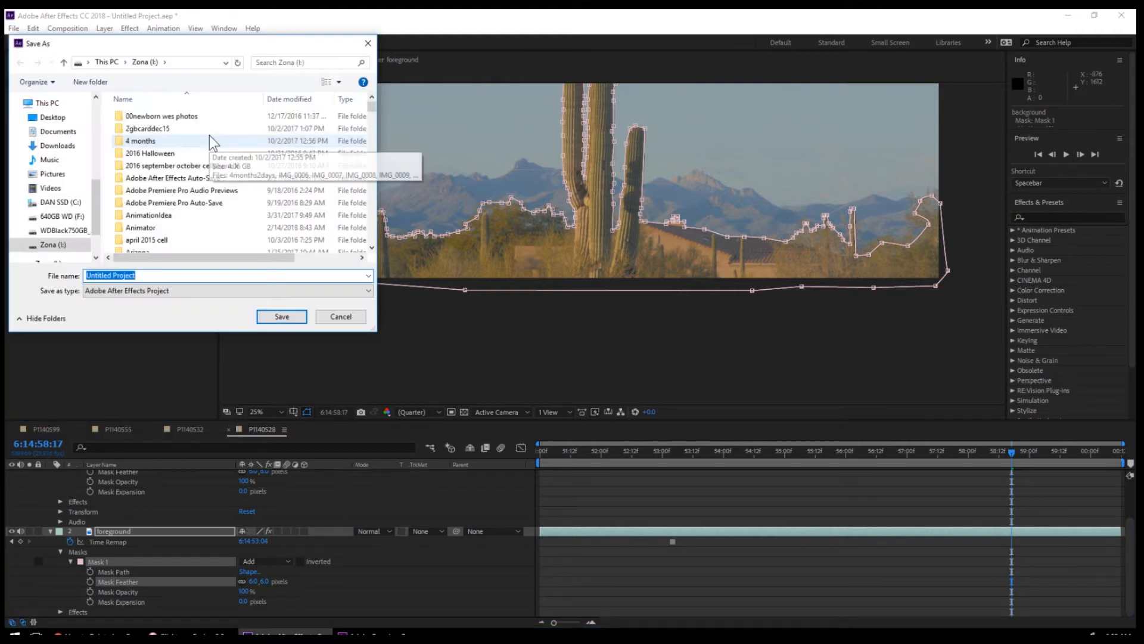
pyautogui.write('land')
pyautogui.press('BackSpace')
pyautogui.press('BackSpace')
pyautogui.press('BackSpace')
pyautogui.press('BackSpace')
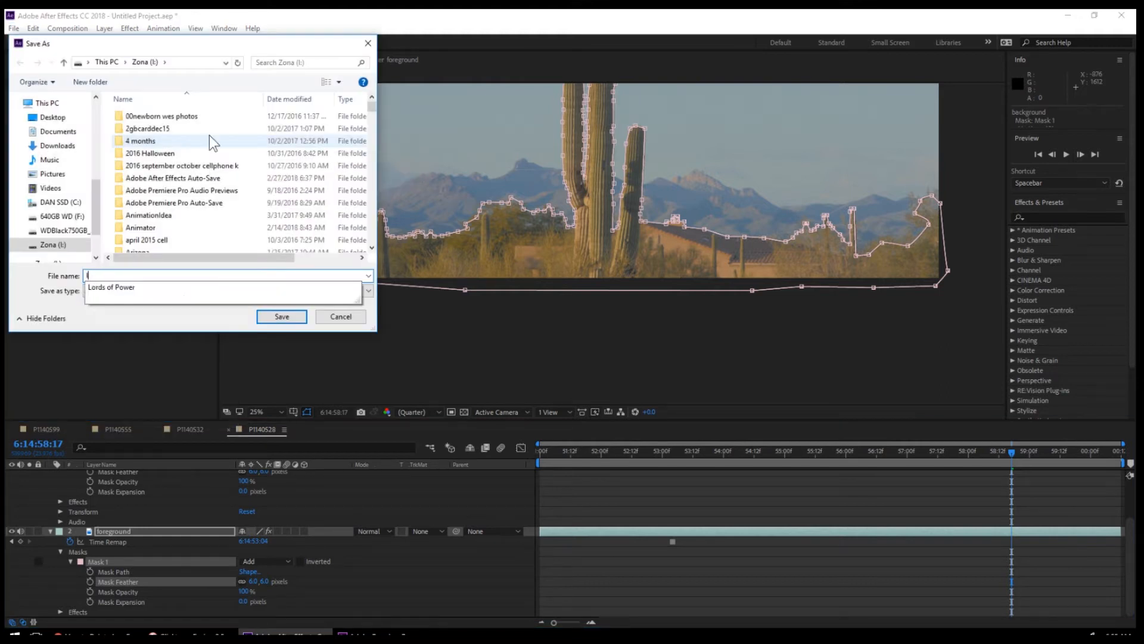
pyautogui.write('scifiland')
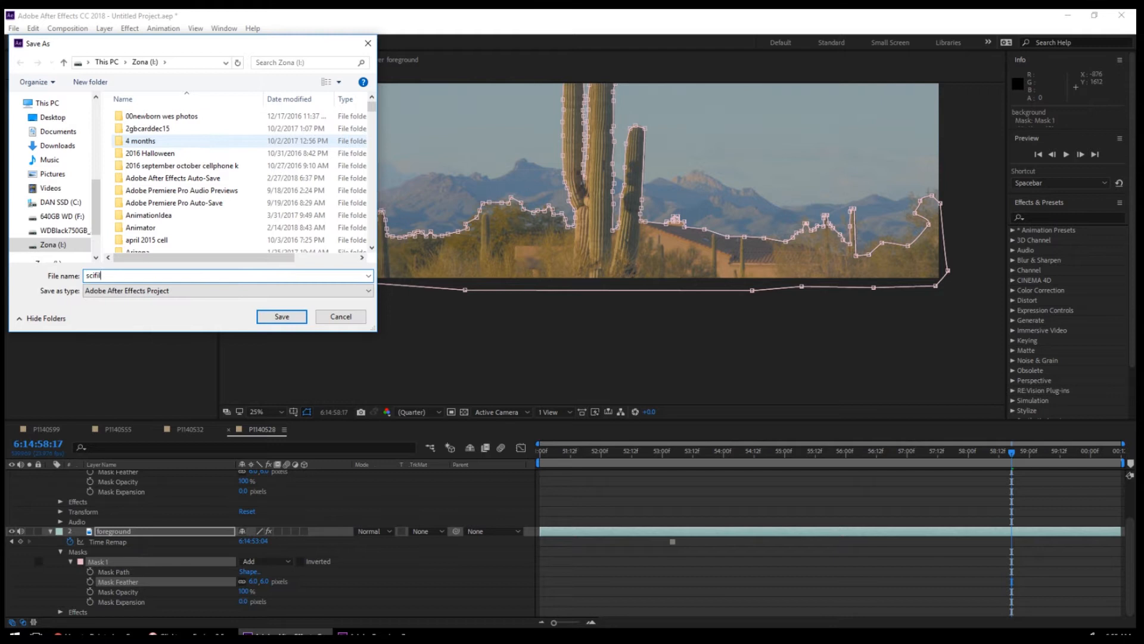
pyautogui.write('scape')
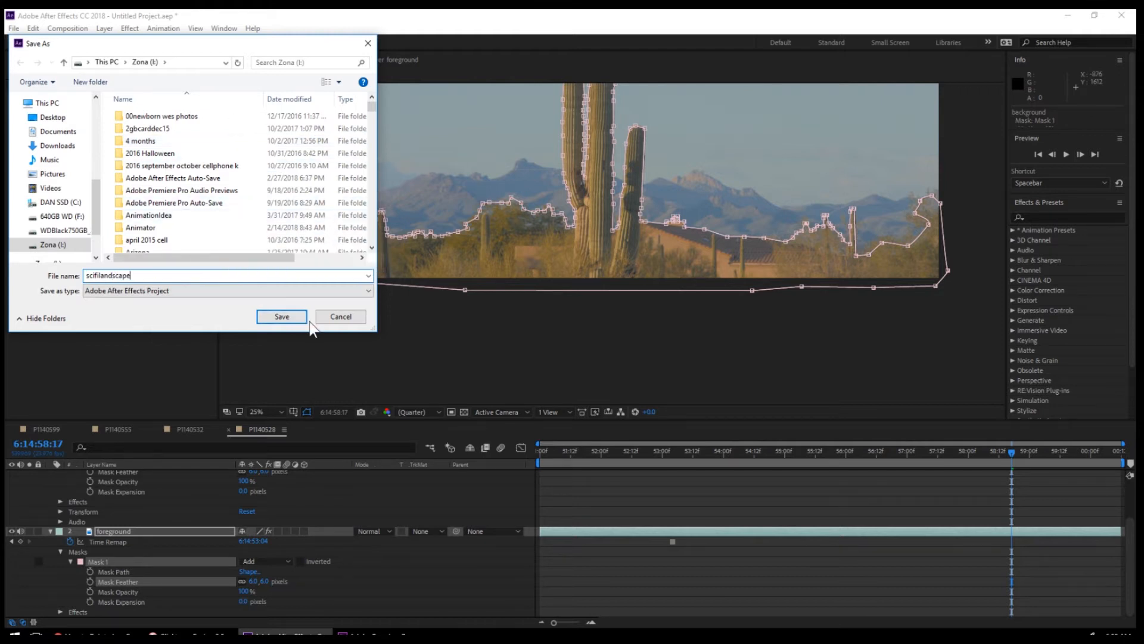
pyautogui.click(292, 316)
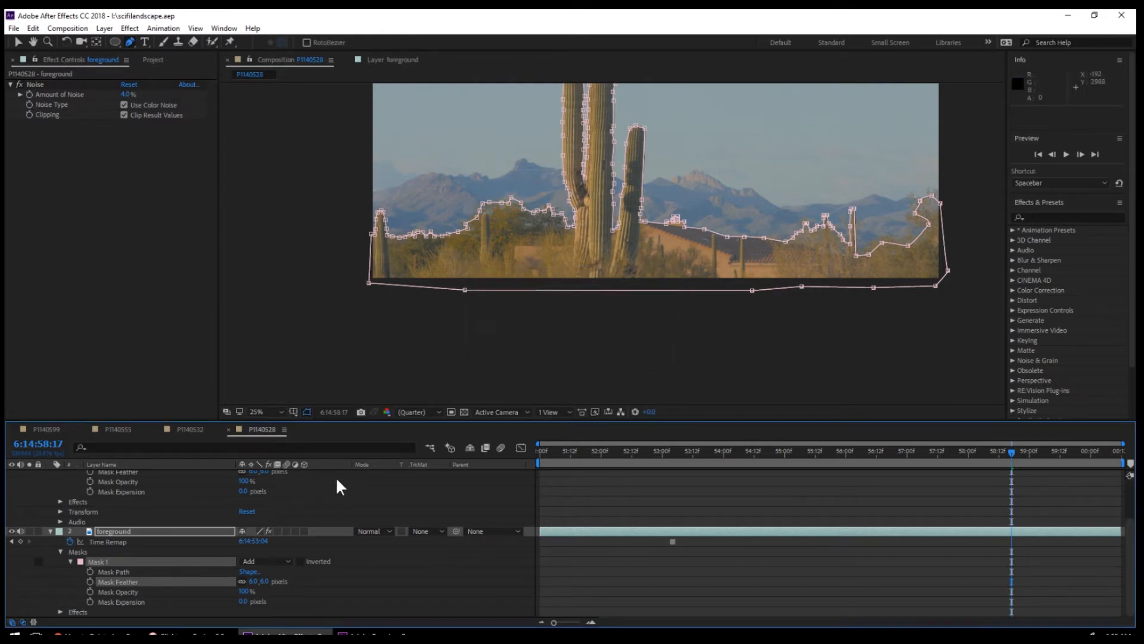
# Make the background and foreground layers 3D.
pyautogui.scroll(3, 316, 510)
pyautogui.click(303, 474)
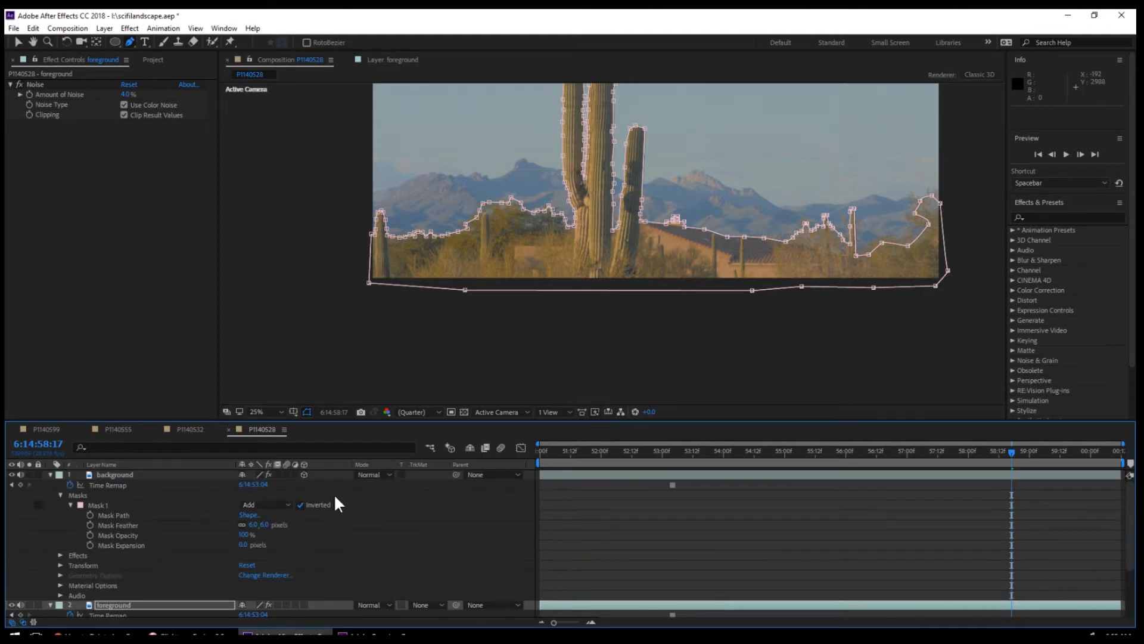
pyautogui.scroll(-4, 332, 498)
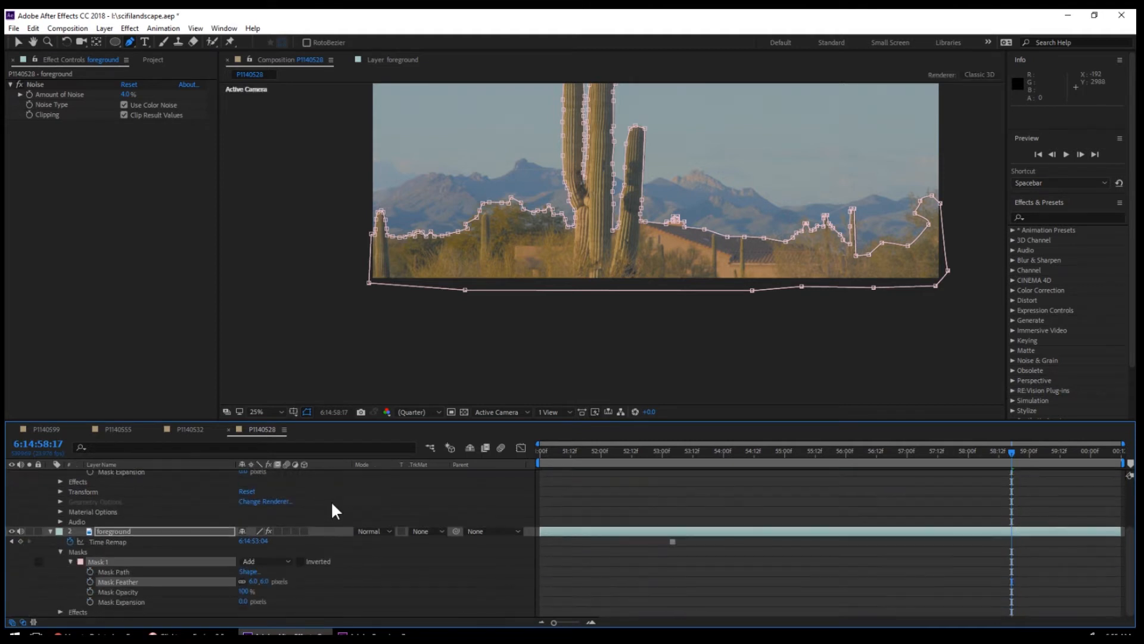
# Move the foreground layer along its Z axis toward the camera, to a Z position of about -248.
pyautogui.click(18, 42)
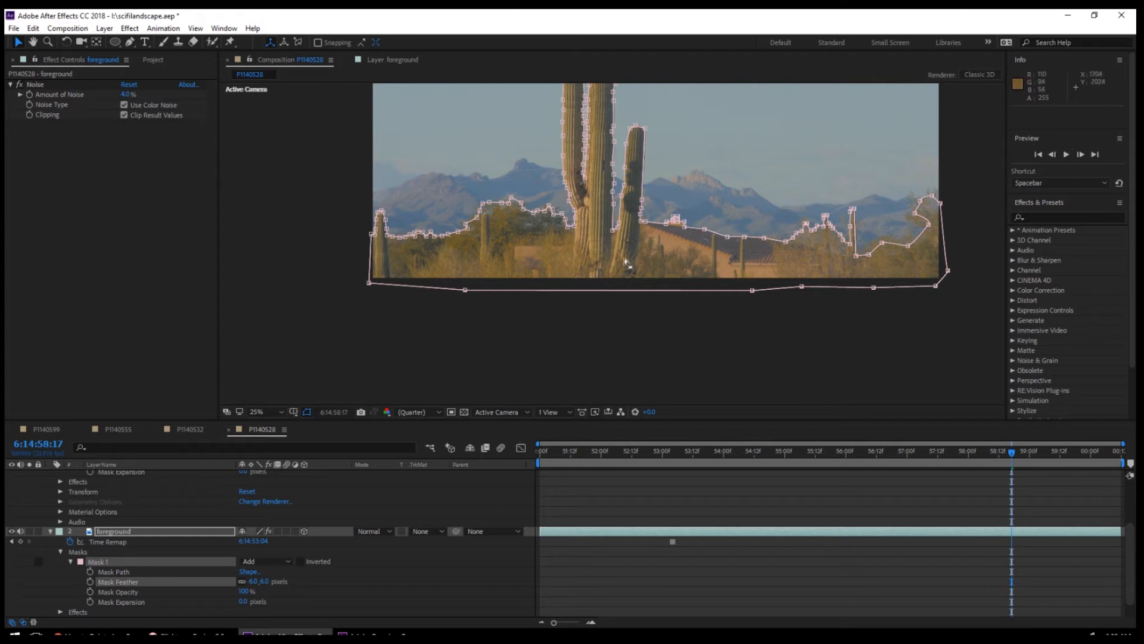
pyautogui.click(558, 252)
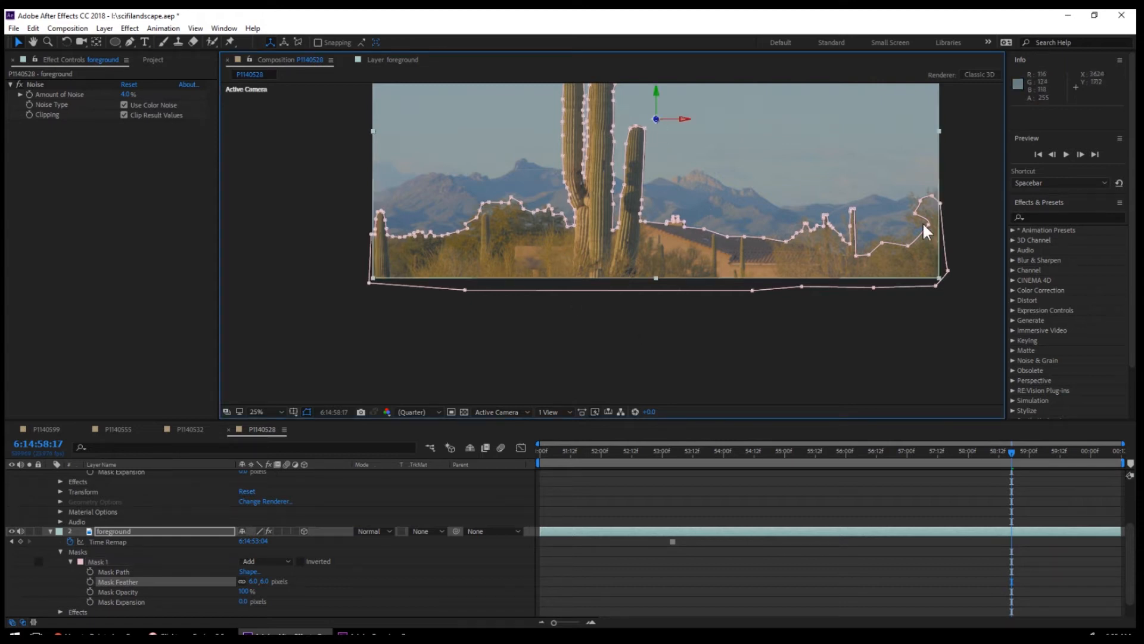
pyautogui.press('h')
pyautogui.moveTo(947, 173); pyautogui.dragTo(938, 271)
pyautogui.press('v')
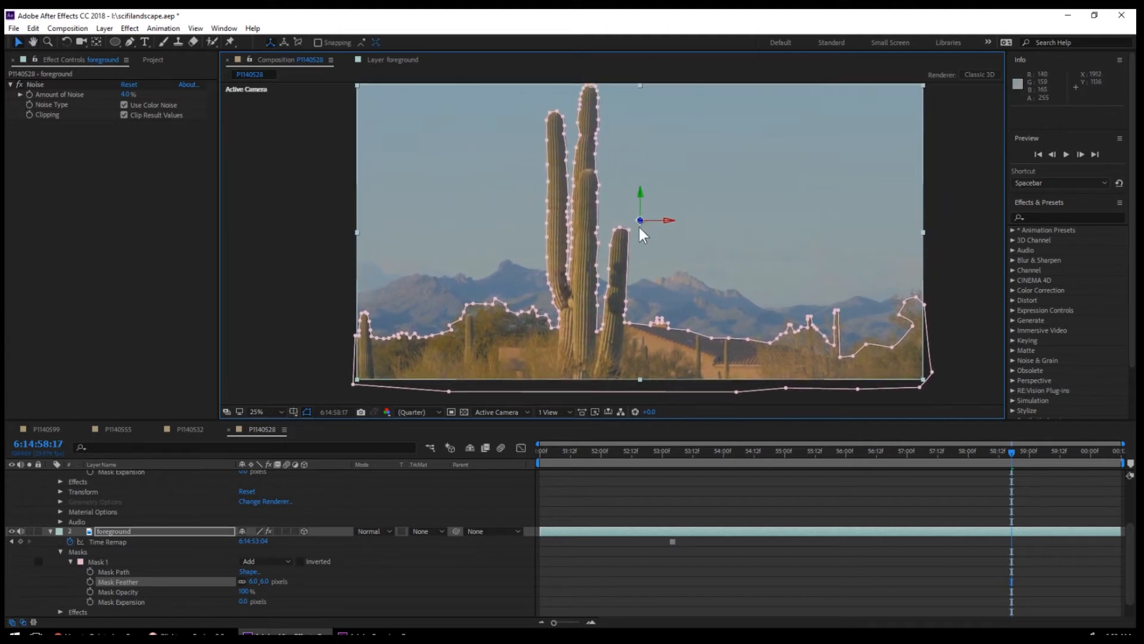
pyautogui.moveTo(641, 221); pyautogui.dragTo(693, 237)
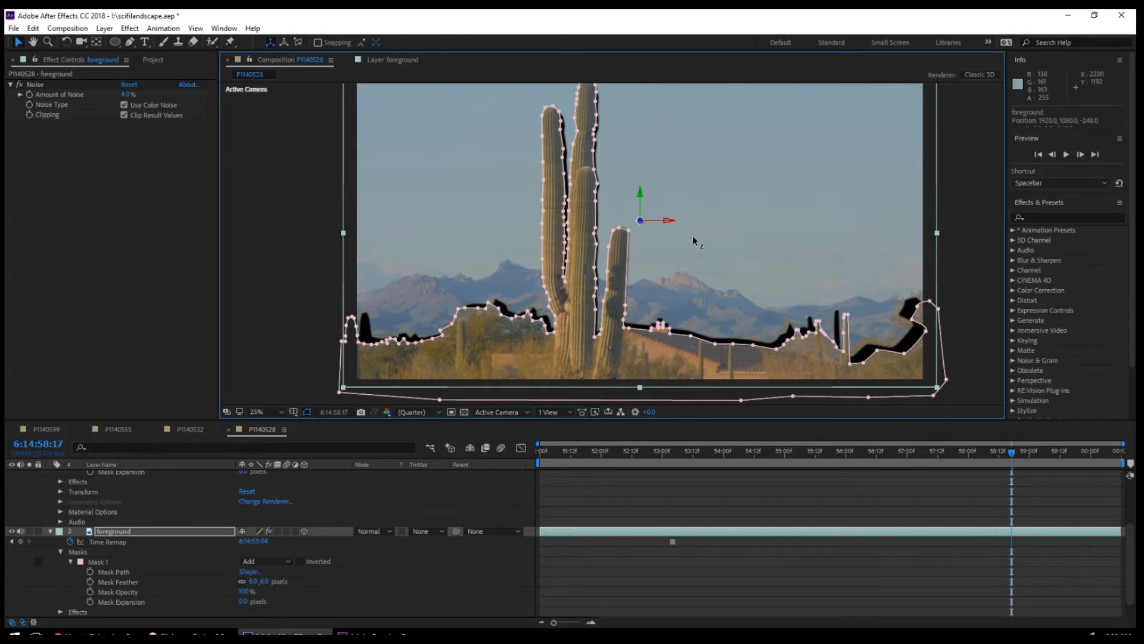
pyautogui.moveTo(693, 235); pyautogui.dragTo(688, 236)
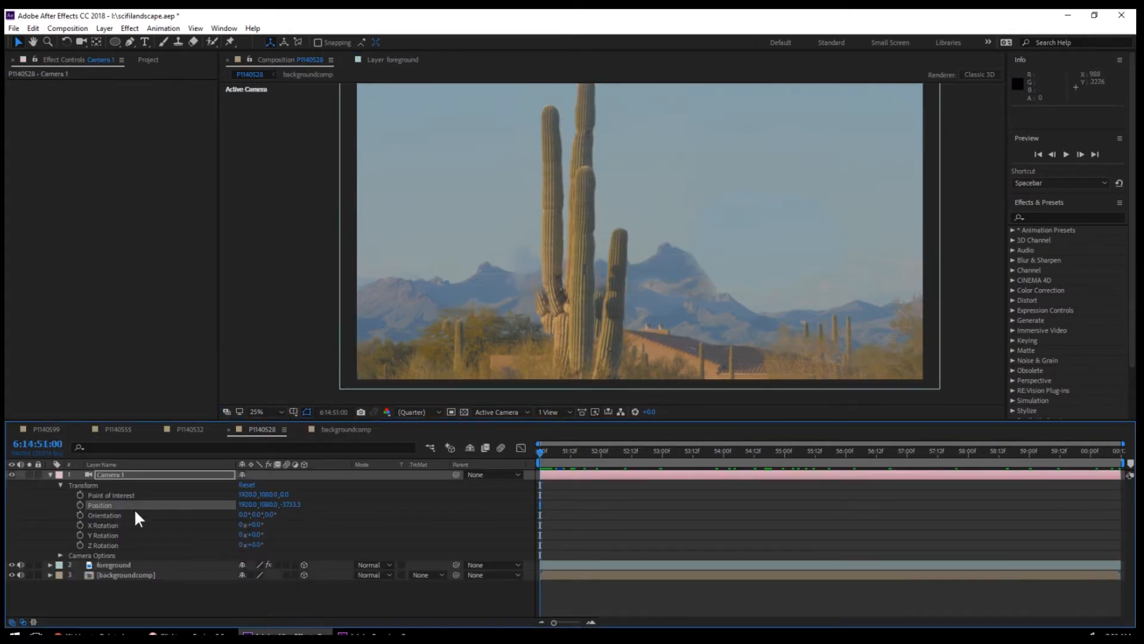
# Add a null object to the P1140528 composition.
pyautogui.click(105, 29)
pyautogui.moveTo(107, 40)
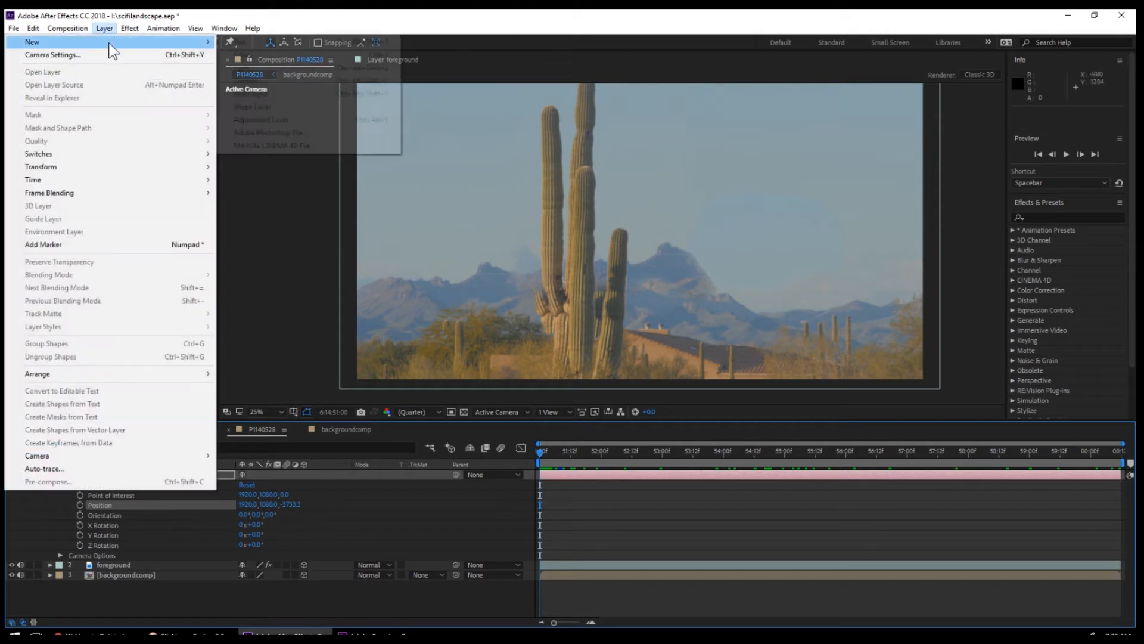
pyautogui.click(262, 92)
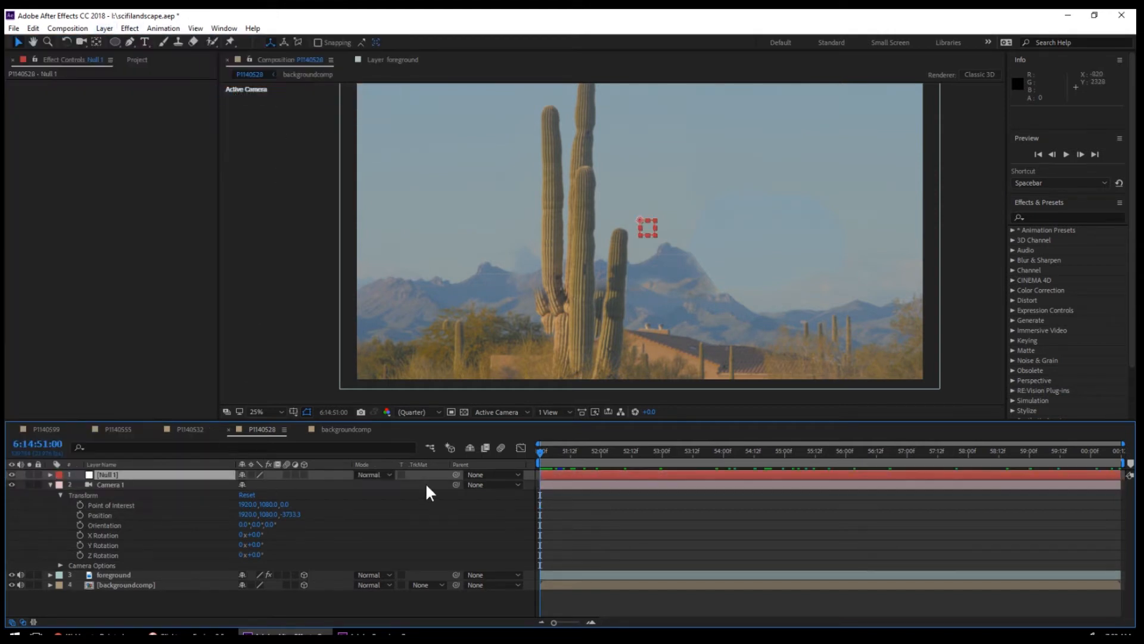
# Expand the null's transform properties and parent Camera 1 to Null 1.
pyautogui.click(131, 474)
pyautogui.click(49, 475)
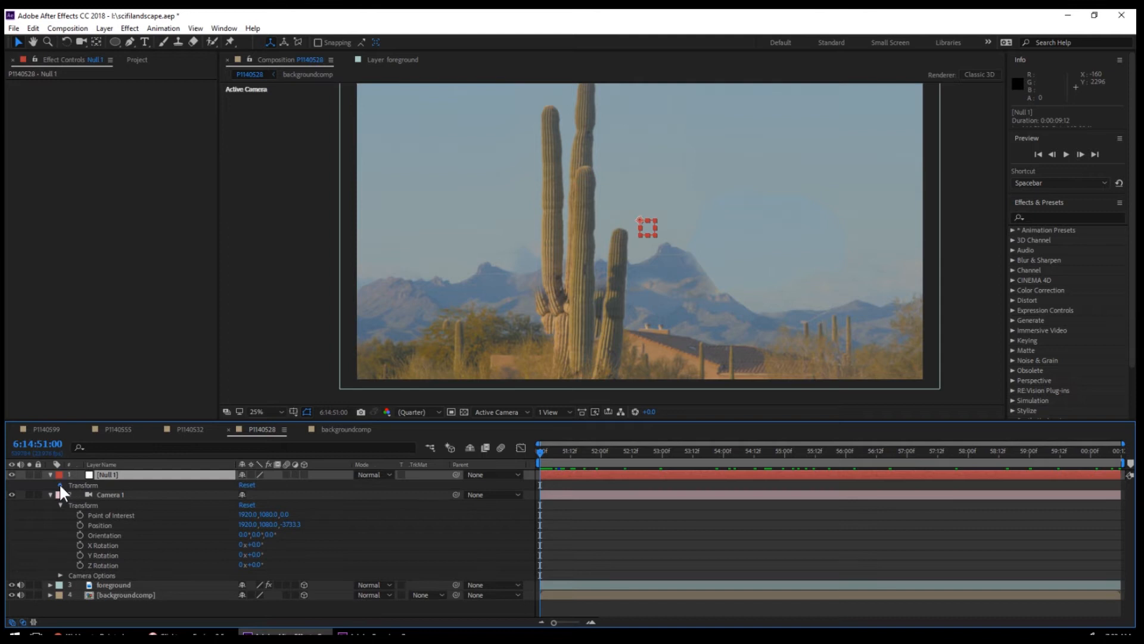
pyautogui.click(60, 484)
pyautogui.click(472, 544)
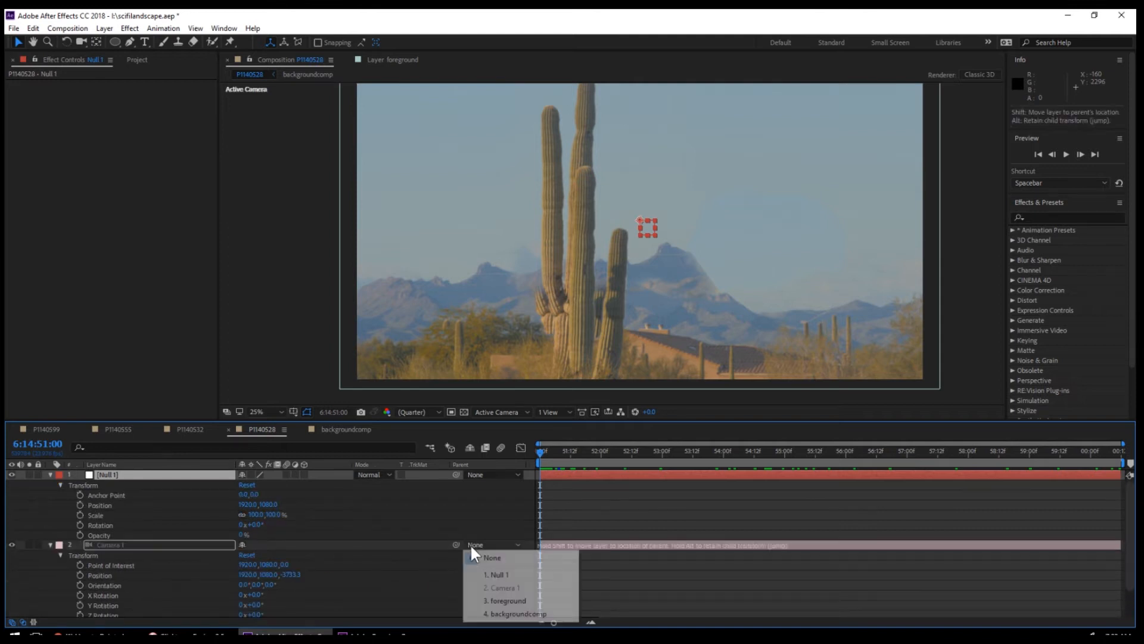
pyautogui.click(498, 574)
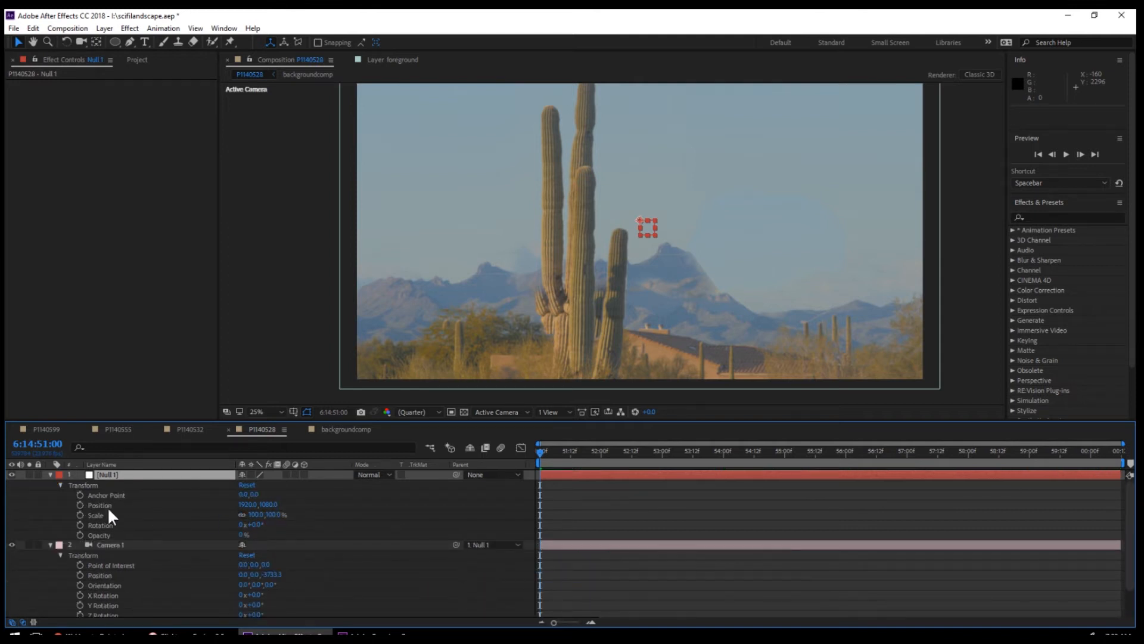
# Keyframe the null's position from about 1916, 1076 at the first frame to about 1580, 1068 at 6:15:00:11.
pyautogui.click(80, 505)
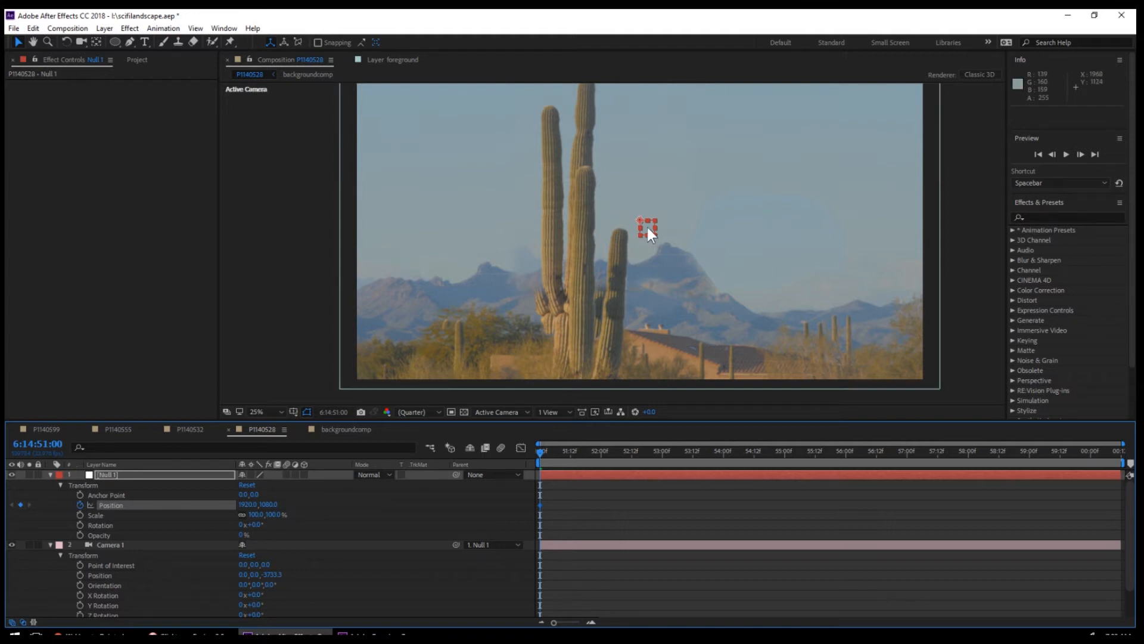
pyautogui.moveTo(648, 229)
pyautogui.mouseDown()
pyautogui.moveTo(730, 232)
pyautogui.moveTo(647, 228)
pyautogui.mouseUp()
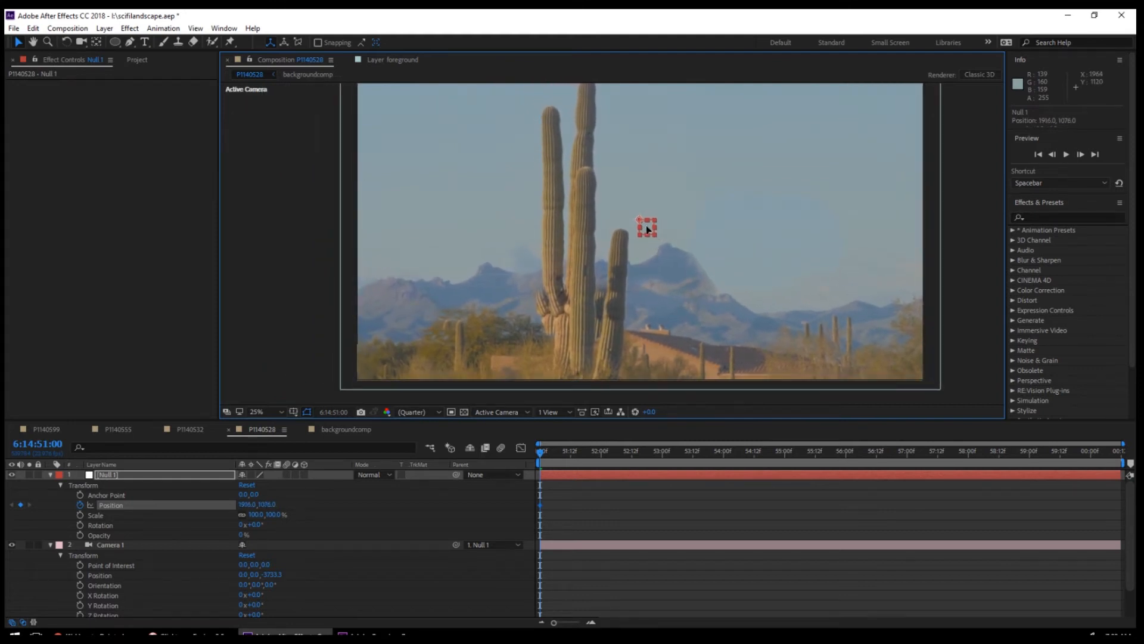
pyautogui.click(539, 453)
pyautogui.press('space')
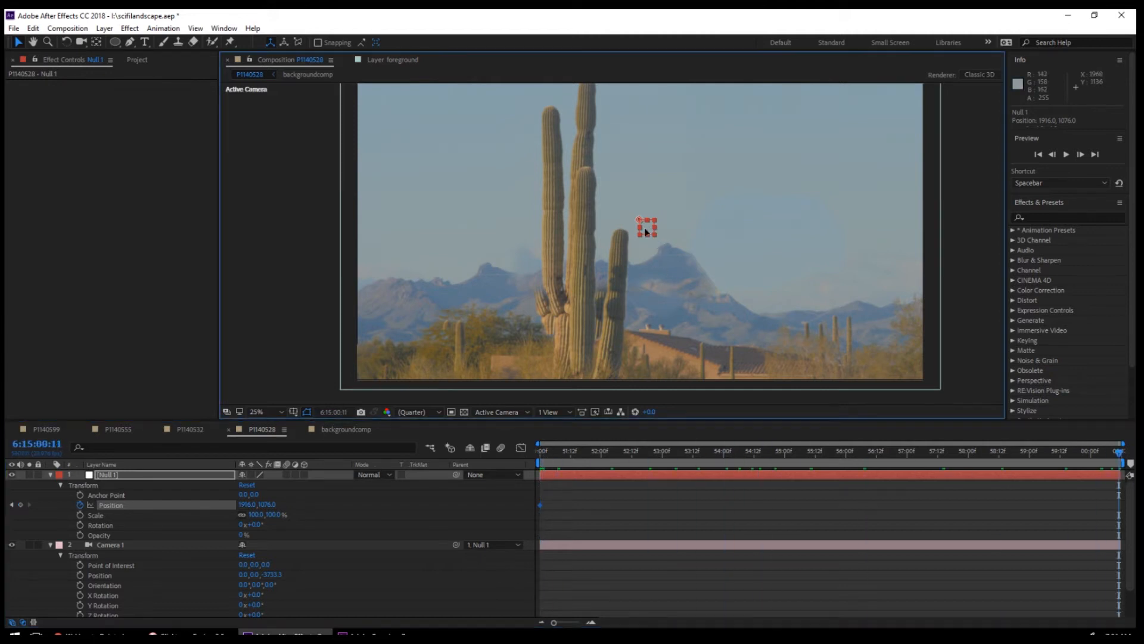
pyautogui.moveTo(644, 228); pyautogui.dragTo(597, 228)
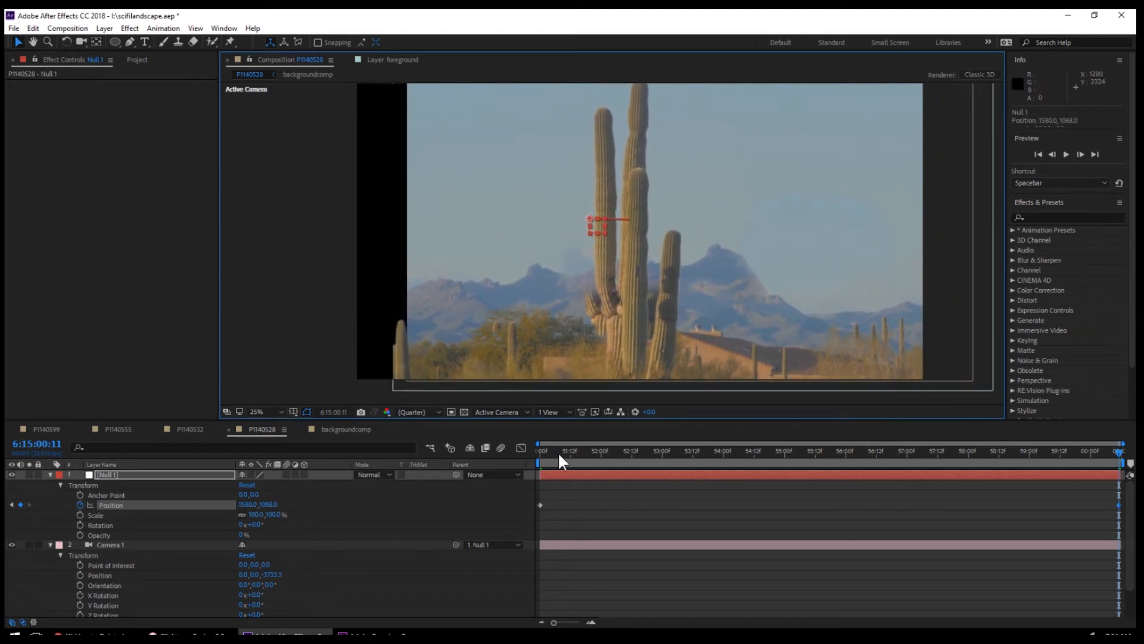
# Preview the camera move from the start of the composition.
pyautogui.moveTo(557, 451); pyautogui.dragTo(513, 462)
pyautogui.press('space')
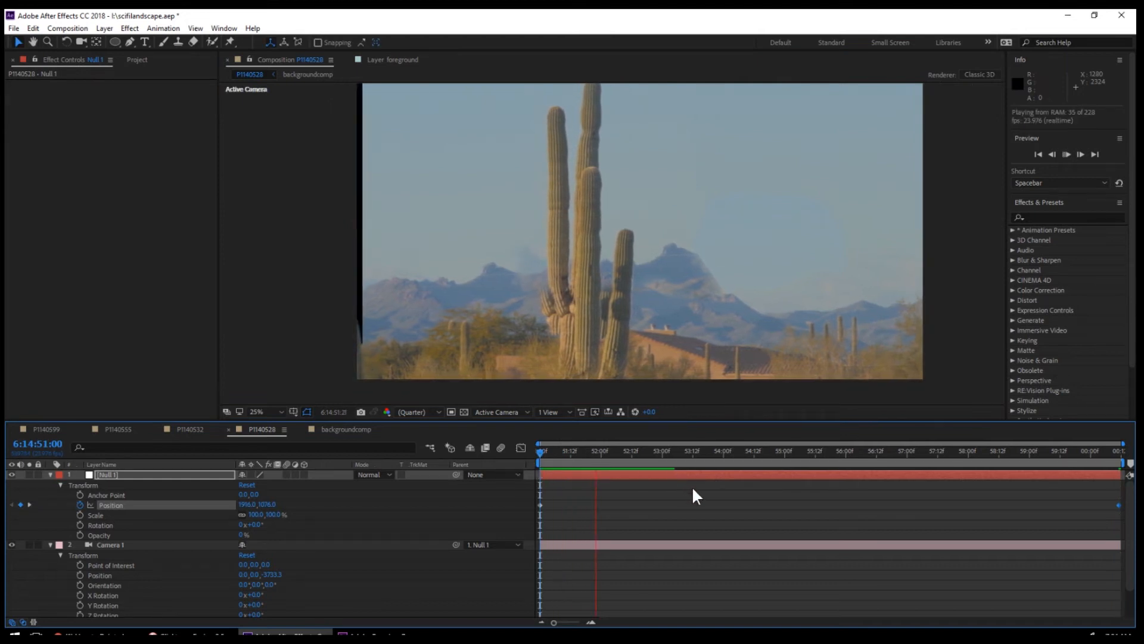
pyautogui.press('space')
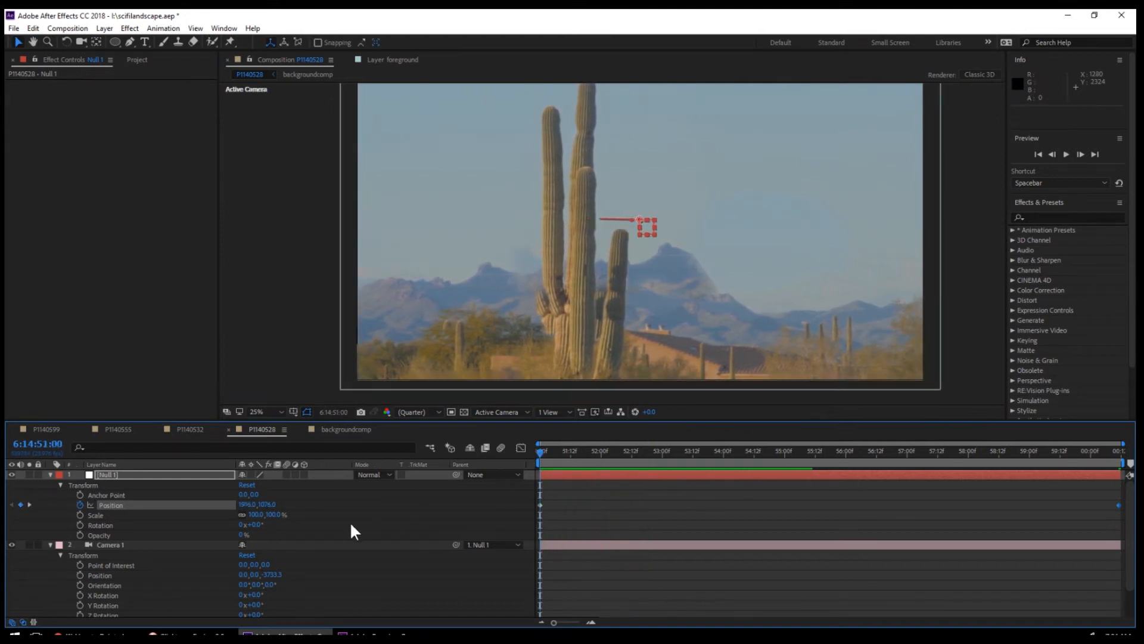
# Collapse transformations on the backgroundcomp layer and preview the camera move again.
pyautogui.click(50, 544)
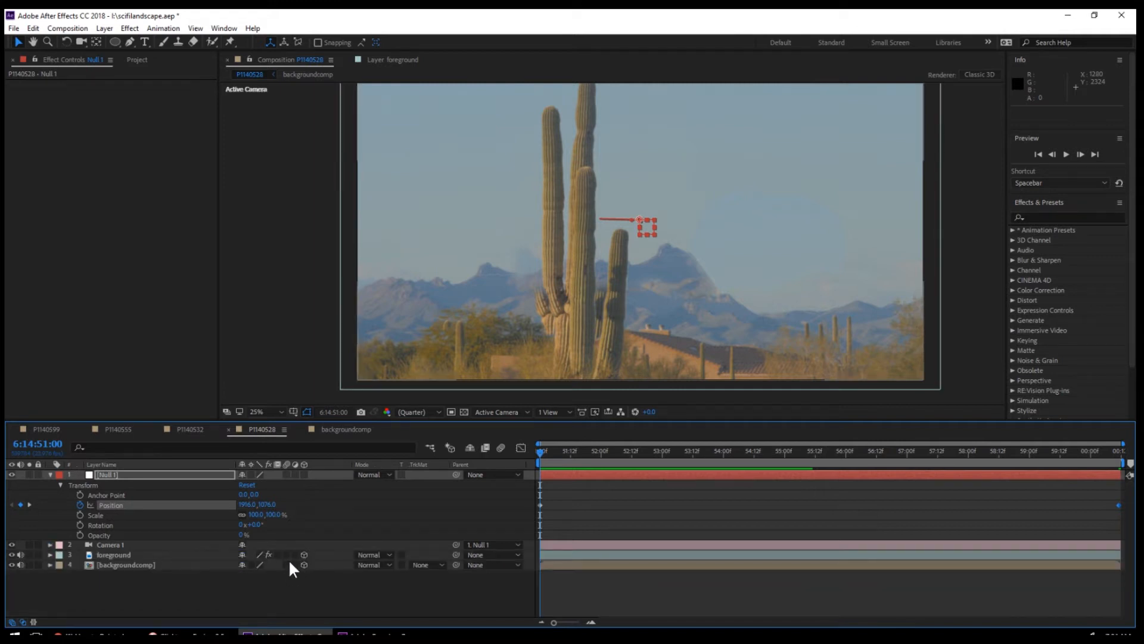
pyautogui.click(251, 564)
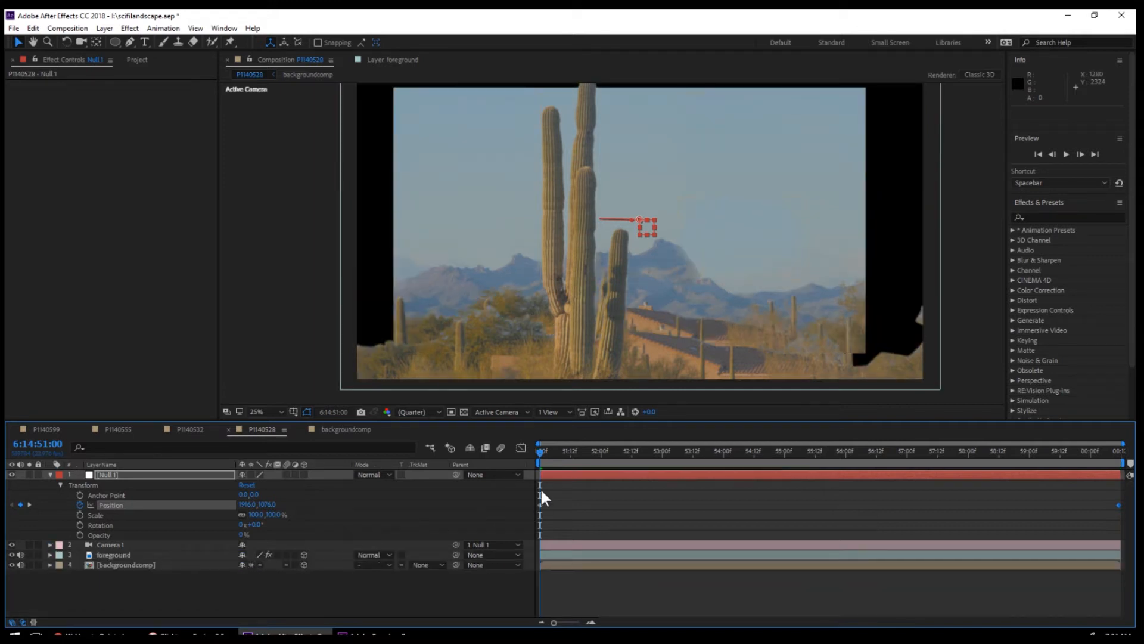
pyautogui.press('space')
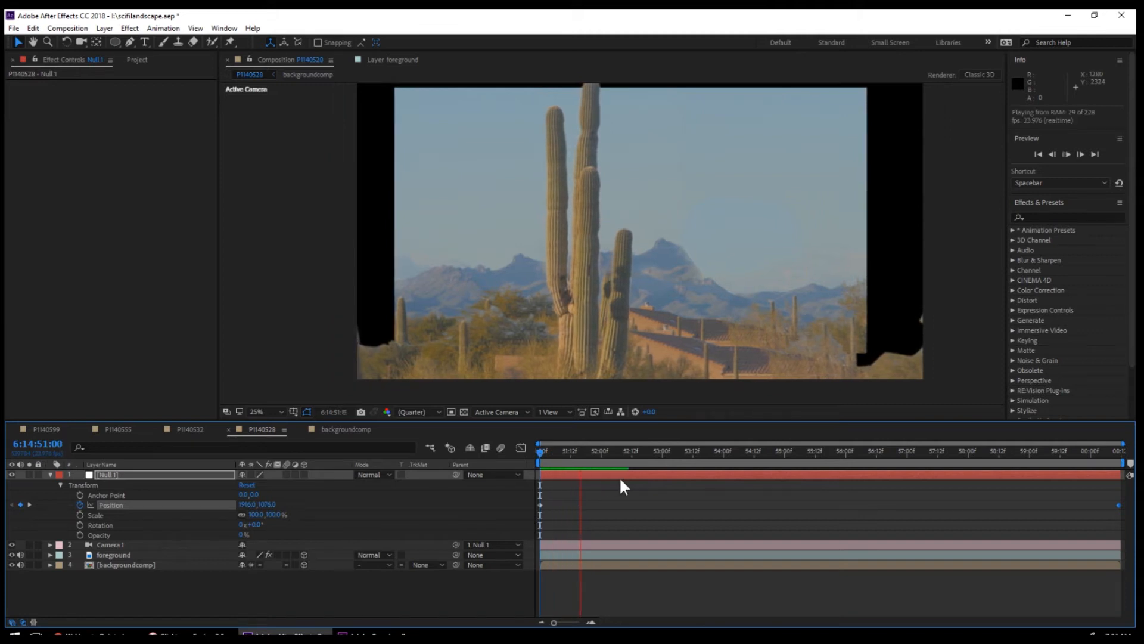
# Scale the backgroundcomp layer to 120% in width and height, link its dimensions, and enlarge it proportionally to 194, 194, 161.7%.
pyautogui.click(529, 407)
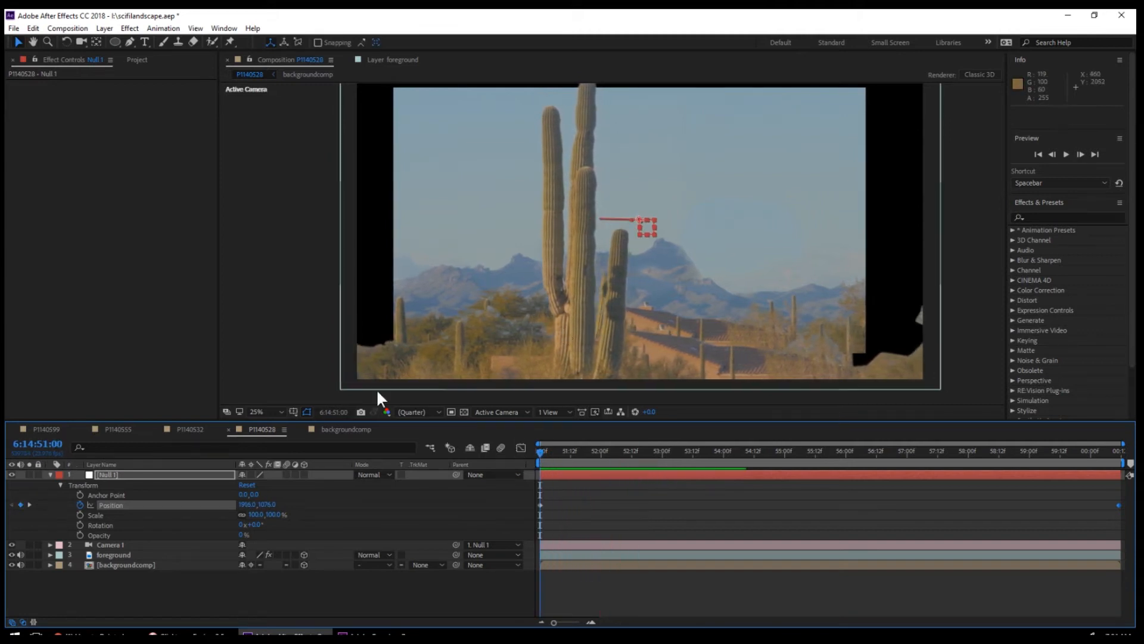
pyautogui.click(143, 565)
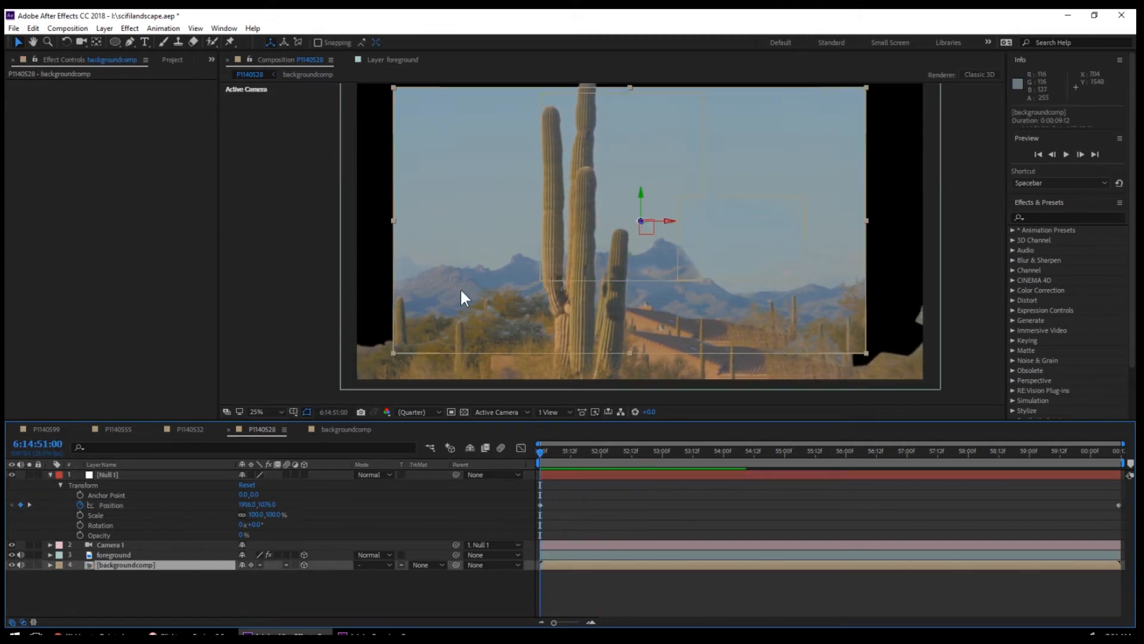
pyautogui.moveTo(393, 354); pyautogui.dragTo(345, 382)
pyautogui.click(50, 565)
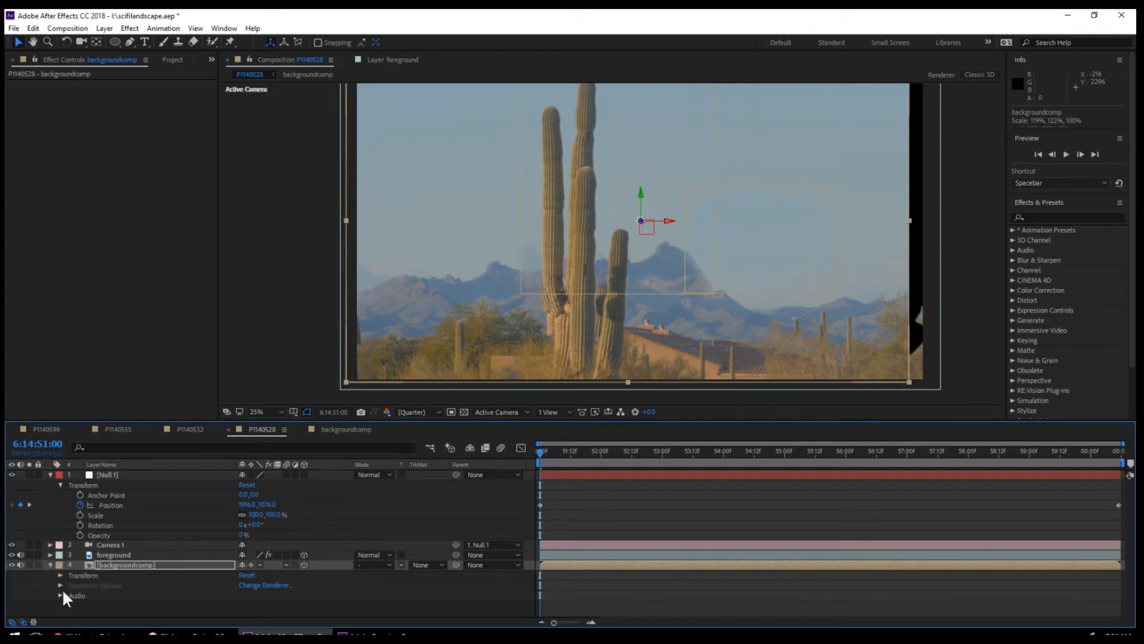
pyautogui.scroll(-2, 179, 566)
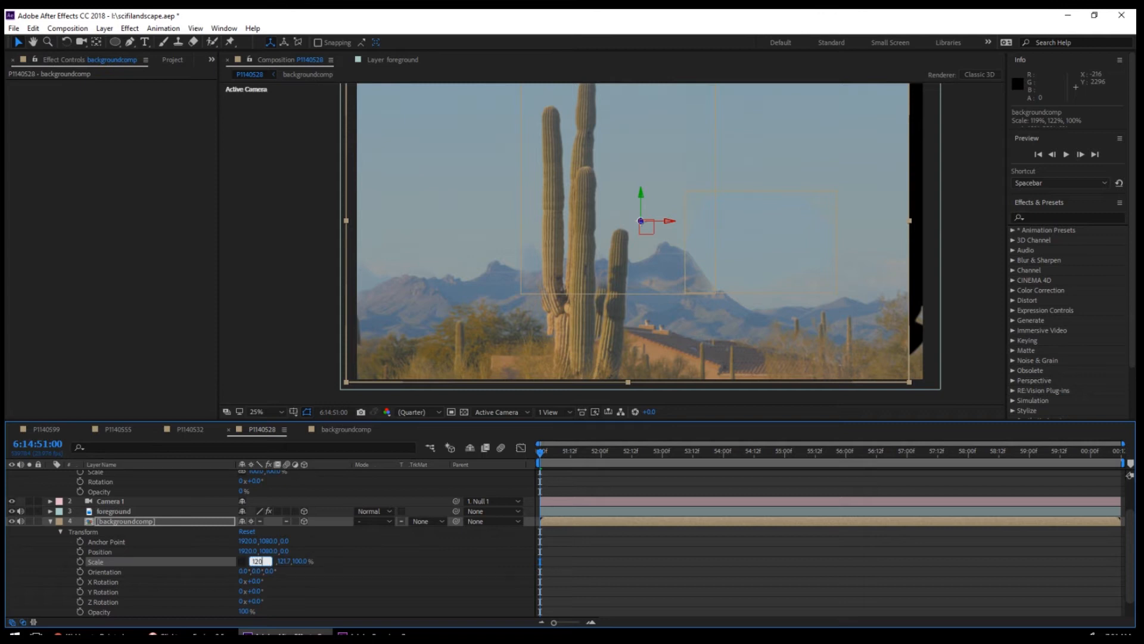
pyautogui.press('Return')
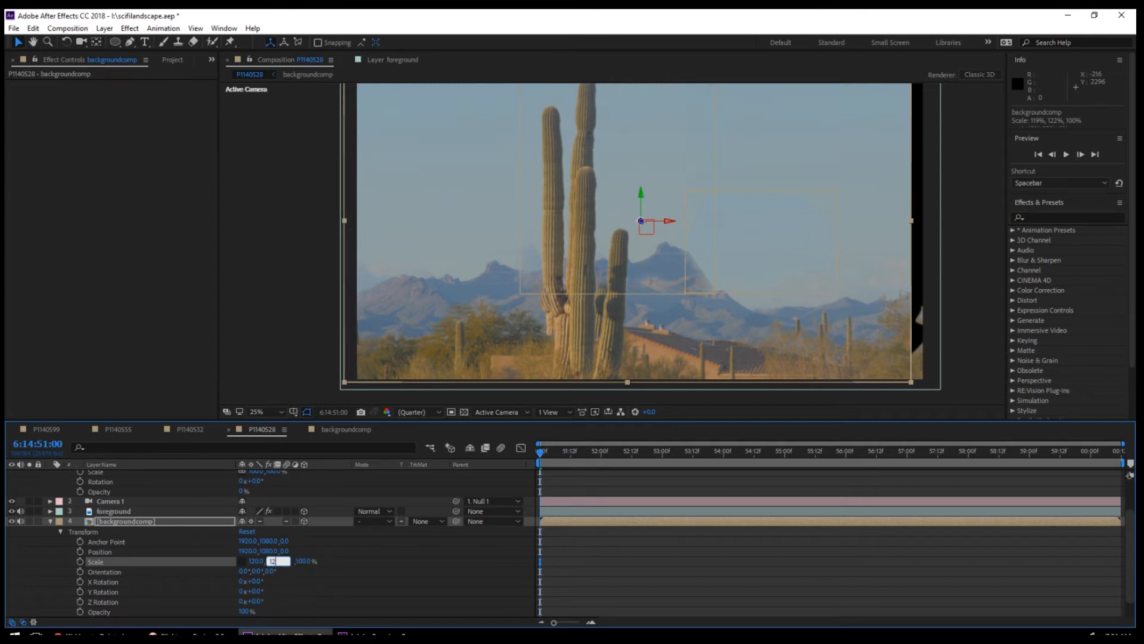
pyautogui.press('Return')
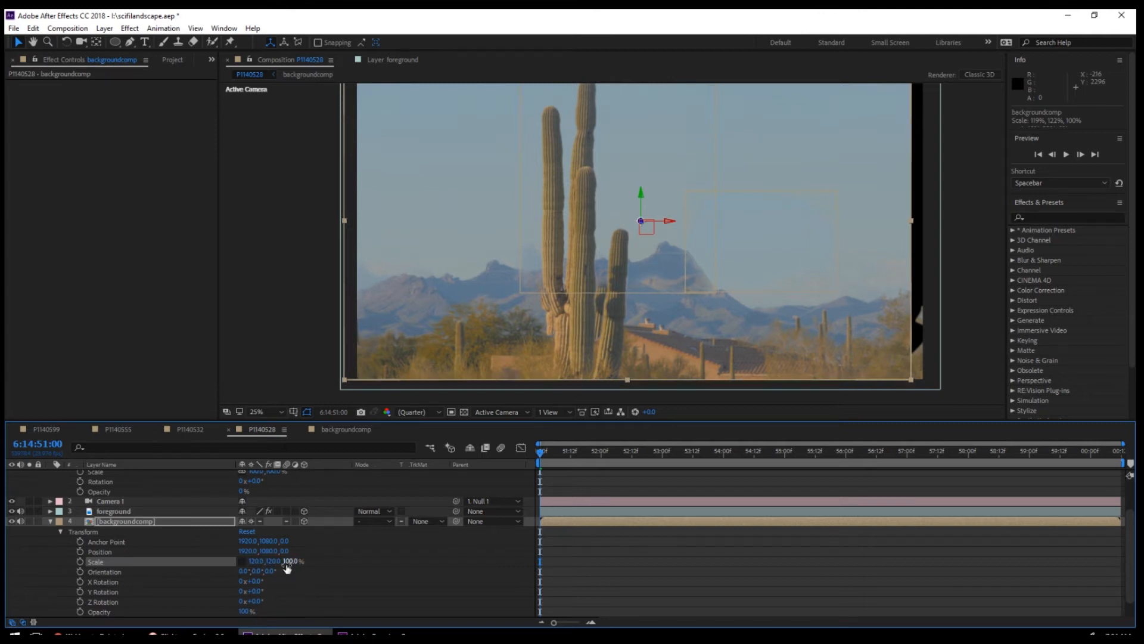
pyautogui.click(242, 562)
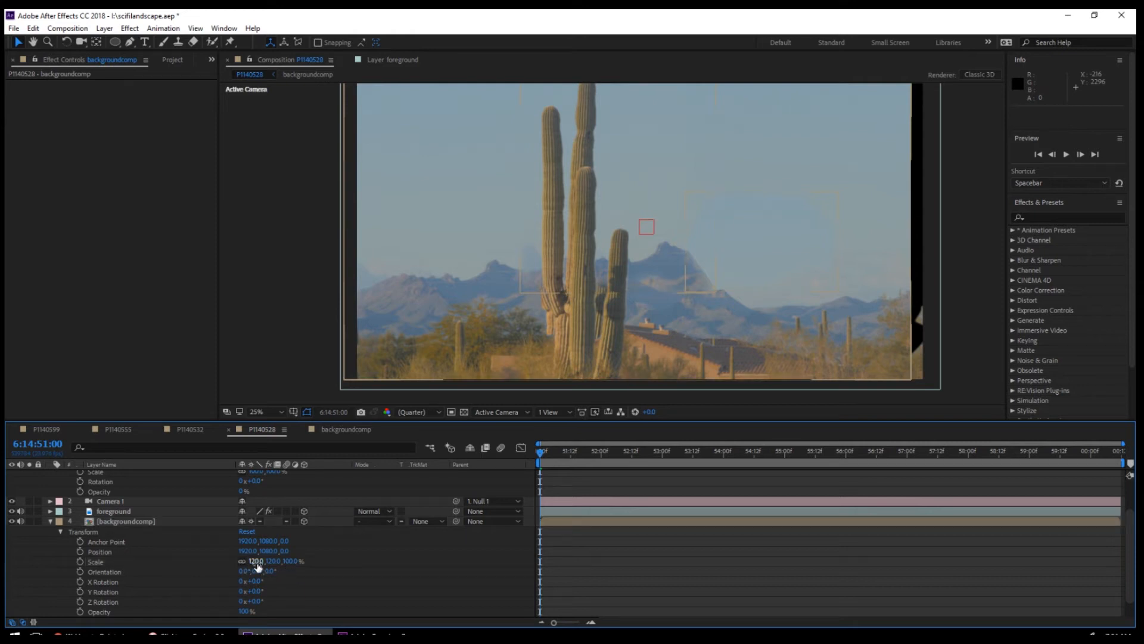
pyautogui.moveTo(255, 562); pyautogui.dragTo(307, 567)
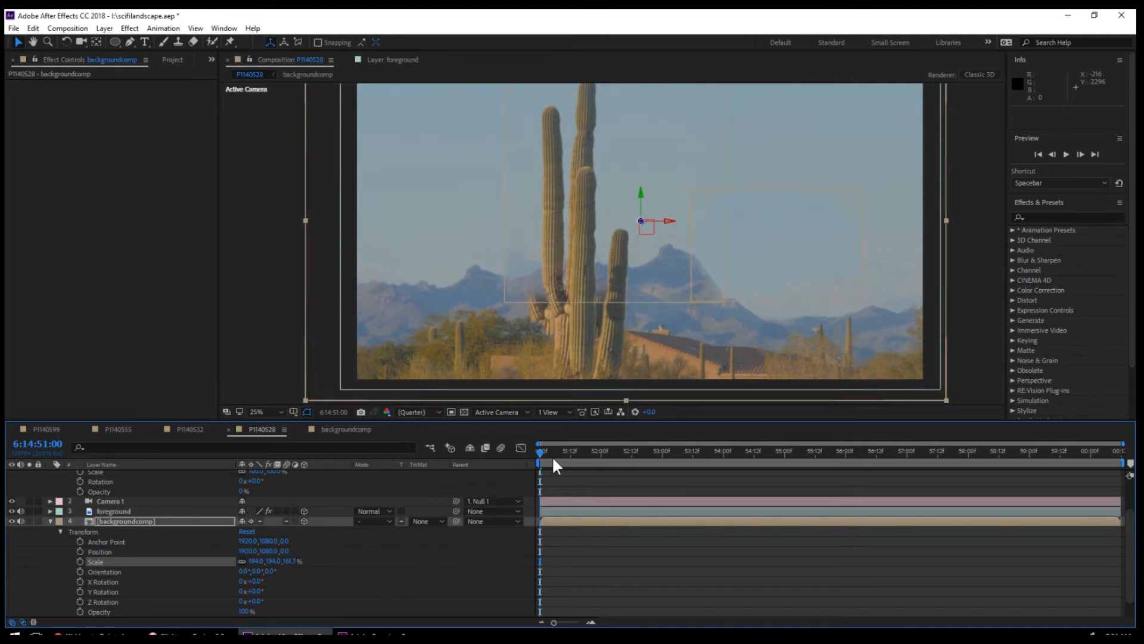
# Preview the camera move with the enlarged background and save the project.
pyautogui.press('space')
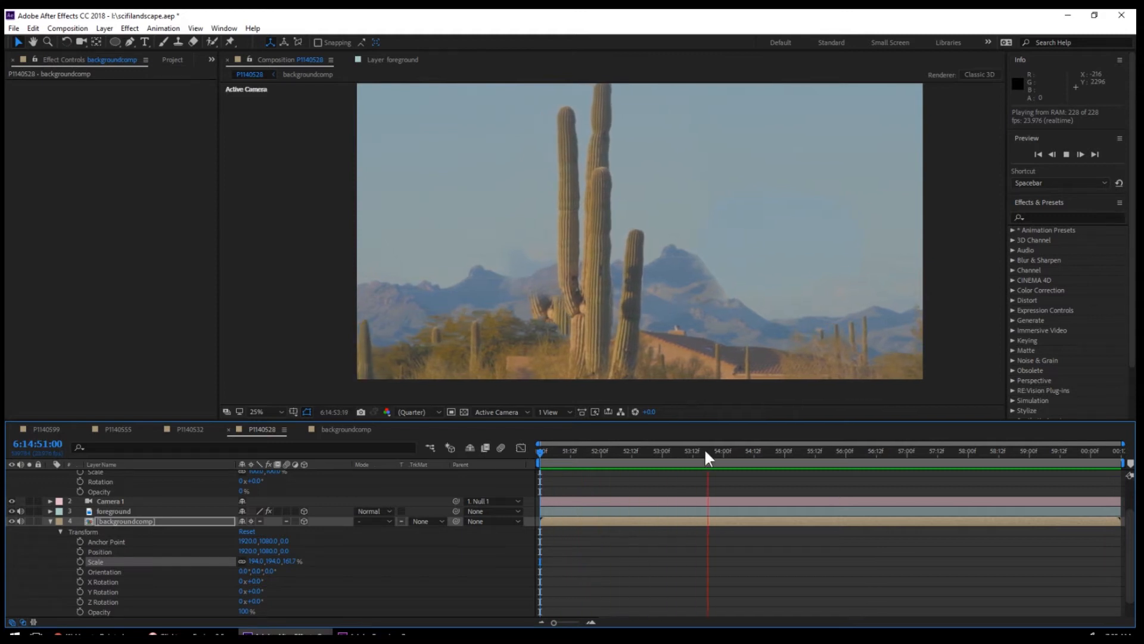
pyautogui.press('space')
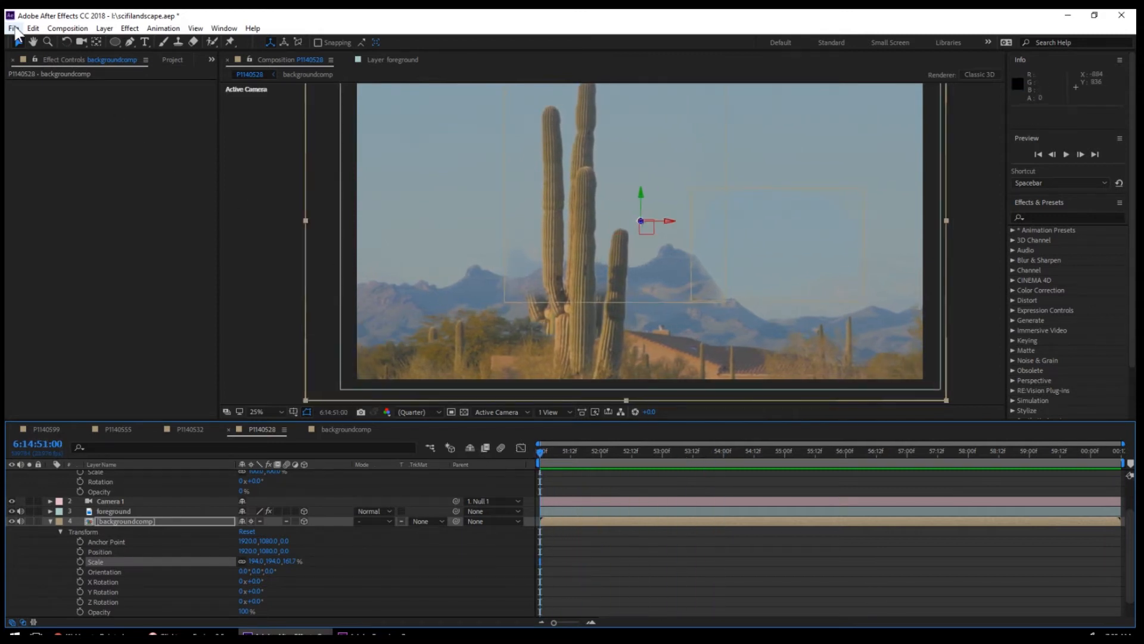
pyautogui.click(15, 28)
pyautogui.click(36, 133)
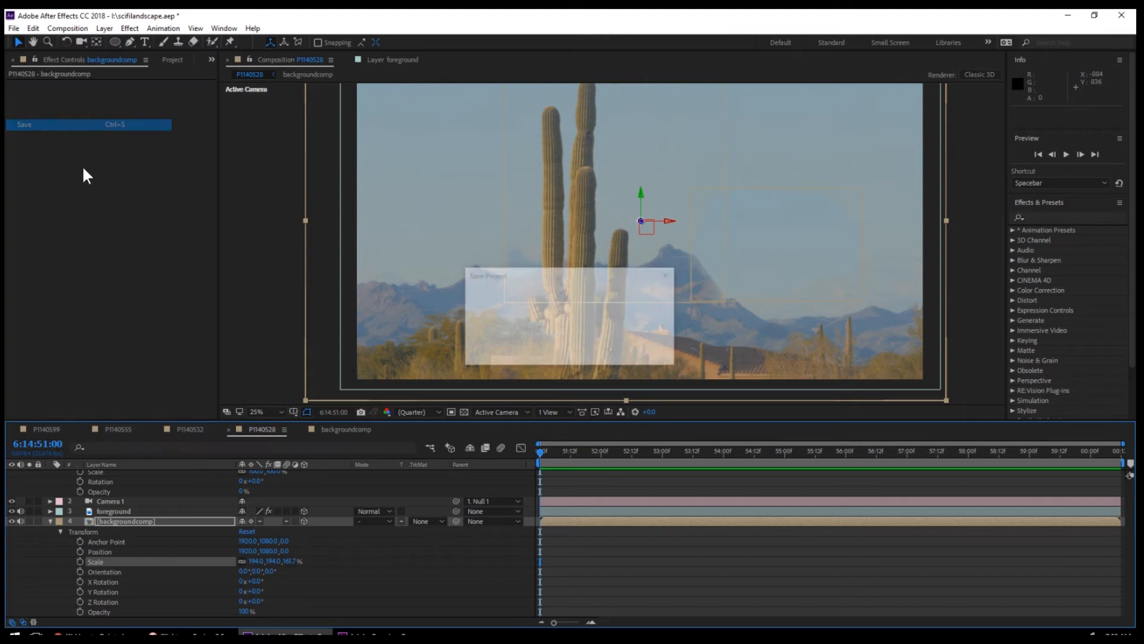
# Add a comp-sized solid above background 3 in backgroundcomp, its gray-blue colour (RGB 121, 120, 128) sampled from the distant mountains.
pyautogui.click(344, 431)
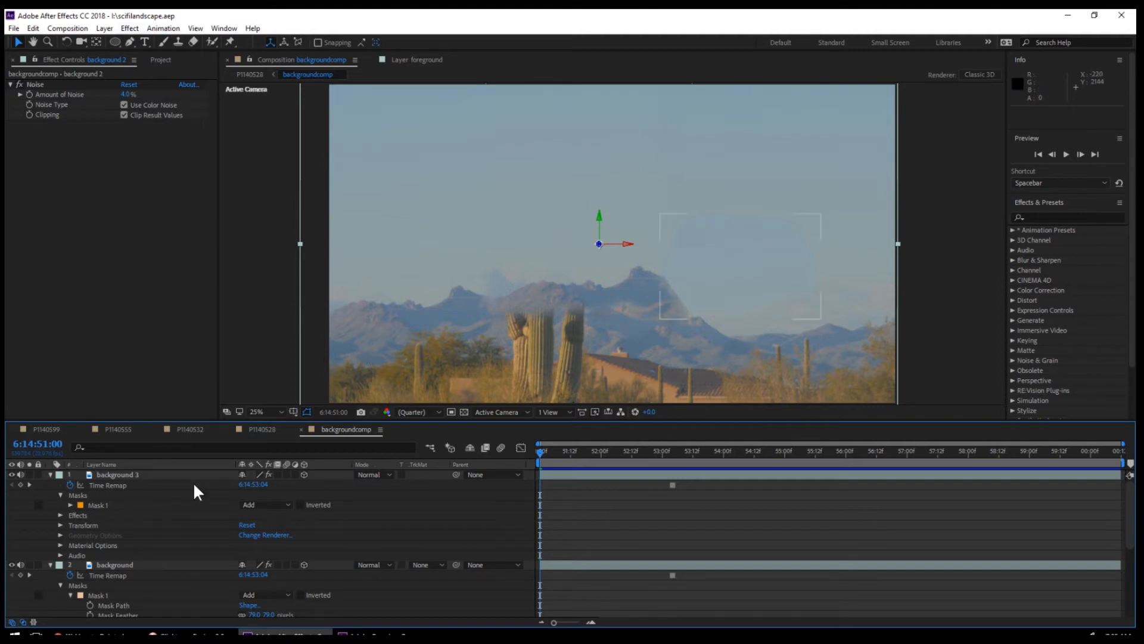
pyautogui.click(144, 475)
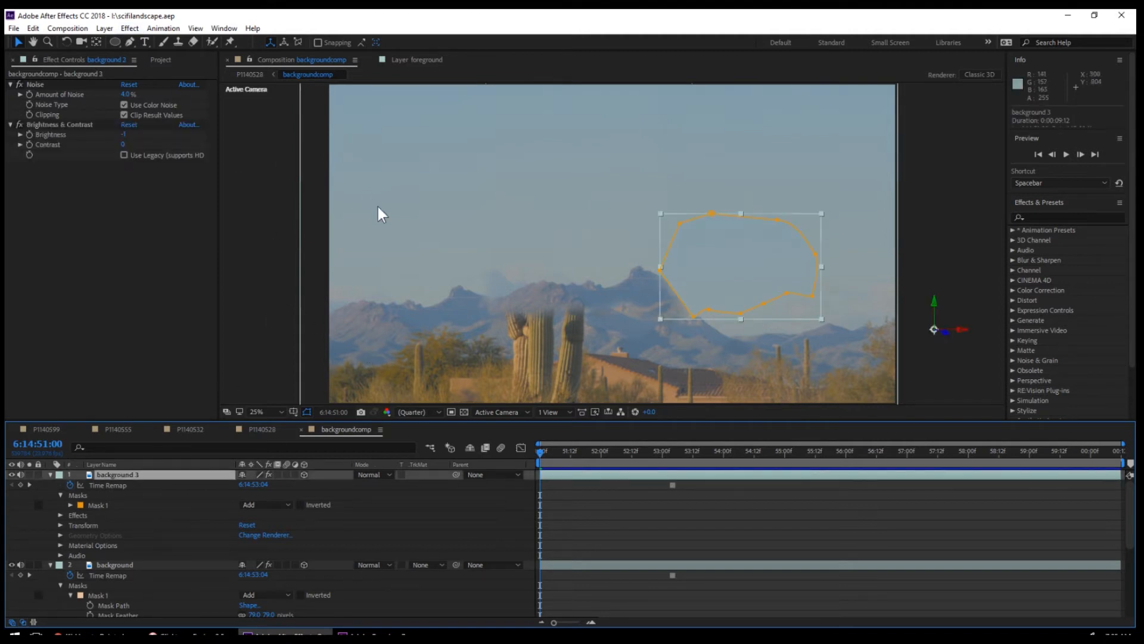
pyautogui.click(105, 28)
pyautogui.moveTo(115, 43)
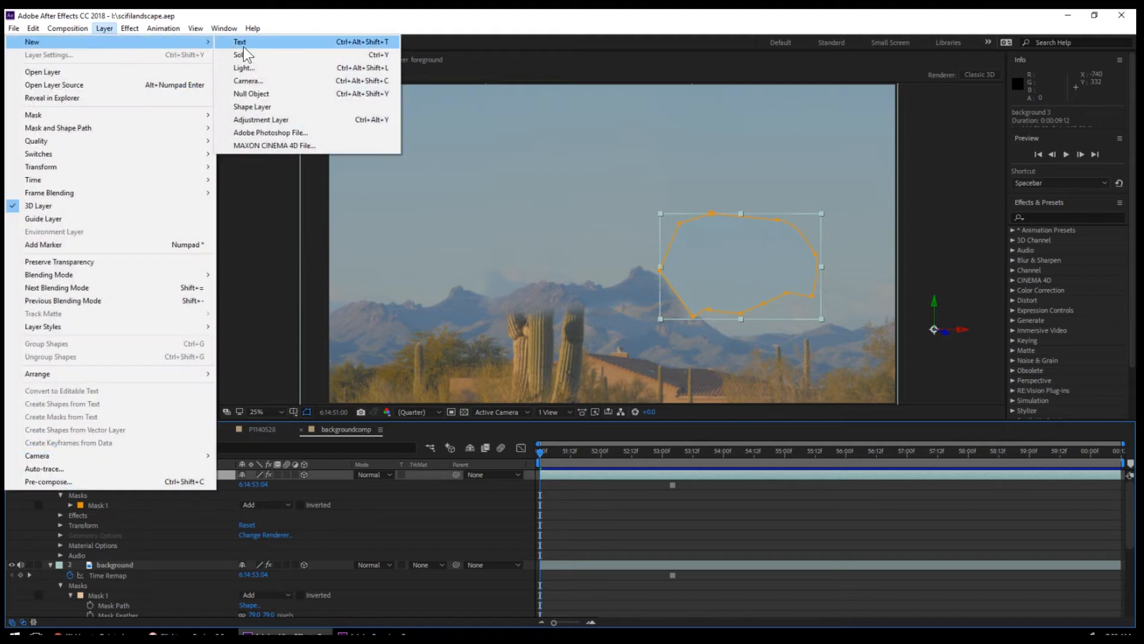
pyautogui.click(244, 51)
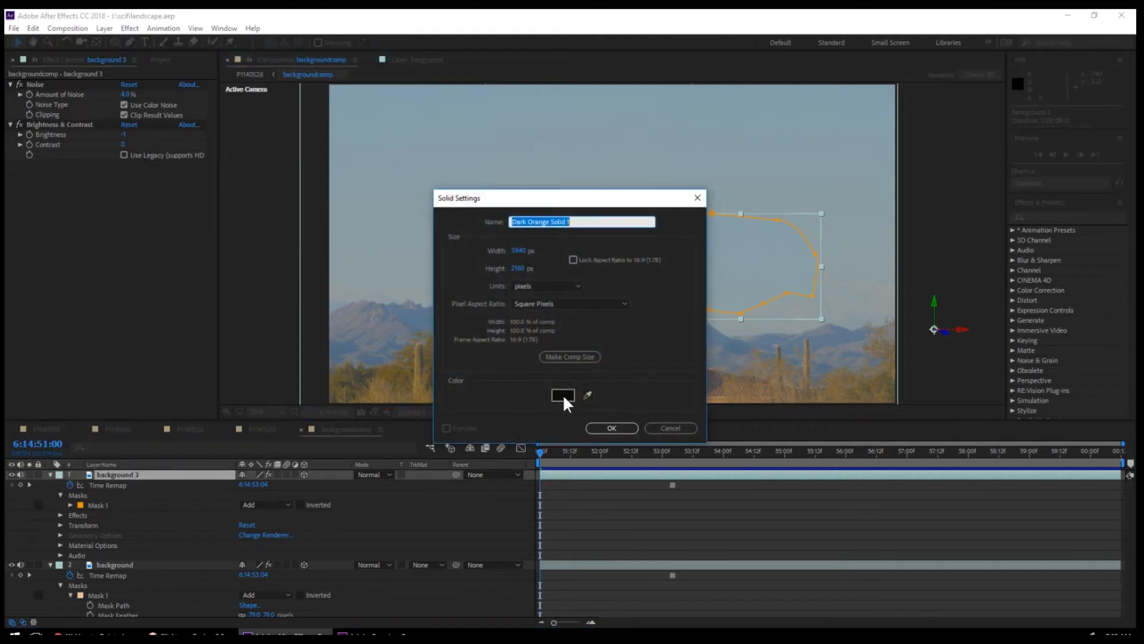
pyautogui.click(563, 396)
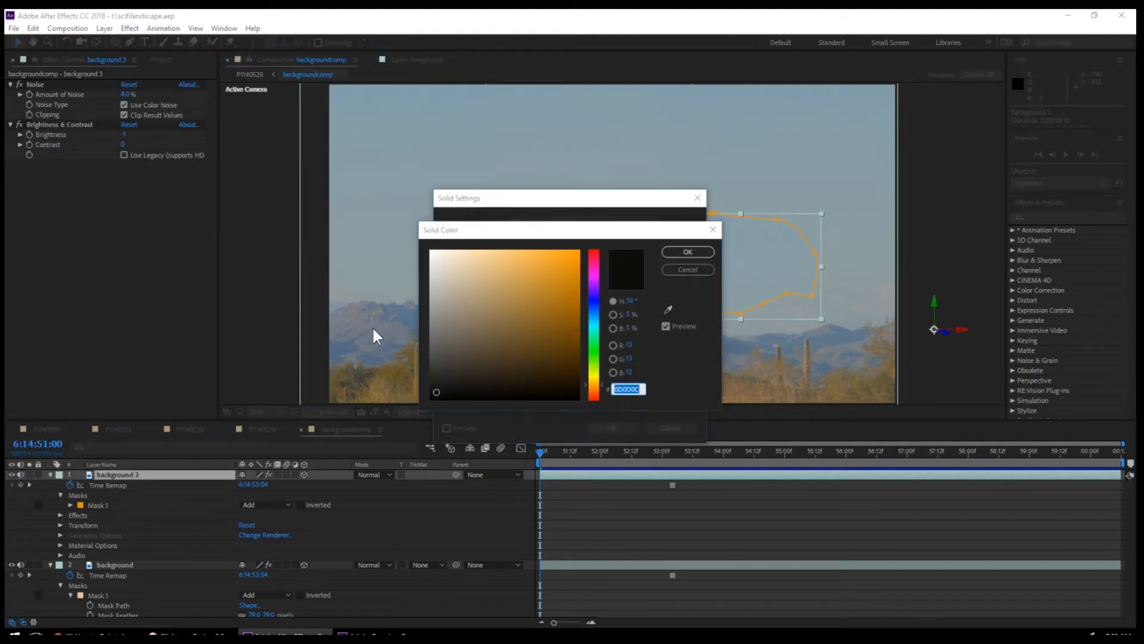
pyautogui.click(668, 309)
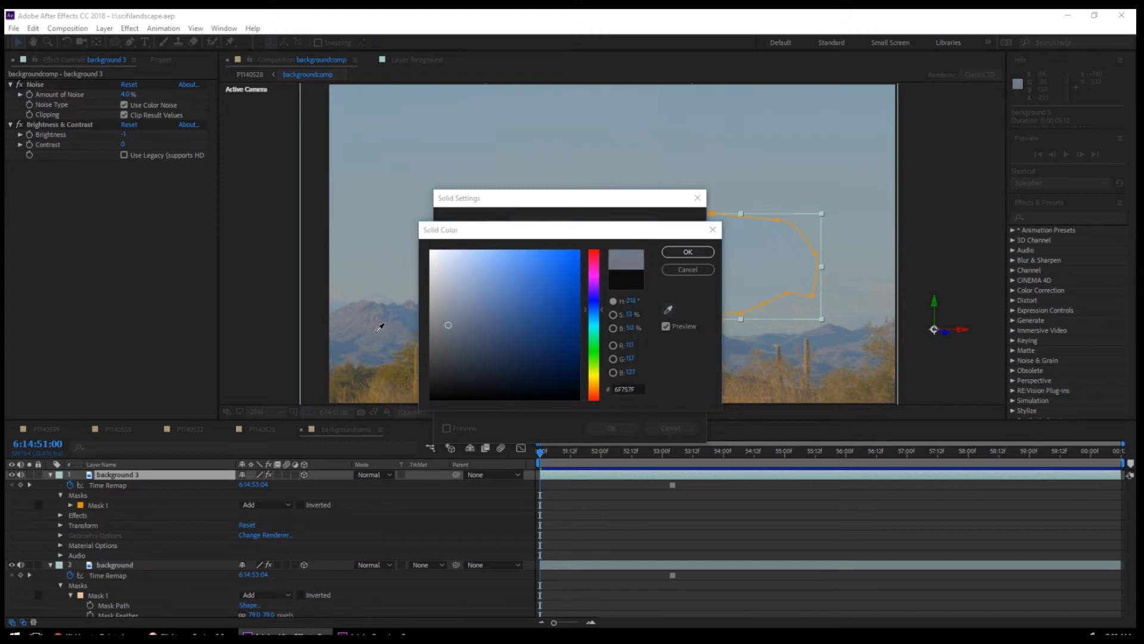
pyautogui.click(381, 327)
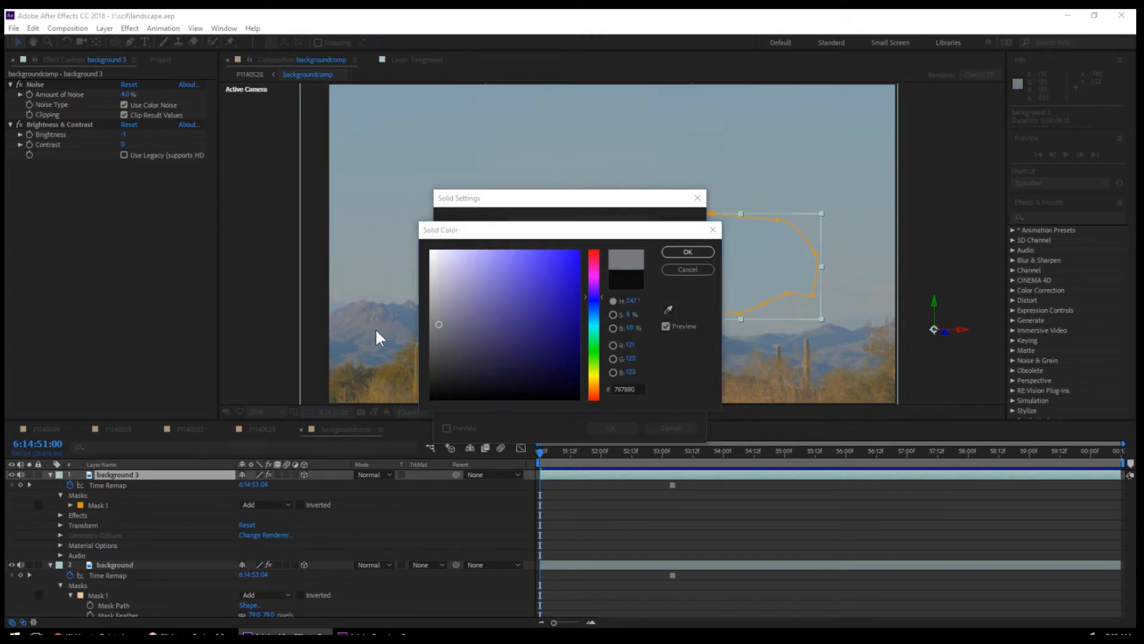
pyautogui.click(679, 253)
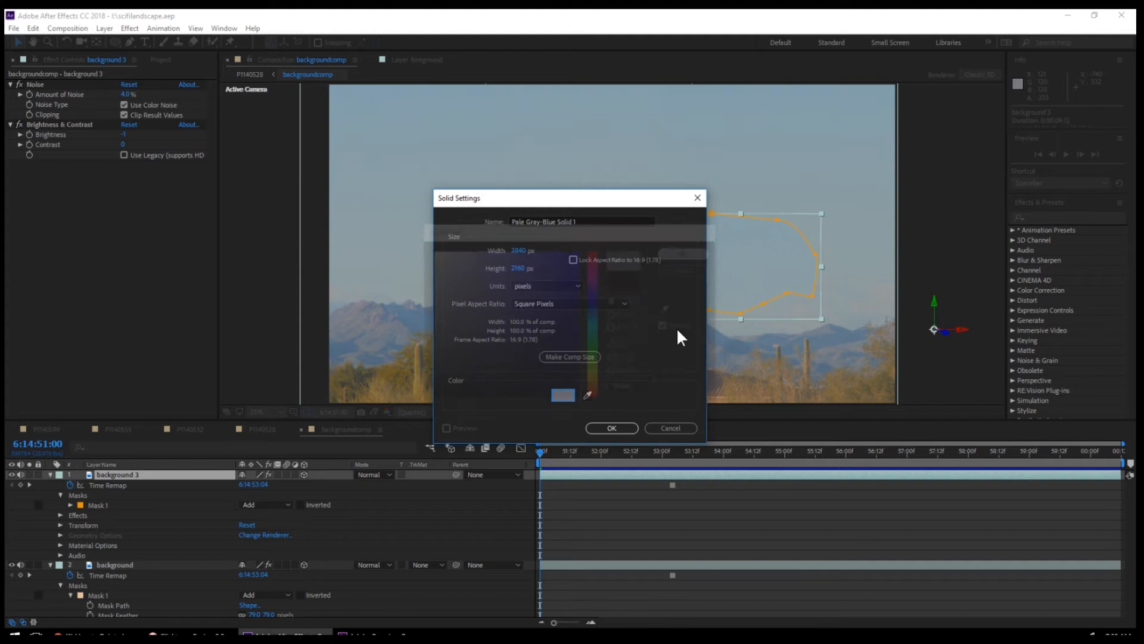
pyautogui.click(611, 427)
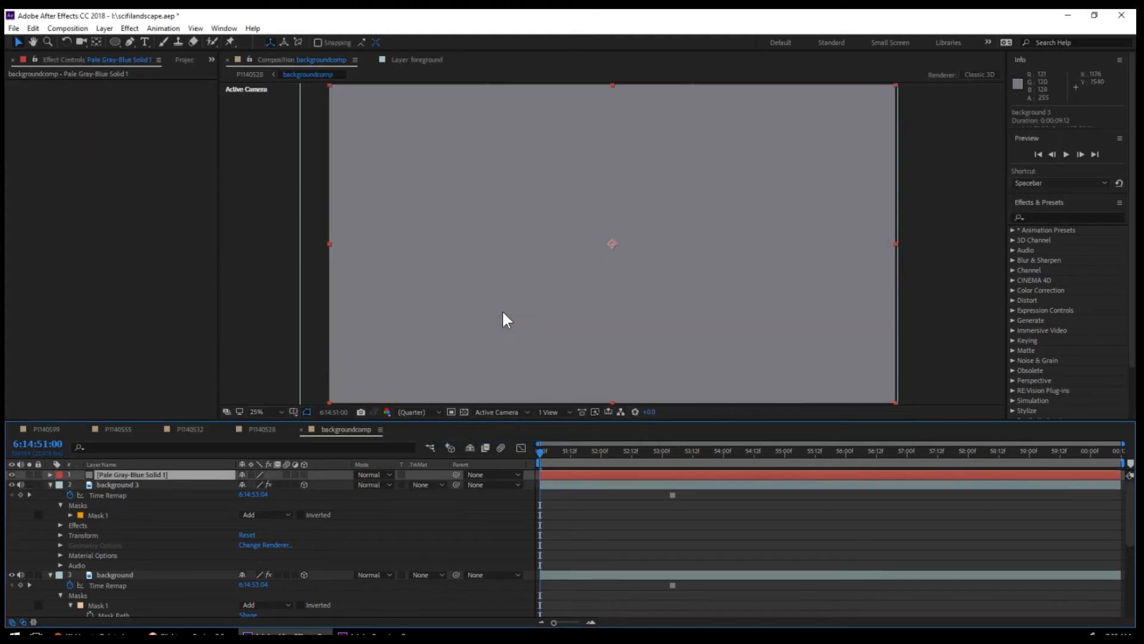
# Draw a closed Pen mask on the gray-blue solid, running below the mountain peaks and enclosing the lower part of the frame.
pyautogui.click(132, 44)
pyautogui.click(319, 353)
pyautogui.moveTo(385, 345); pyautogui.dragTo(467, 325)
pyautogui.moveTo(515, 317); pyautogui.dragTo(544, 312)
pyautogui.moveTo(591, 307); pyautogui.dragTo(746, 315)
pyautogui.click(782, 317)
pyautogui.click(812, 316)
pyautogui.click(876, 321)
pyautogui.moveTo(907, 335); pyautogui.dragTo(920, 381)
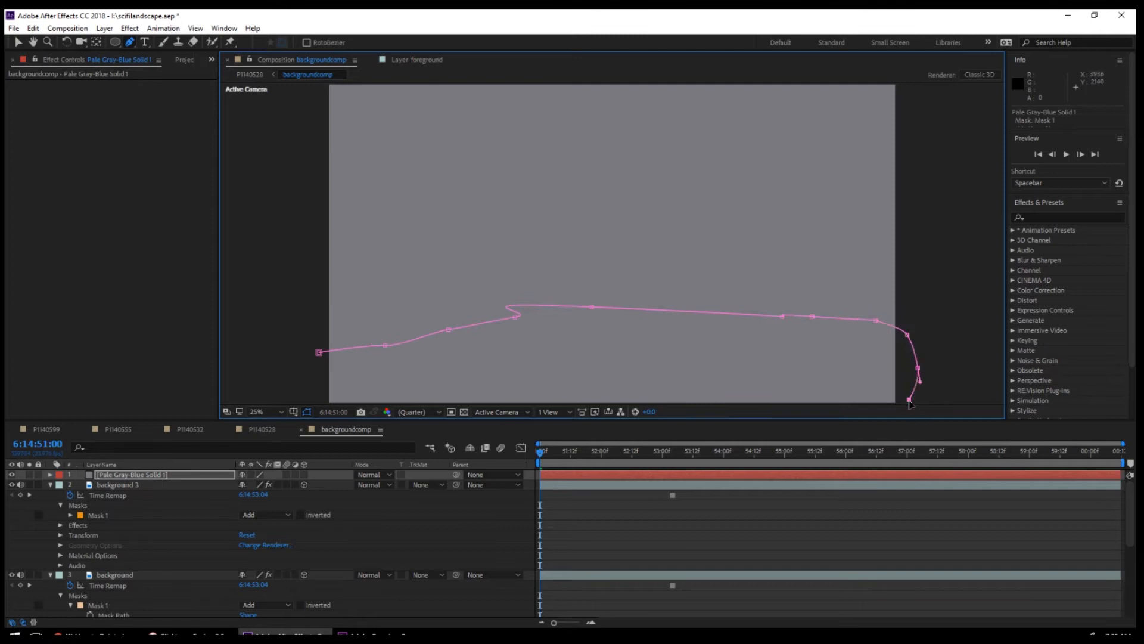
pyautogui.press(',')
pyautogui.click(526, 355)
pyautogui.moveTo(464, 335); pyautogui.dragTo(466, 313)
pyautogui.click(466, 297)
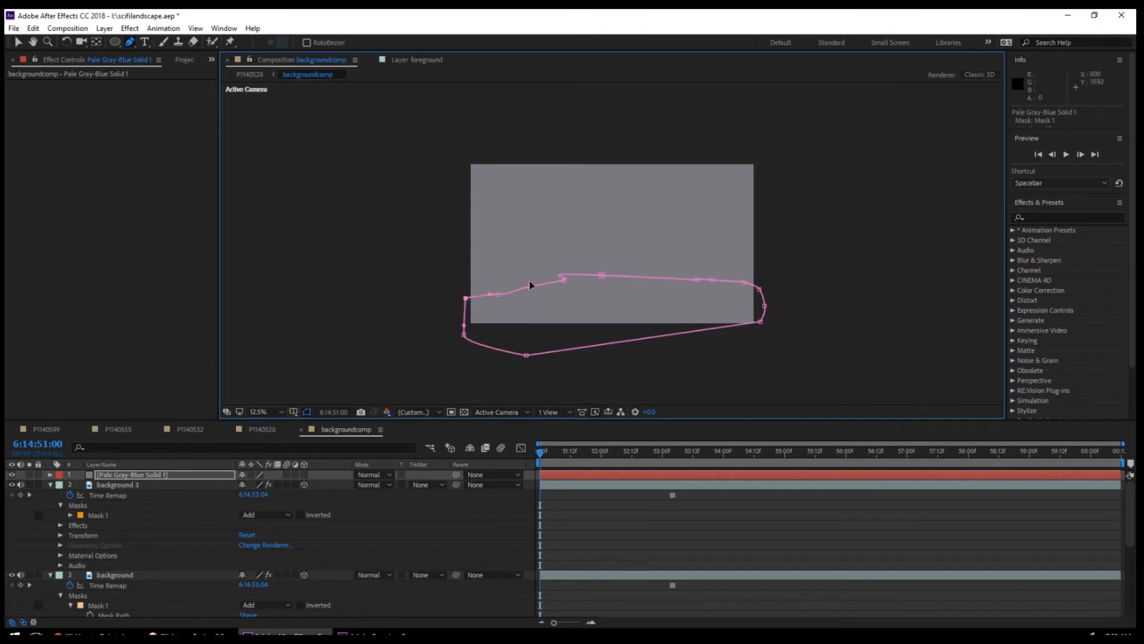
pyautogui.press('.')
# Raise the mask's central peak point and lower the points to its right to follow the mountain slope and valley.
pyautogui.click(16, 42)
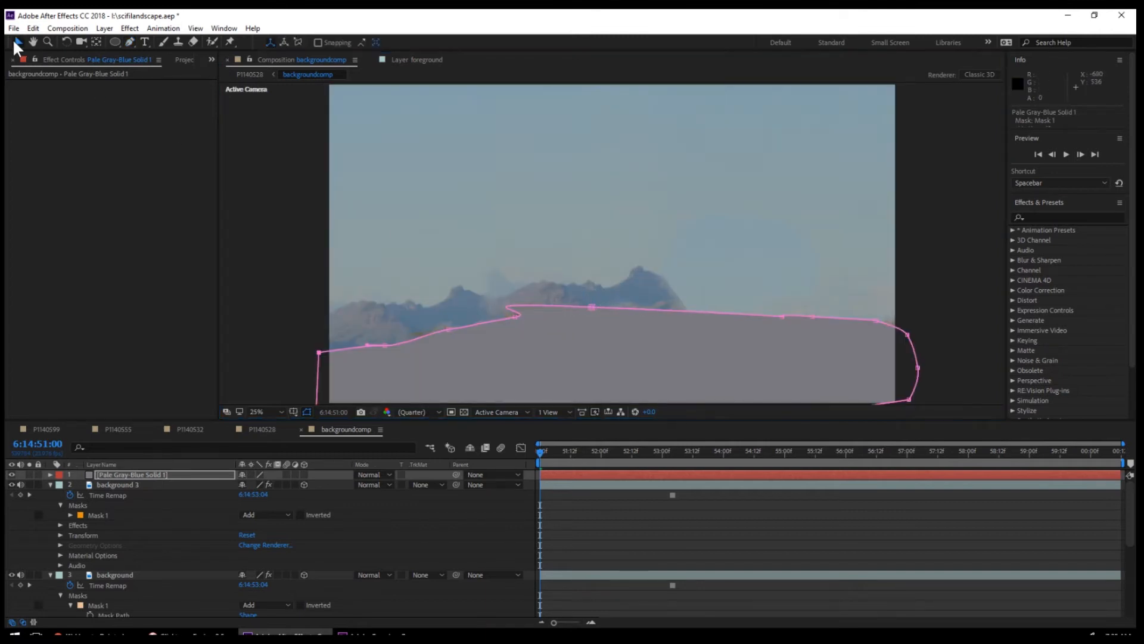
pyautogui.moveTo(592, 309)
pyautogui.mouseDown()
pyautogui.moveTo(641, 342)
pyautogui.moveTo(624, 315)
pyautogui.moveTo(595, 302)
pyautogui.mouseUp()
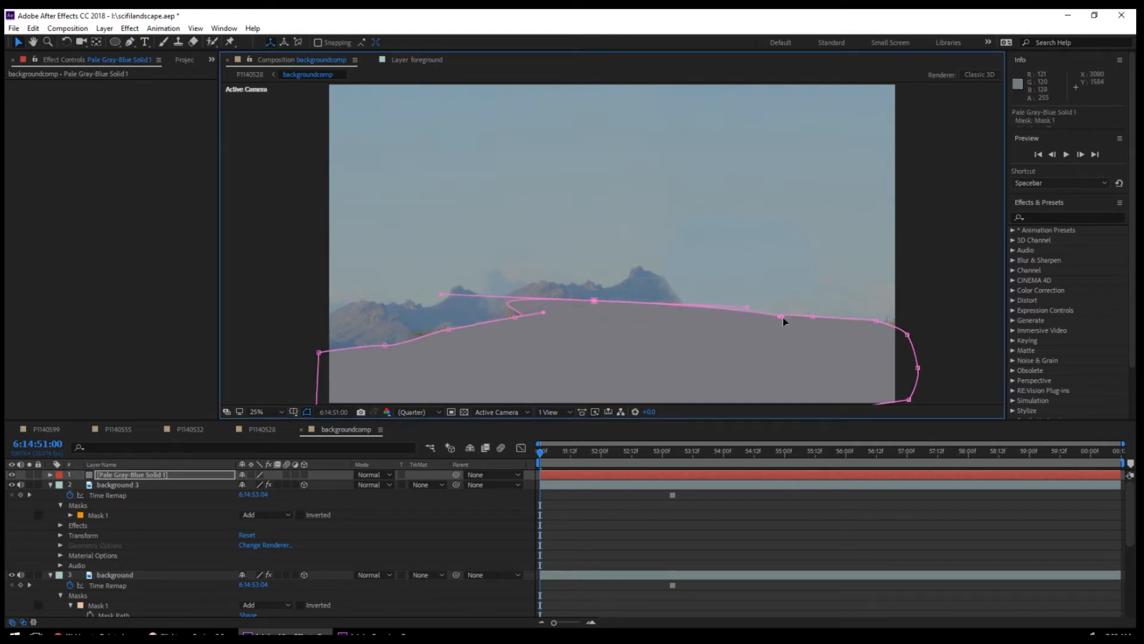
pyautogui.moveTo(782, 317); pyautogui.dragTo(727, 376)
pyautogui.moveTo(811, 317); pyautogui.dragTo(794, 350)
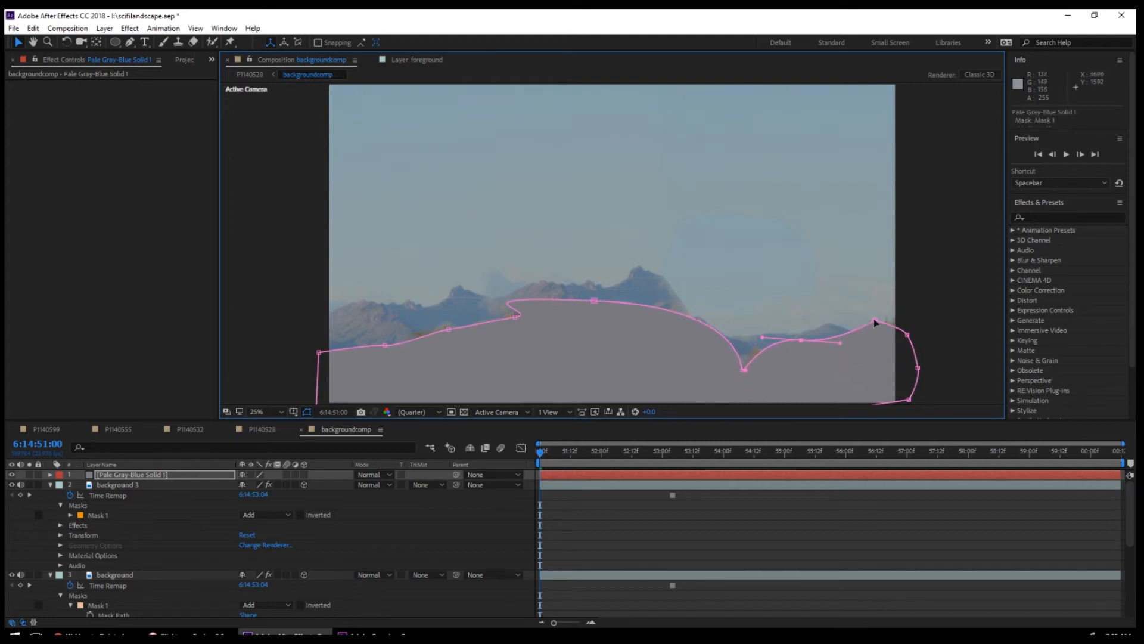
pyautogui.moveTo(875, 320)
pyautogui.mouseDown()
pyautogui.moveTo(899, 331)
pyautogui.moveTo(882, 339)
pyautogui.mouseUp()
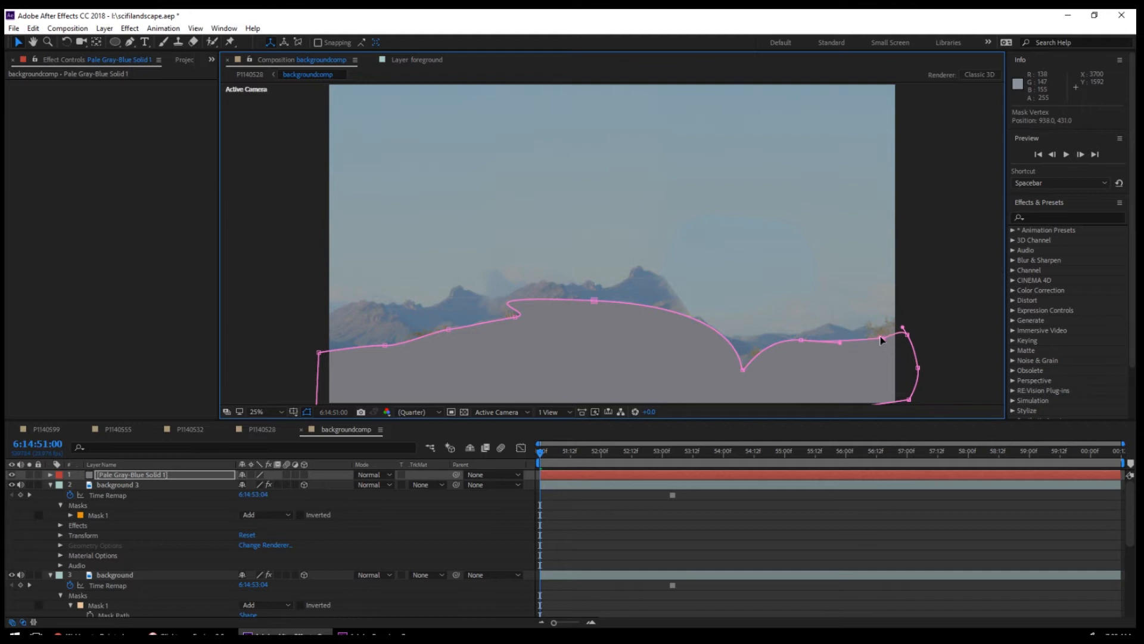
# Smooth the kink left of the solid mask's peak by removing the surplus point and adjusting the remaining curve.
pyautogui.moveTo(516, 316); pyautogui.dragTo(454, 310)
pyautogui.click(508, 306)
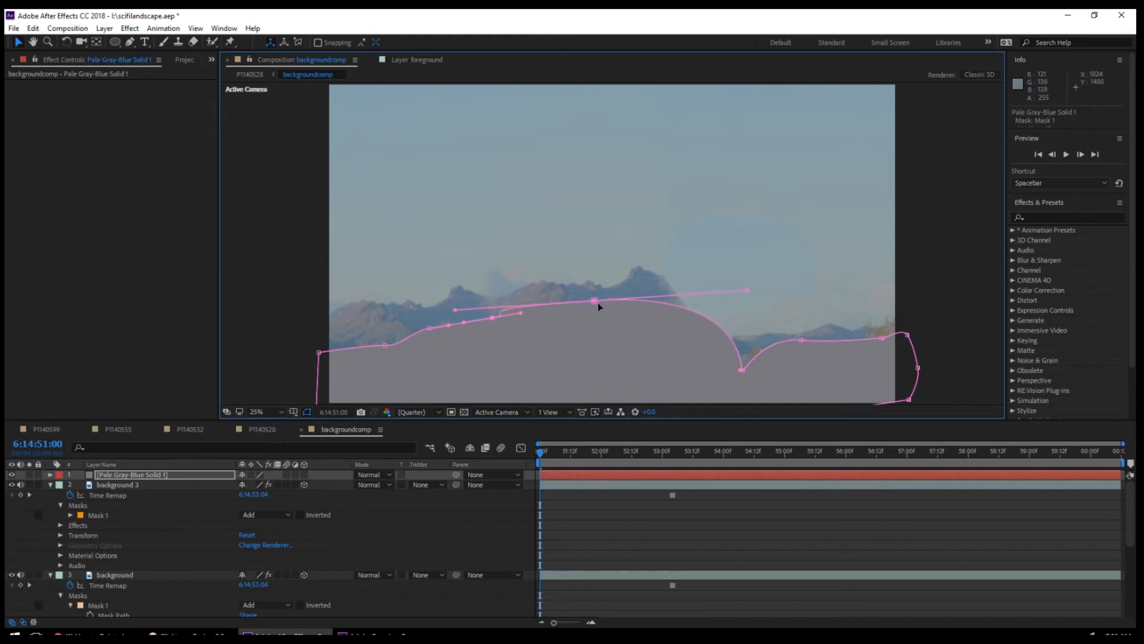
pyautogui.press('Delete')
pyautogui.press('g')
pyautogui.moveTo(614, 351); pyautogui.dragTo(575, 297)
pyautogui.press('v')
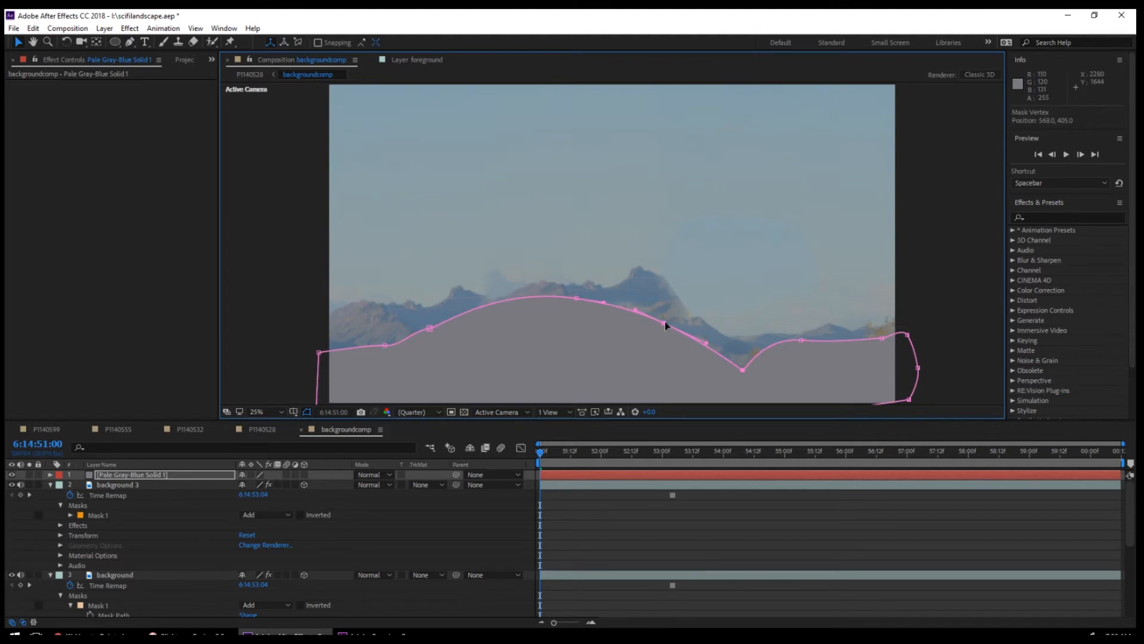
# Return to the P1140528 composition and preview the camera move with the masked solid in the background.
pyautogui.click(262, 429)
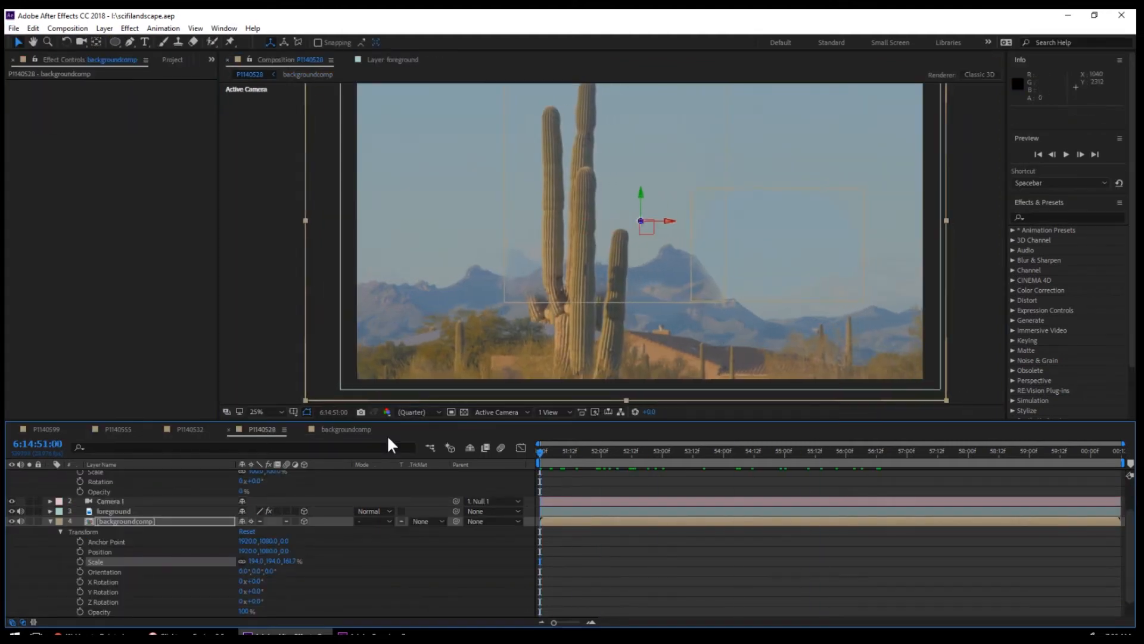
pyautogui.click(347, 429)
pyautogui.click(263, 429)
pyautogui.press('space')
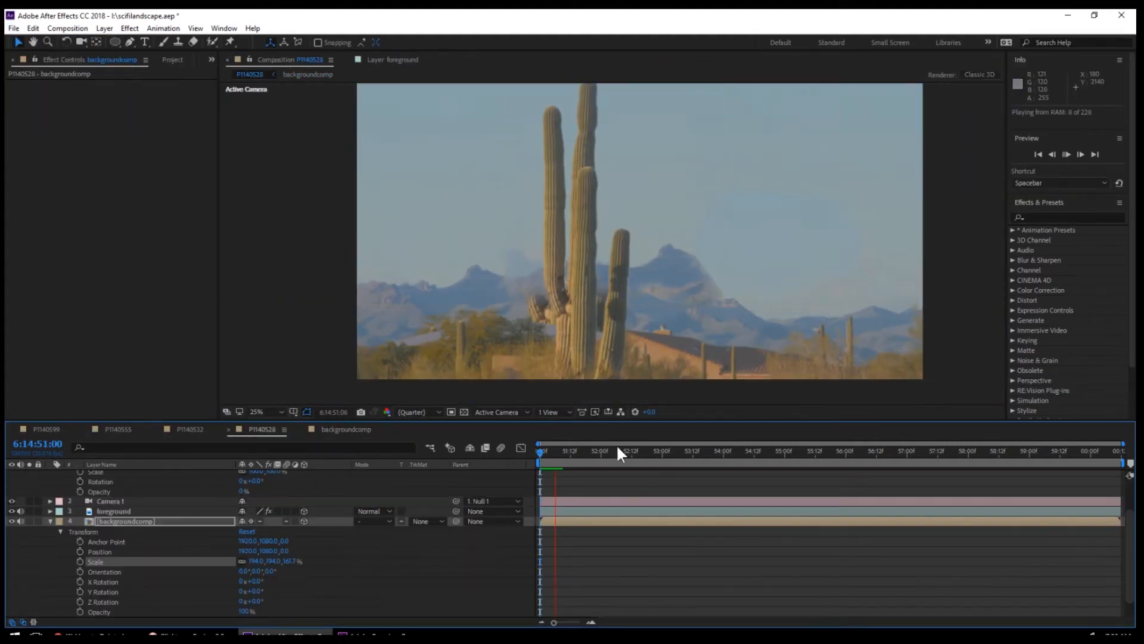
# Make the gray-blue solid in backgroundcomp a 3D layer and move it back and down to about 1920, 1388, 1492.
pyautogui.click(346, 429)
pyautogui.scroll(-1, 598, 352)
pyautogui.scroll(1, 598, 353)
pyautogui.moveTo(613, 244); pyautogui.dragTo(498, 271)
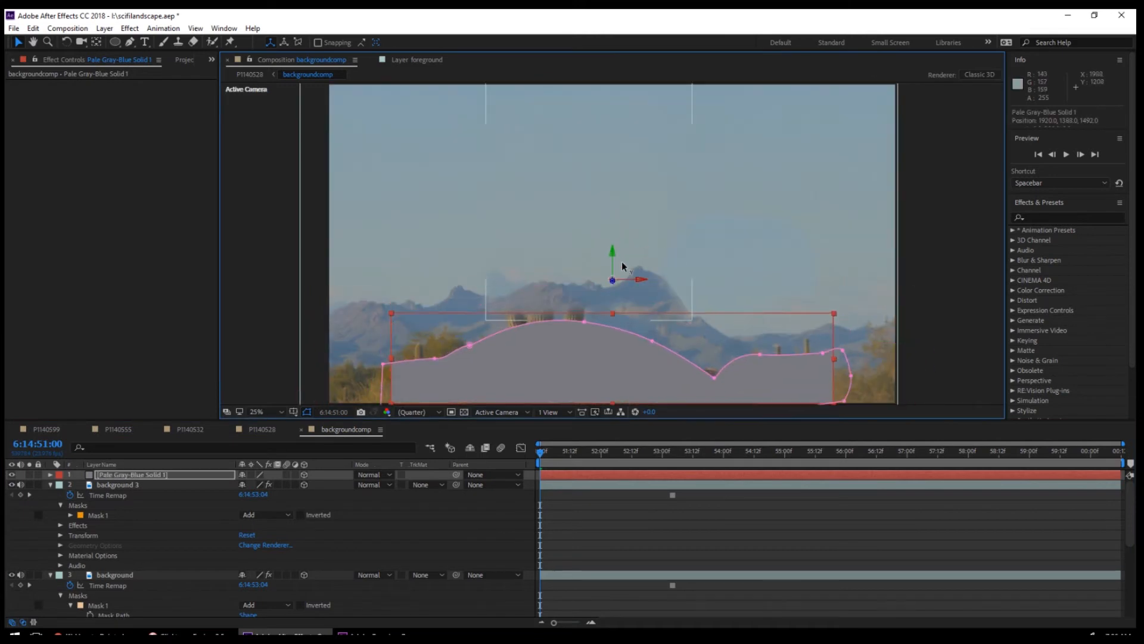
# In P1140528, move the backgroundcomp layer to 1920, 784, 1000 and scale it to 159, 159, 132.5%.
pyautogui.click(262, 429)
pyautogui.moveTo(954, 308); pyautogui.dragTo(560, 326)
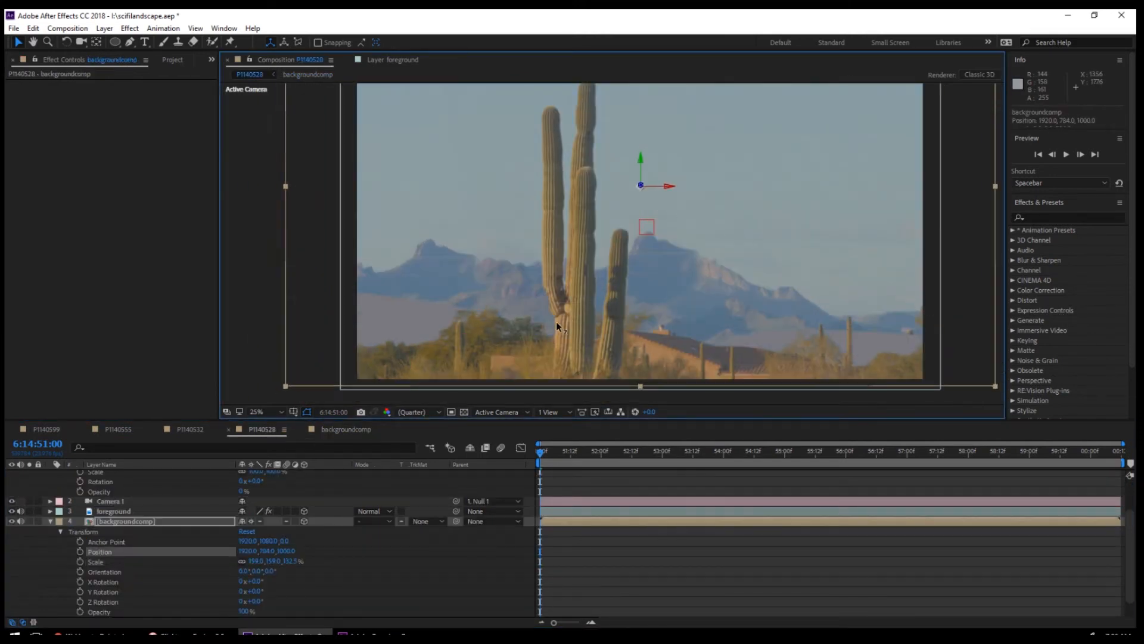
pyautogui.click(15, 518)
pyautogui.click(16, 518)
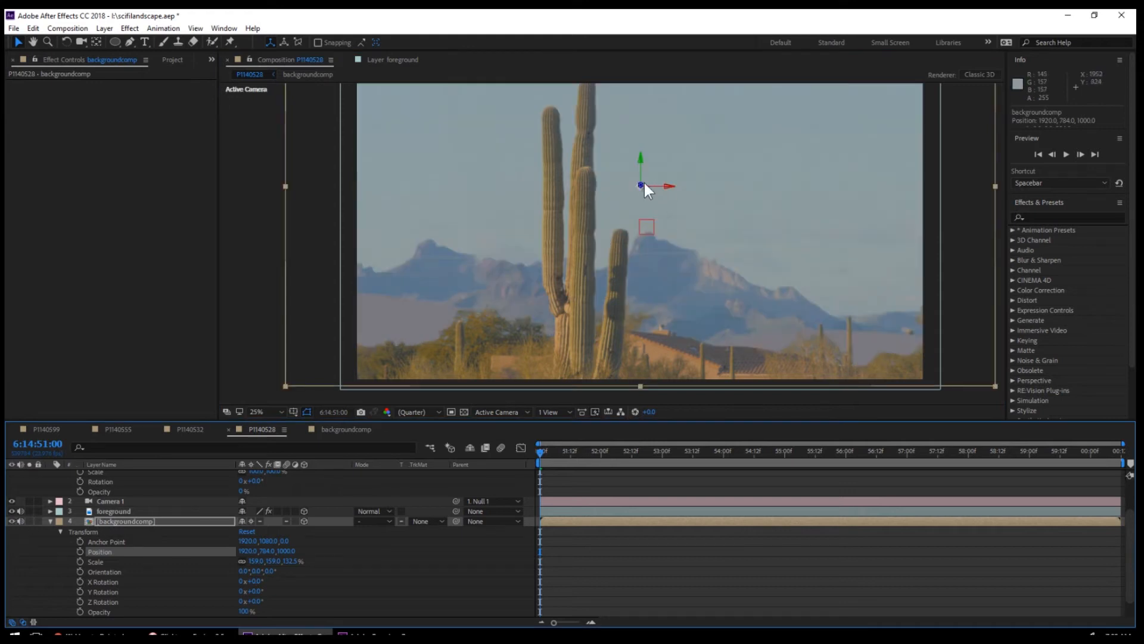
pyautogui.moveTo(642, 187); pyautogui.dragTo(870, 294)
pyautogui.moveTo(476, 290); pyautogui.dragTo(527, 299)
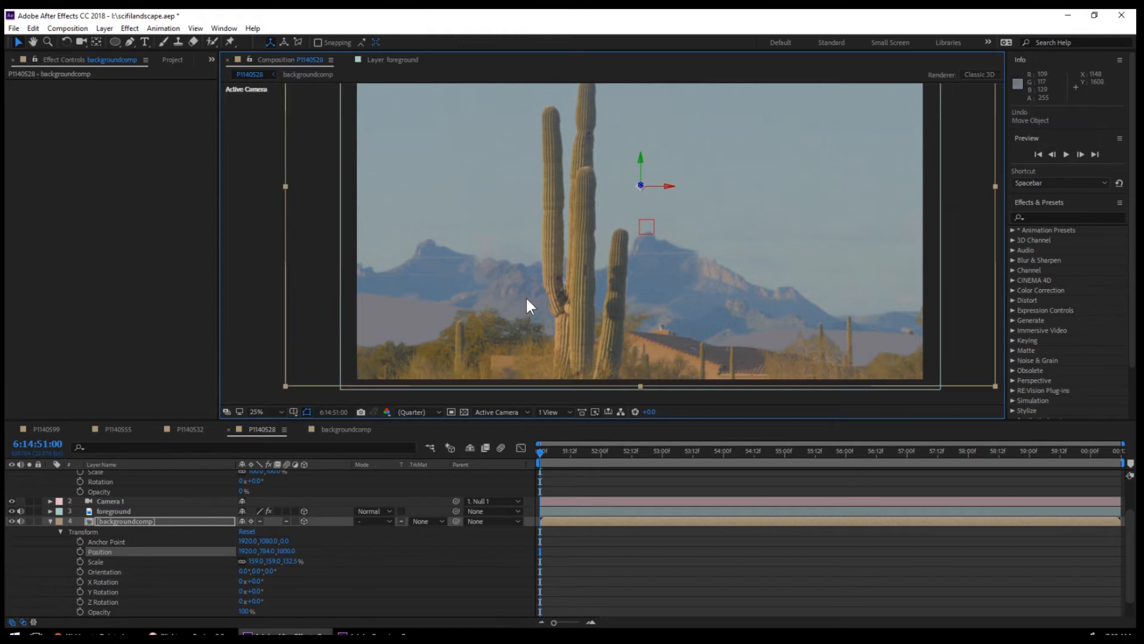
# Turn off collapse transformations for the backgroundcomp layer, move it to 1920, 940, 1740 and preview the camera move.
pyautogui.click(168, 514)
pyautogui.scroll(2, 160, 523)
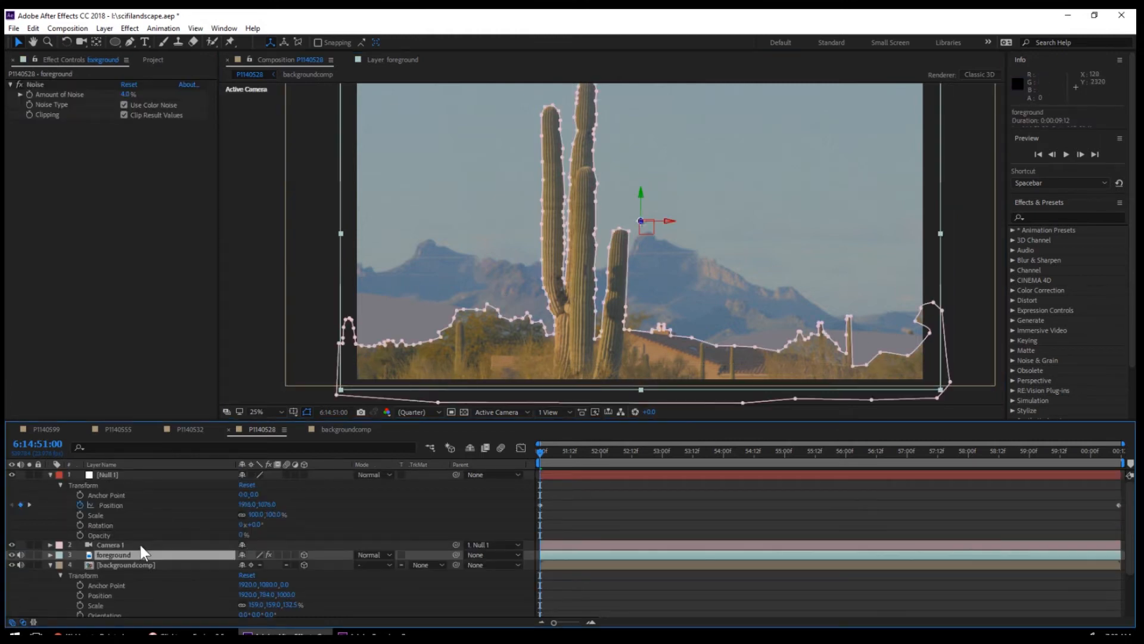
pyautogui.click(49, 474)
pyautogui.click(124, 503)
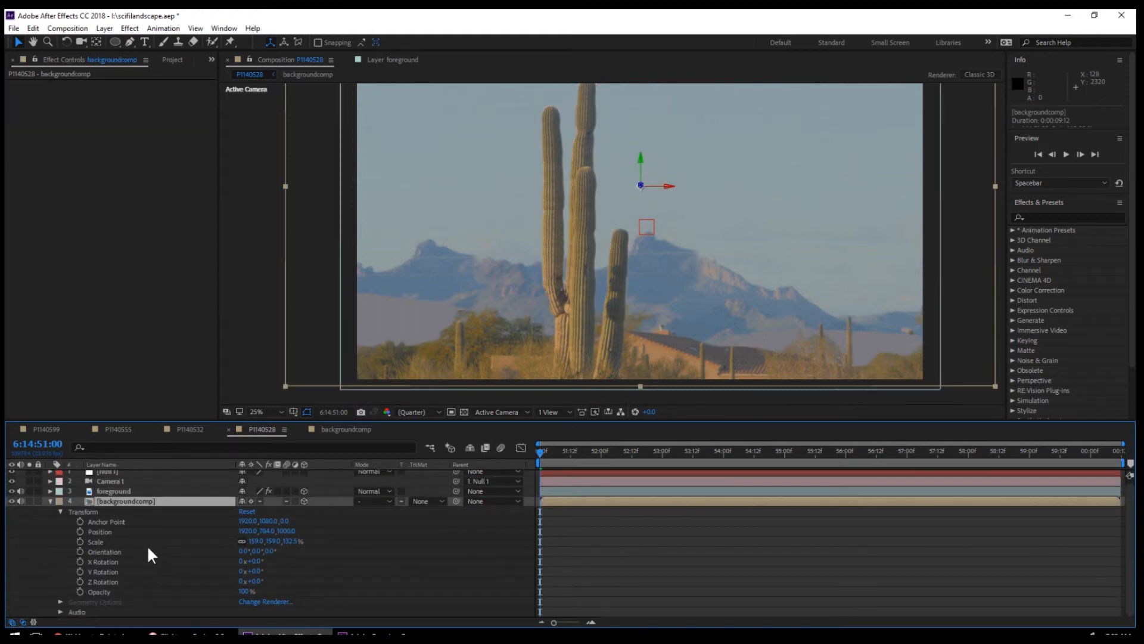
pyautogui.click(250, 500)
pyautogui.moveTo(641, 188); pyautogui.dragTo(669, 239)
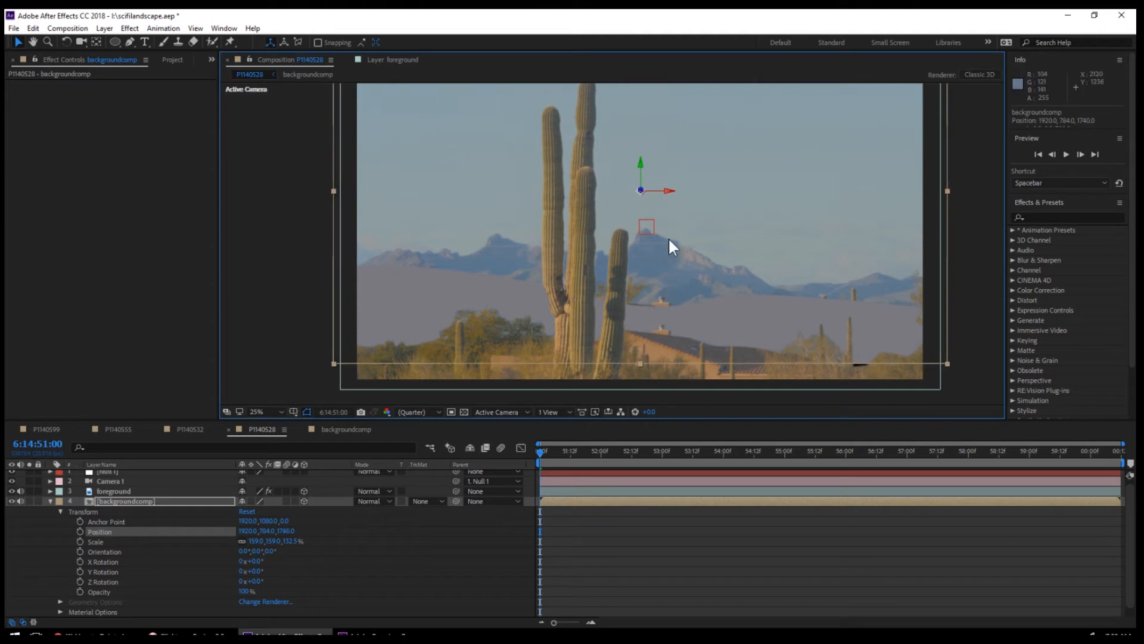
pyautogui.moveTo(641, 169); pyautogui.dragTo(641, 185)
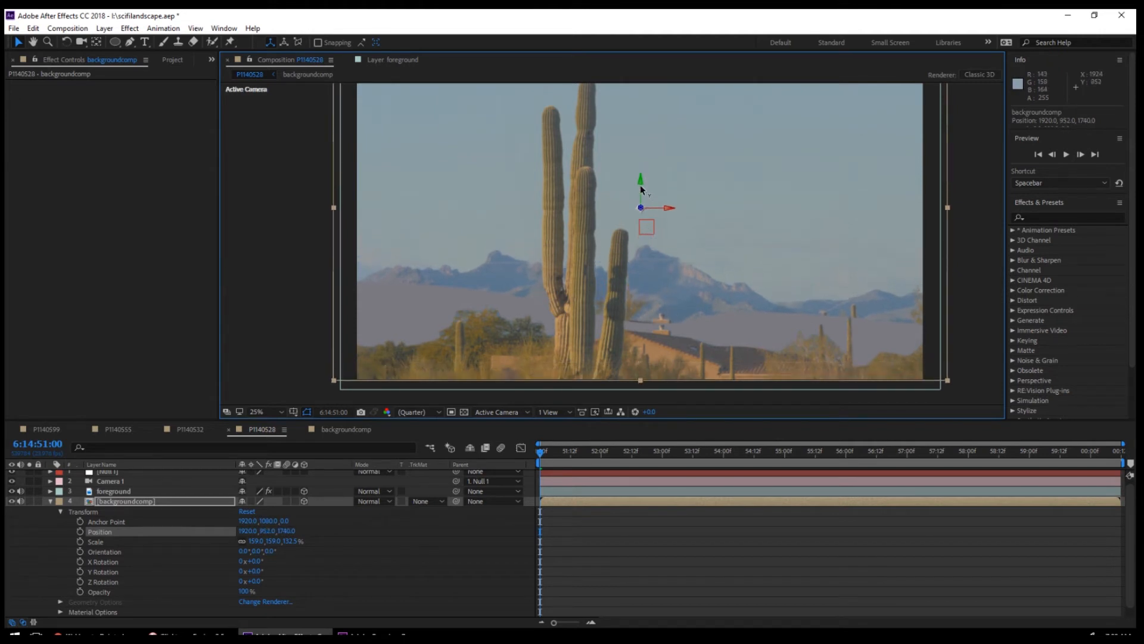
pyautogui.press('space')
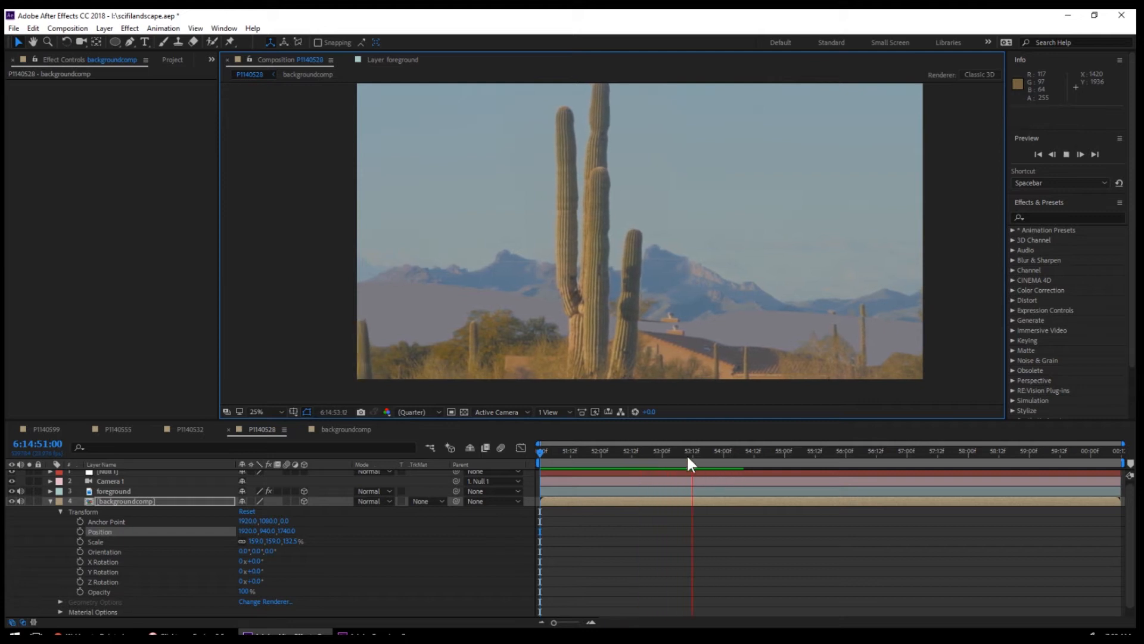
pyautogui.press('space')
# Push the backgroundcomp layer back to Z 3060, scale it to 184.2, 184.2, 153.5% and preview the result.
pyautogui.moveTo(641, 207); pyautogui.dragTo(910, 235)
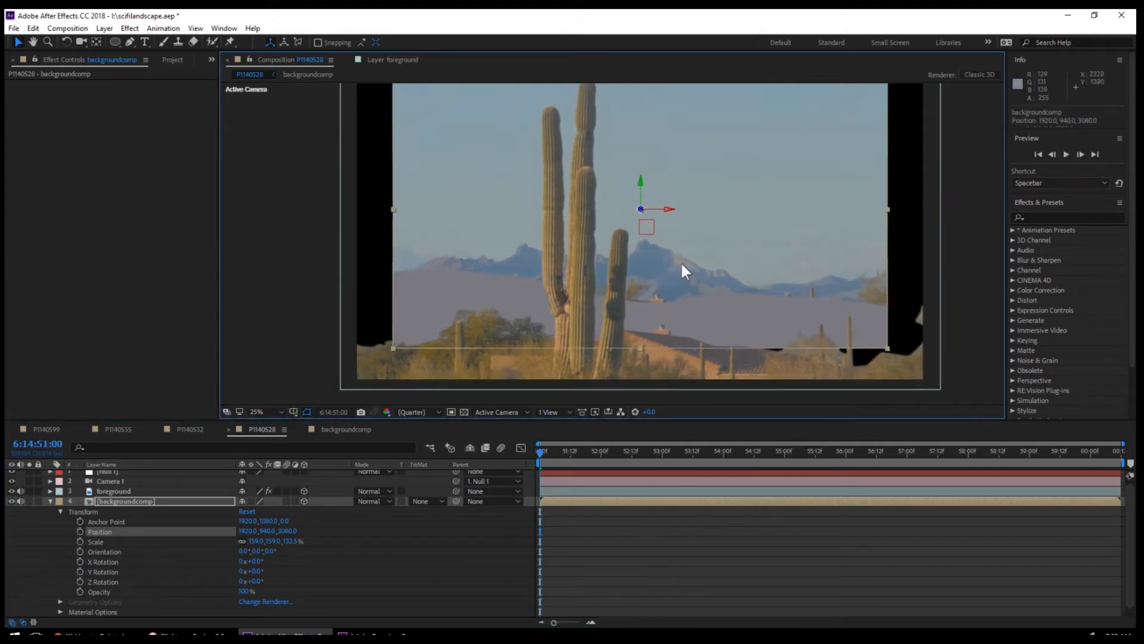
pyautogui.moveTo(289, 542); pyautogui.dragTo(317, 558)
pyautogui.press('space')
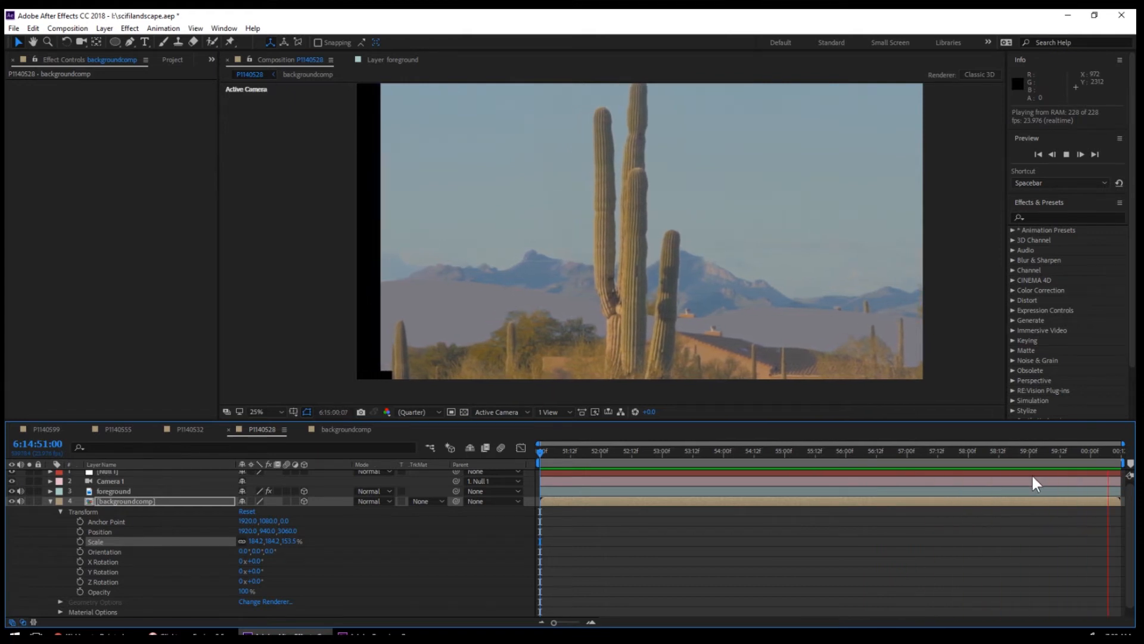
# Bring the foreground layer closer to the camera by setting its position to 1920, 1080, -1032.2.
pyautogui.click(139, 491)
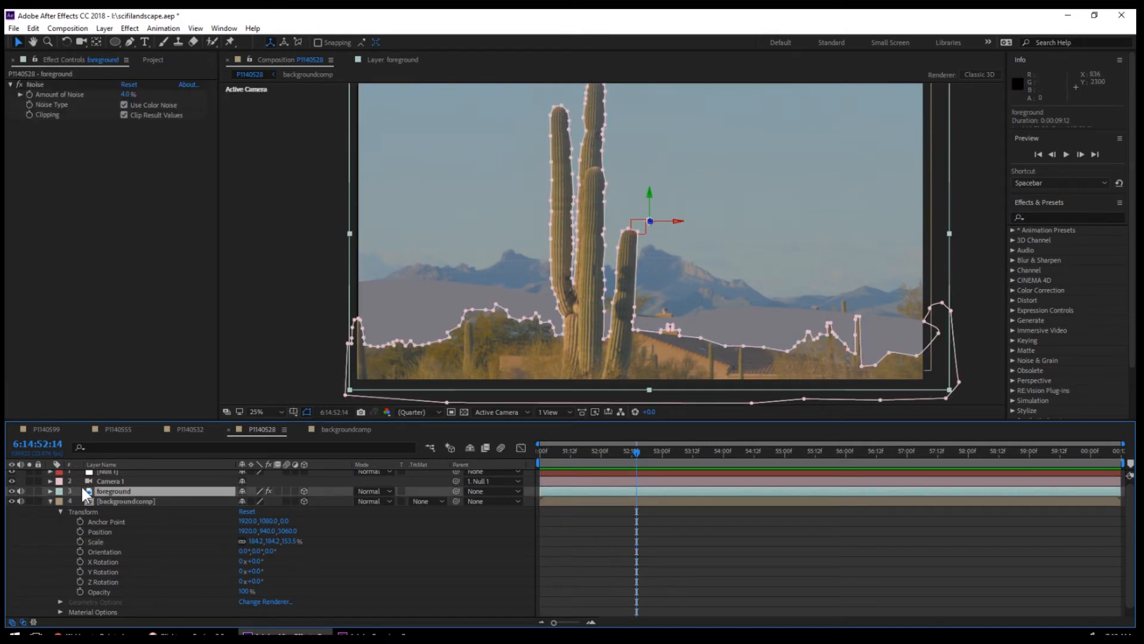
pyautogui.click(50, 490)
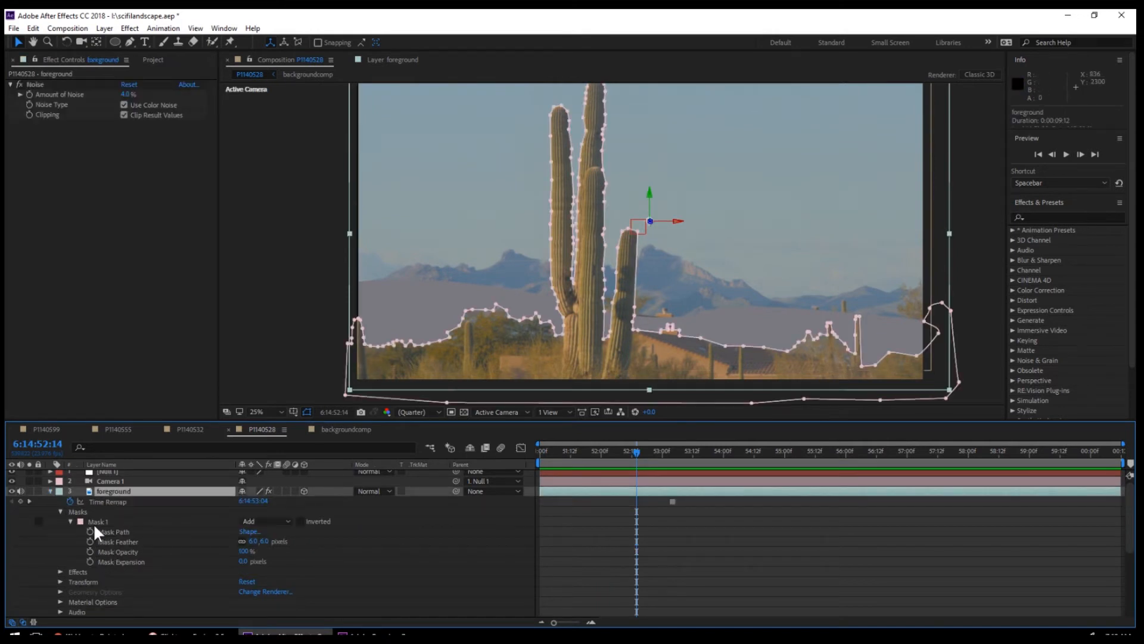
pyautogui.click(59, 581)
pyautogui.moveTo(276, 561); pyautogui.dragTo(280, 563)
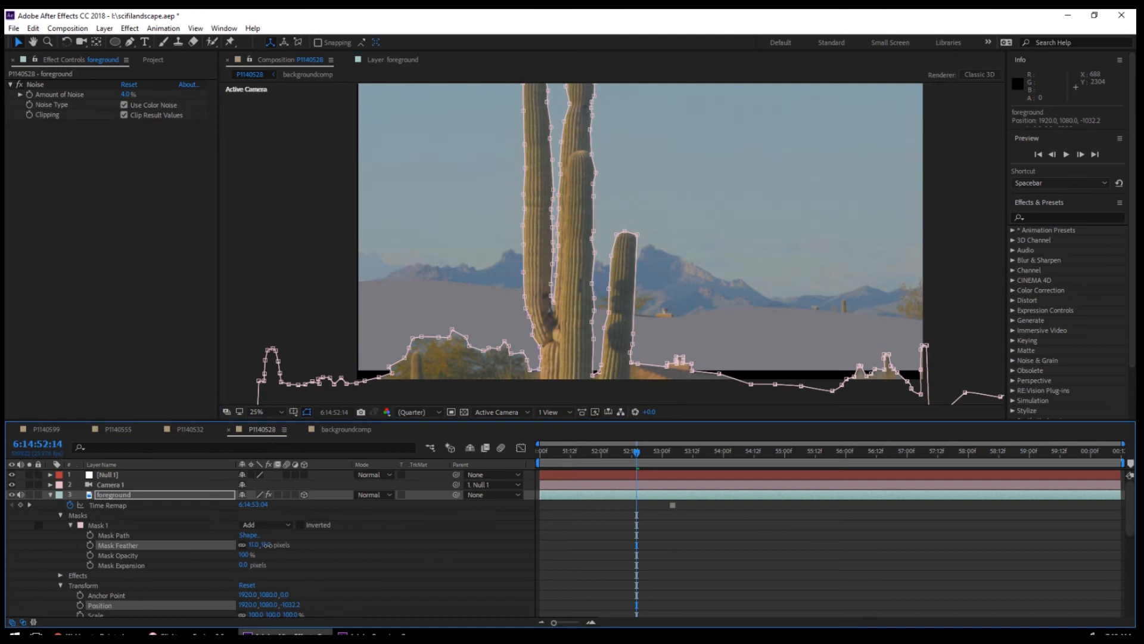
# Set the foreground mask's expansion to -7 pixels and feather to 7 pixels, and raise the layer to Y 952.
pyautogui.moveTo(267, 545); pyautogui.dragTo(239, 565)
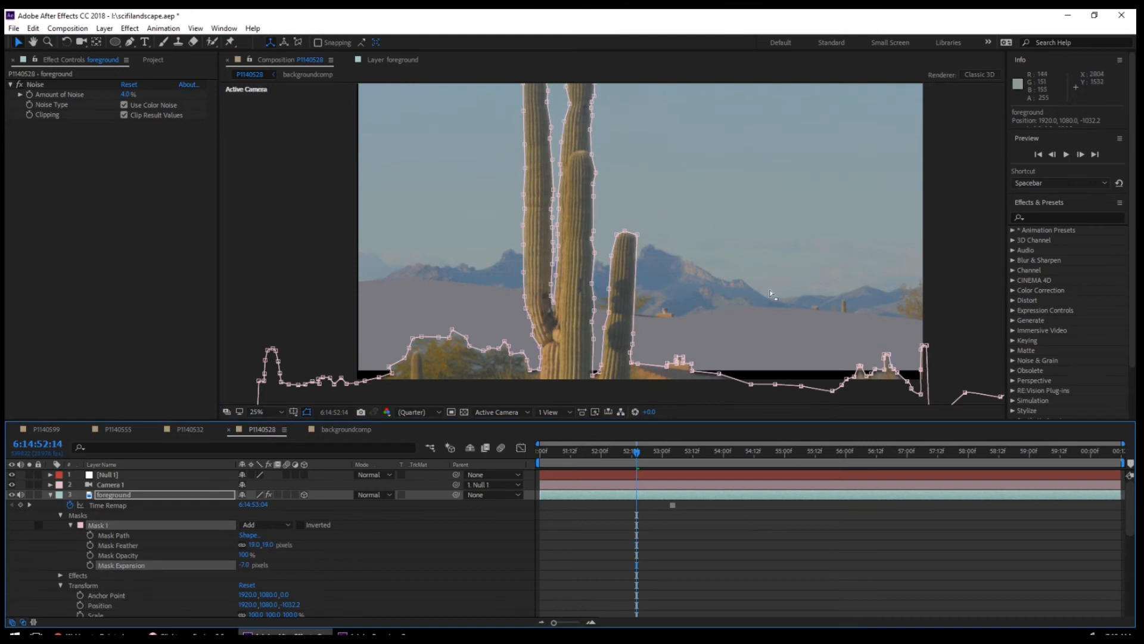
pyautogui.moveTo(652, 206); pyautogui.dragTo(652, 176)
pyautogui.press('space')
pyautogui.click(254, 545)
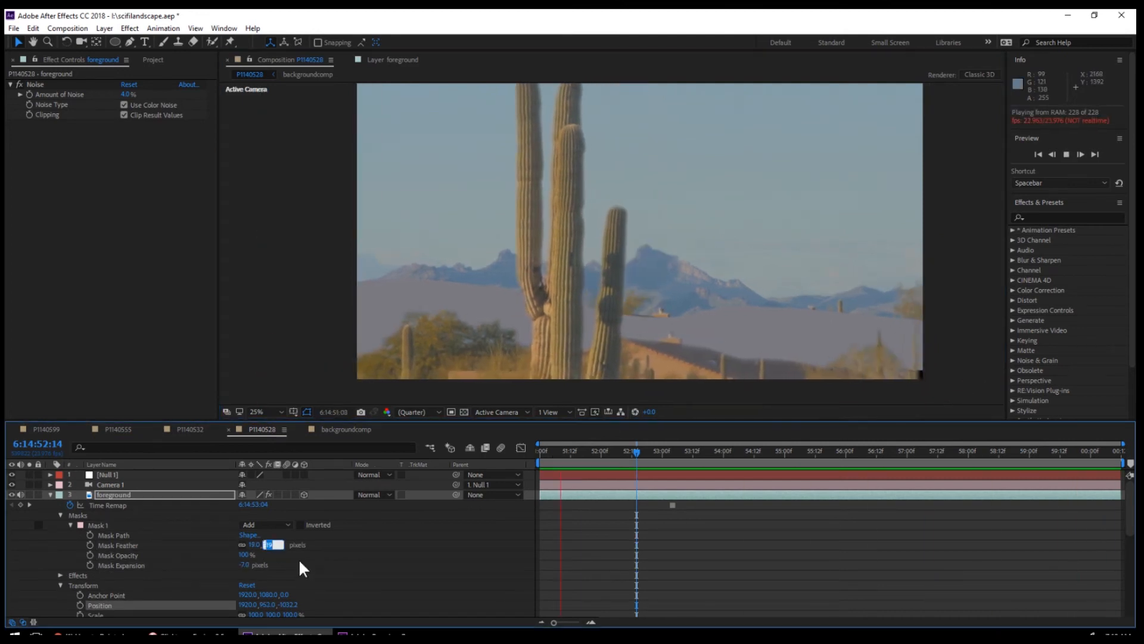
pyautogui.write('7')
pyautogui.press('Return')
pyautogui.press('space')
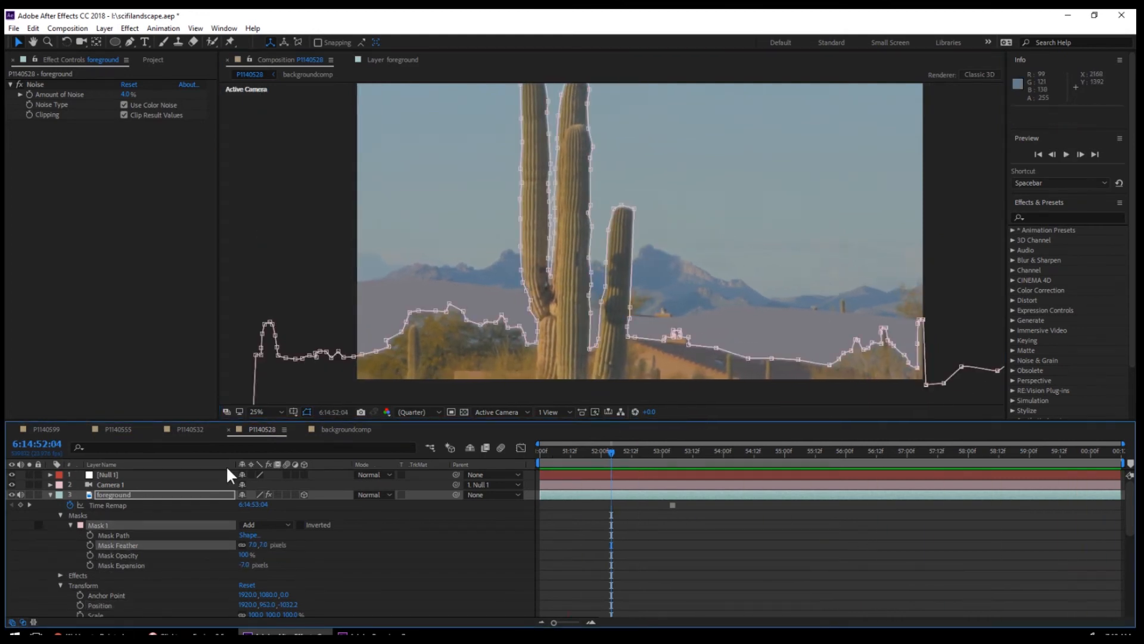
# Duplicate the backgroundcomp layer and move the upper copy to 1360, 1536, 3060.
pyautogui.click(140, 495)
pyautogui.scroll(-2, 137, 583)
pyautogui.scroll(-3, 137, 583)
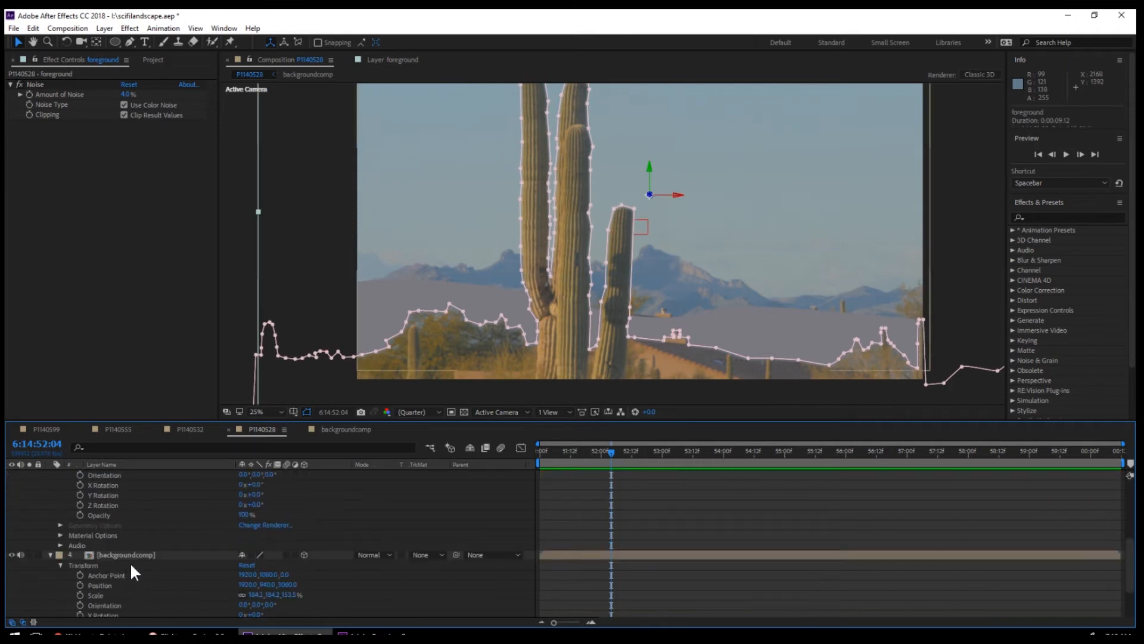
pyautogui.click(126, 556)
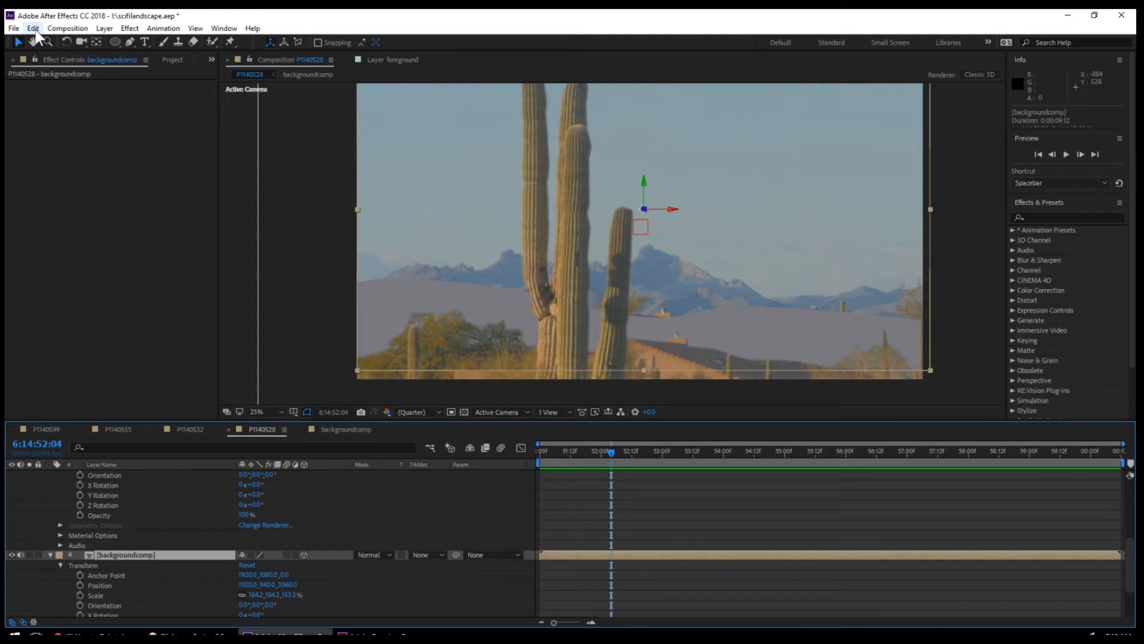
pyautogui.click(34, 30)
pyautogui.click(66, 178)
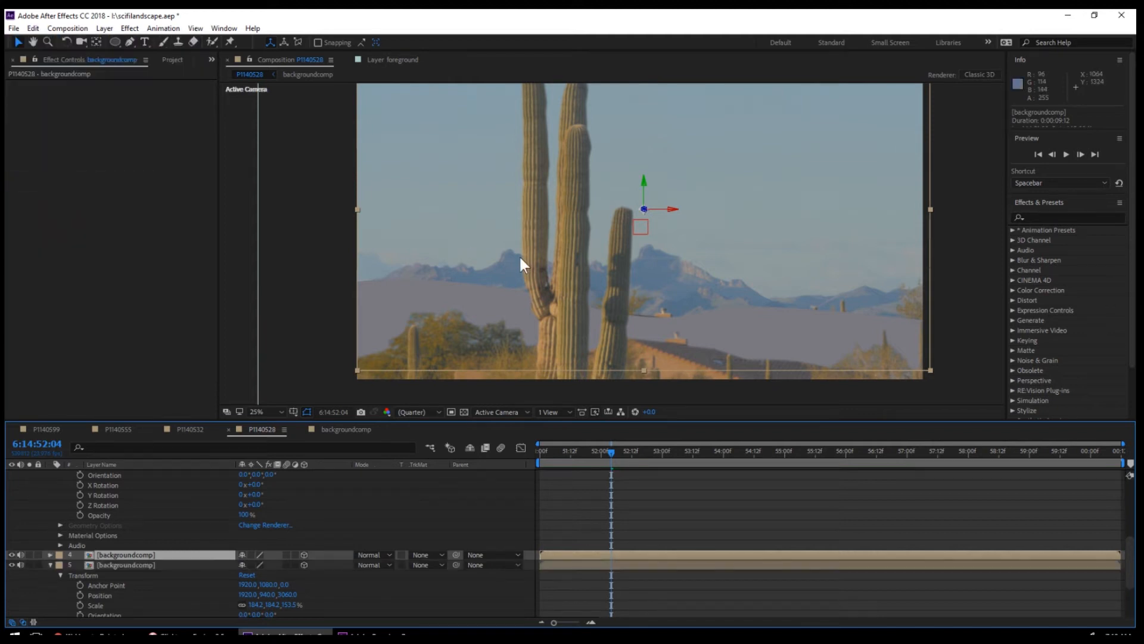
pyautogui.moveTo(643, 186); pyautogui.dragTo(587, 285)
# Draw a Pen mask on the backgroundcomp copy along its mountain ridge, closing it around the area below the frame.
pyautogui.click(132, 45)
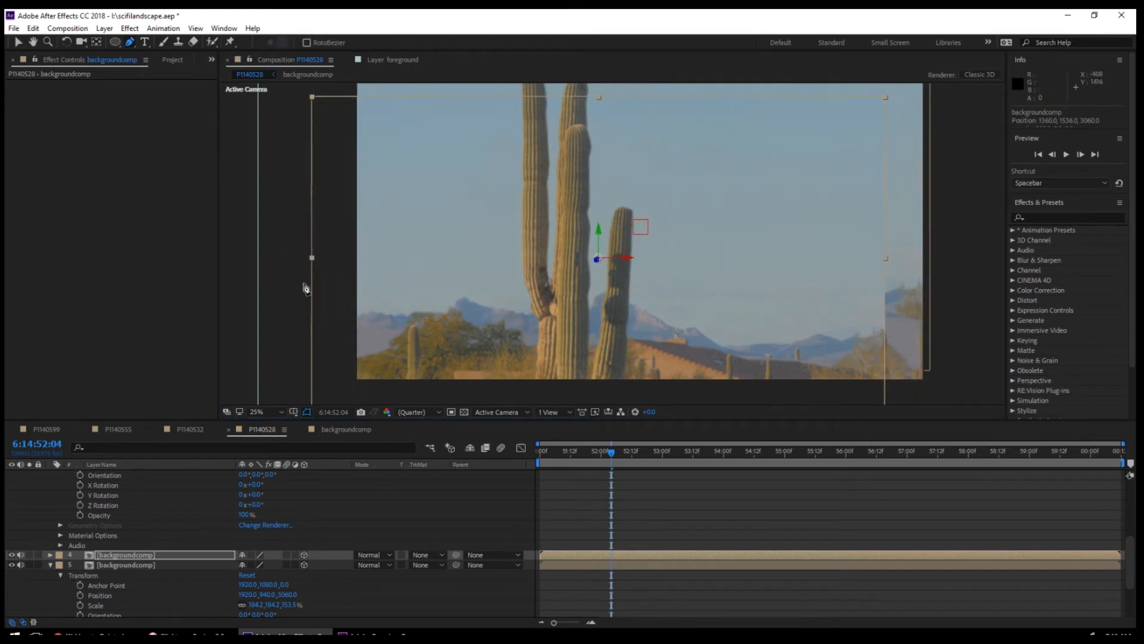
pyautogui.click(351, 320)
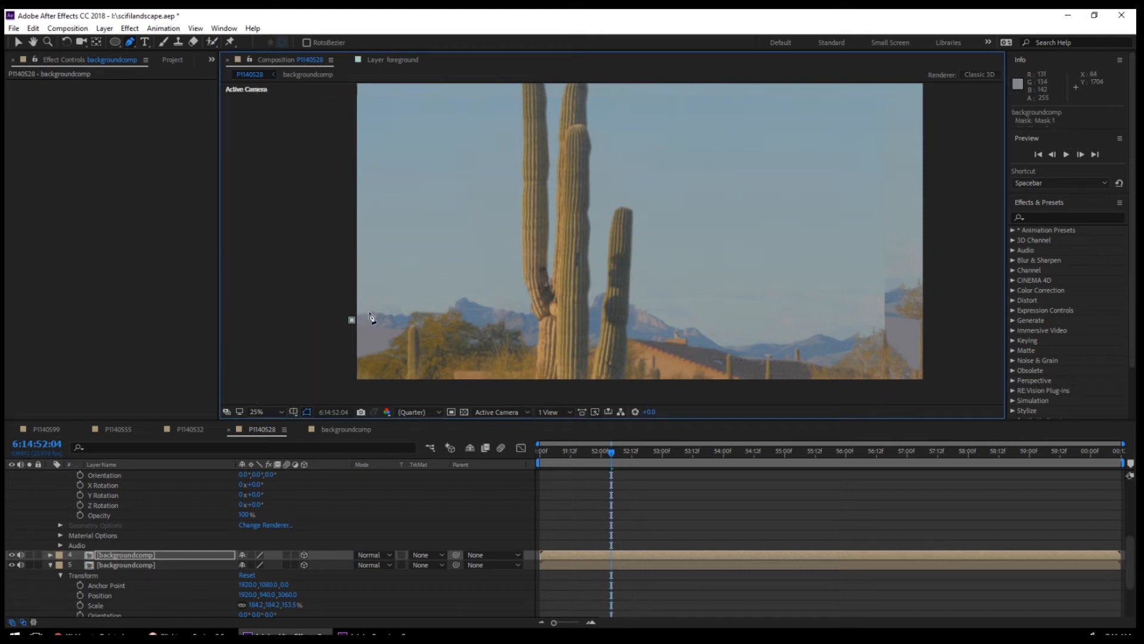
pyautogui.click(369, 311)
pyautogui.click(517, 309)
pyautogui.click(529, 312)
pyautogui.click(573, 303)
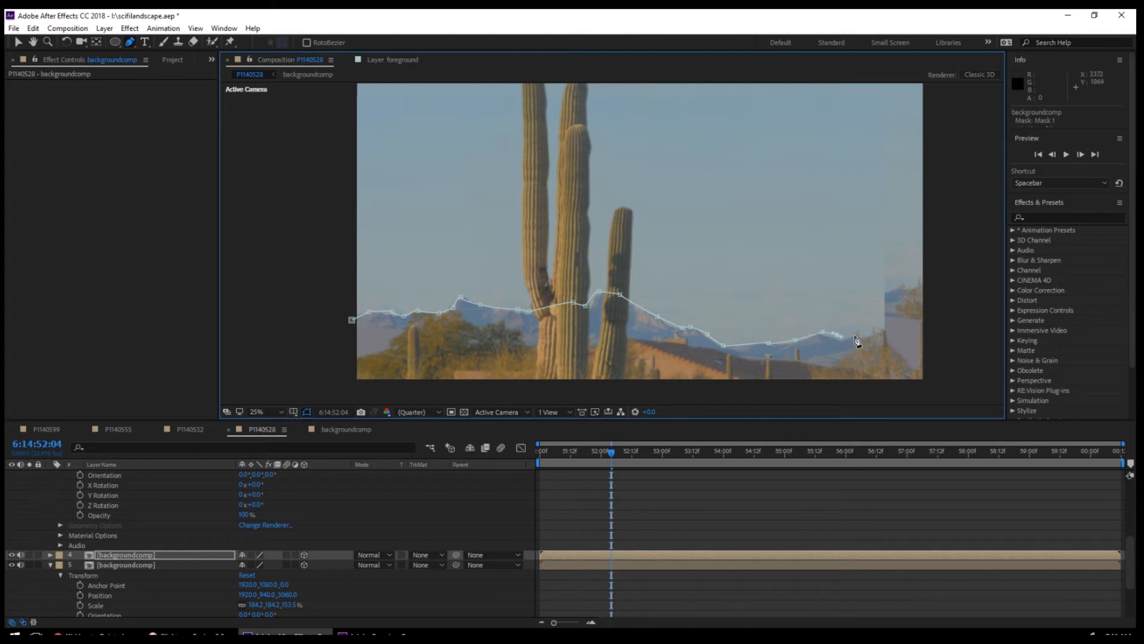
pyautogui.press(',')
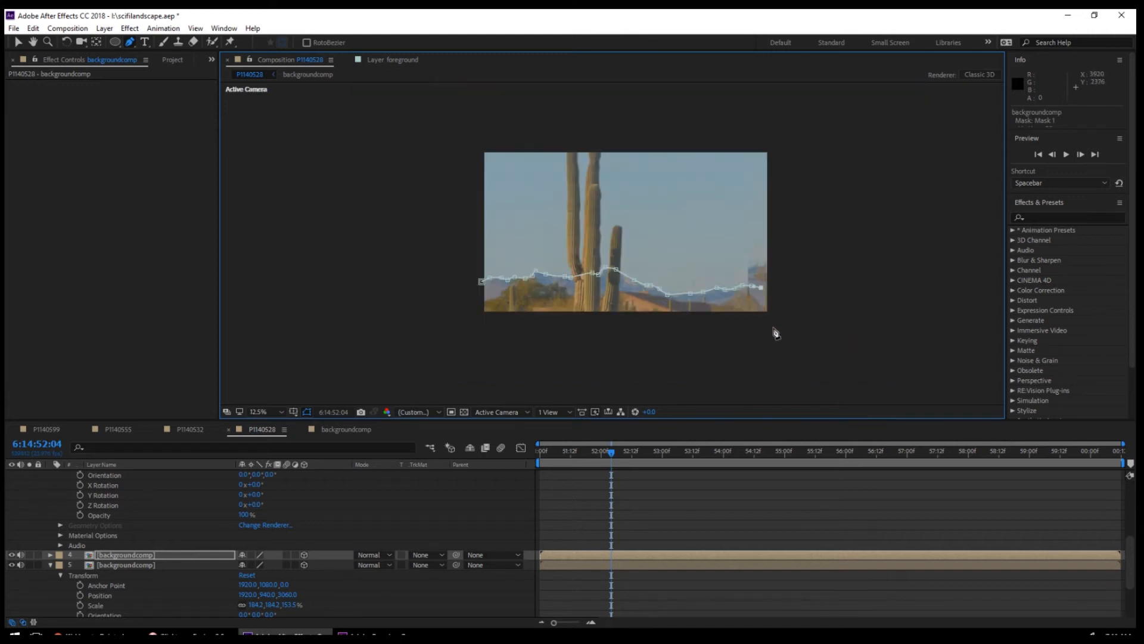
pyautogui.click(462, 324)
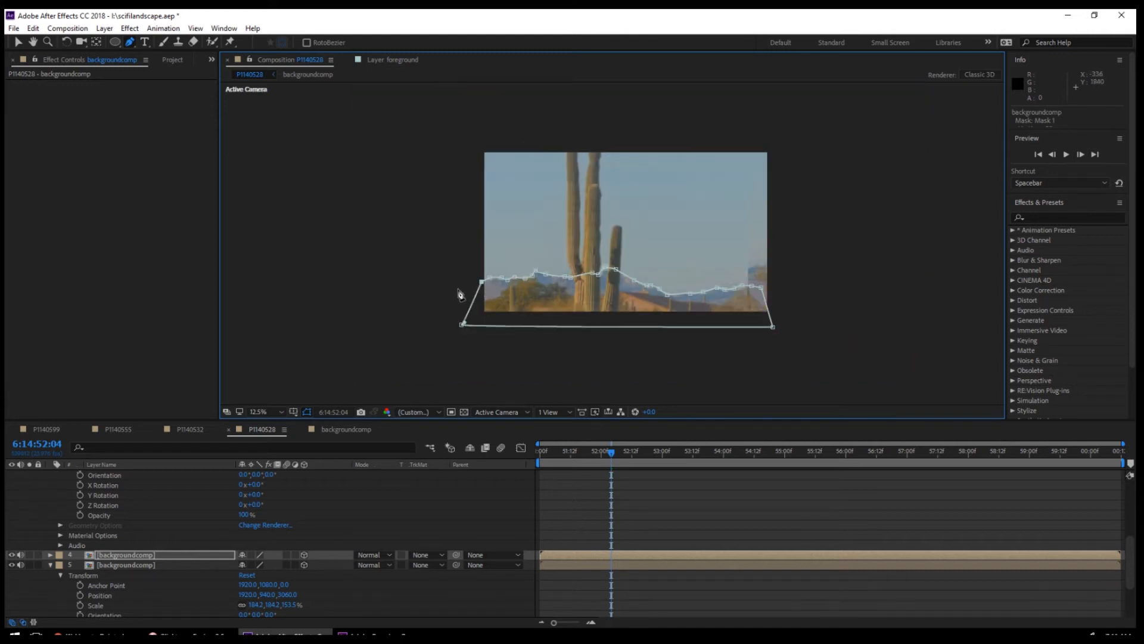
pyautogui.click(477, 278)
pyautogui.press('.')
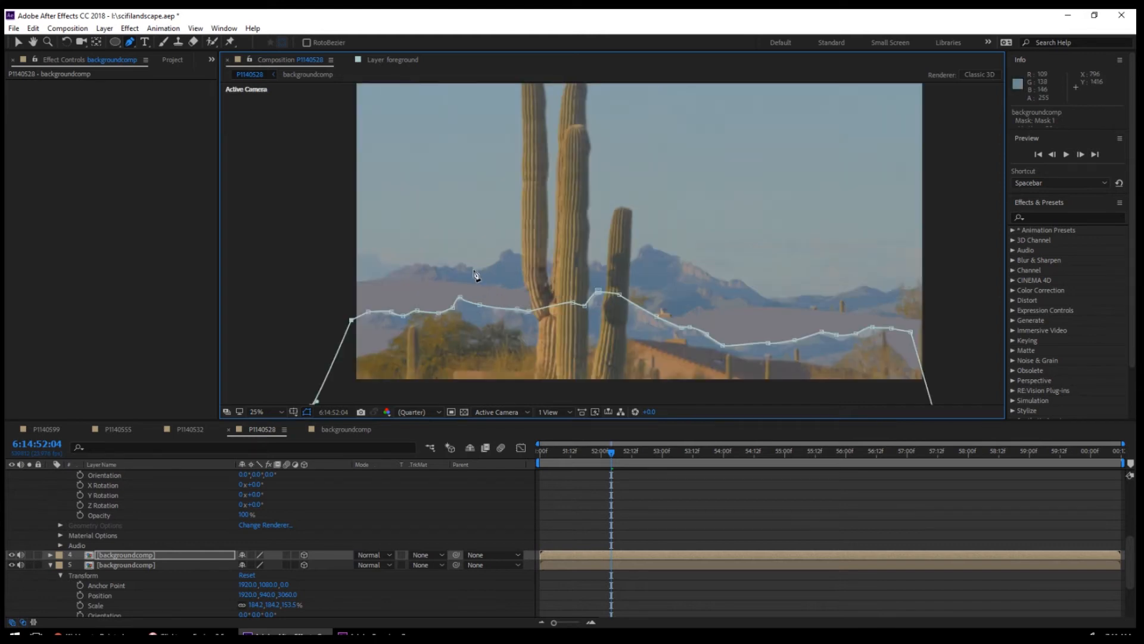
# Set the backgroundcomp copy's mask feather to 34 pixels and its mask expansion to -36 pixels.
pyautogui.click(19, 42)
pyautogui.click(305, 197)
pyautogui.click(398, 218)
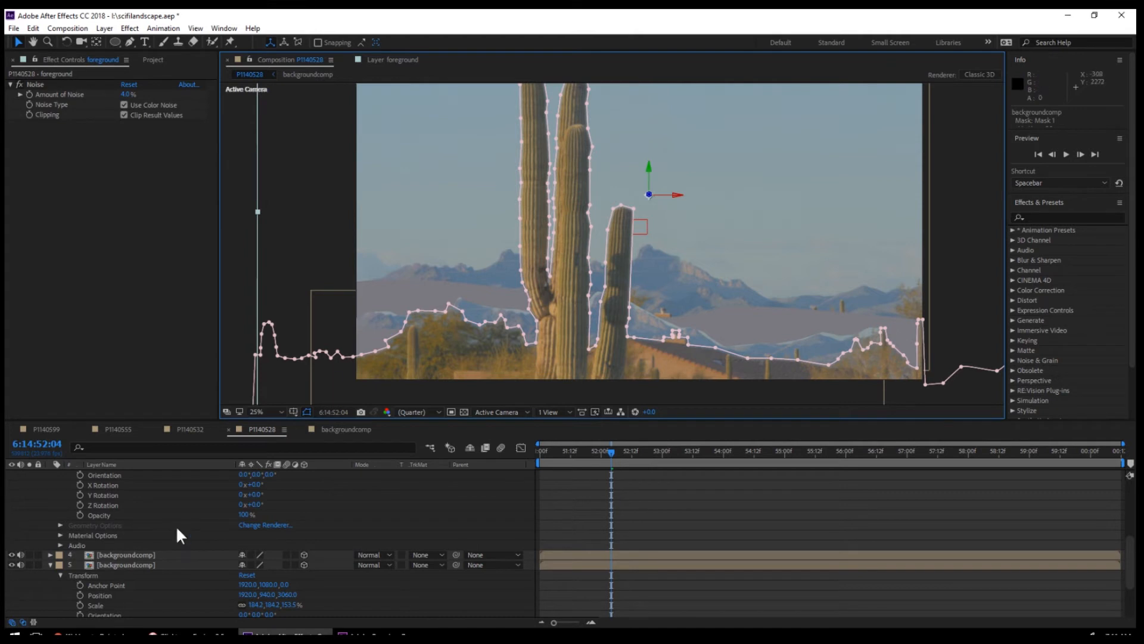
pyautogui.click(131, 556)
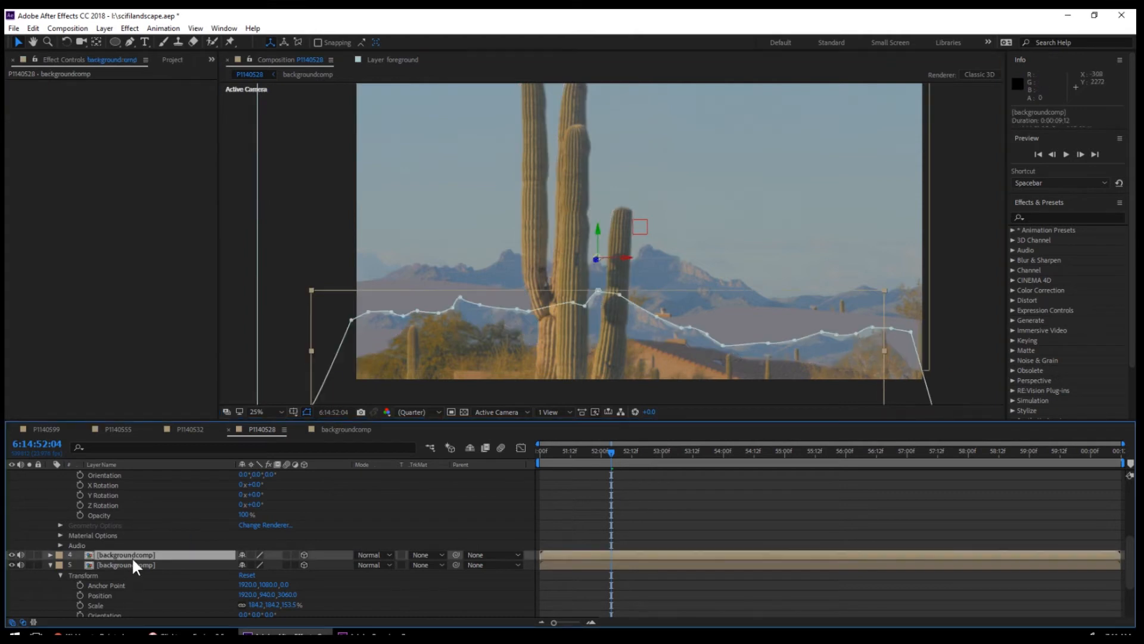
pyautogui.click(52, 555)
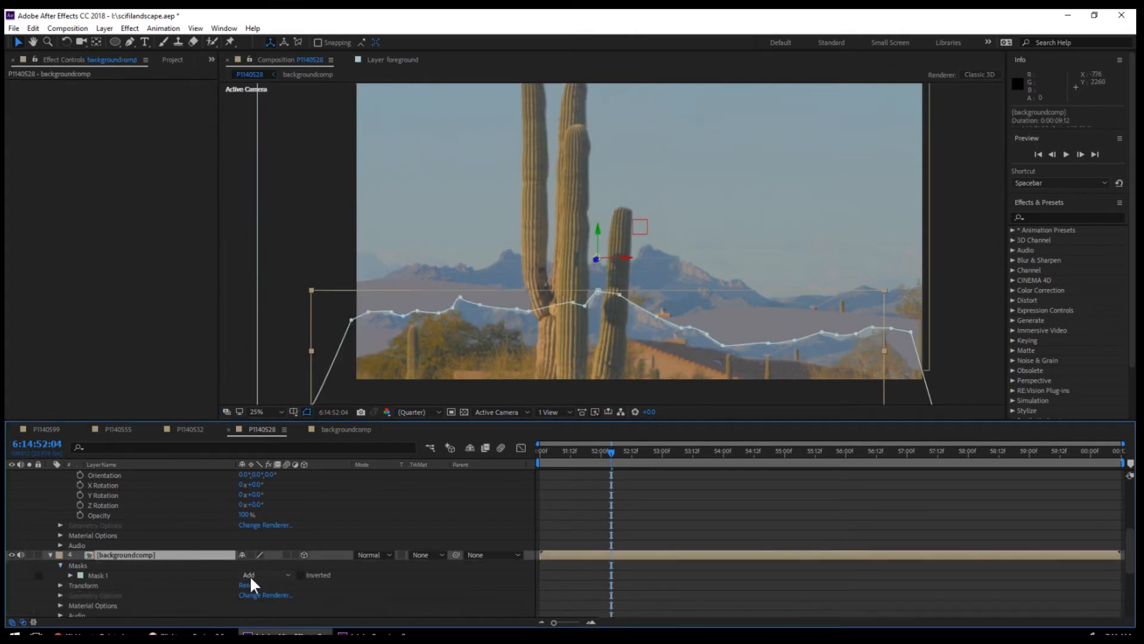
pyautogui.moveTo(251, 591); pyautogui.dragTo(262, 612)
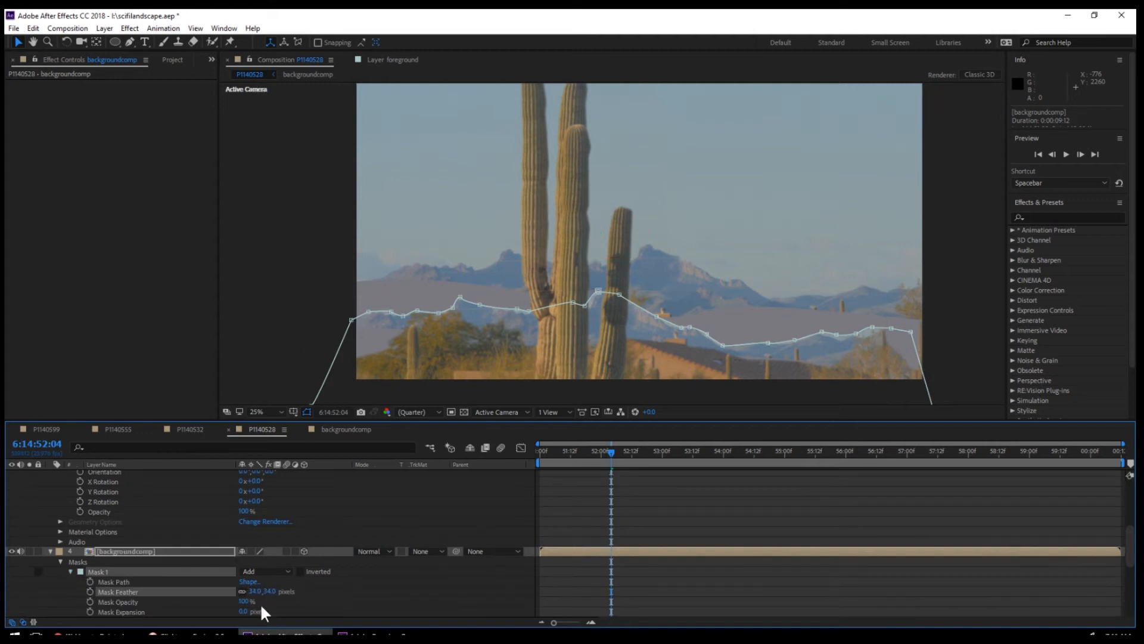
pyautogui.click(242, 611)
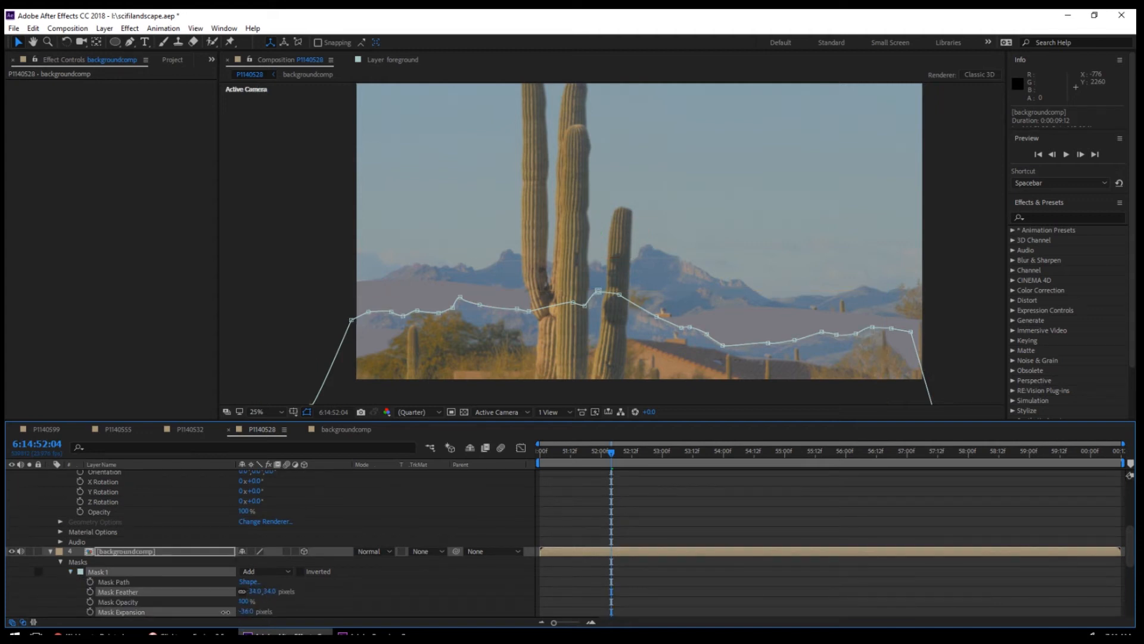
# Move the masked backgroundcomp copy up and closer to the camera so its ridge sits between the foreground and distant mountains.
pyautogui.click(499, 316)
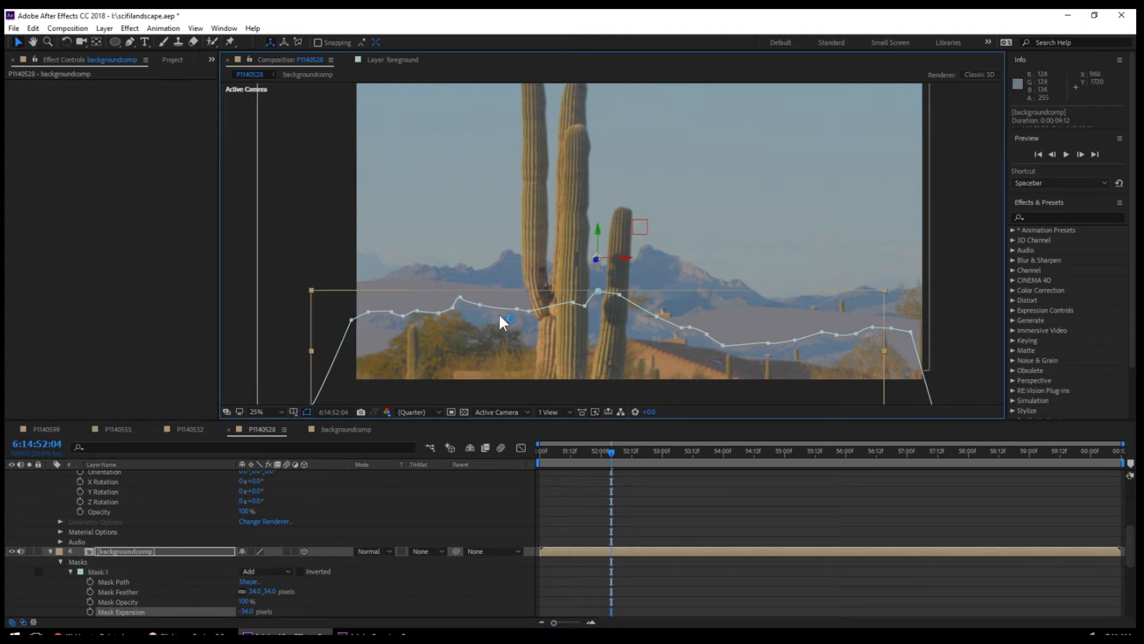
pyautogui.moveTo(597, 229); pyautogui.dragTo(603, 195)
pyautogui.moveTo(596, 240); pyautogui.dragTo(497, 281)
pyautogui.moveTo(590, 209); pyautogui.dragTo(590, 191)
pyautogui.click(357, 322)
# Preview the camera move with the added mountain layer and save the project.
pyautogui.press('space')
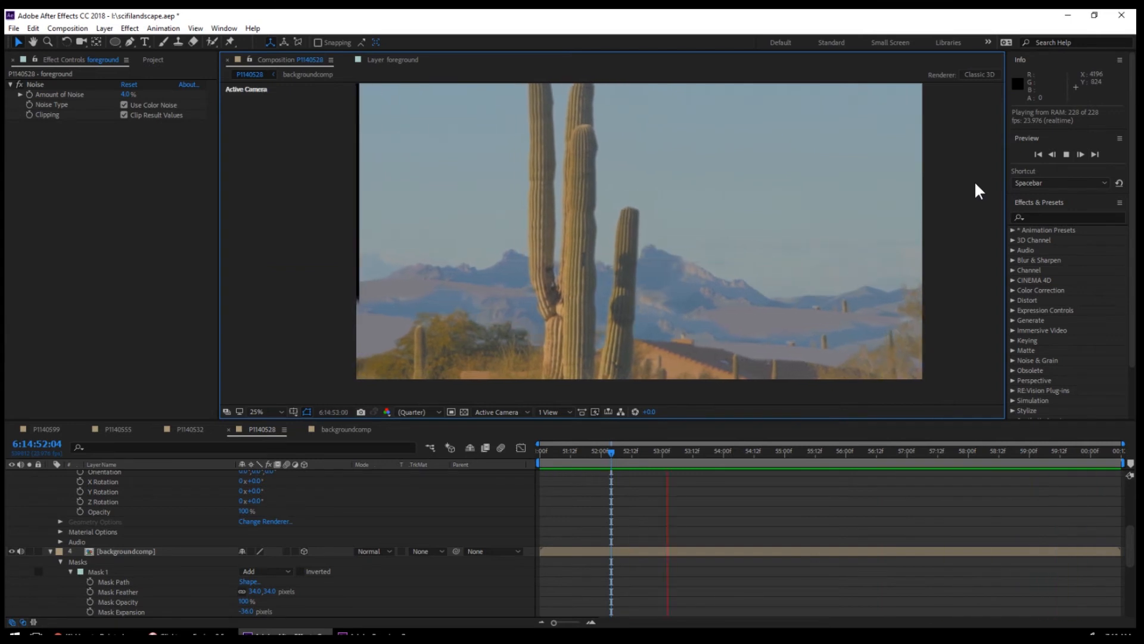
pyautogui.press('space')
pyautogui.hotkey('ctrl', 's')
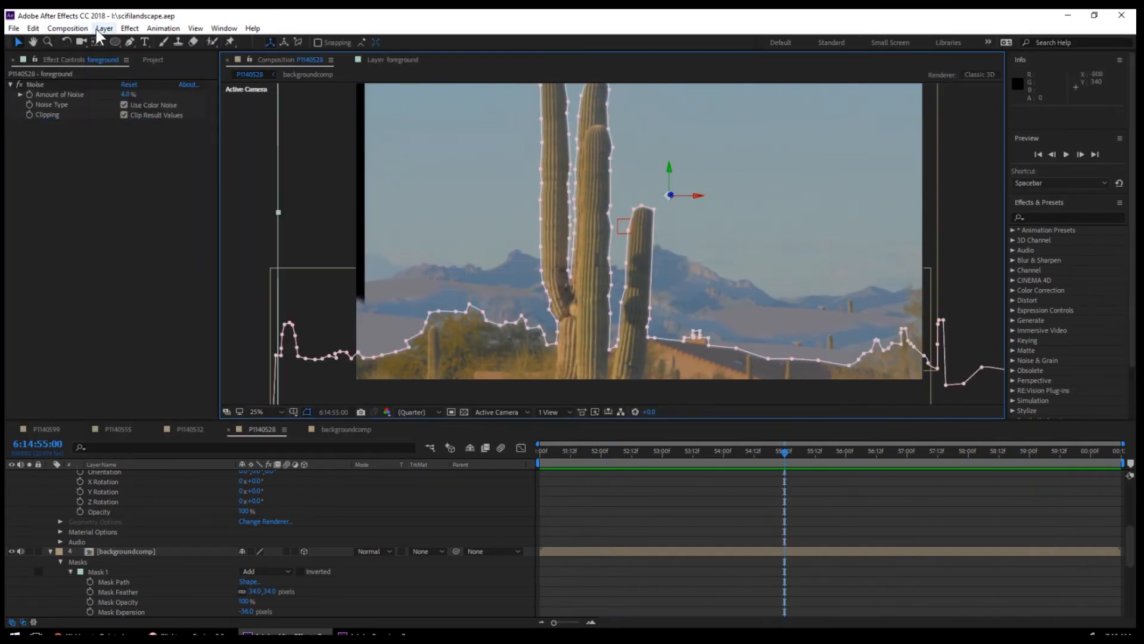
# Create an adjustment layer directly above the foreground layer.
pyautogui.click(81, 29)
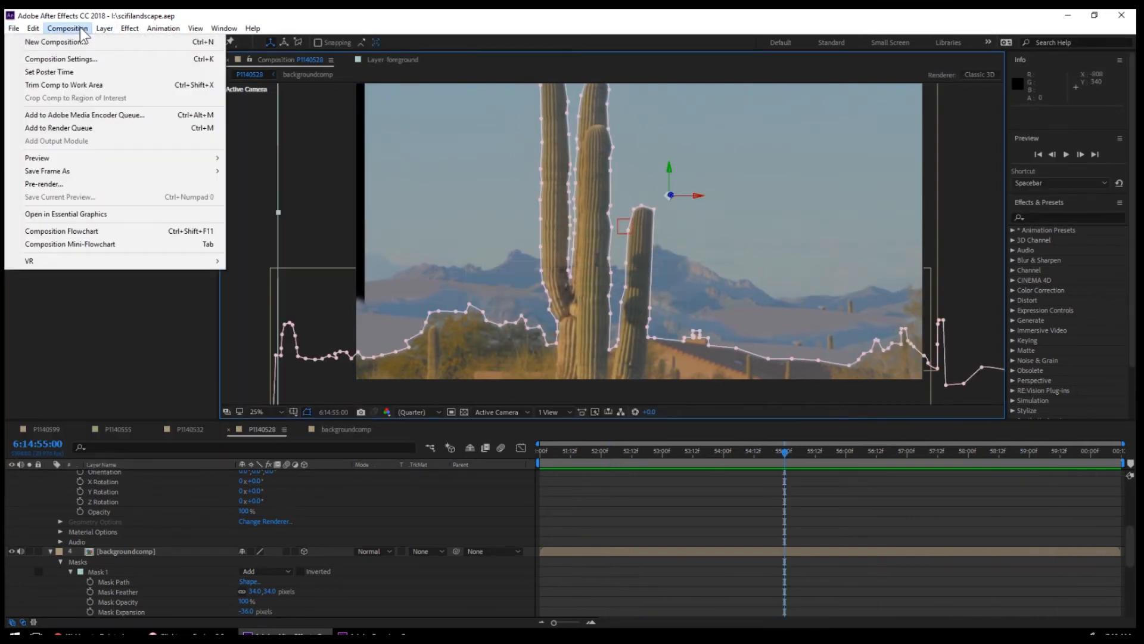
pyautogui.click(106, 29)
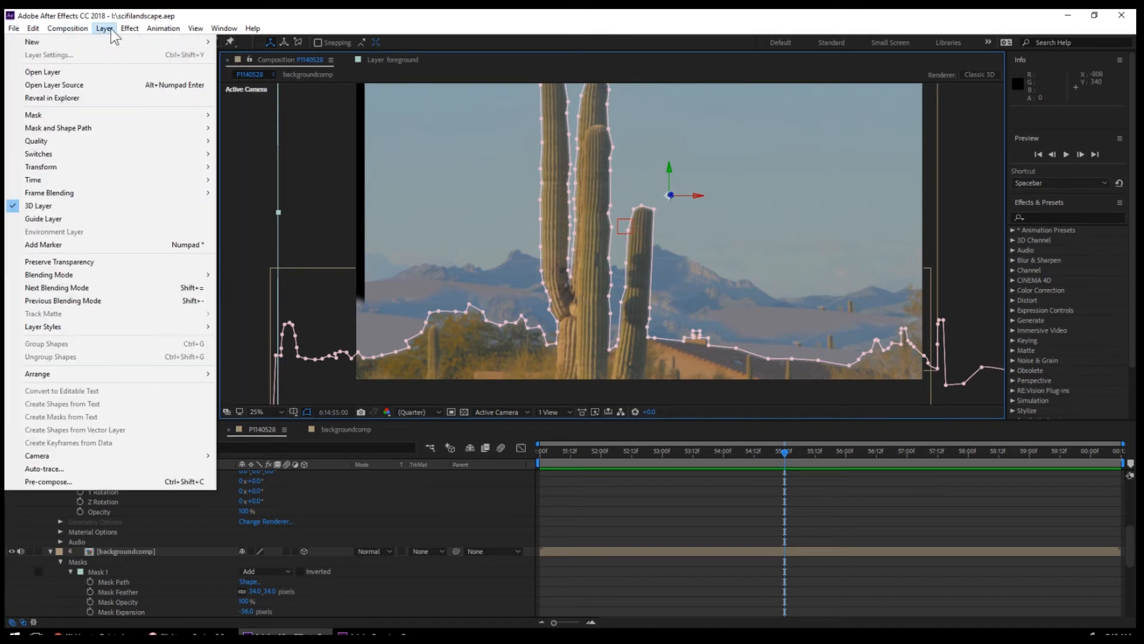
pyautogui.moveTo(110, 43)
pyautogui.click(291, 120)
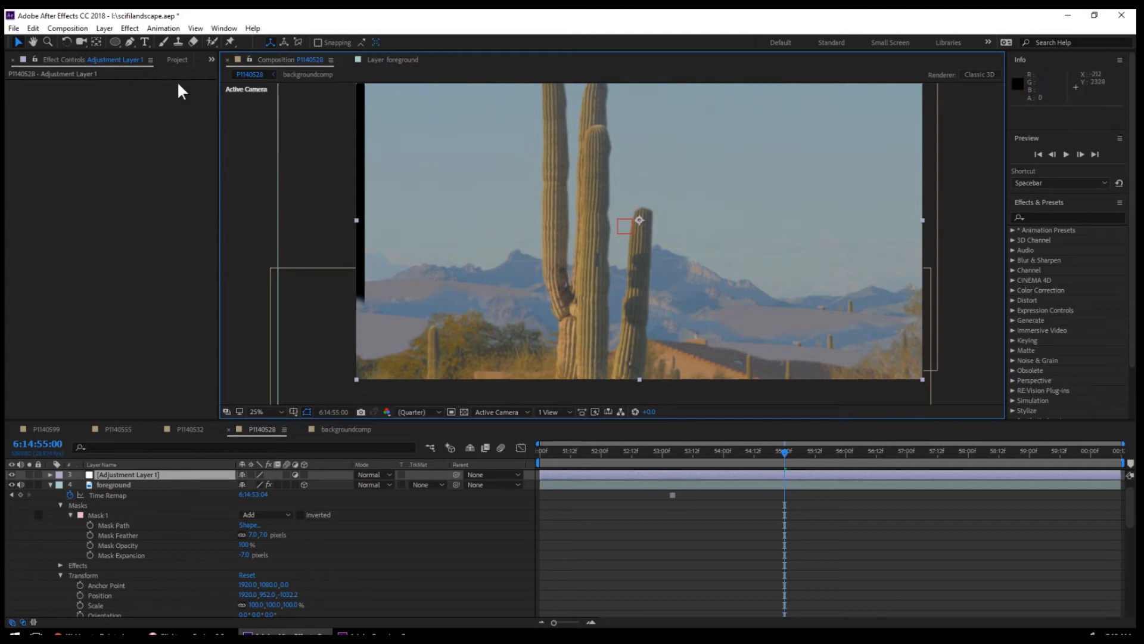
# Apply the Colorama effect to Adjustment Layer 1 and expand its Input Phase and Output Cycle settings.
pyautogui.click(130, 28)
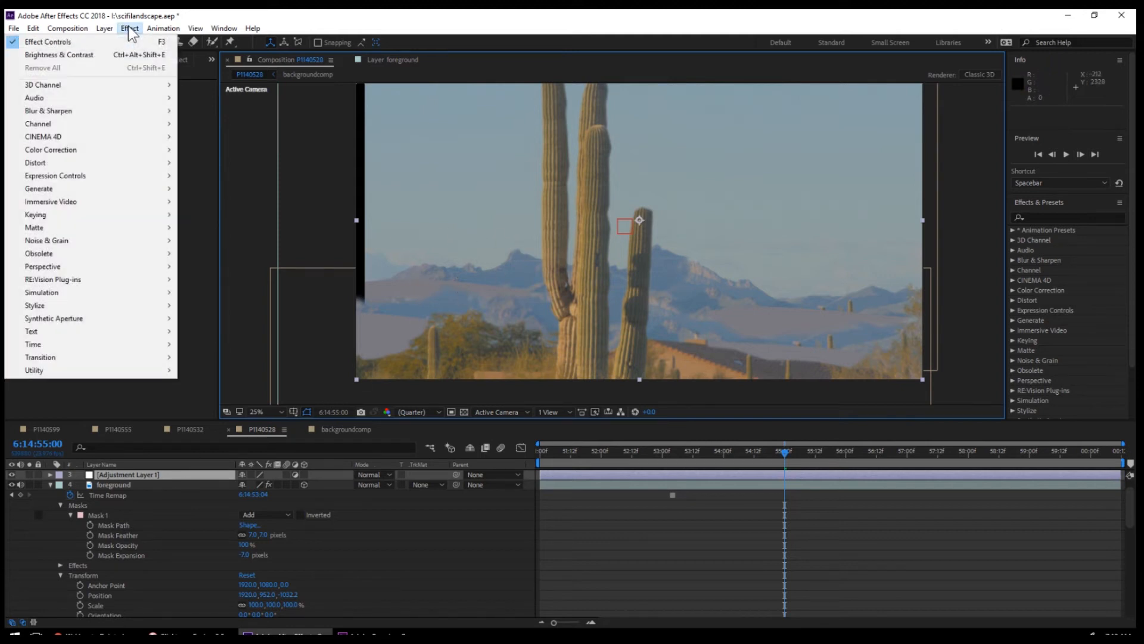
pyautogui.moveTo(133, 152)
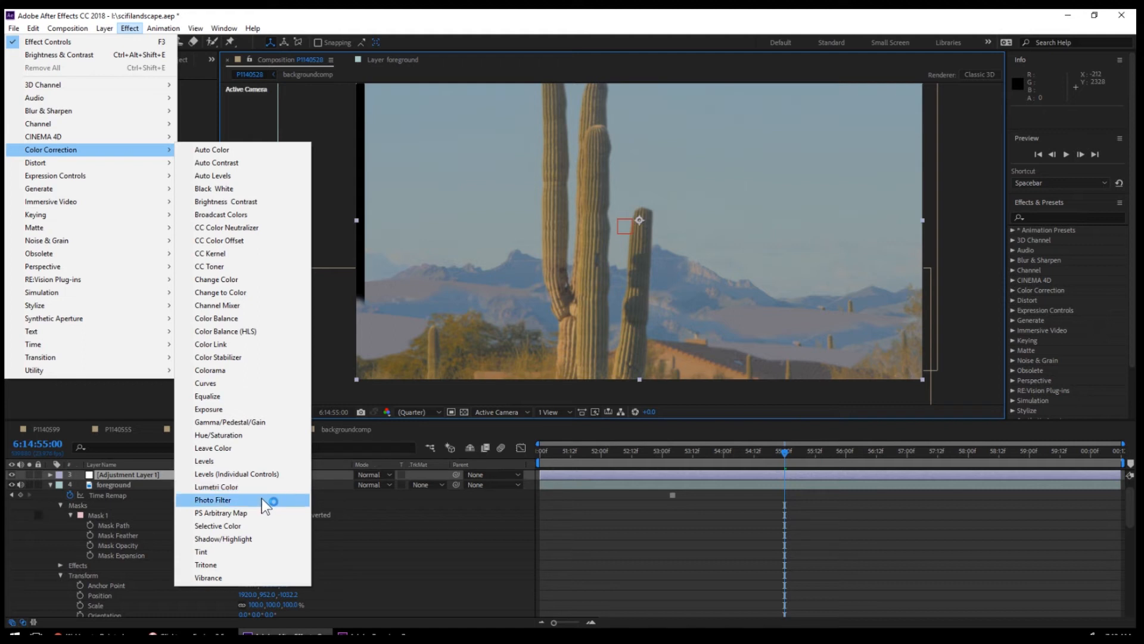
pyautogui.click(241, 372)
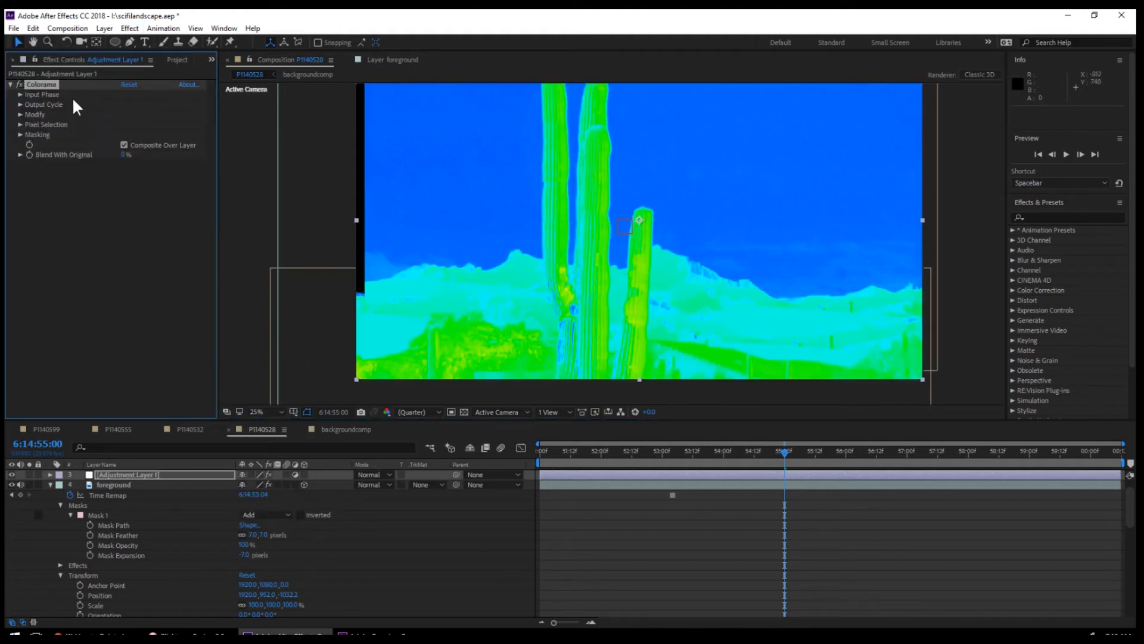
pyautogui.click(20, 95)
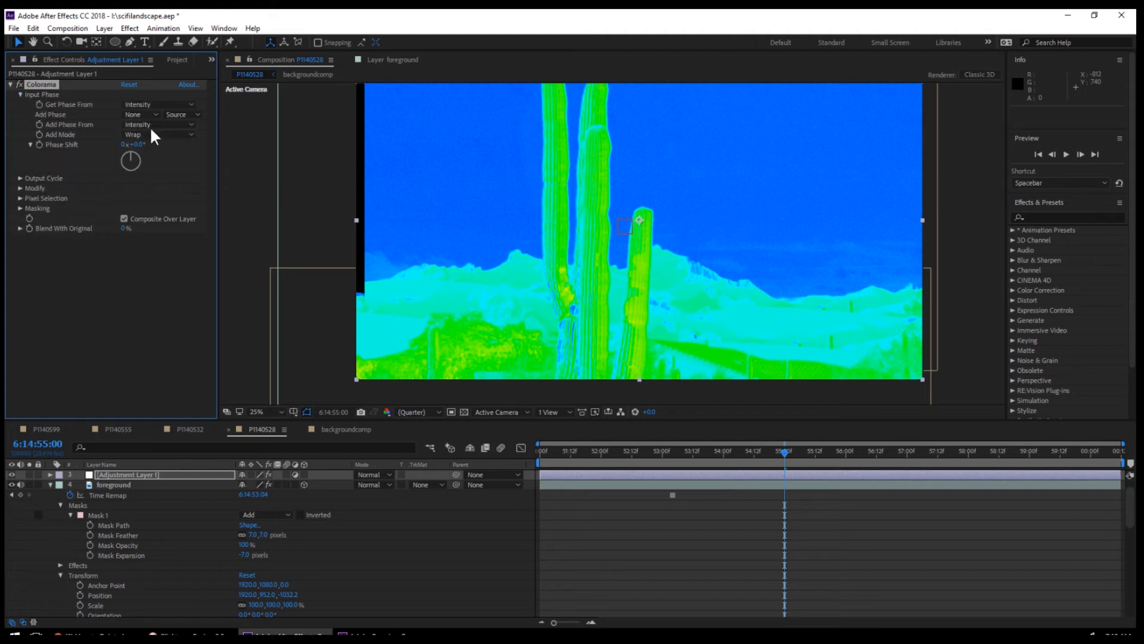
pyautogui.click(20, 178)
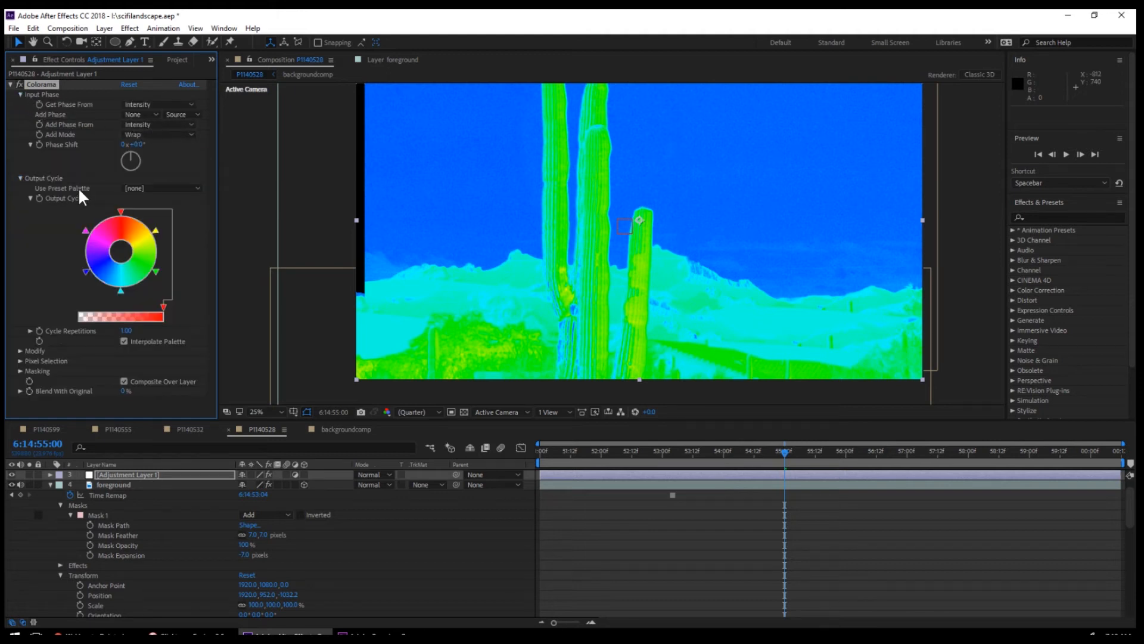
# Try the Solarize Red, Carribean and Earthenware preset palettes for Colorama's output cycle.
pyautogui.click(158, 188)
pyautogui.click(203, 314)
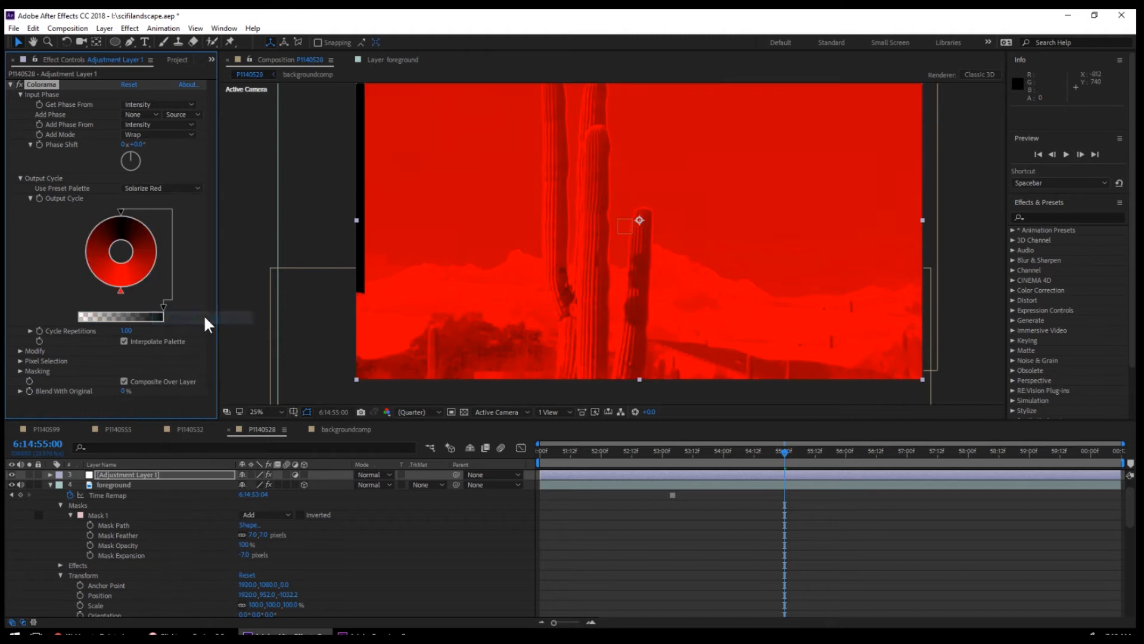
pyautogui.click(170, 189)
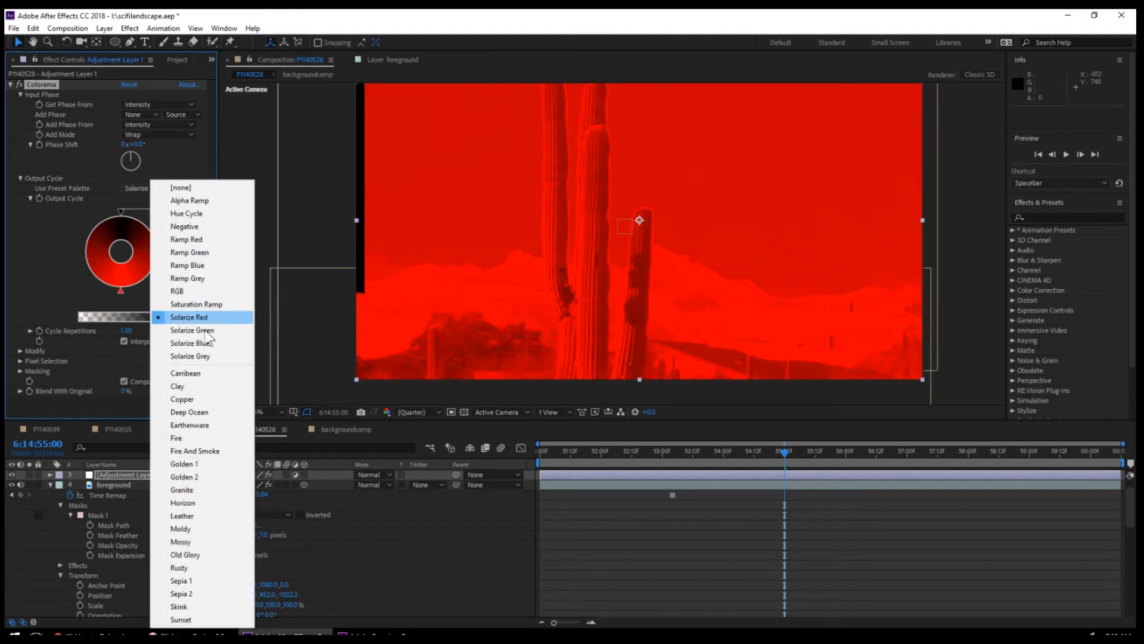
pyautogui.click(213, 372)
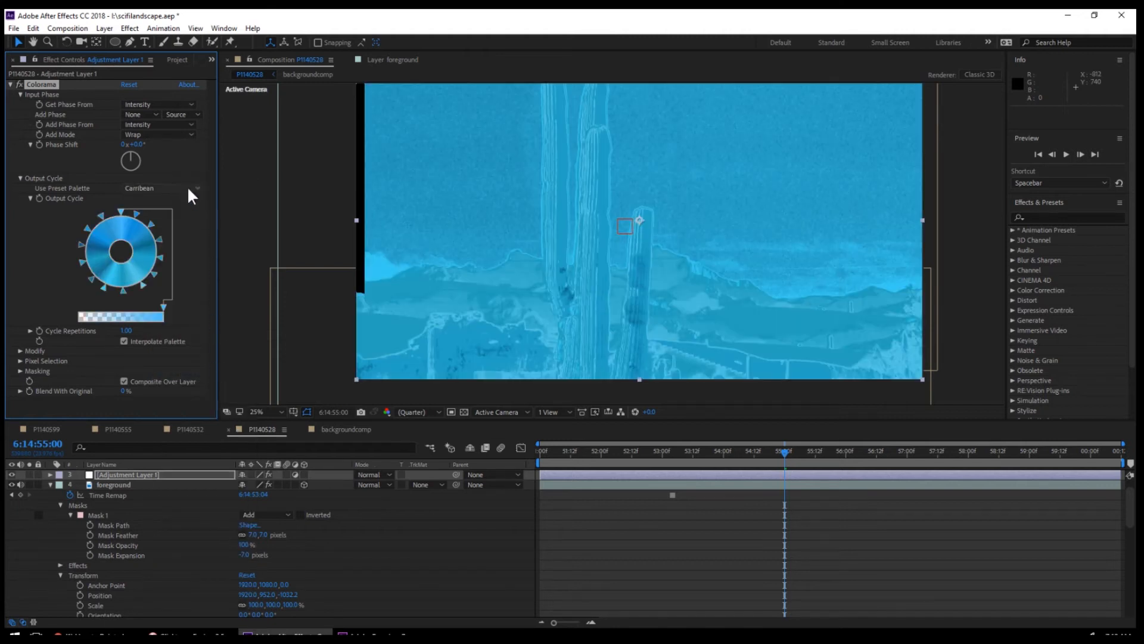
pyautogui.click(189, 188)
pyautogui.click(208, 427)
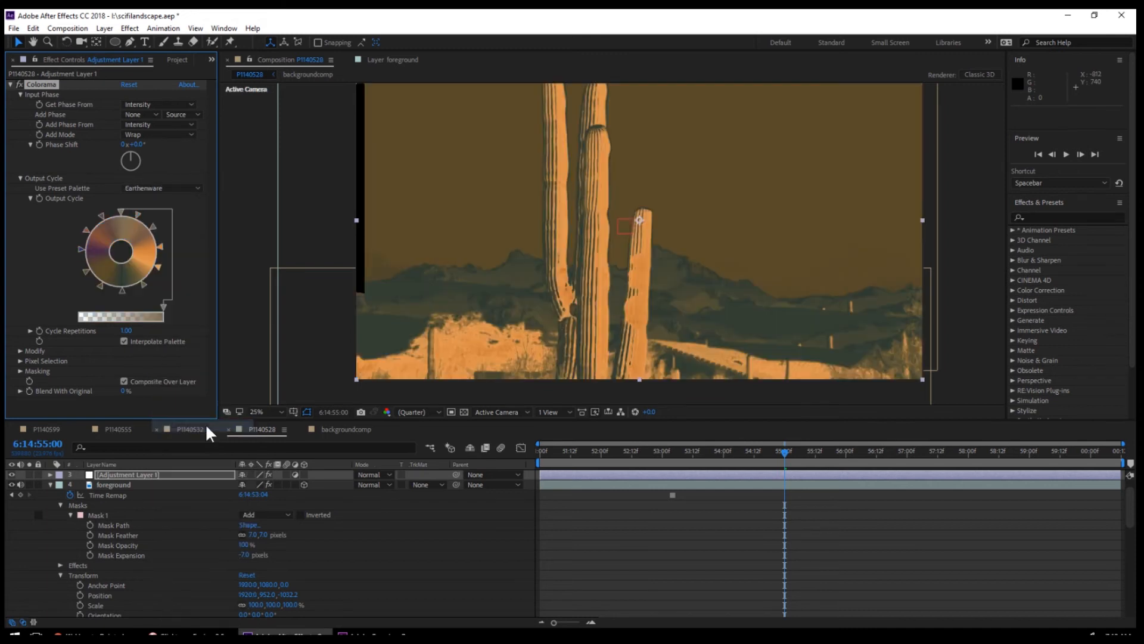
# Preview the camera move with the Earthenware palette applied.
pyautogui.moveTo(628, 454); pyautogui.dragTo(761, 455)
pyautogui.press('space')
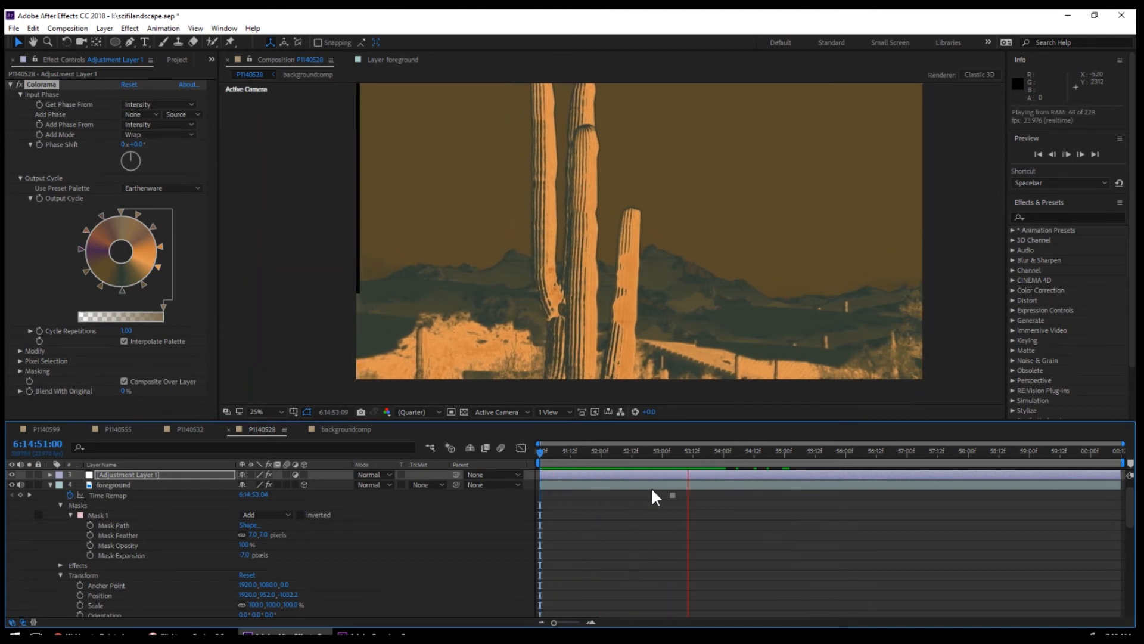
pyautogui.press('space')
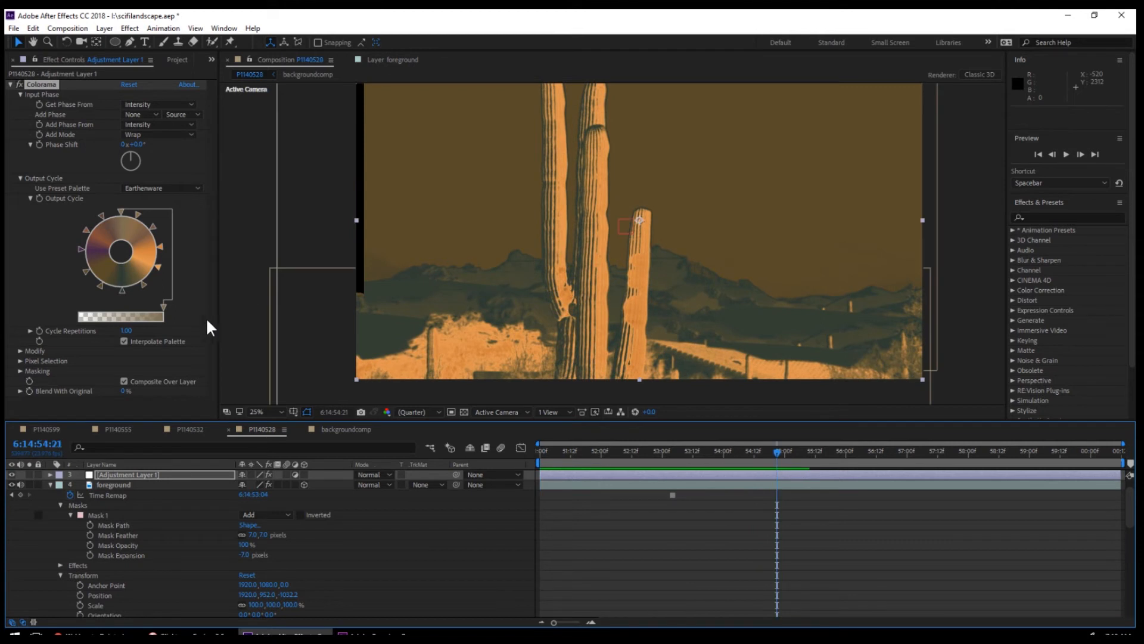
# Set Colorama's preset palette to Fire, preview it, and set Blend With Original to 34%.
pyautogui.click(181, 188)
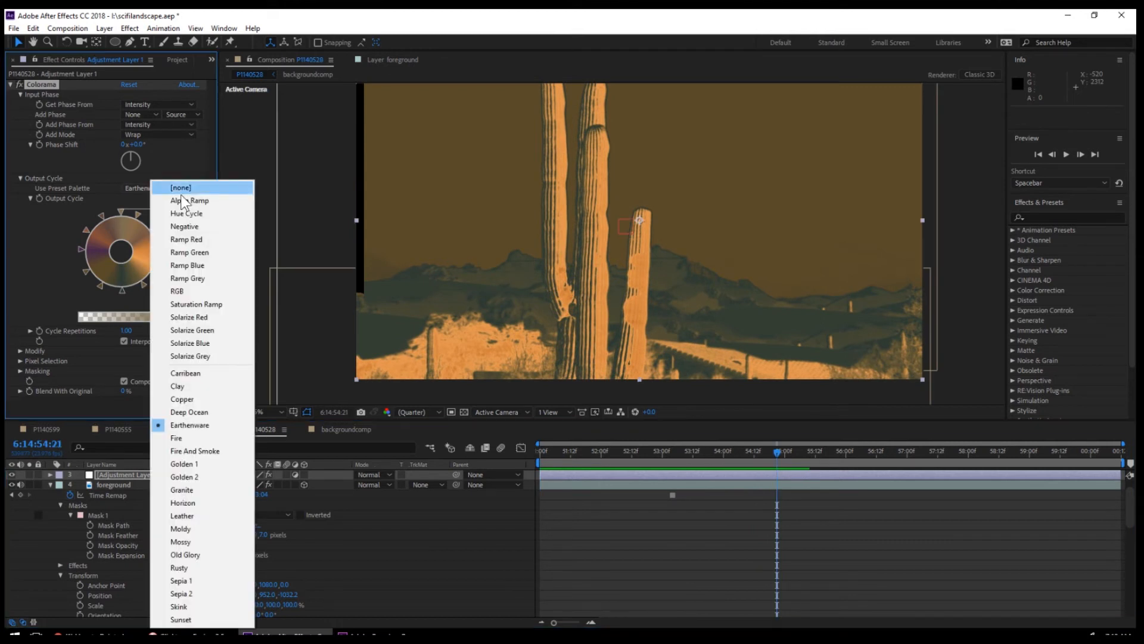
pyautogui.click(186, 448)
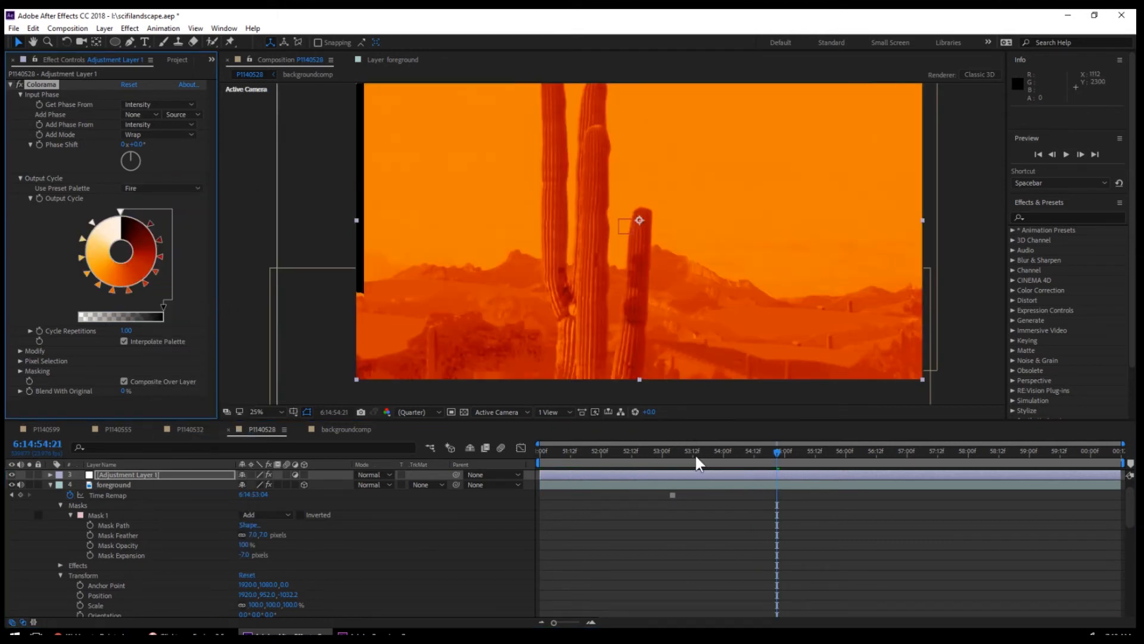
pyautogui.press('space')
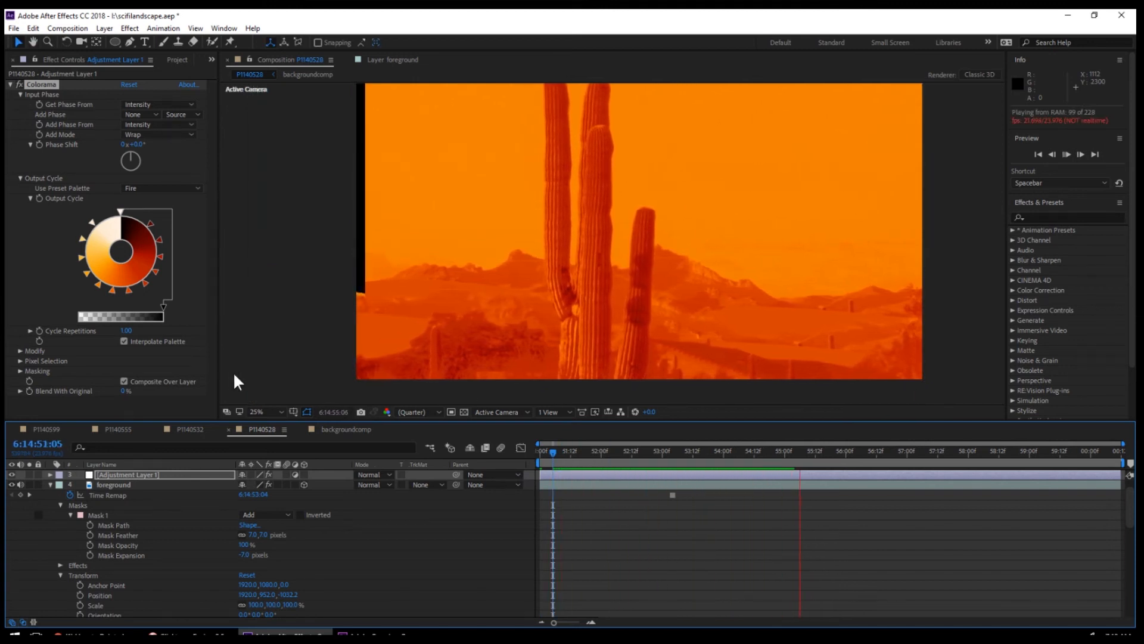
pyautogui.press('space')
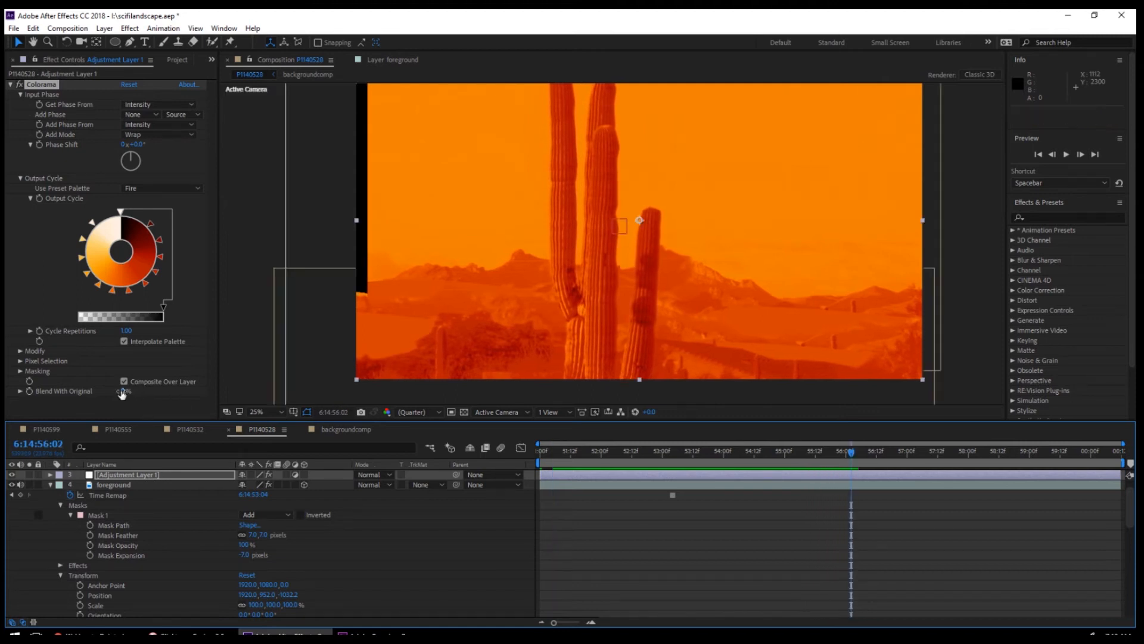
pyautogui.moveTo(123, 392); pyautogui.dragTo(137, 390)
# Preview the camera move with the blended Fire grade and examine the cactus and mountain edges up close.
pyautogui.press('space')
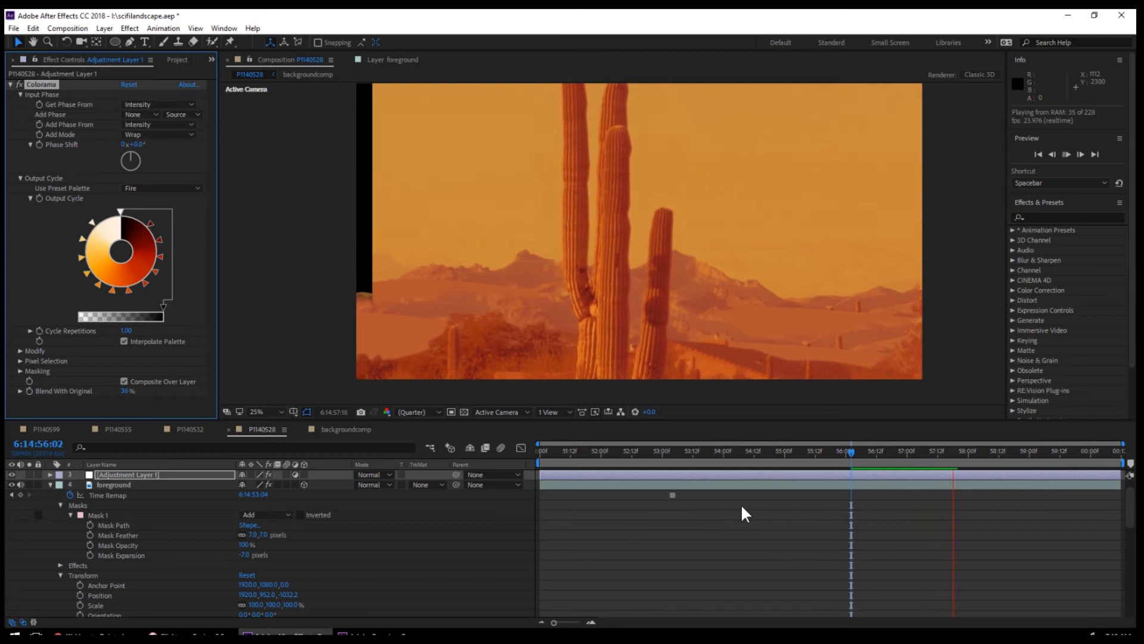
pyautogui.scroll(2, 586, 293)
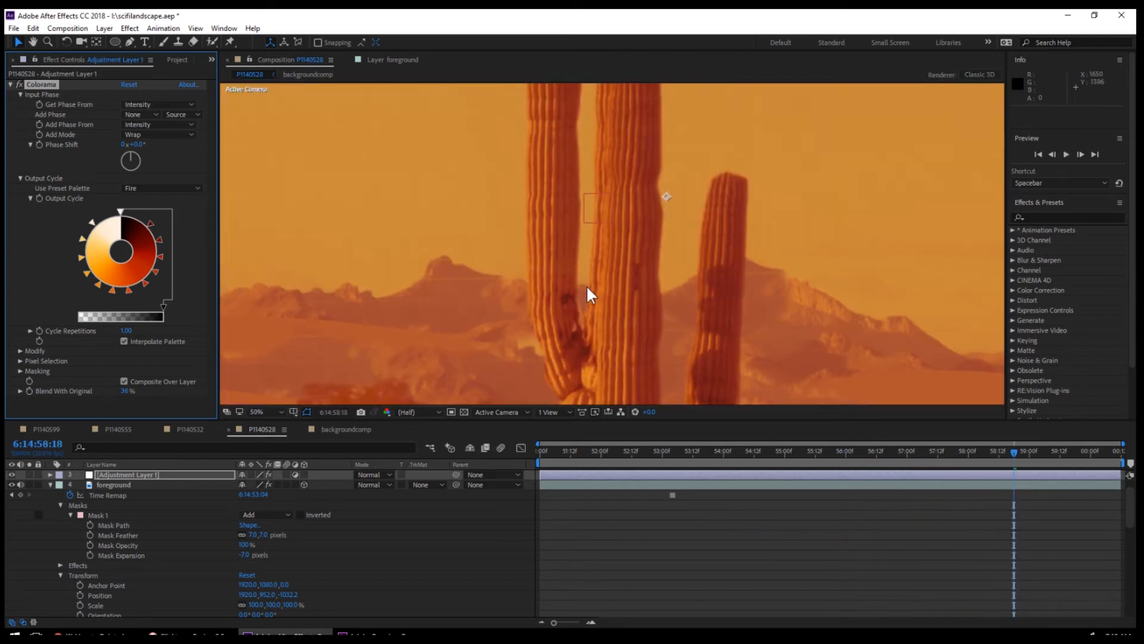
pyautogui.press('space')
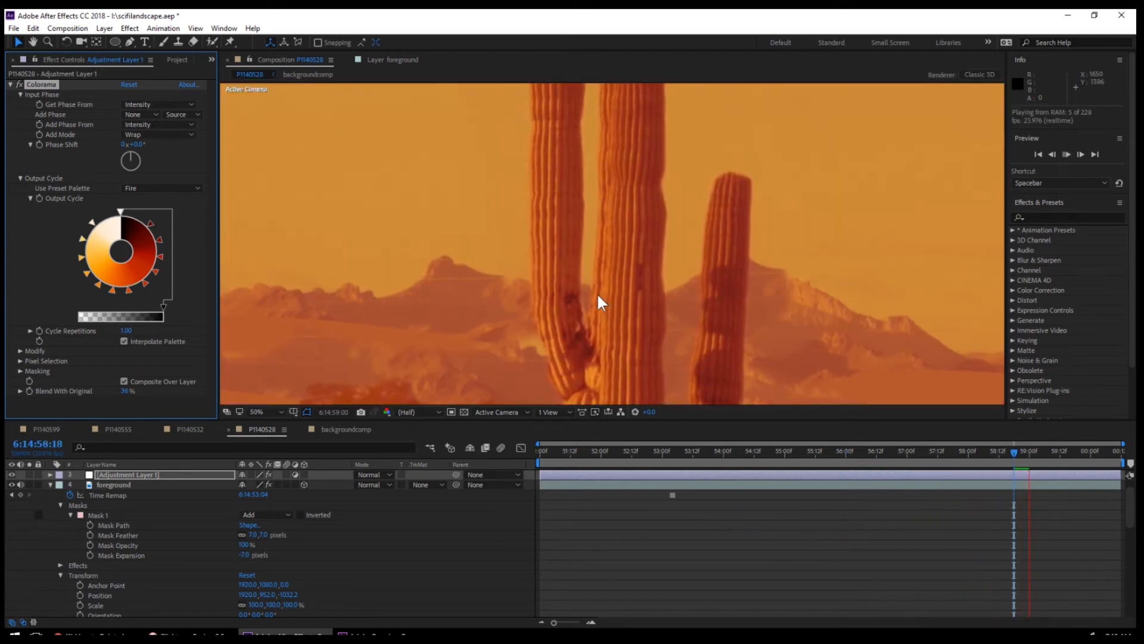
pyautogui.scroll(2, 596, 295)
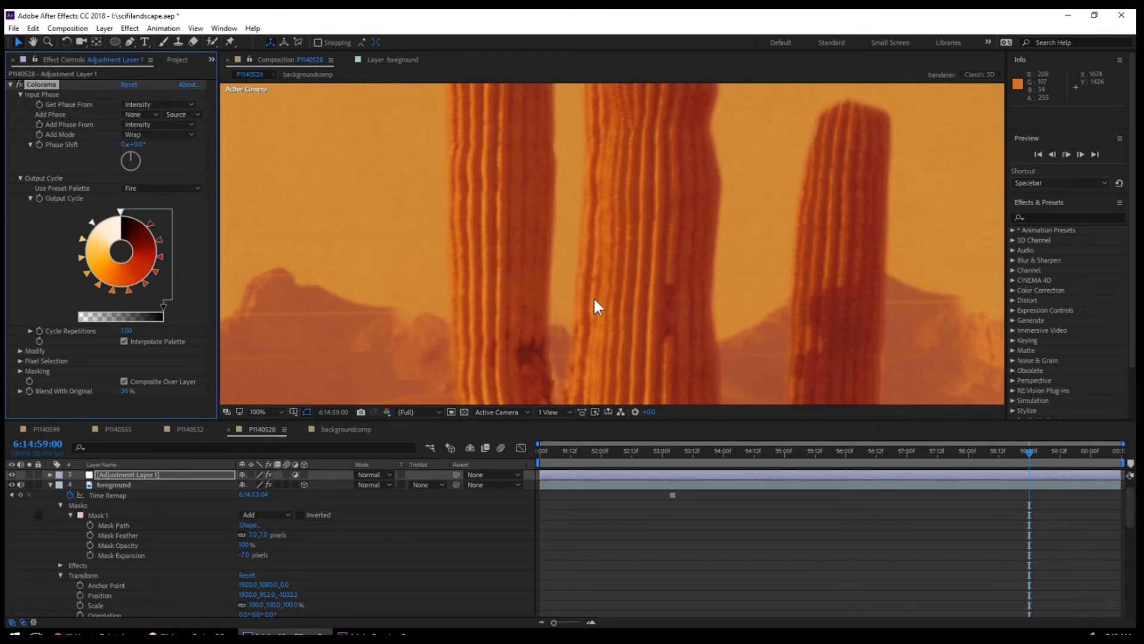
pyautogui.click(712, 447)
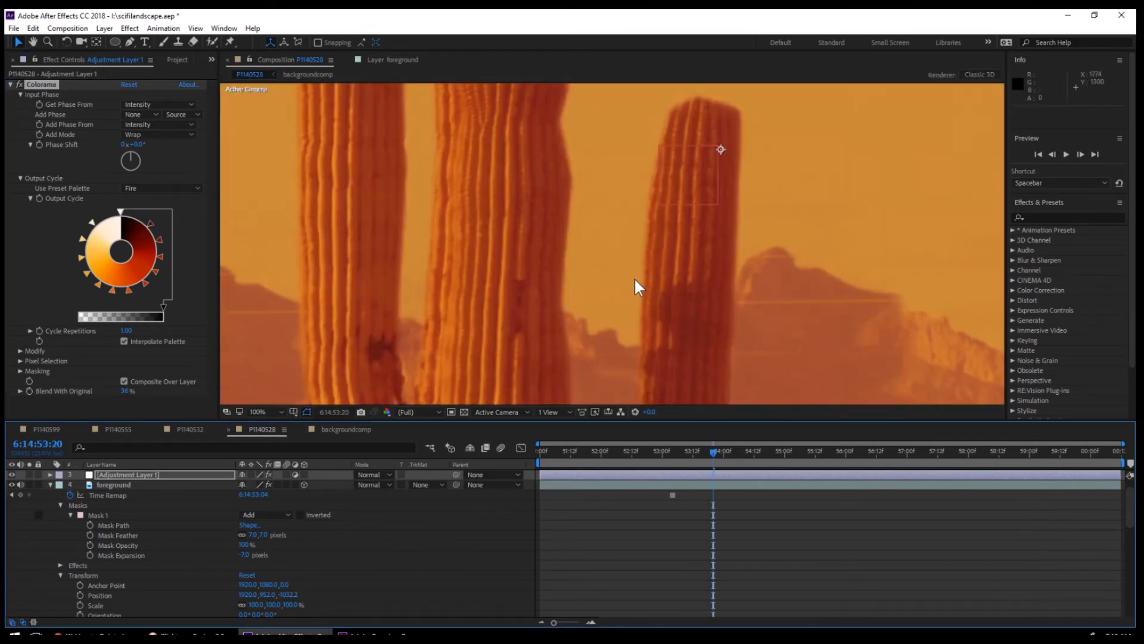
pyautogui.scroll(-4, 634, 280)
pyautogui.press('space')
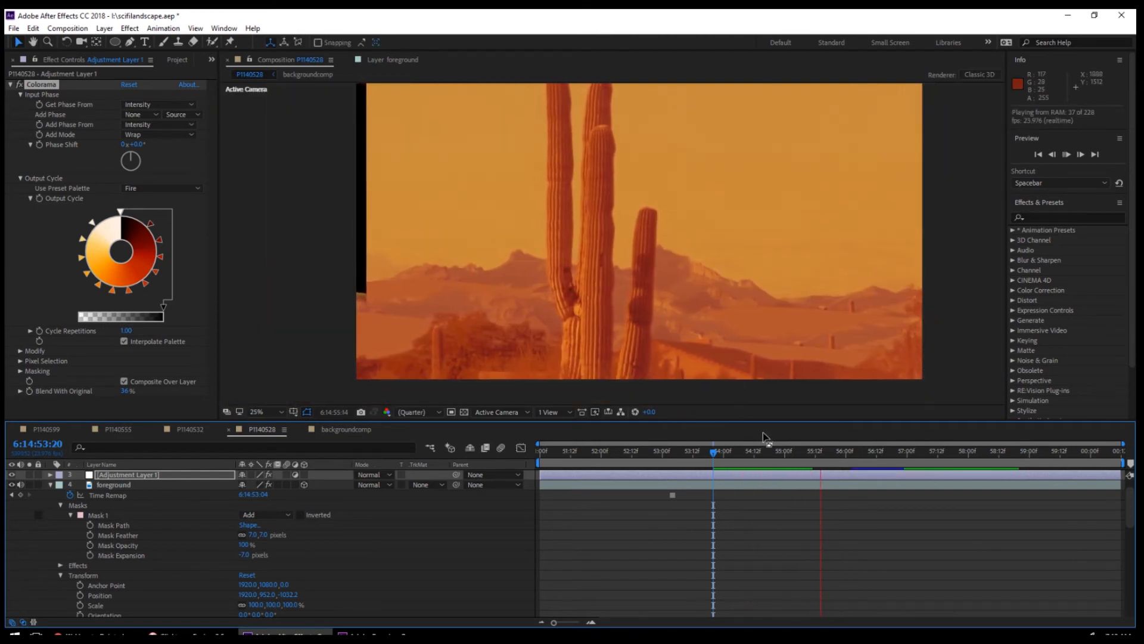
pyautogui.press('space')
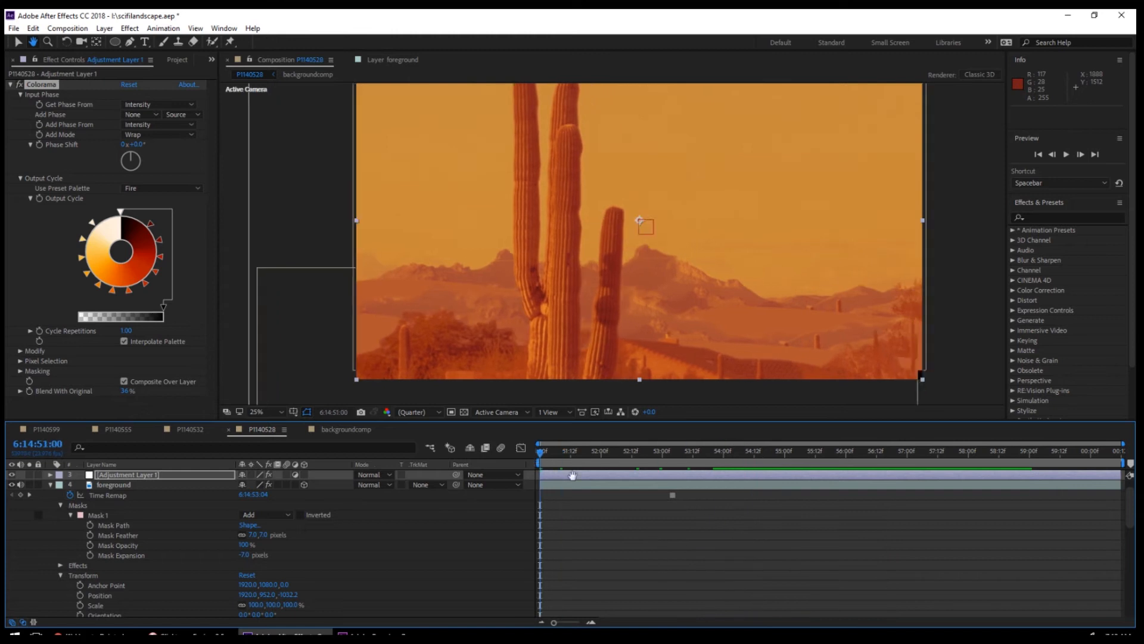
pyautogui.press('space')
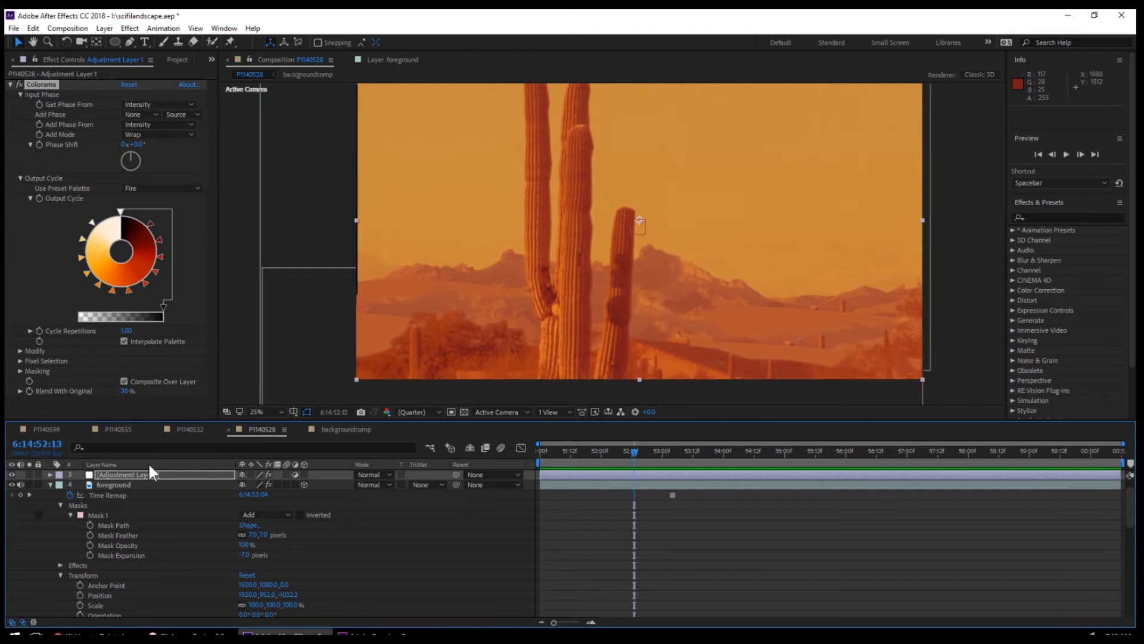
# Duplicate the foreground layer and move the copy closer to the camera, to position 1780, 952, -2396.7.
pyautogui.click(139, 482)
pyautogui.click(32, 28)
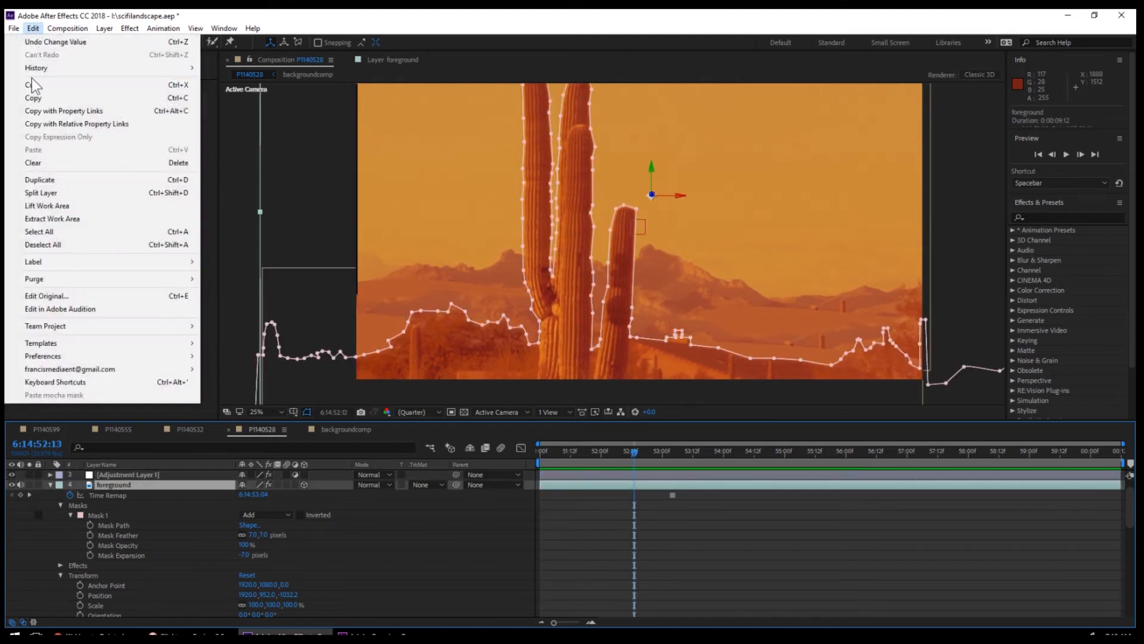
pyautogui.click(84, 178)
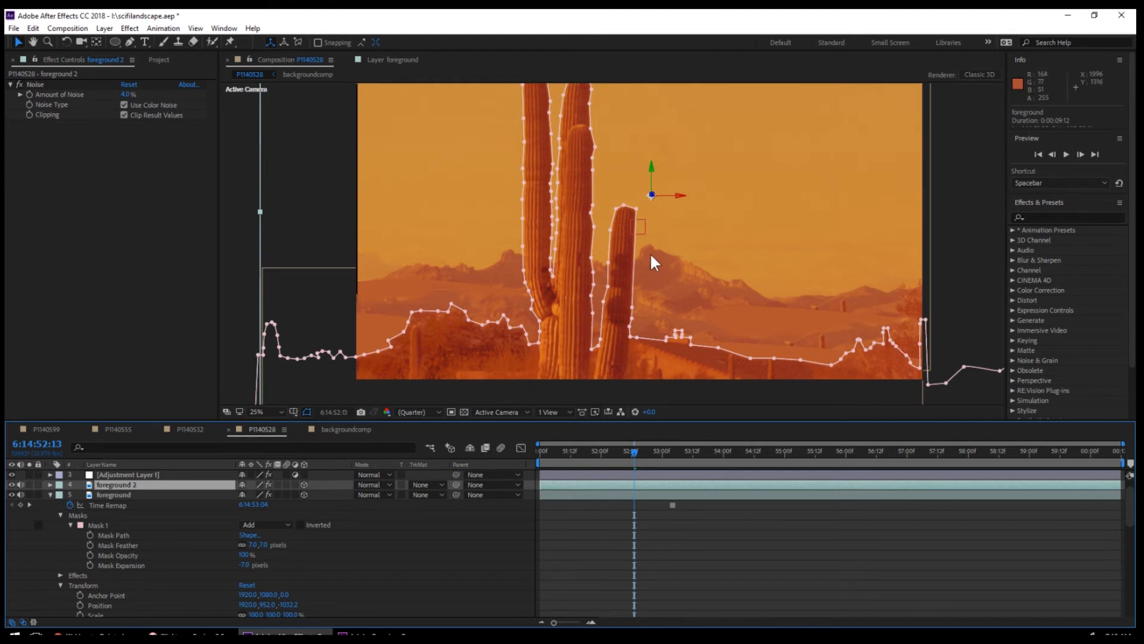
pyautogui.moveTo(677, 200); pyautogui.dragTo(260, 426)
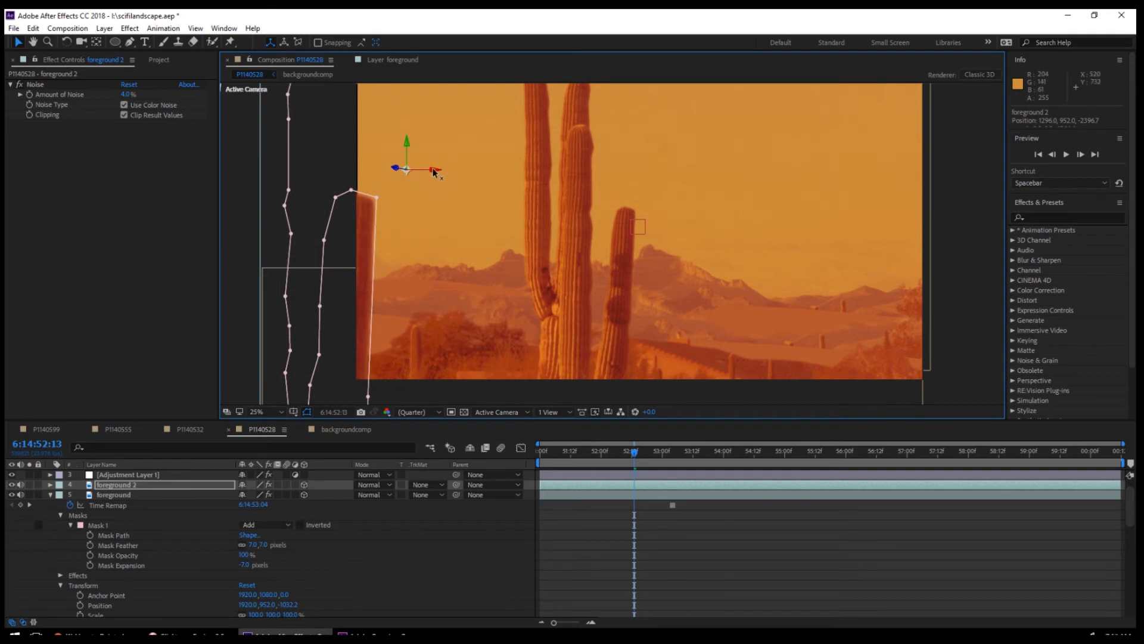
pyautogui.moveTo(433, 173); pyautogui.dragTo(547, 199)
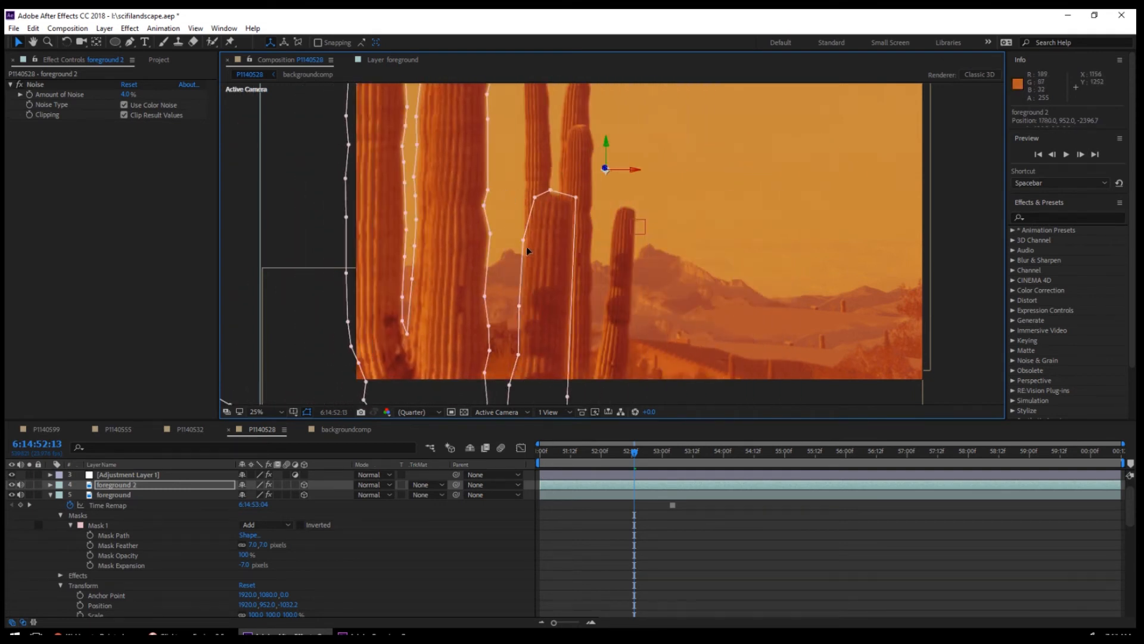
# Reshape the foreground copy's mask by pulling the small cactus's mask points below the frame to hide that cactus.
pyautogui.moveTo(517, 360); pyautogui.dragTo(522, 404)
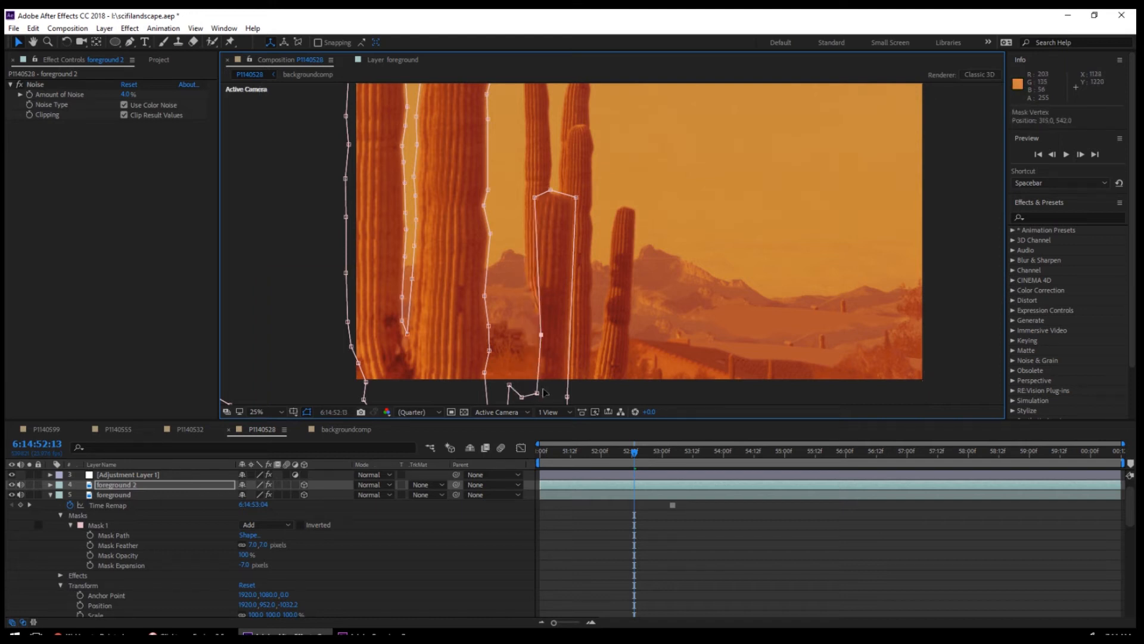
pyautogui.moveTo(536, 202); pyautogui.dragTo(558, 381)
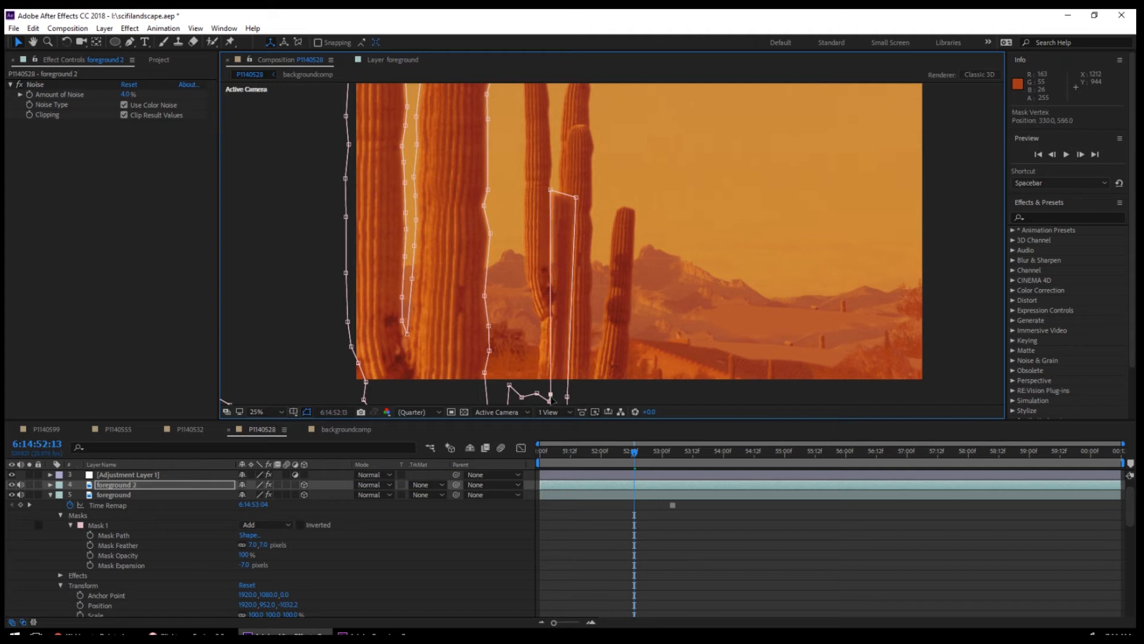
pyautogui.moveTo(550, 191); pyautogui.dragTo(571, 387)
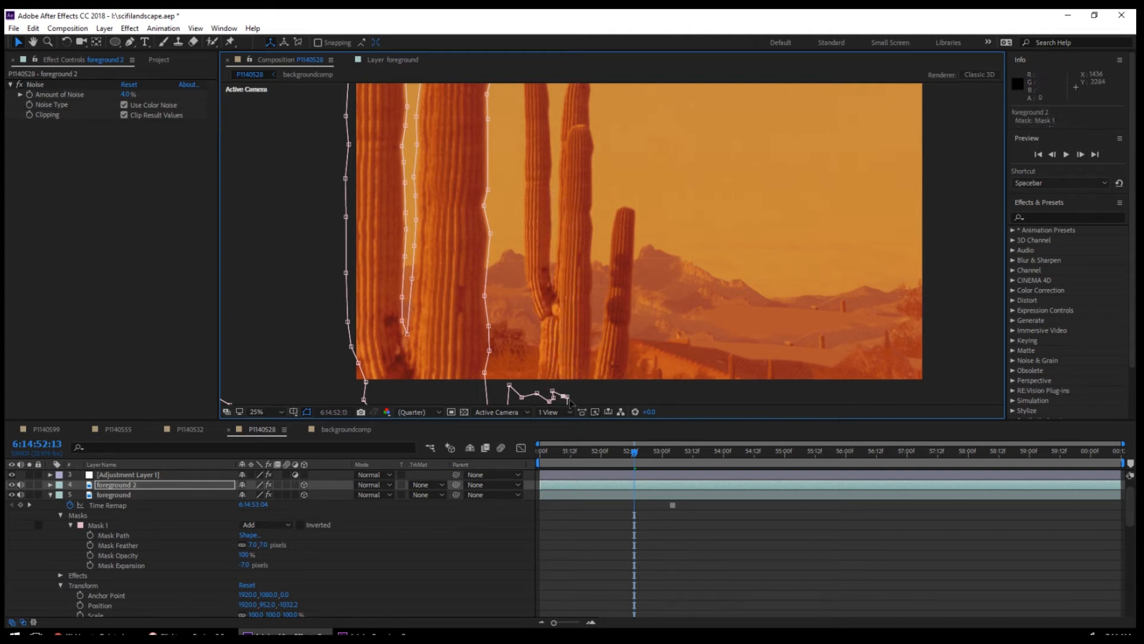
# Preview the camera move with the closer cactus layer and save the project.
pyautogui.press('space')
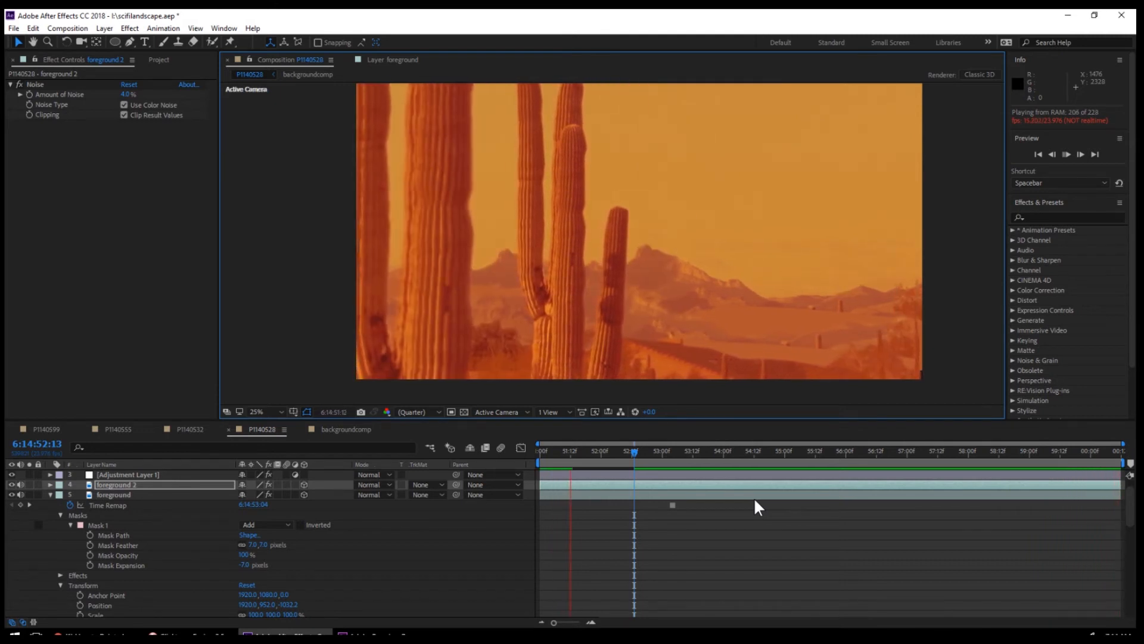
pyautogui.click(643, 456)
pyautogui.click(13, 28)
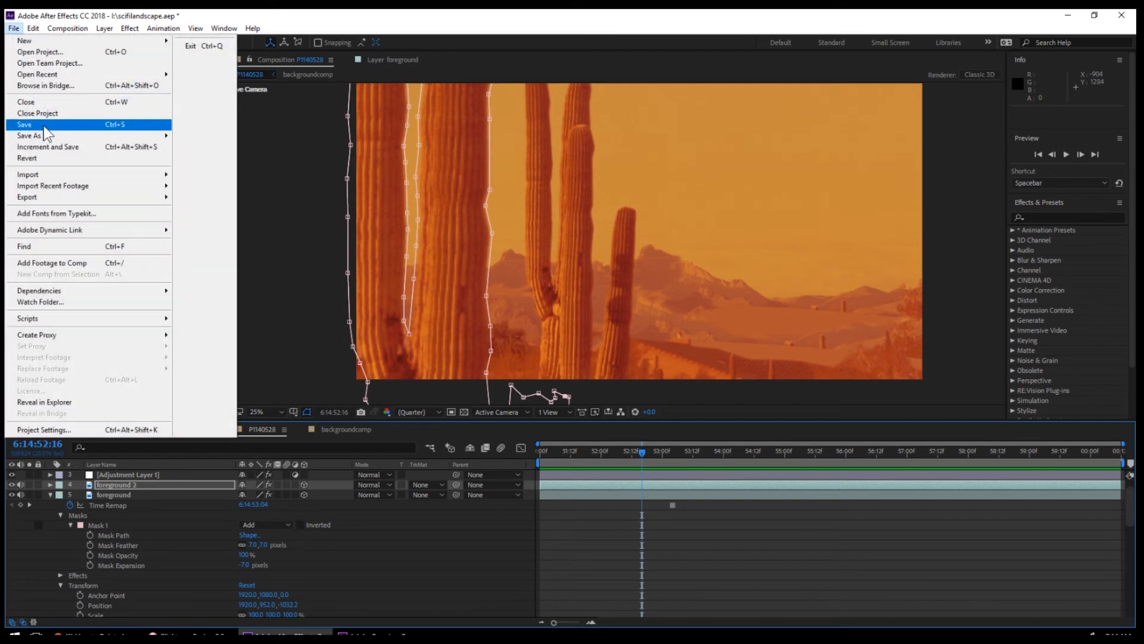
pyautogui.click(42, 127)
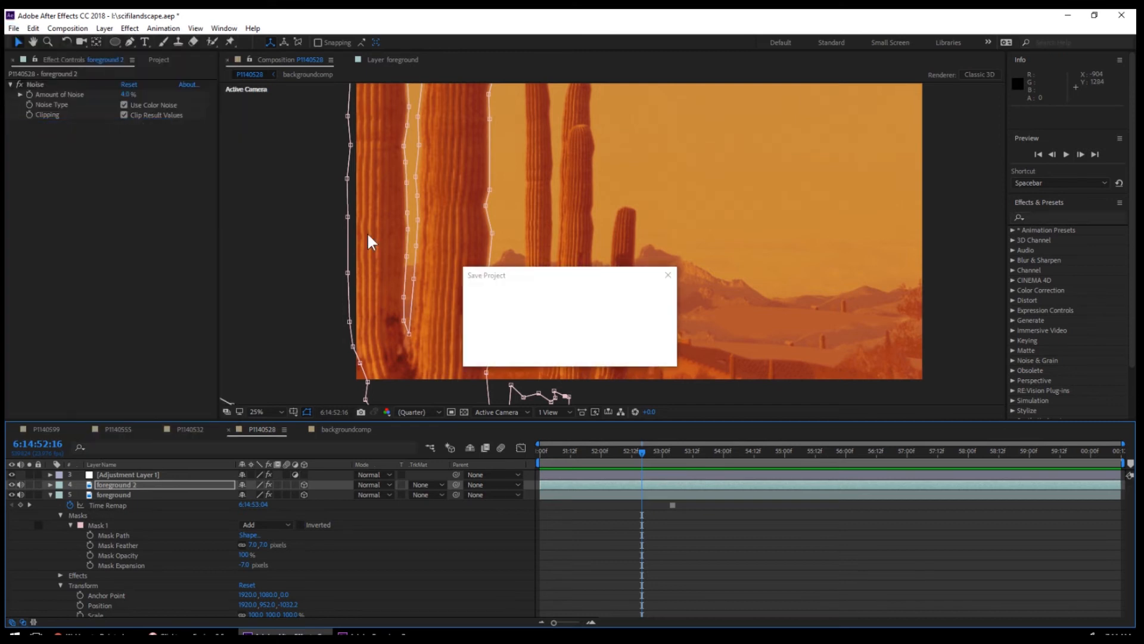
# Apply Hue/Saturation to the foreground 2 layer, lower its Master Lightness to -29 and preview the darkened cactus.
pyautogui.click(128, 27)
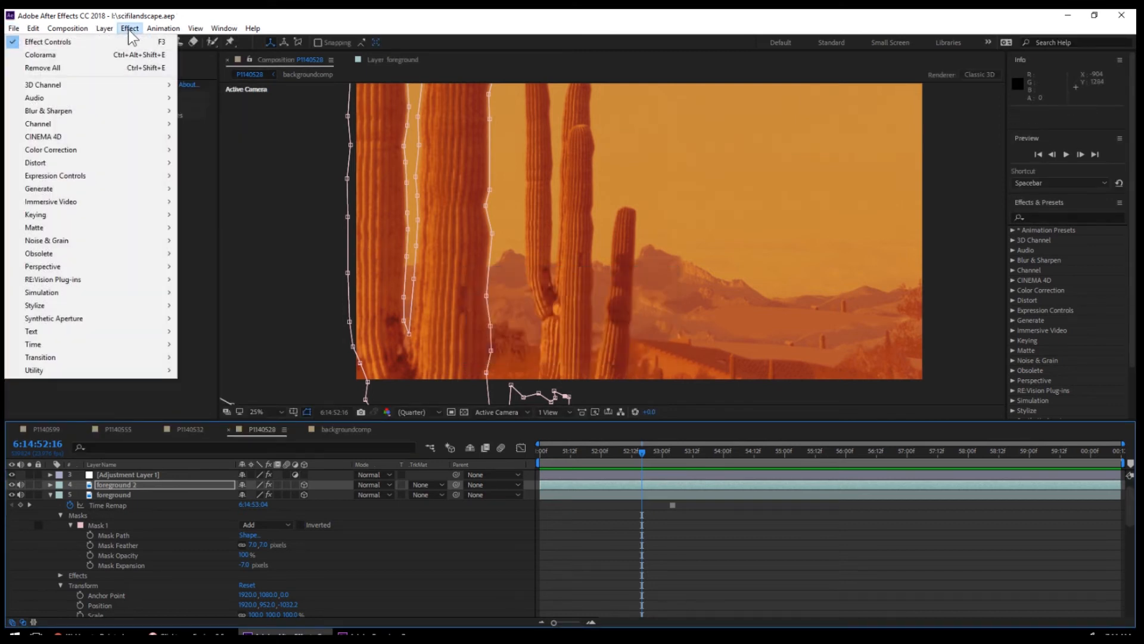
pyautogui.moveTo(120, 149)
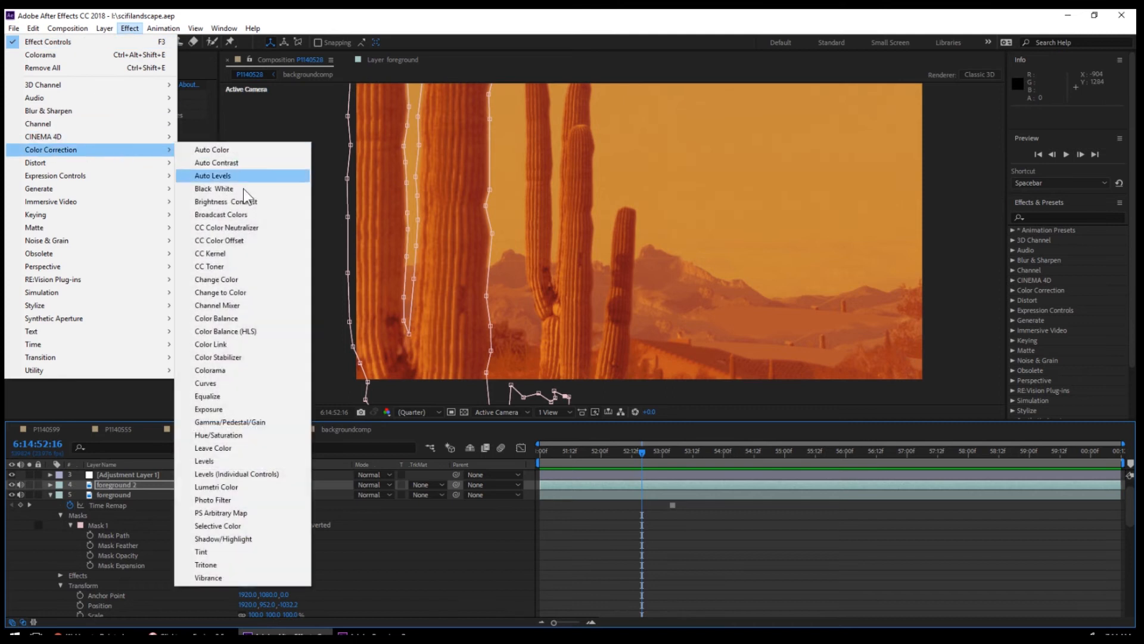
pyautogui.click(251, 435)
pyautogui.moveTo(116, 258); pyautogui.dragTo(92, 256)
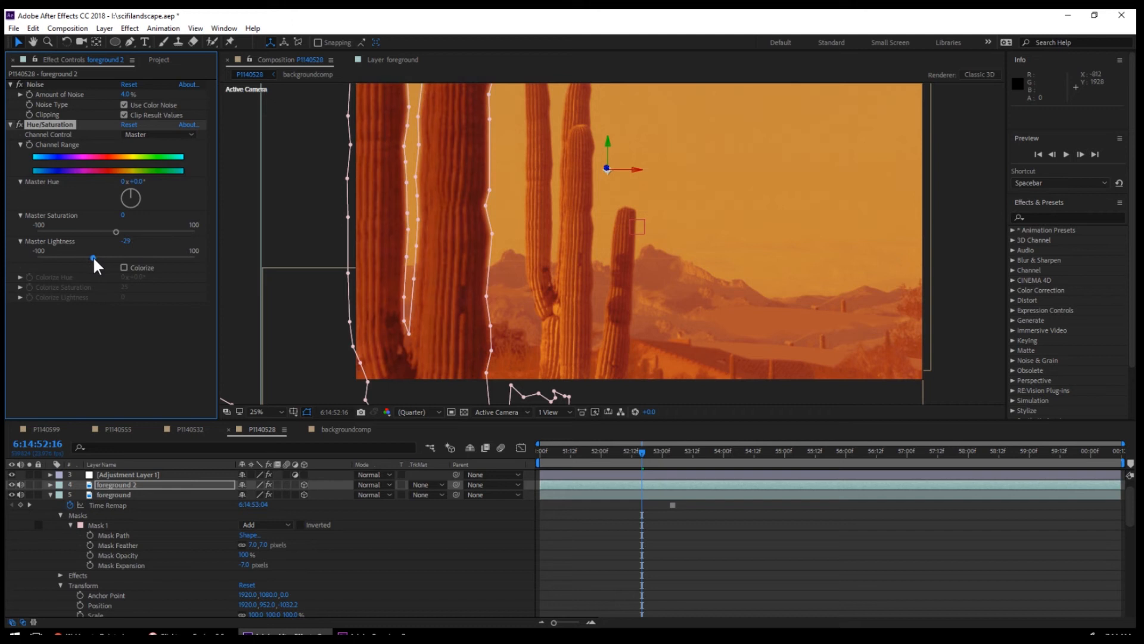
pyautogui.press('space')
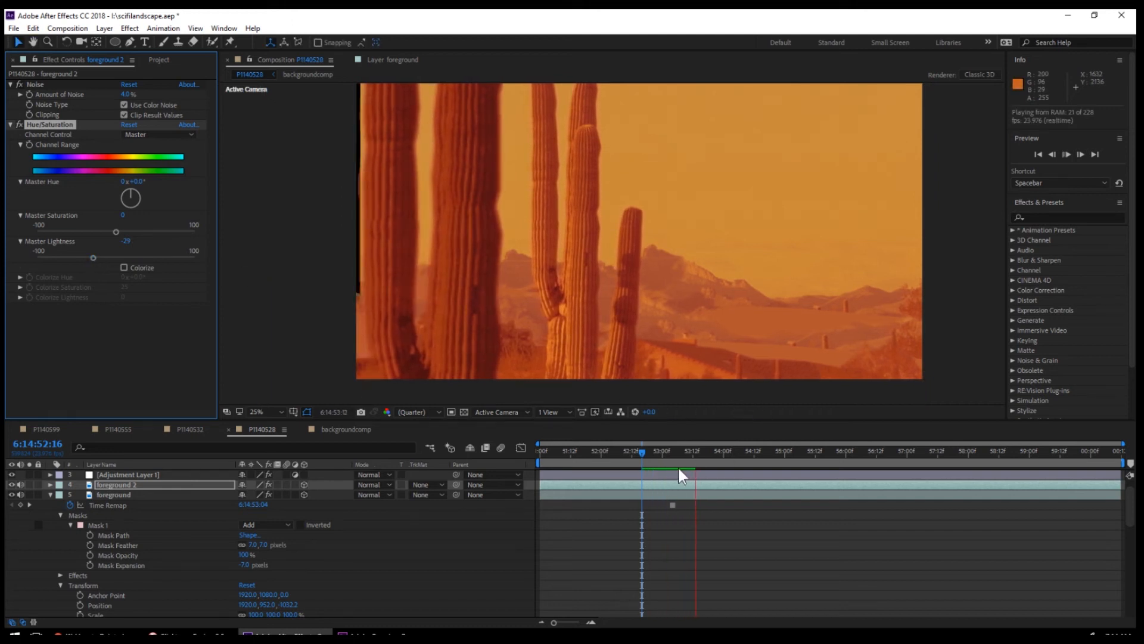
pyautogui.press('space')
# Set the Mask 1 feather of foreground 2 to 3 pixels and preview the camera move.
pyautogui.click(144, 484)
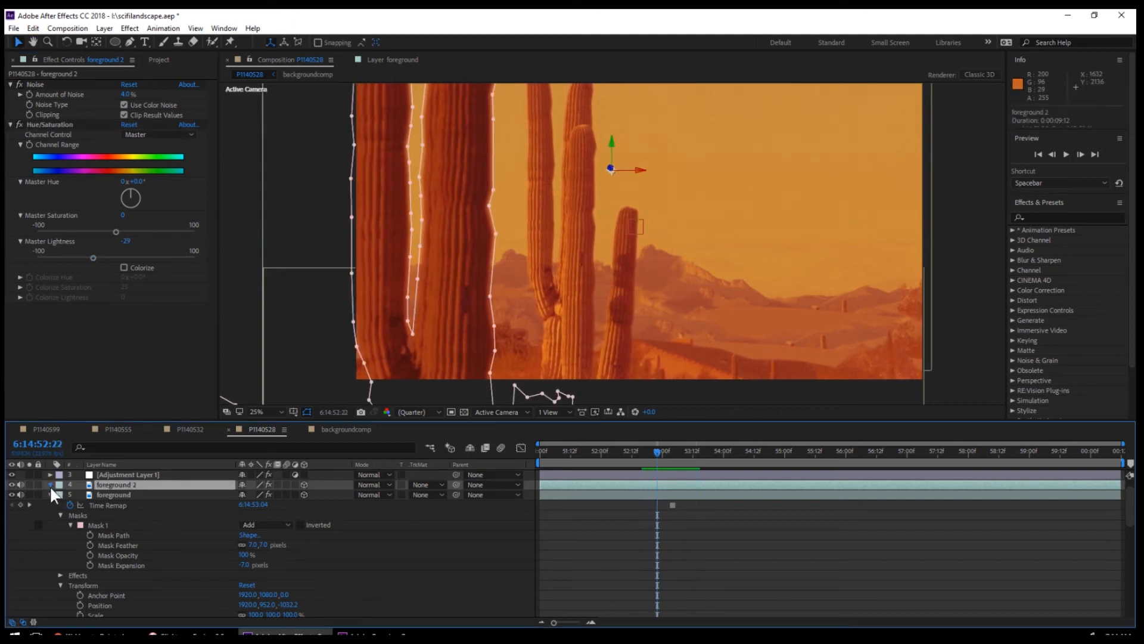
pyautogui.click(50, 485)
pyautogui.click(60, 505)
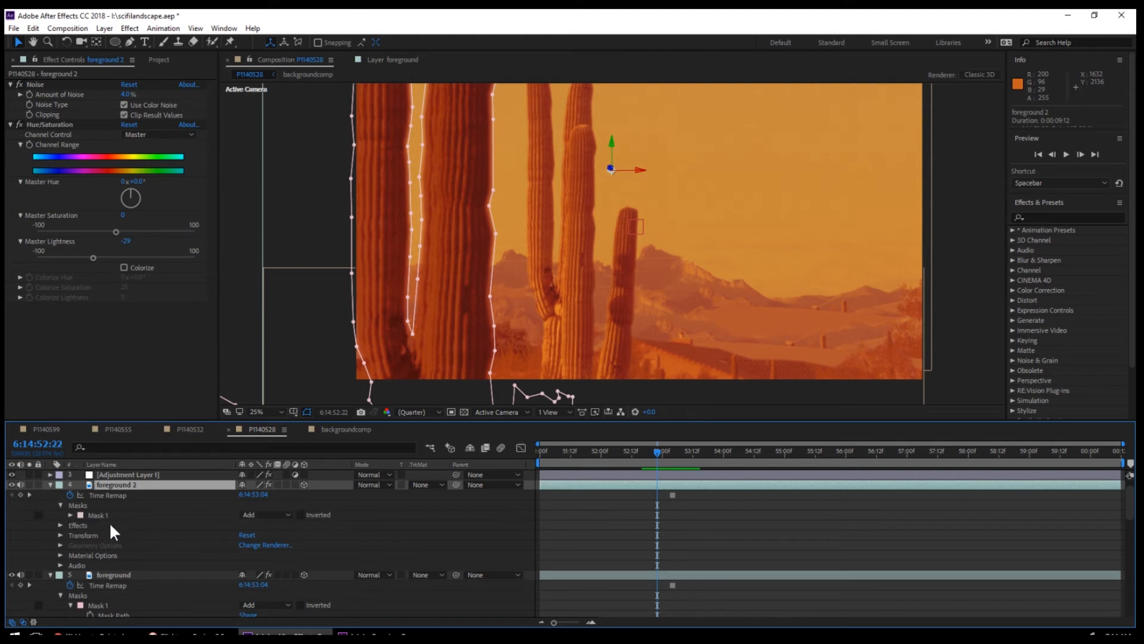
pyautogui.click(70, 515)
pyautogui.click(246, 534)
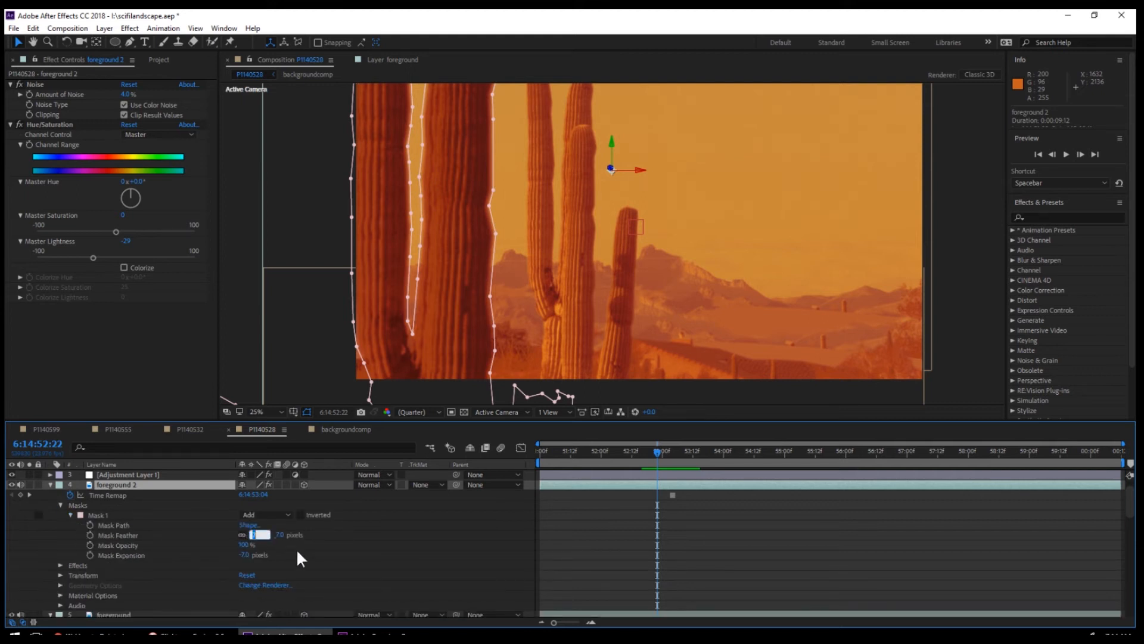
pyautogui.write('3')
pyautogui.press('Return')
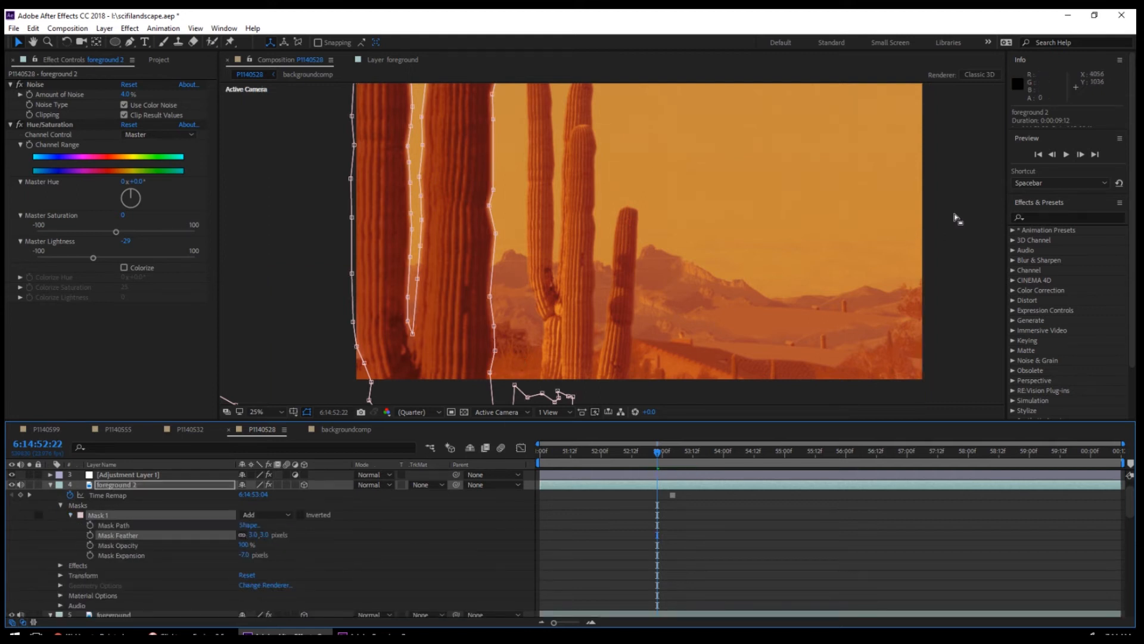
pyautogui.press('space')
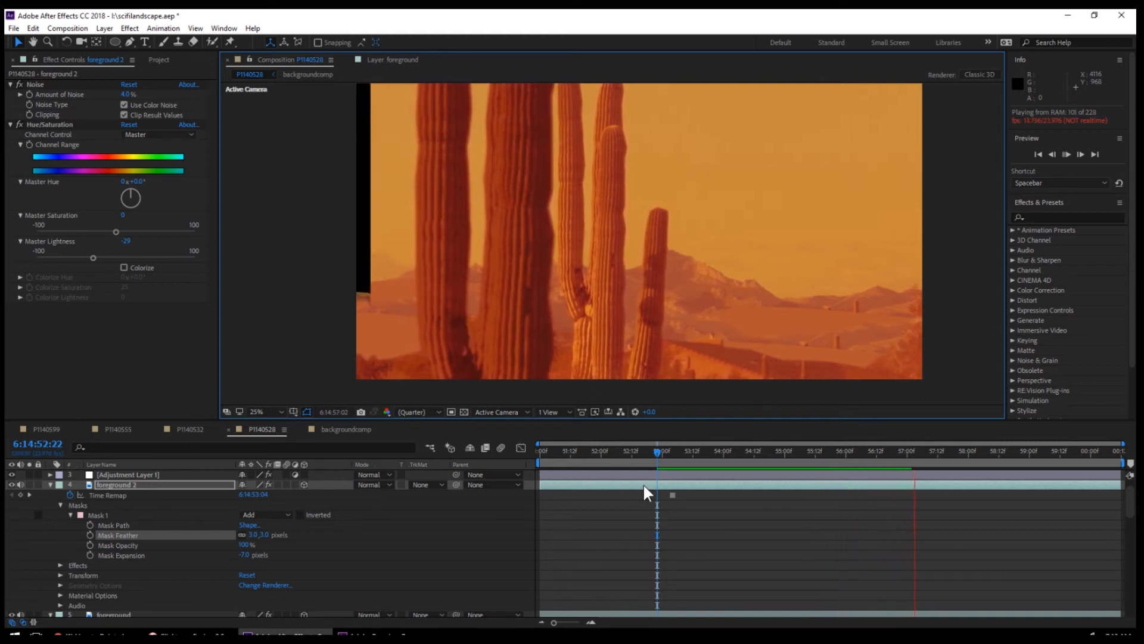
pyautogui.press('space')
# Enlarge the backgroundcomp composition to about 4100 × 2300 px with its aspect ratio locked, and scale the background layer up to cover the frame.
pyautogui.click(343, 428)
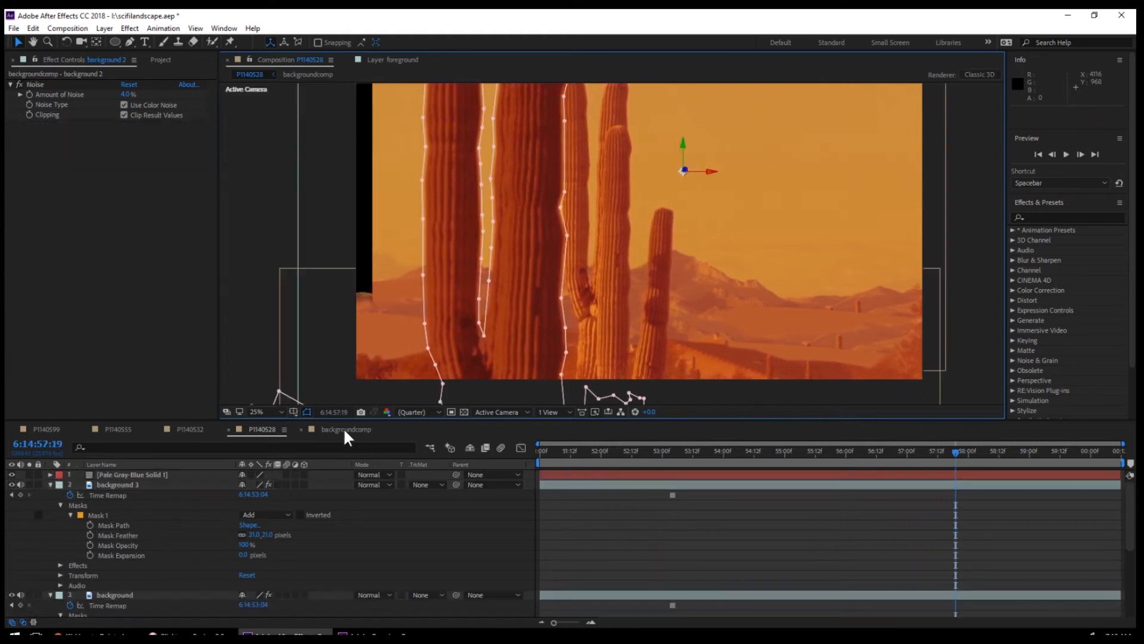
pyautogui.press(',')
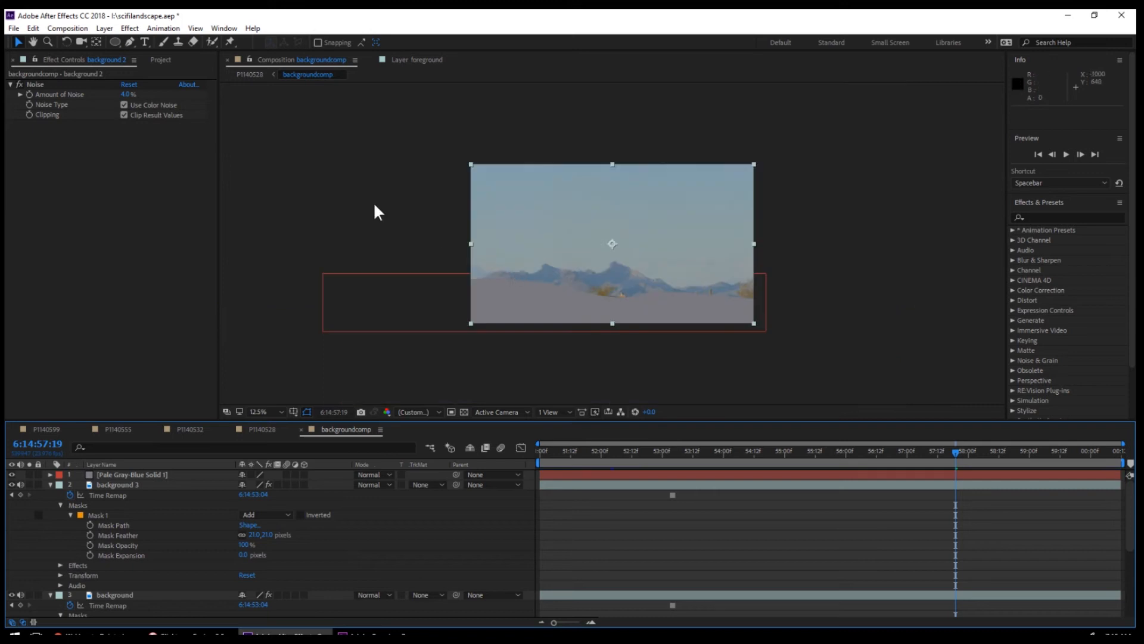
pyautogui.click(70, 30)
pyautogui.click(94, 58)
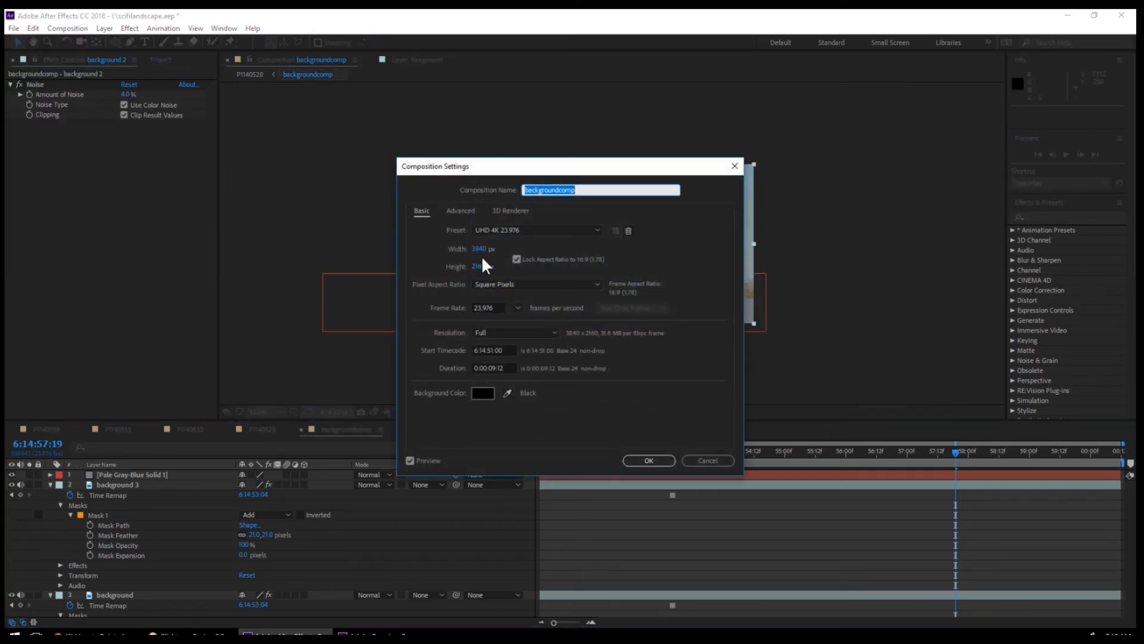
pyautogui.click(479, 249)
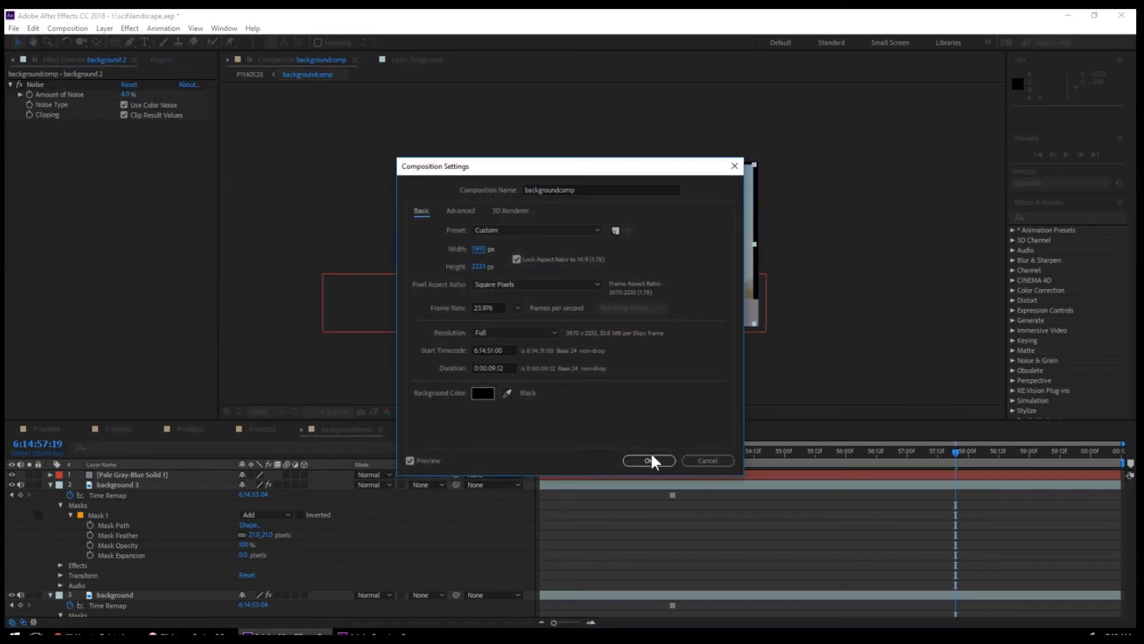
pyautogui.click(651, 460)
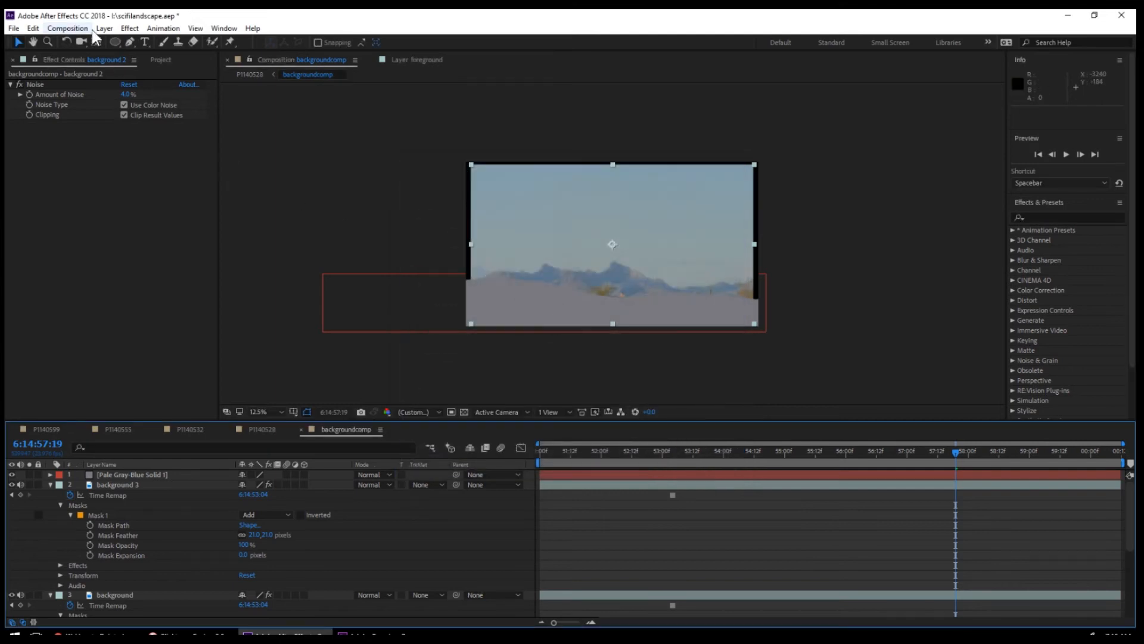
pyautogui.click(89, 29)
pyautogui.click(87, 60)
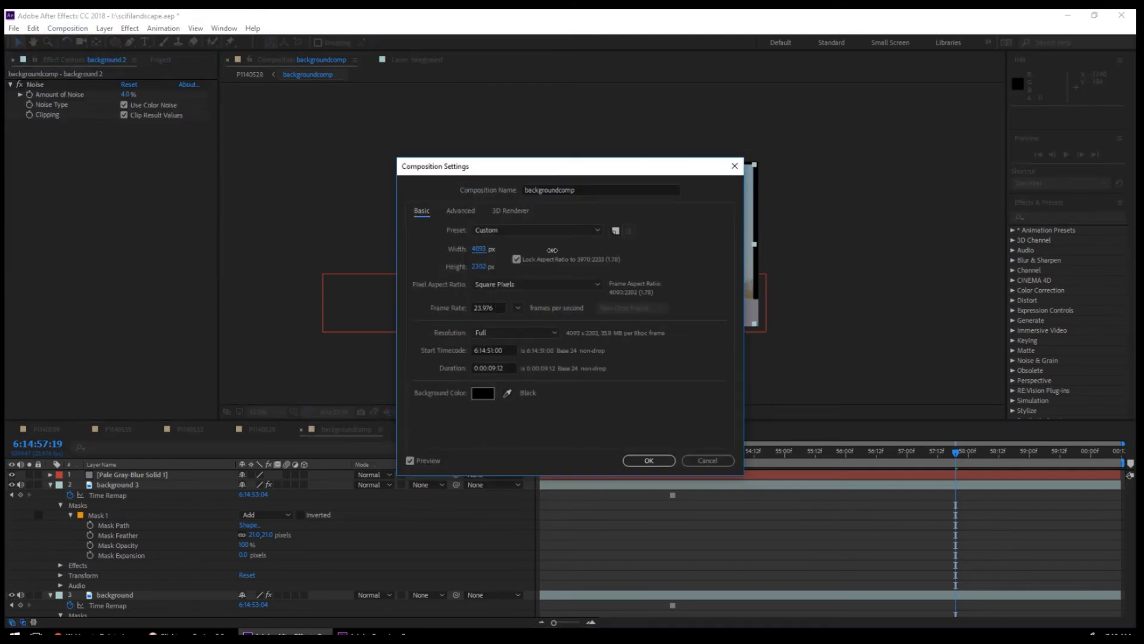
pyautogui.moveTo(552, 250); pyautogui.dragTo(561, 250)
pyautogui.press('Return')
pyautogui.moveTo(469, 165); pyautogui.dragTo(460, 158)
# Reshape the Pale Gray-Blue Solid's mask along the mountain base by adding and moving points to form an uneven ridge line.
pyautogui.scroll(1, 667, 317)
pyautogui.click(835, 354)
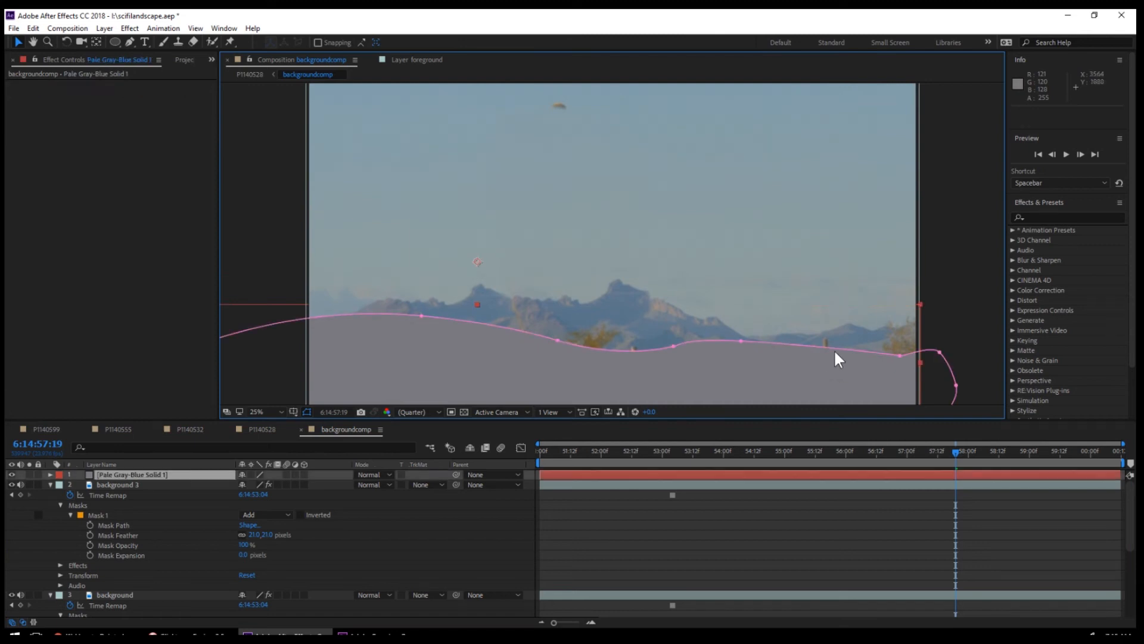
pyautogui.press('g')
pyautogui.moveTo(827, 348); pyautogui.dragTo(826, 338)
pyautogui.moveTo(641, 350); pyautogui.dragTo(603, 326)
pyautogui.moveTo(558, 341); pyautogui.dragTo(549, 333)
pyautogui.moveTo(319, 317); pyautogui.dragTo(319, 333)
pyautogui.press('v')
# Increase the mask feather of the Pale Gray-Blue Solid and save the project.
pyautogui.click(51, 475)
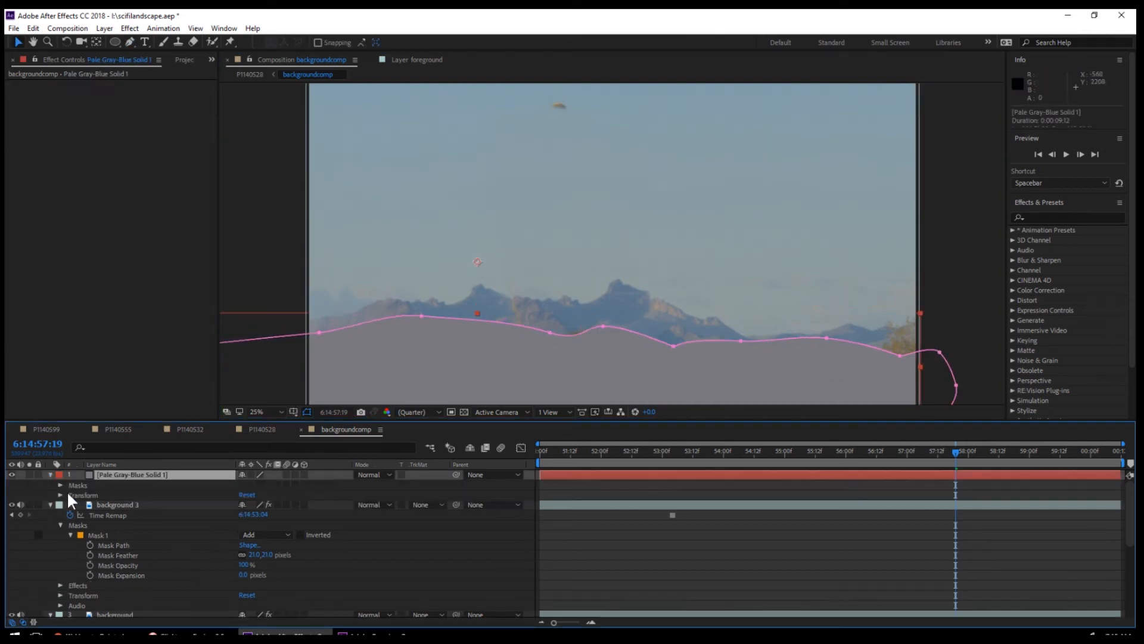
pyautogui.click(61, 485)
pyautogui.click(70, 495)
pyautogui.moveTo(255, 515); pyautogui.dragTo(269, 515)
pyautogui.click(13, 28)
pyautogui.click(23, 123)
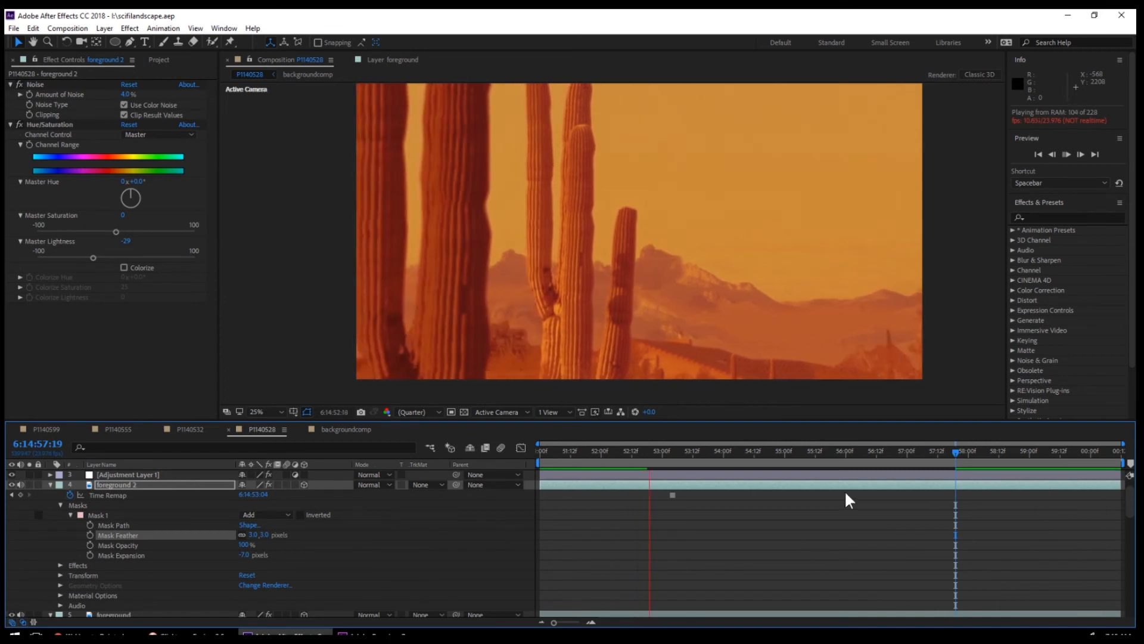
# Add the expression wiggle(2,4) to the Position property of Null 1.
pyautogui.click(163, 28)
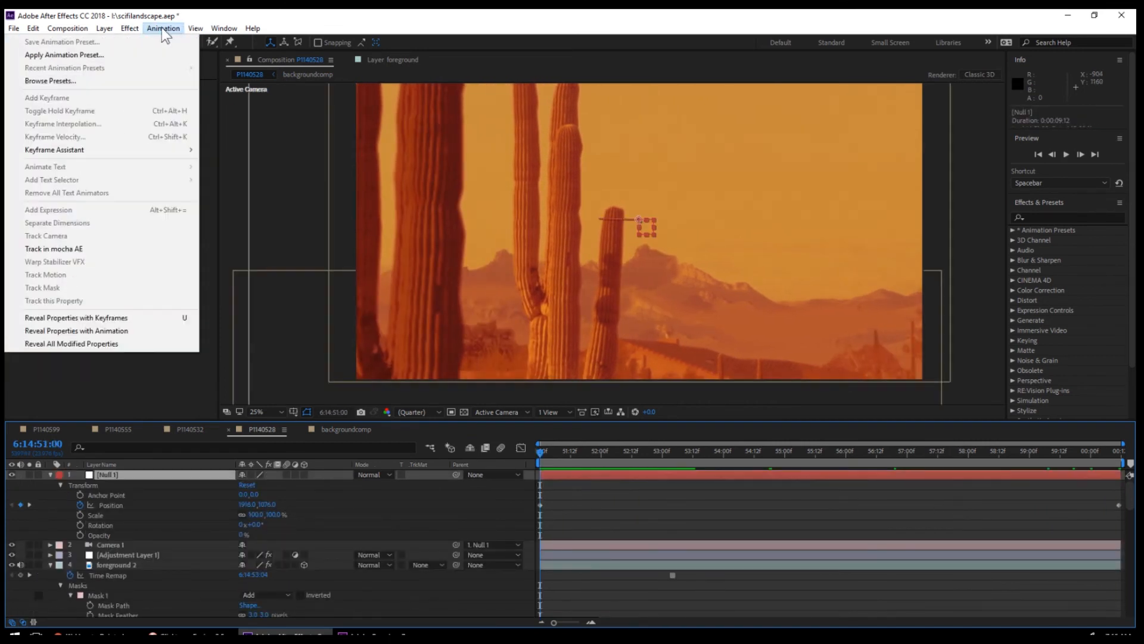
pyautogui.click(134, 128)
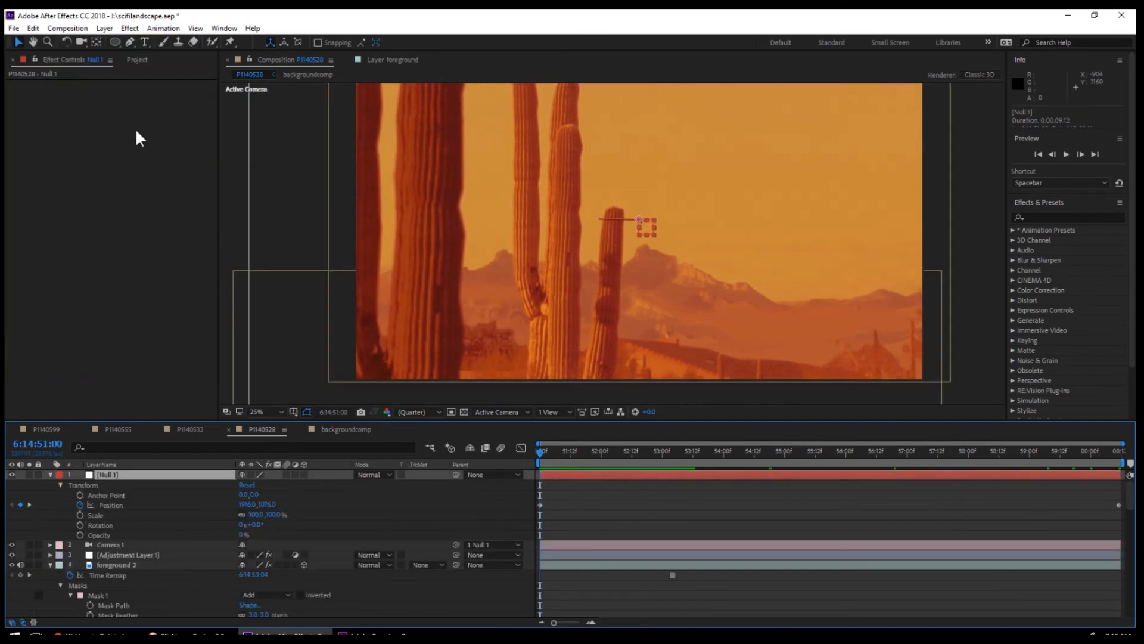
pyautogui.click(116, 505)
pyautogui.click(152, 30)
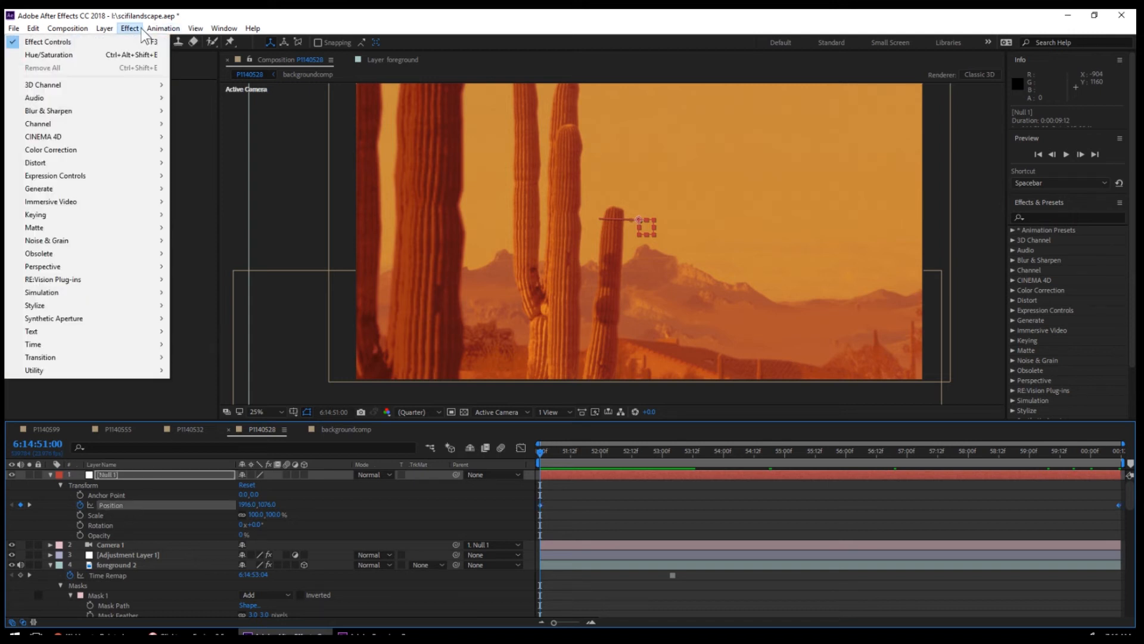
pyautogui.click(129, 217)
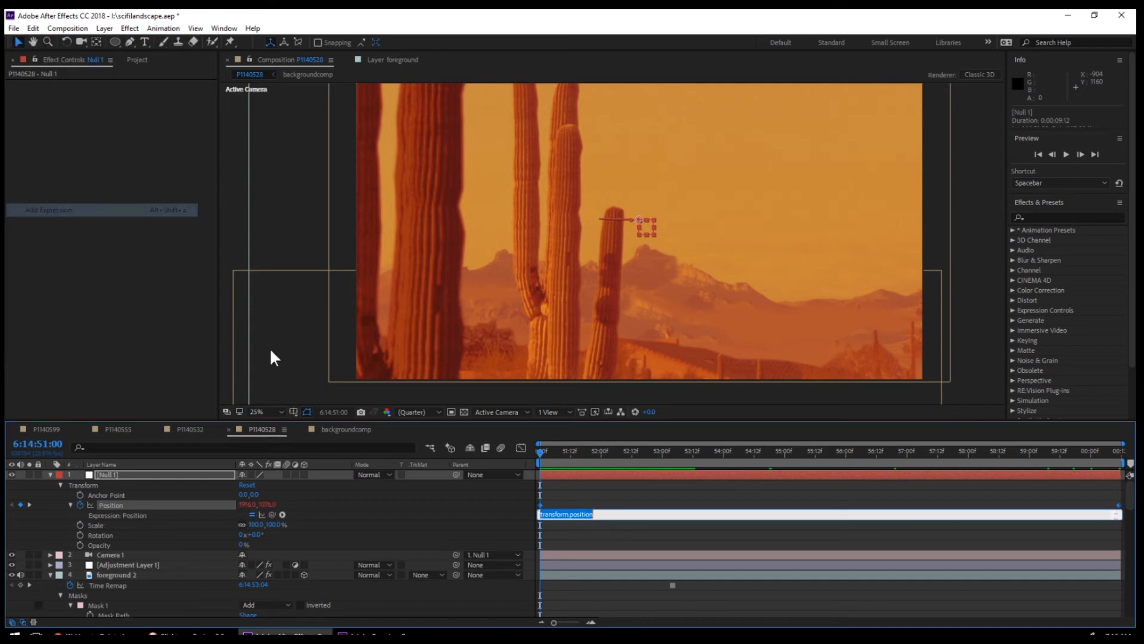
pyautogui.write('wiggle(')
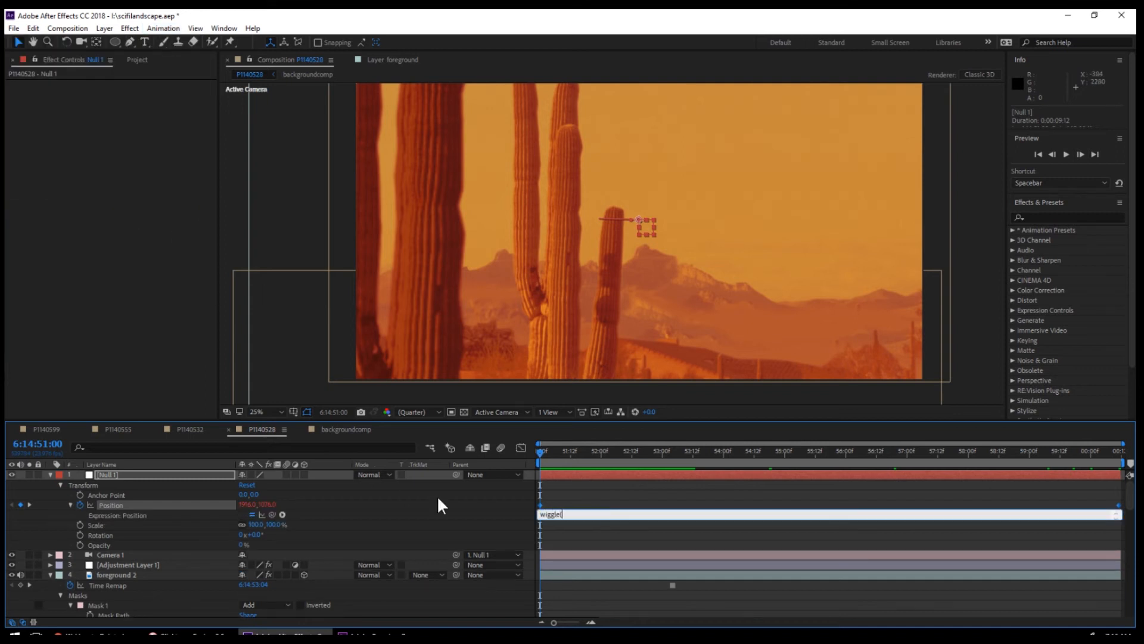
pyautogui.click(717, 301)
# Preview the wiggling camera move from the start of the composition.
pyautogui.press('space')
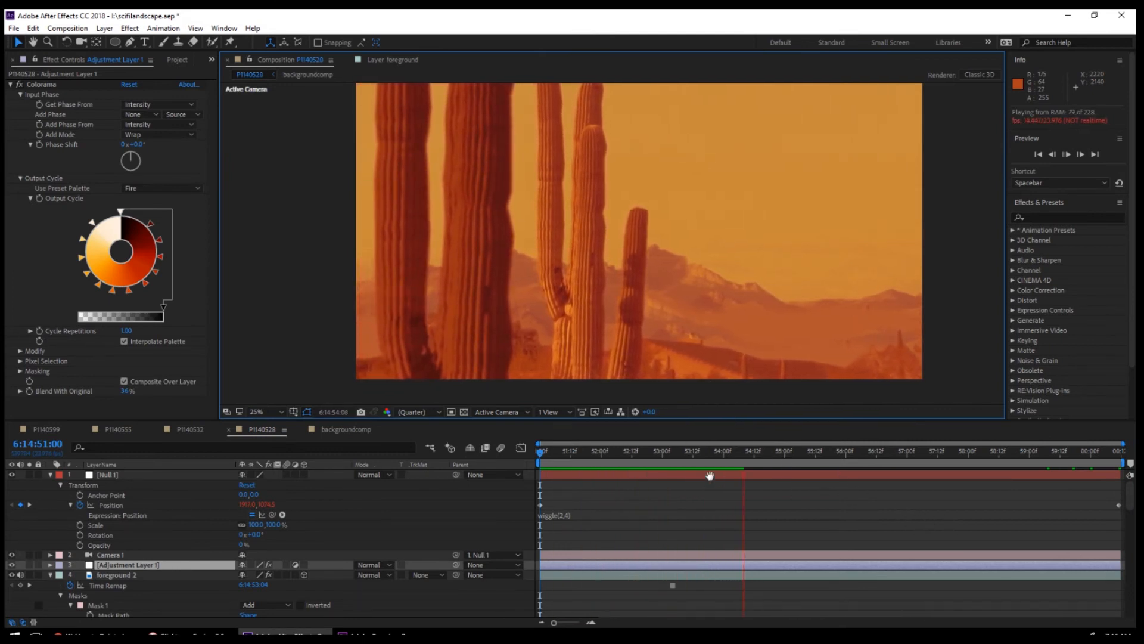
pyautogui.press('space')
pyautogui.moveTo(572, 452); pyautogui.dragTo(506, 461)
pyautogui.press('space')
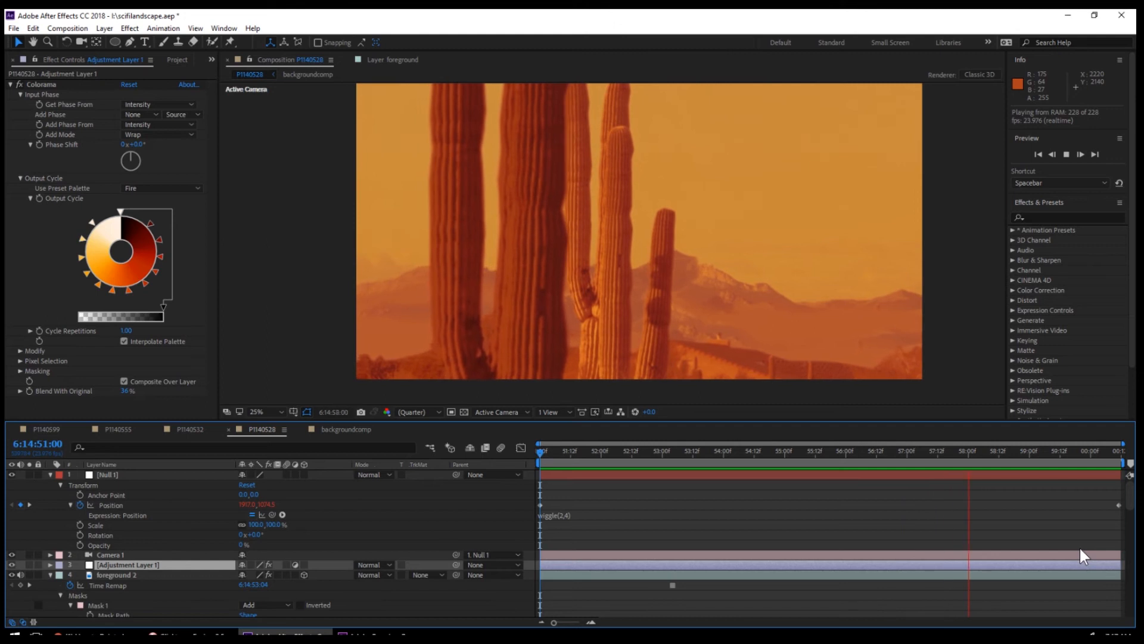
# Change the Null 1 position expression to wiggle(2,14) and preview the stronger camera shake.
pyautogui.click(566, 514)
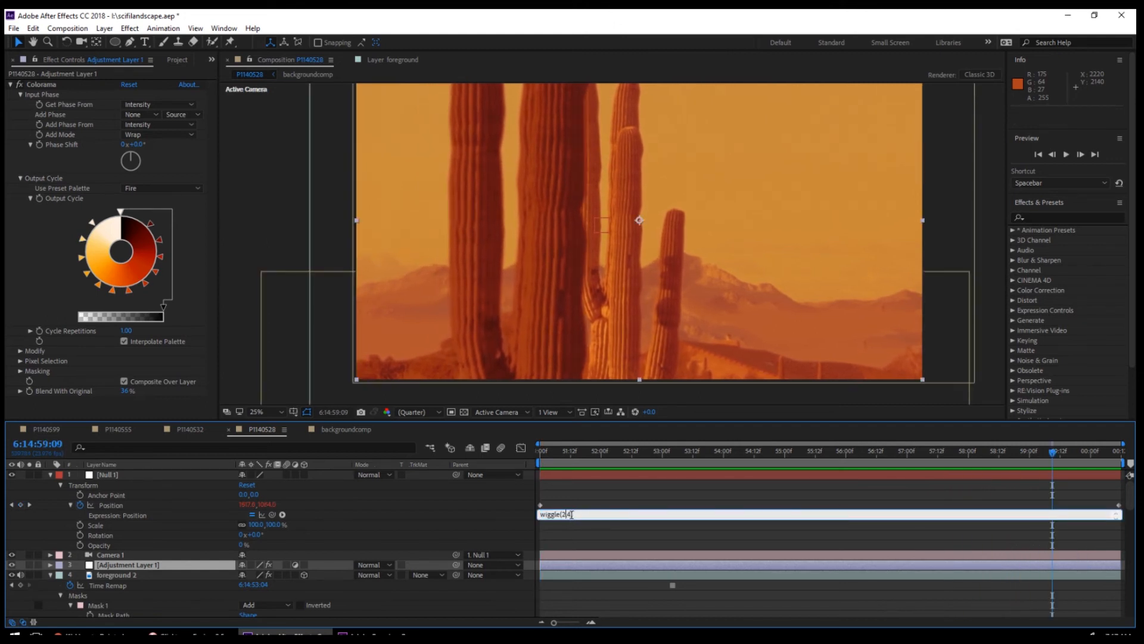
pyautogui.click(583, 462)
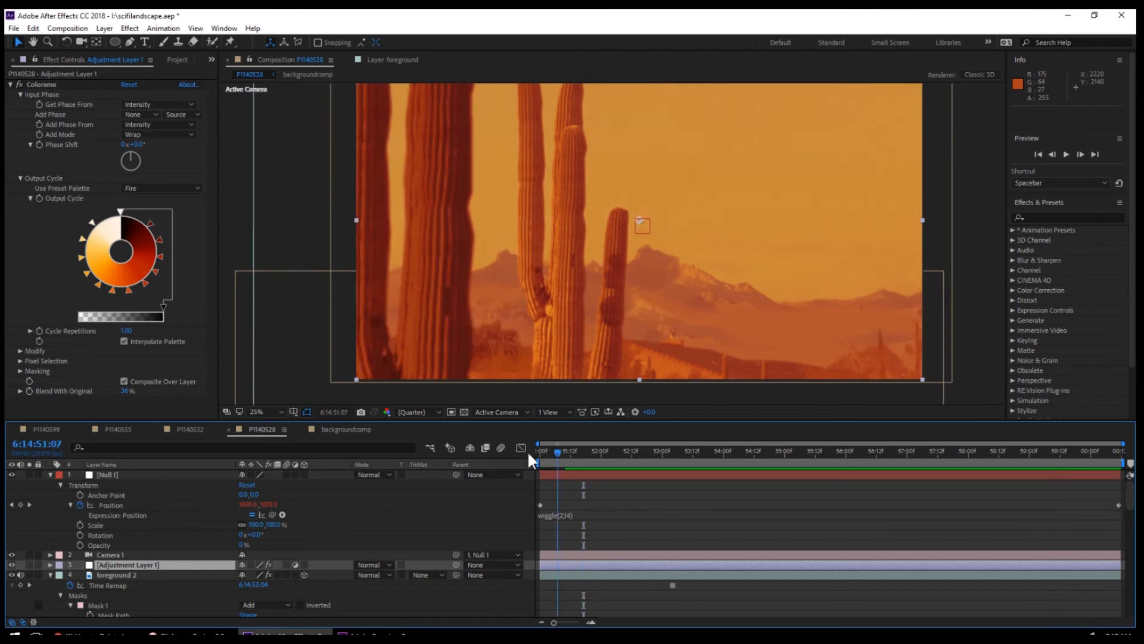
pyautogui.press('space')
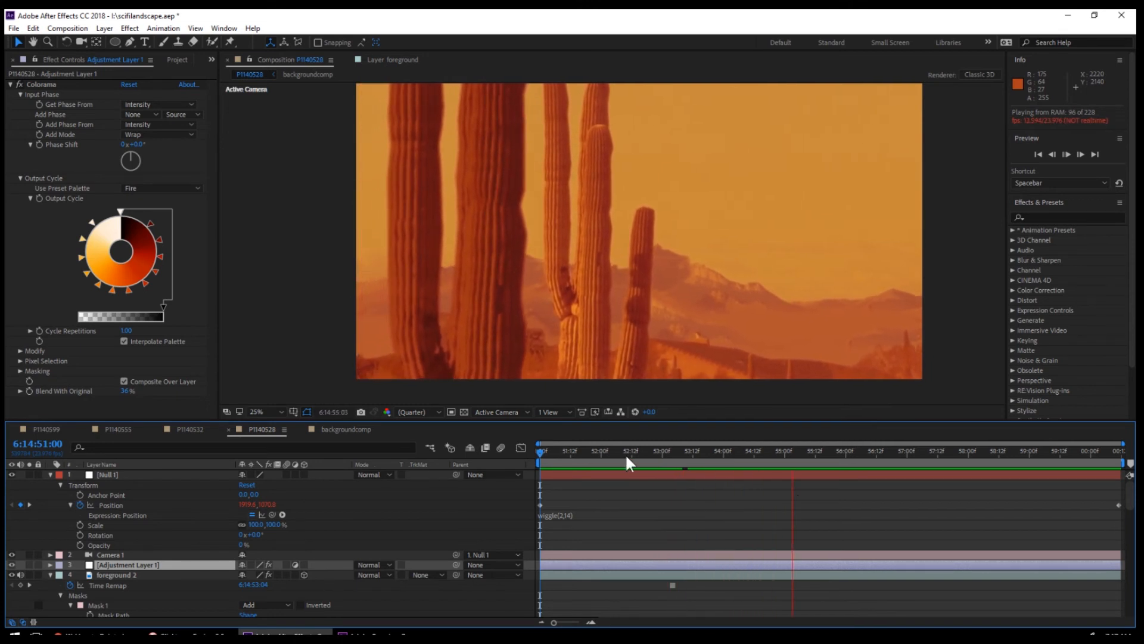
pyautogui.press('space')
# Try wiggle(12,14) as the Null 1 position expression, preview the faster shake and undo the edit.
pyautogui.click(562, 513)
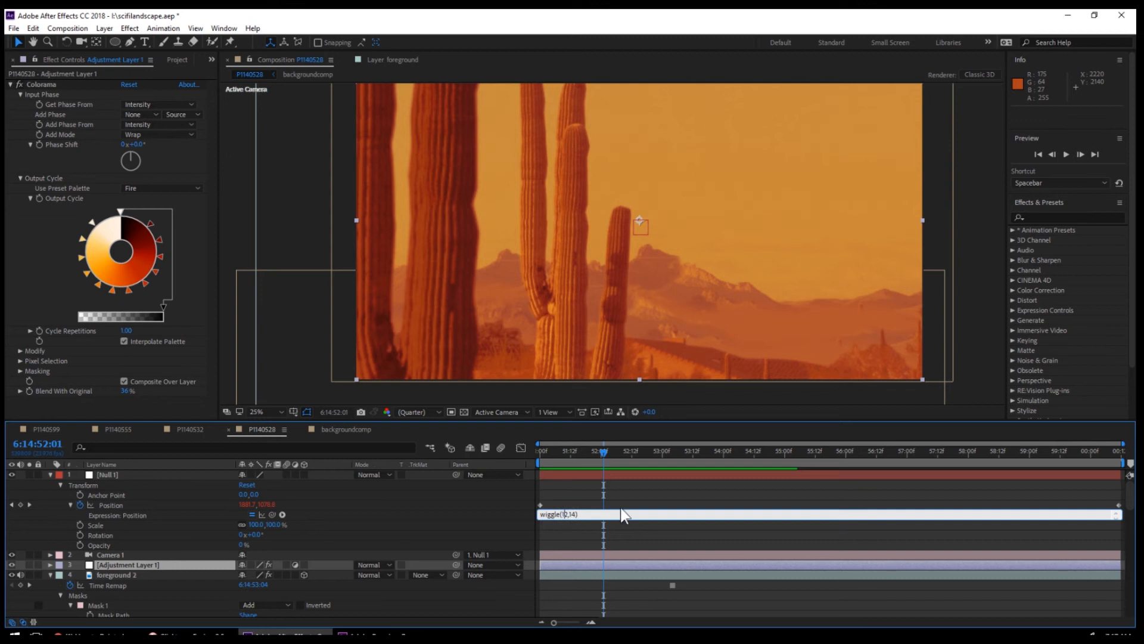
pyautogui.moveTo(600, 454); pyautogui.dragTo(540, 459)
pyautogui.press('space')
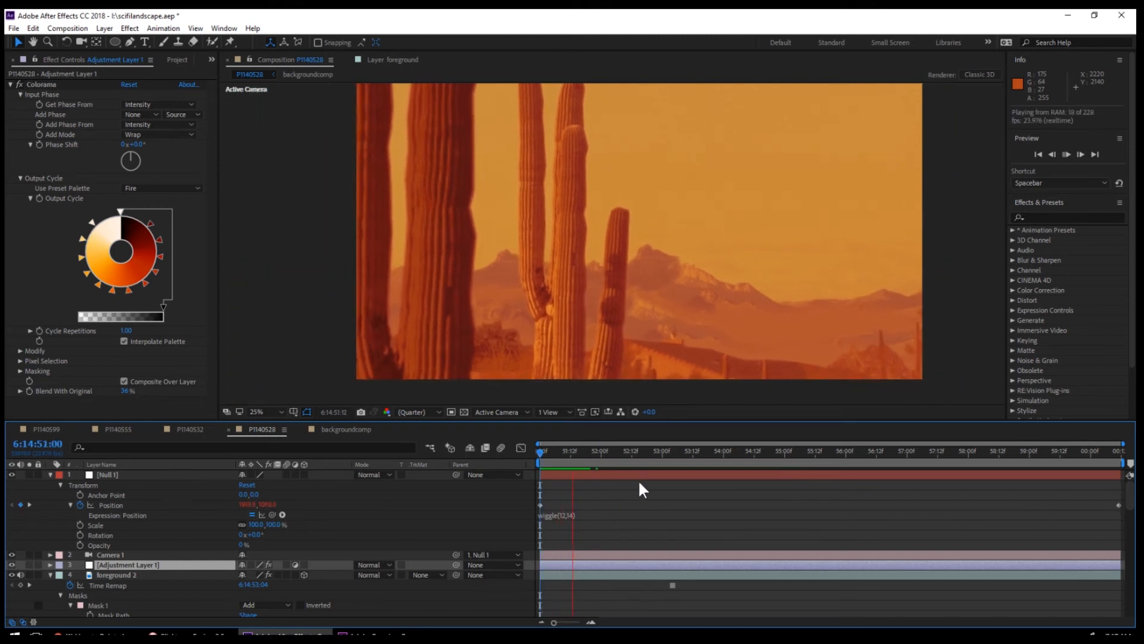
pyautogui.hotkey('ctrl', 'z')
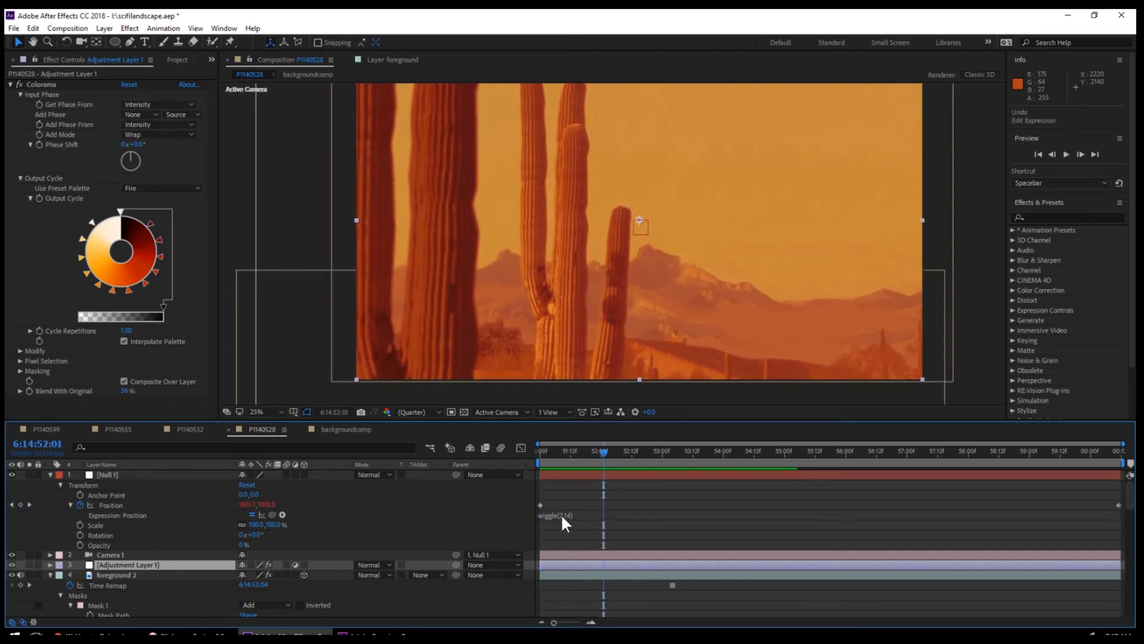
# Set the Null 1 position expression to wiggle(2,10) and preview the camera move from the start.
pyautogui.click(563, 516)
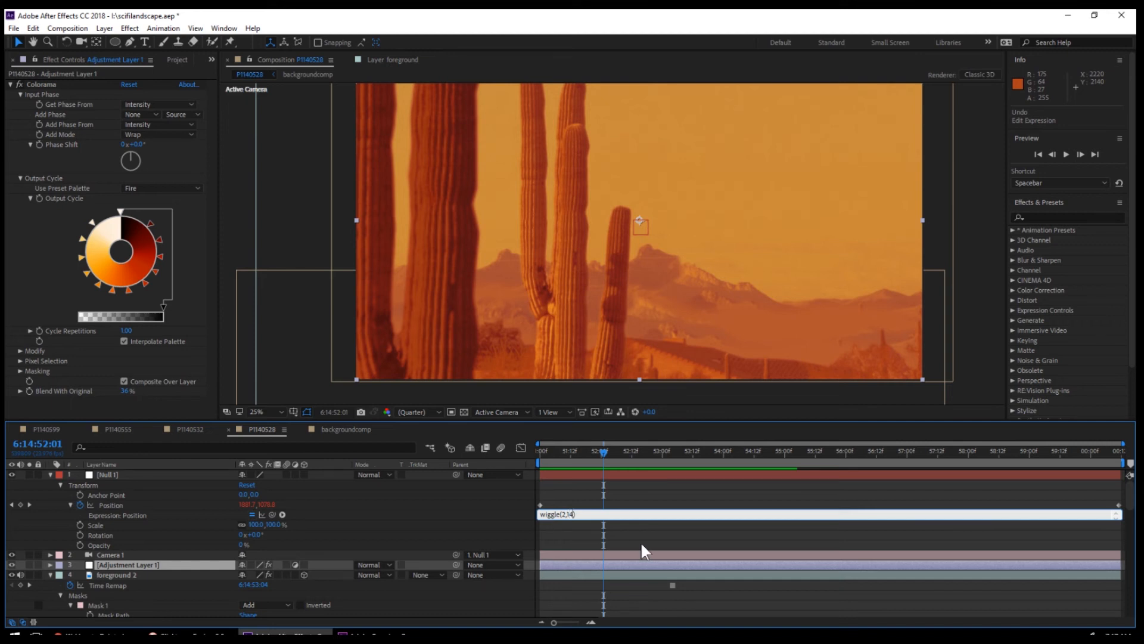
pyautogui.moveTo(600, 453); pyautogui.dragTo(513, 456)
pyautogui.press('space')
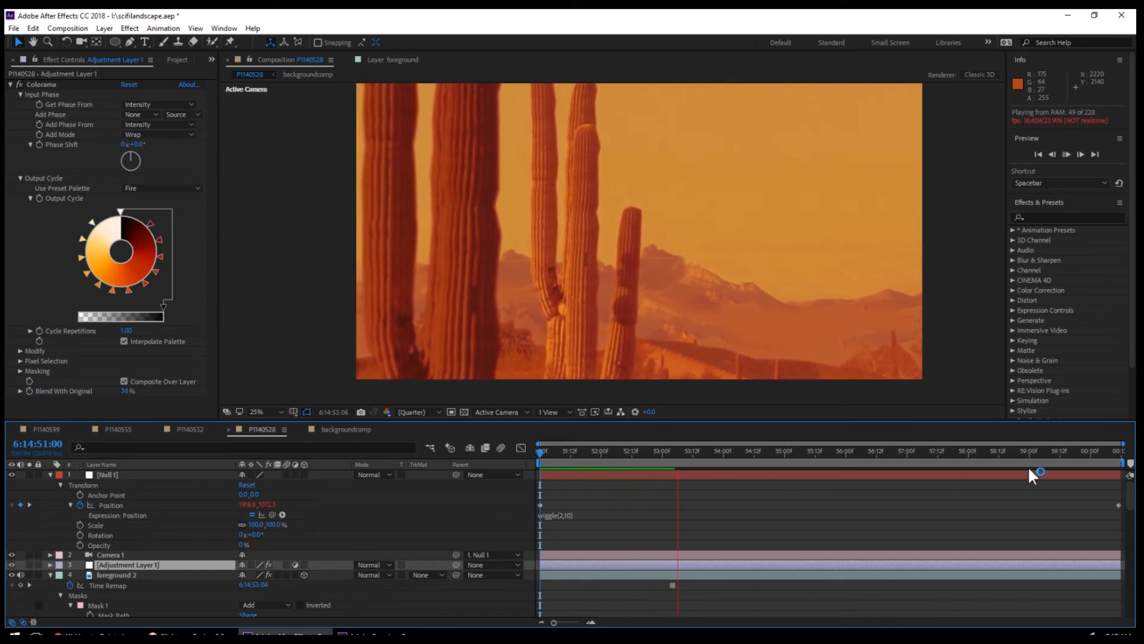
pyautogui.press('space')
# Keyframe the Null 1 scale from 85% at the start of the composition to 100% at its end.
pyautogui.press('Home')
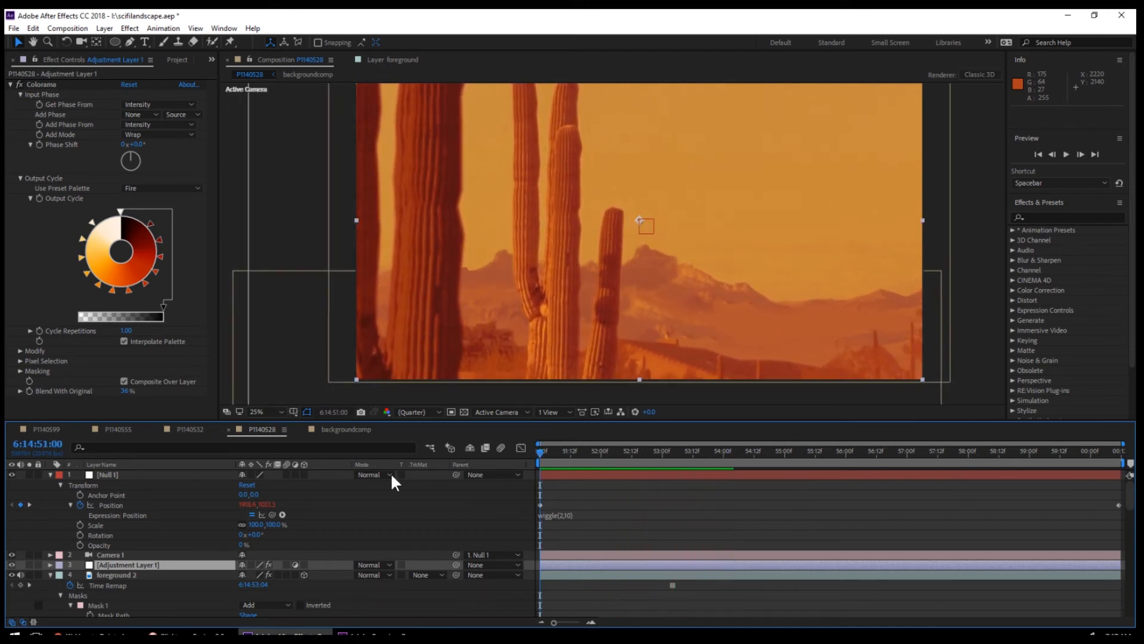
pyautogui.click(81, 527)
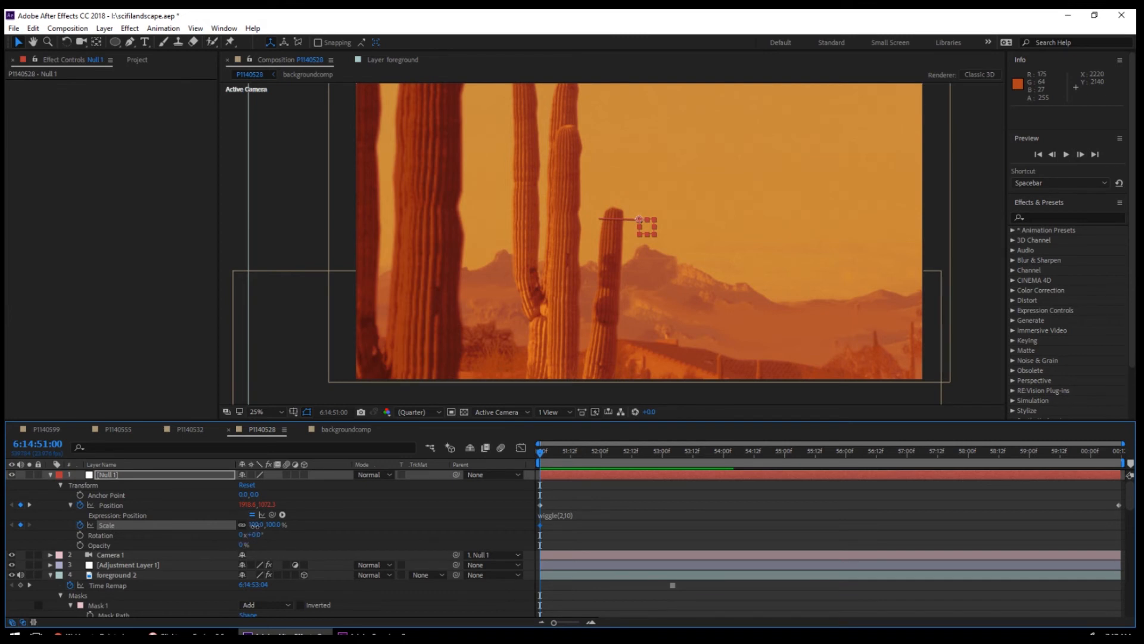
pyautogui.moveTo(255, 525); pyautogui.dragTo(244, 526)
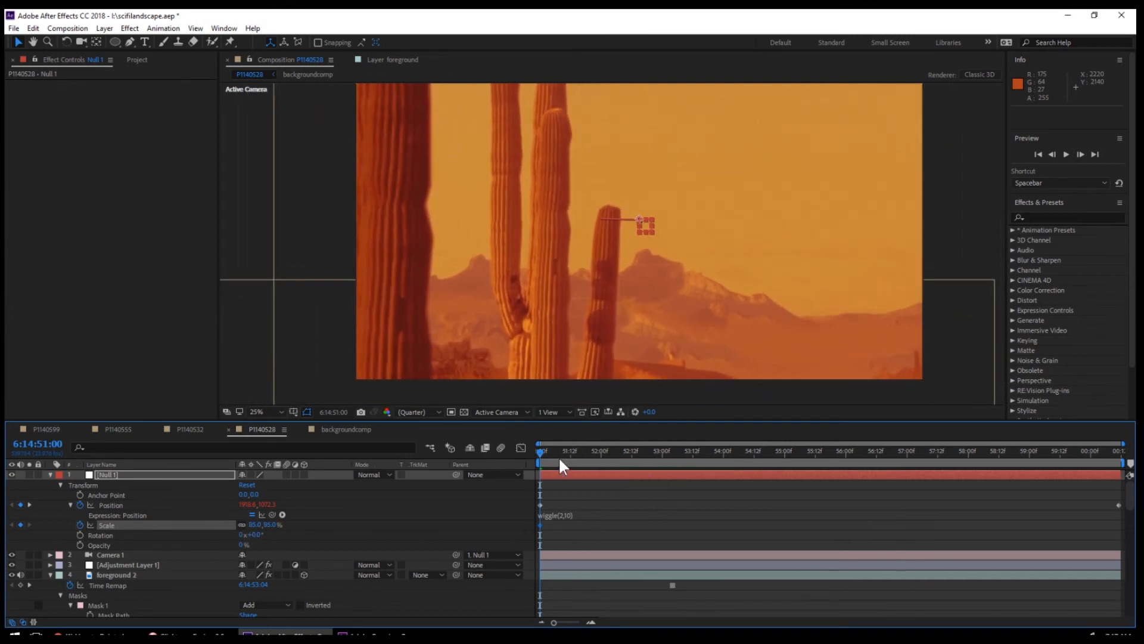
pyautogui.moveTo(560, 459); pyautogui.dragTo(1132, 470)
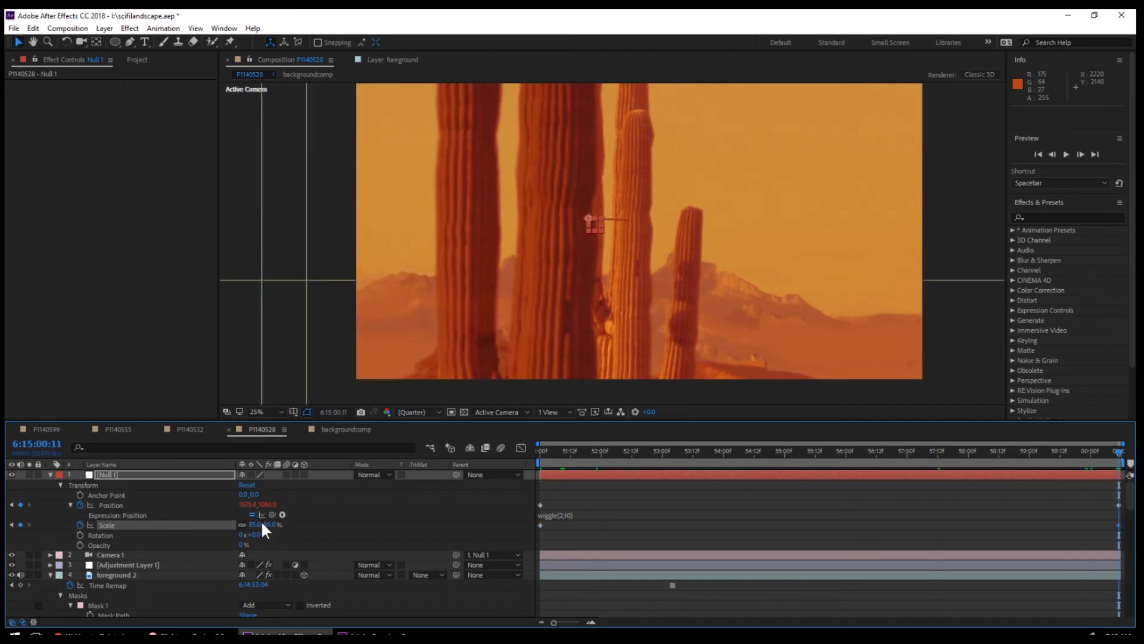
pyautogui.press('Return')
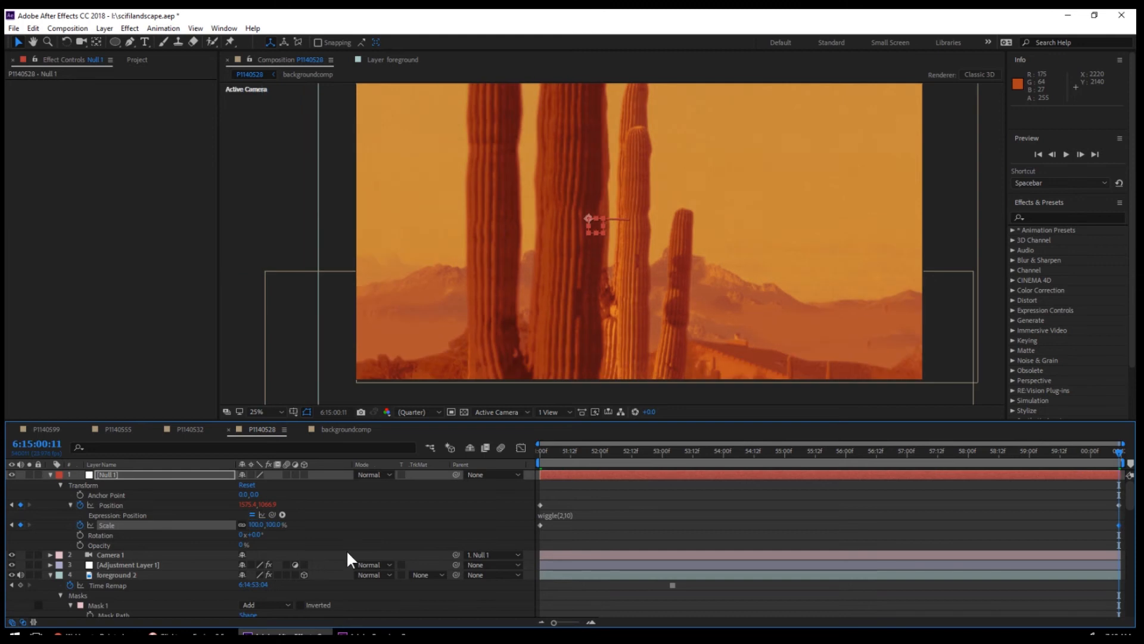
# Preview the scale animation from the start of the composition and save the project.
pyautogui.click(545, 452)
pyautogui.press('space')
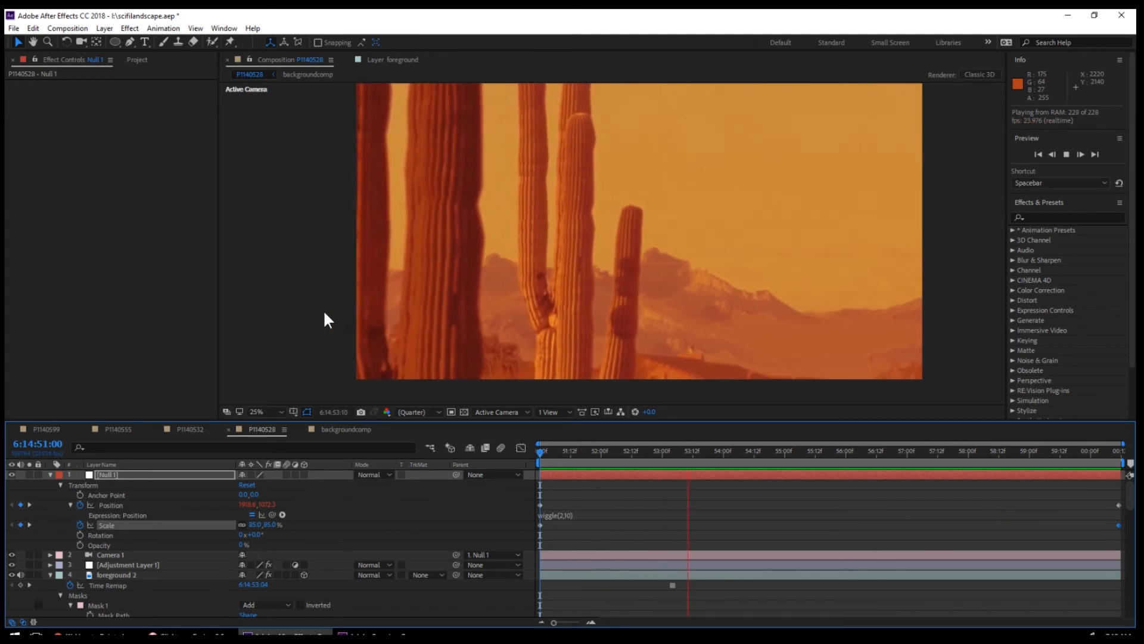
pyautogui.hotkey('ctrl', 's')
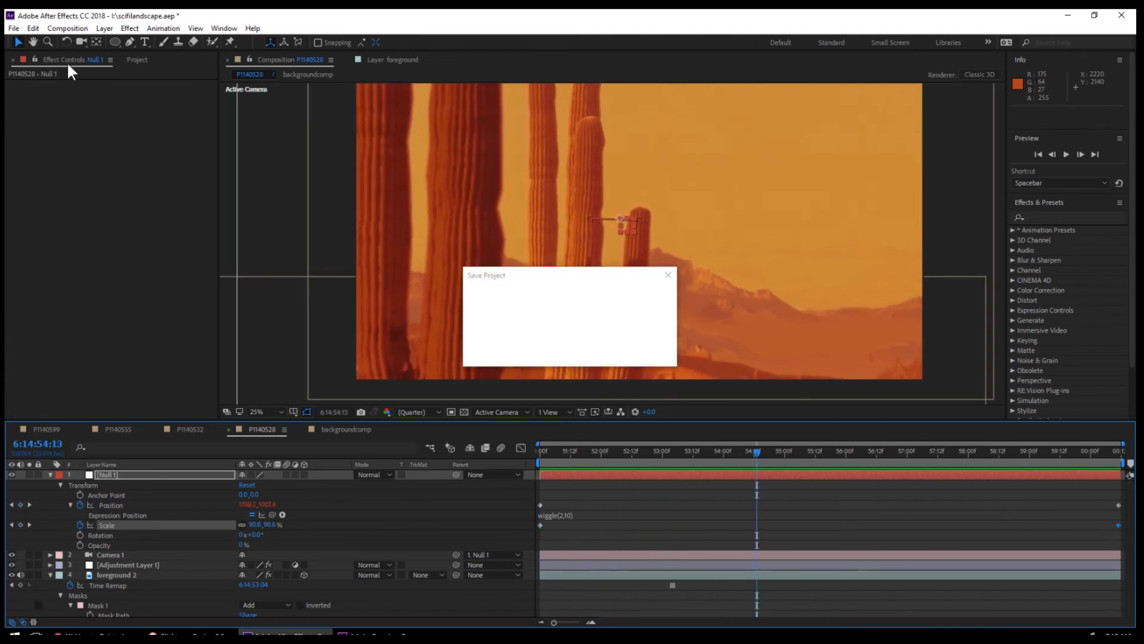
# Start a footage import, look through the Arizona clips and open the Cosmos folder on the Zona (I:) drive.
pyautogui.click(13, 28)
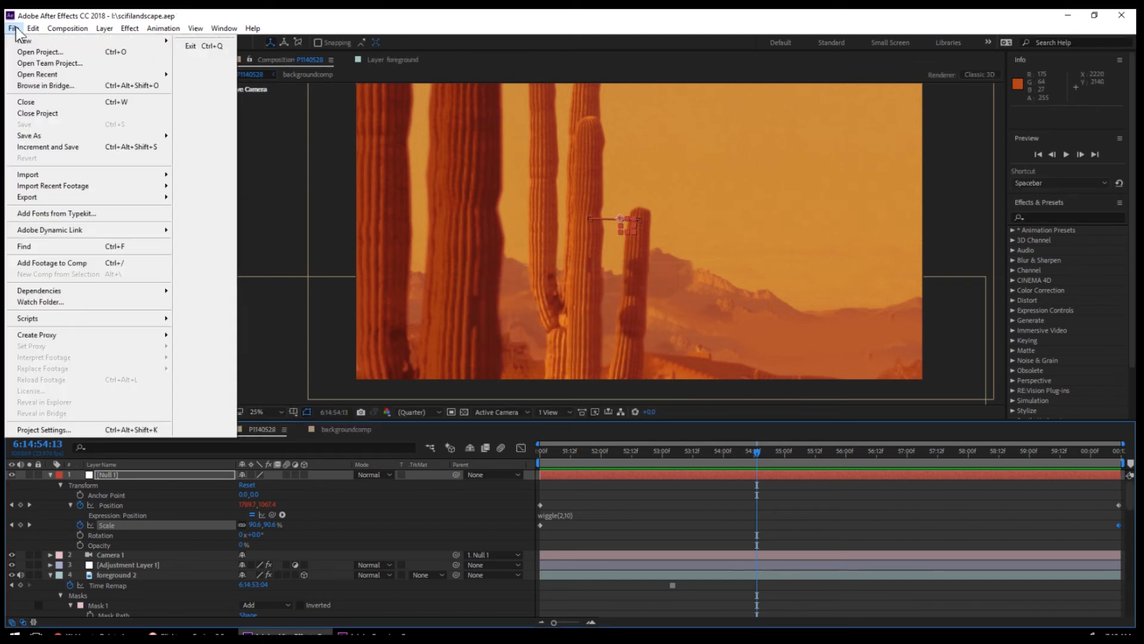
pyautogui.moveTo(36, 174)
pyautogui.click(197, 177)
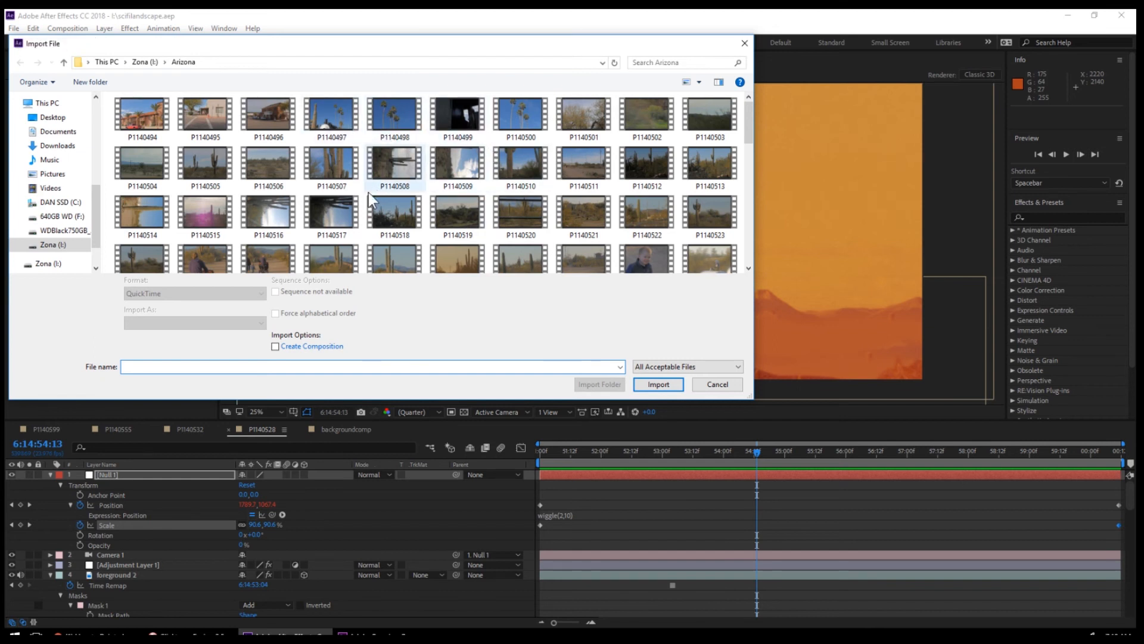
pyautogui.scroll(-5, 368, 192)
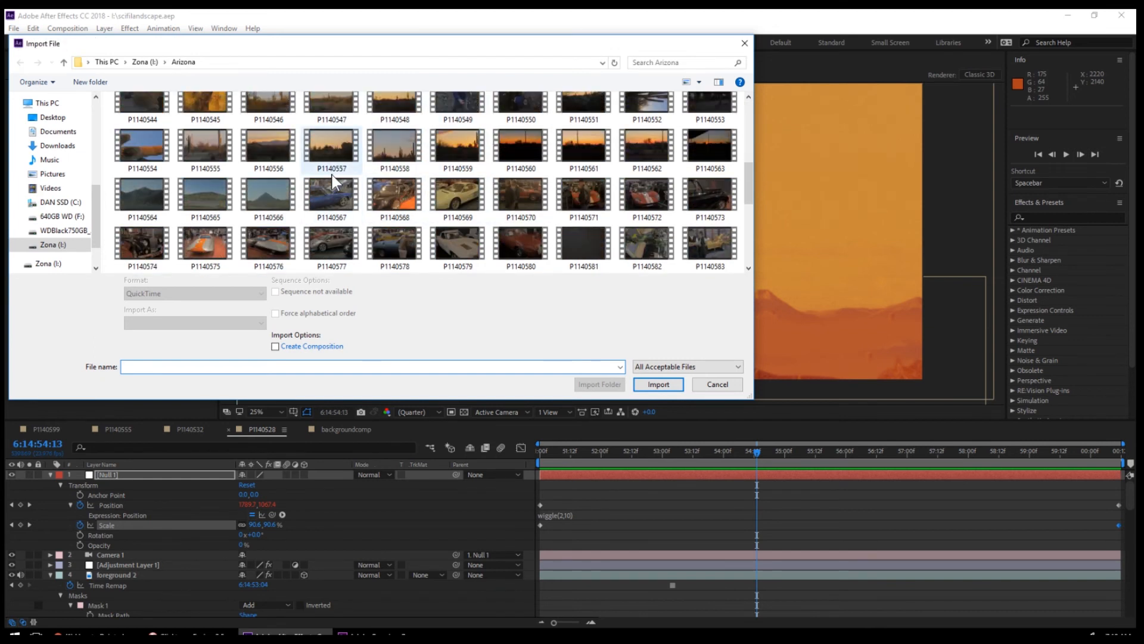
pyautogui.scroll(-5, 347, 203)
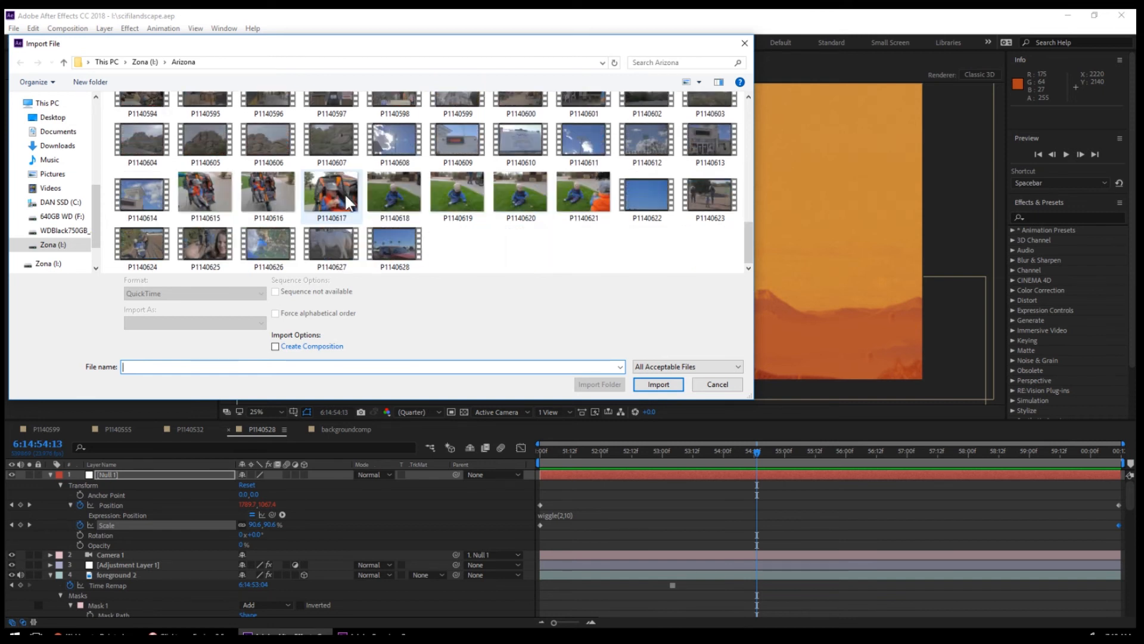
pyautogui.moveTo(241, 159)
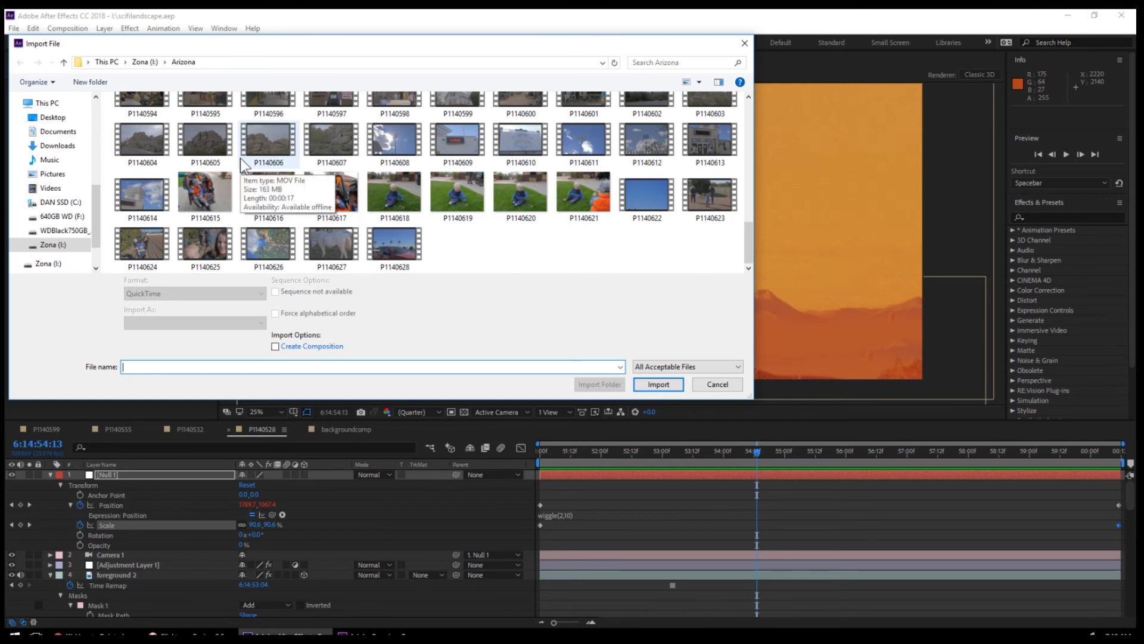
pyautogui.click(150, 62)
pyautogui.scroll(-10, 202, 209)
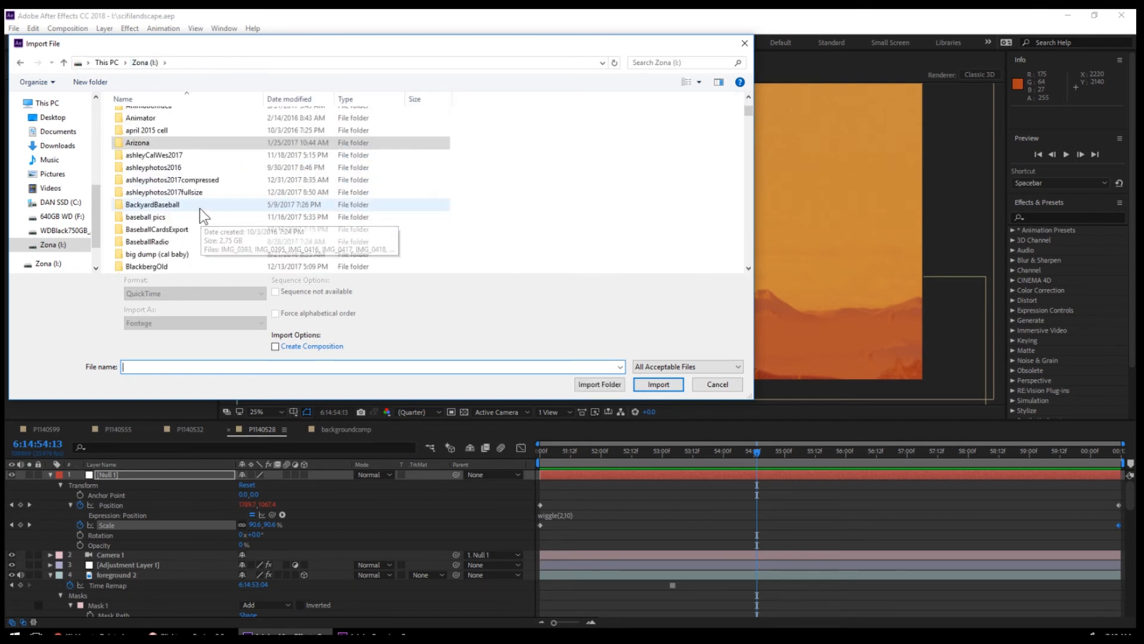
pyautogui.scroll(-5, 200, 214)
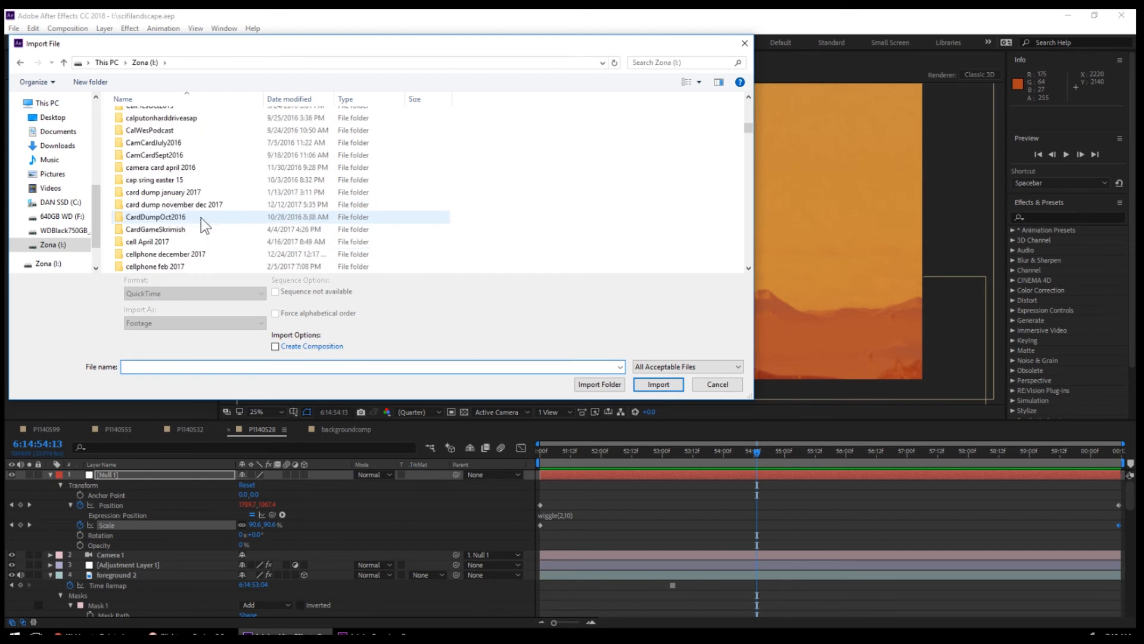
pyautogui.scroll(-3, 201, 217)
pyautogui.doubleClick(199, 206)
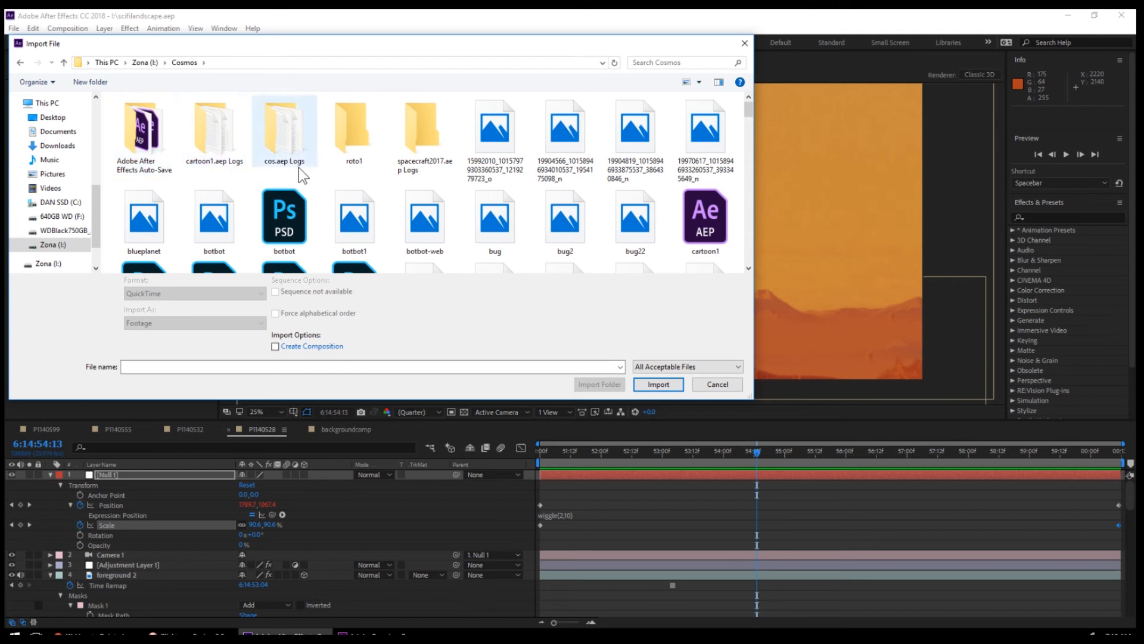
# Find the red nebula clip MOV_0043 in the Cosmos folder and import it as footage.
pyautogui.scroll(-1, 316, 191)
pyautogui.scroll(-4, 309, 185)
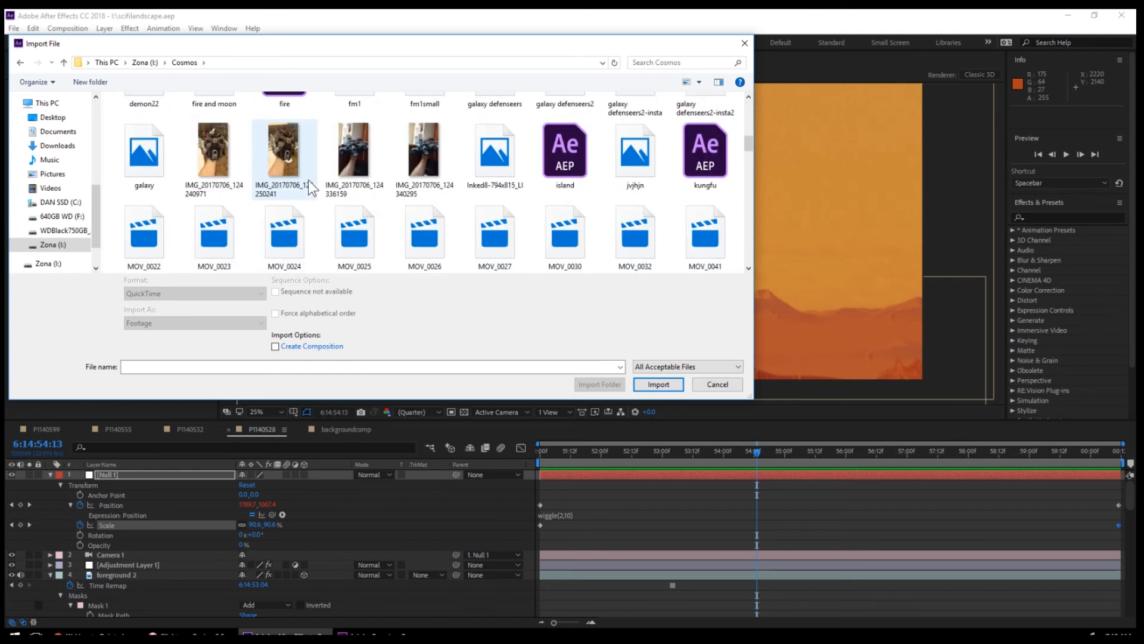
pyautogui.scroll(-3, 296, 186)
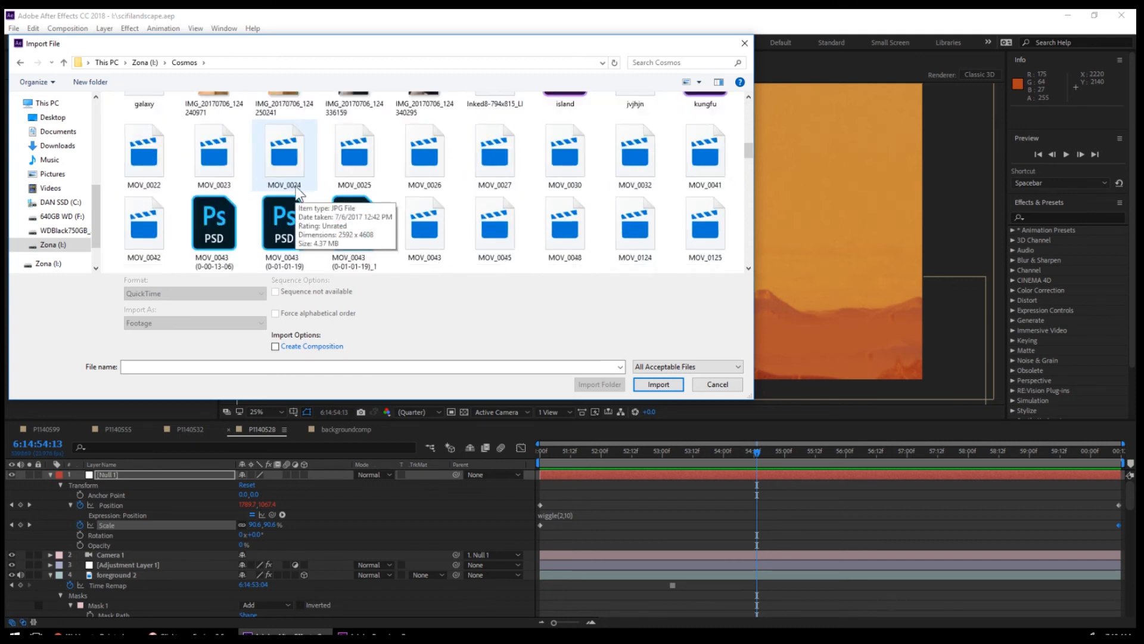
pyautogui.scroll(-5, 294, 185)
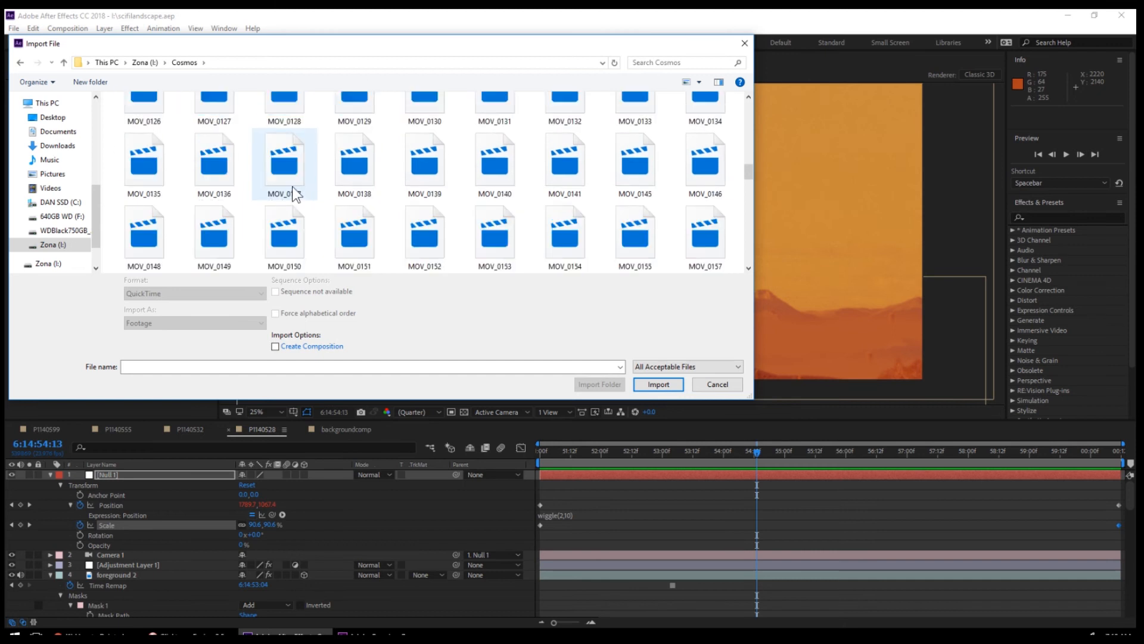
pyautogui.scroll(-10, 292, 186)
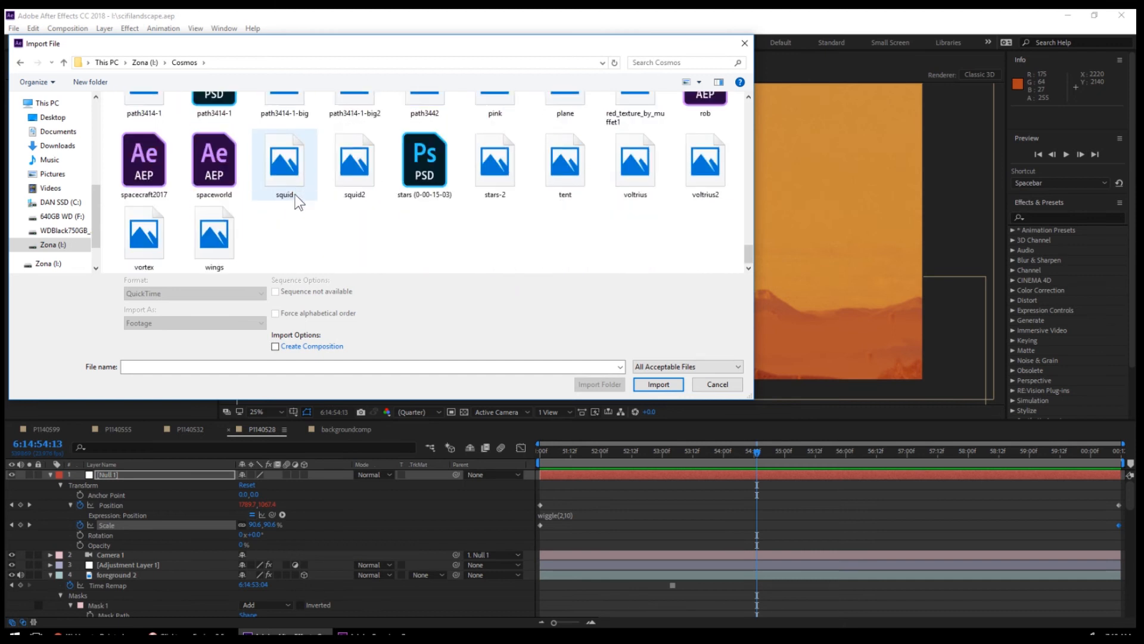
pyautogui.scroll(10, 296, 196)
pyautogui.scroll(5, 296, 198)
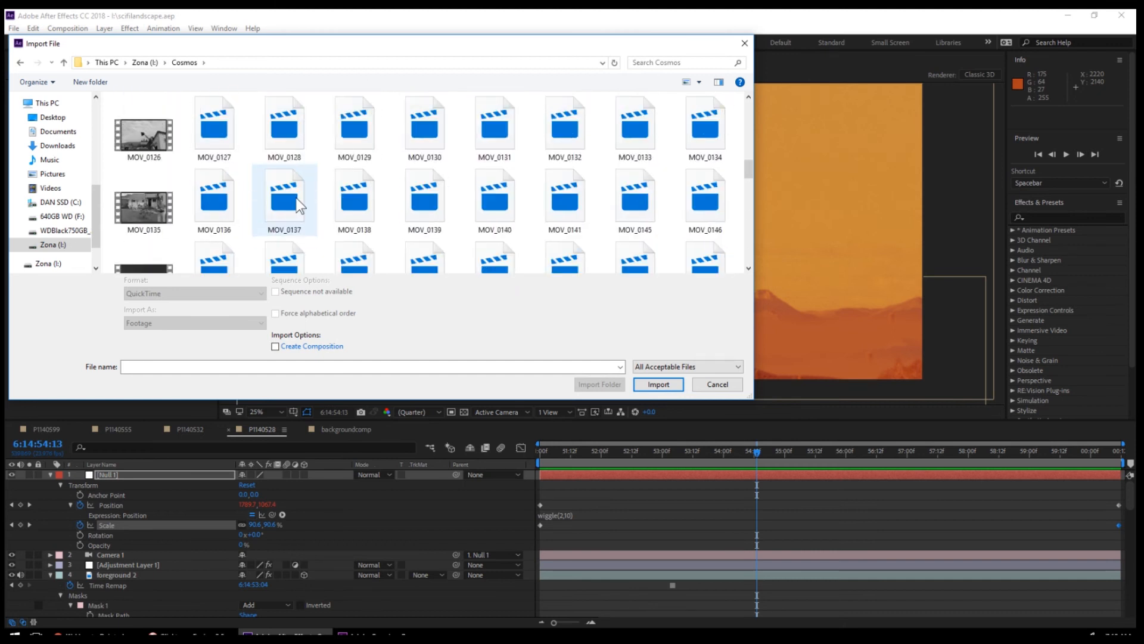
pyautogui.scroll(3, 297, 206)
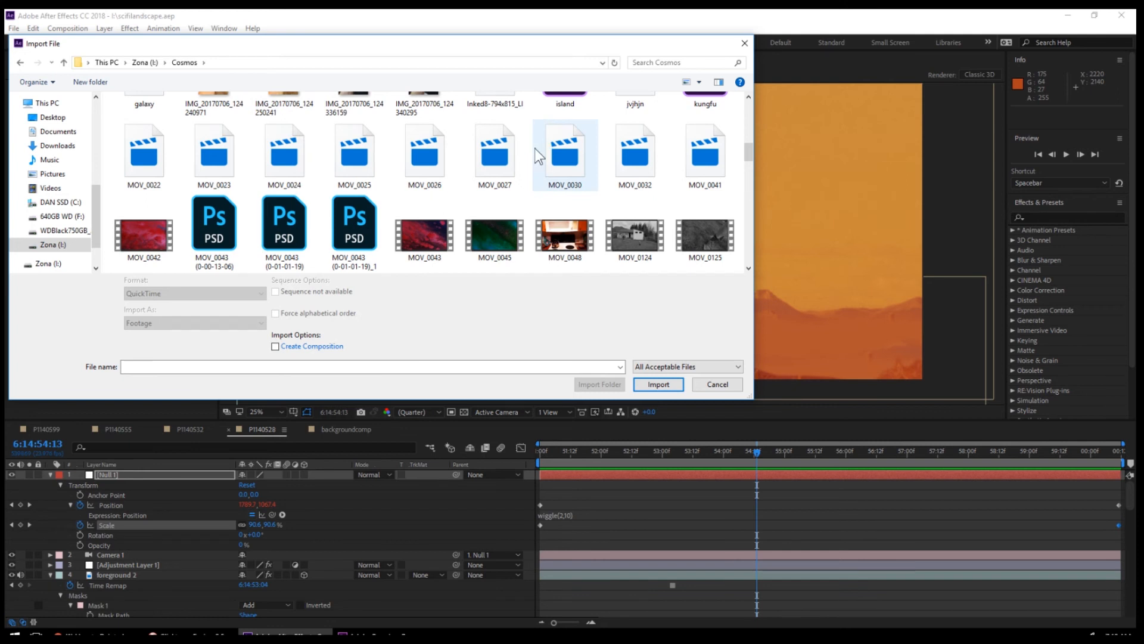
pyautogui.click(425, 236)
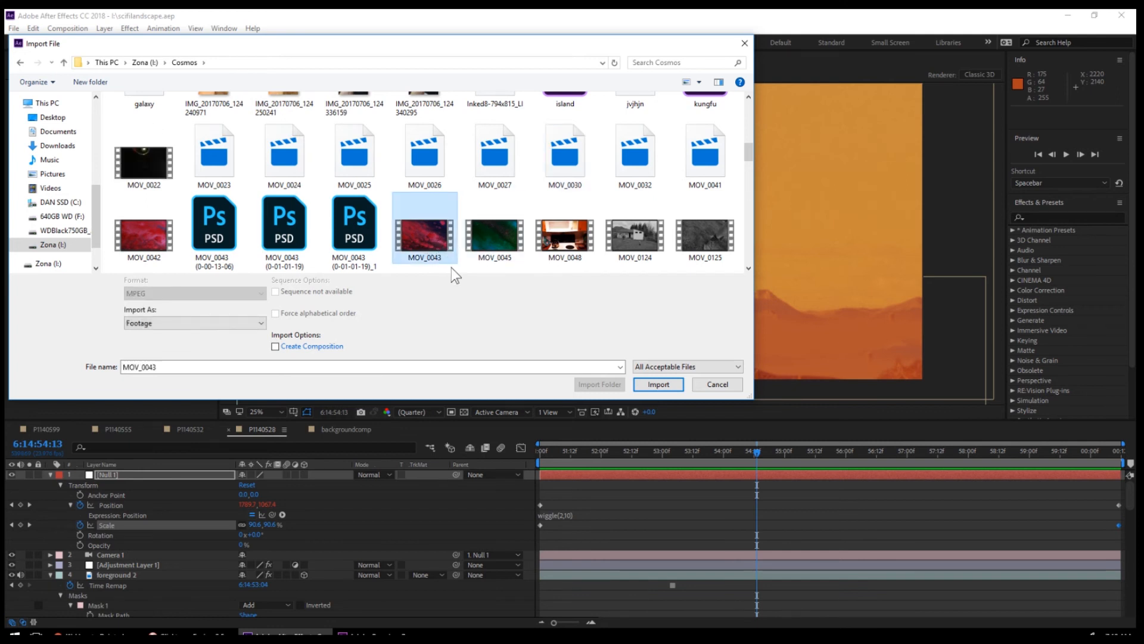
pyautogui.doubleClick(432, 246)
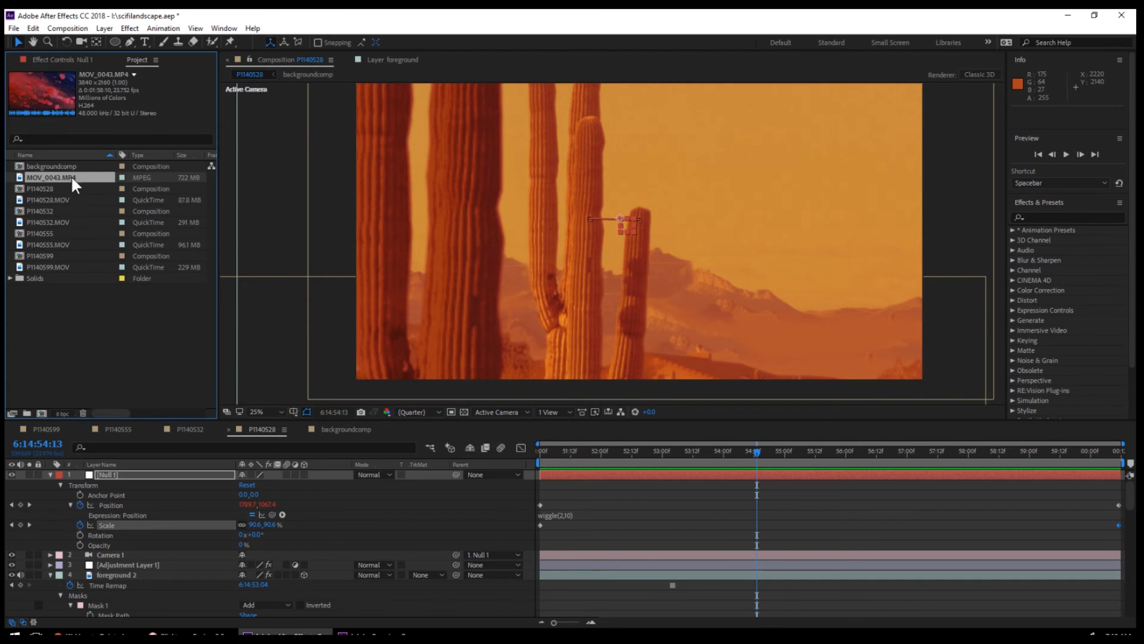
# Interpret the MOV_0043.MP4 footage by conforming its frame rate to 24 frames per second.
pyautogui.rightClick(71, 176)
pyautogui.moveTo(143, 262)
pyautogui.click(240, 266)
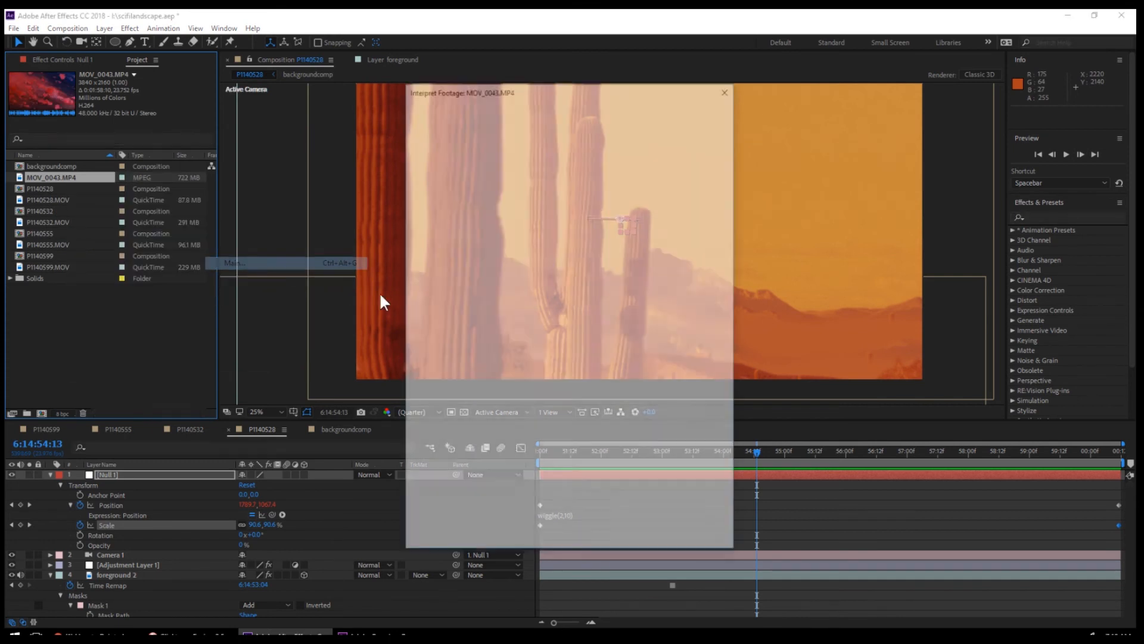
pyautogui.write('24')
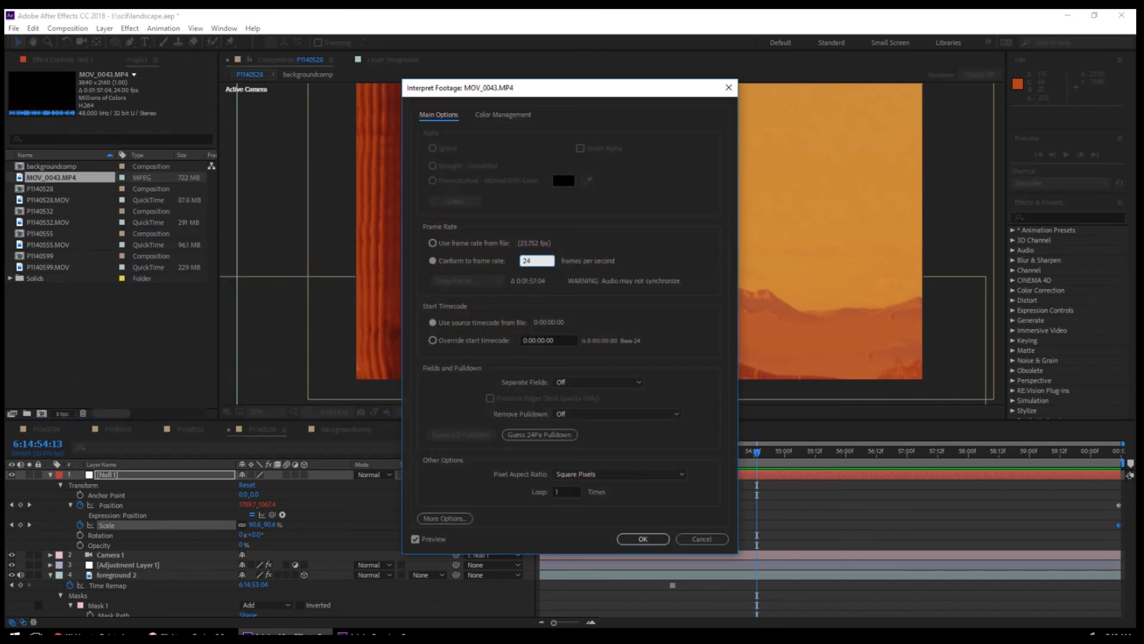
pyautogui.press('Return')
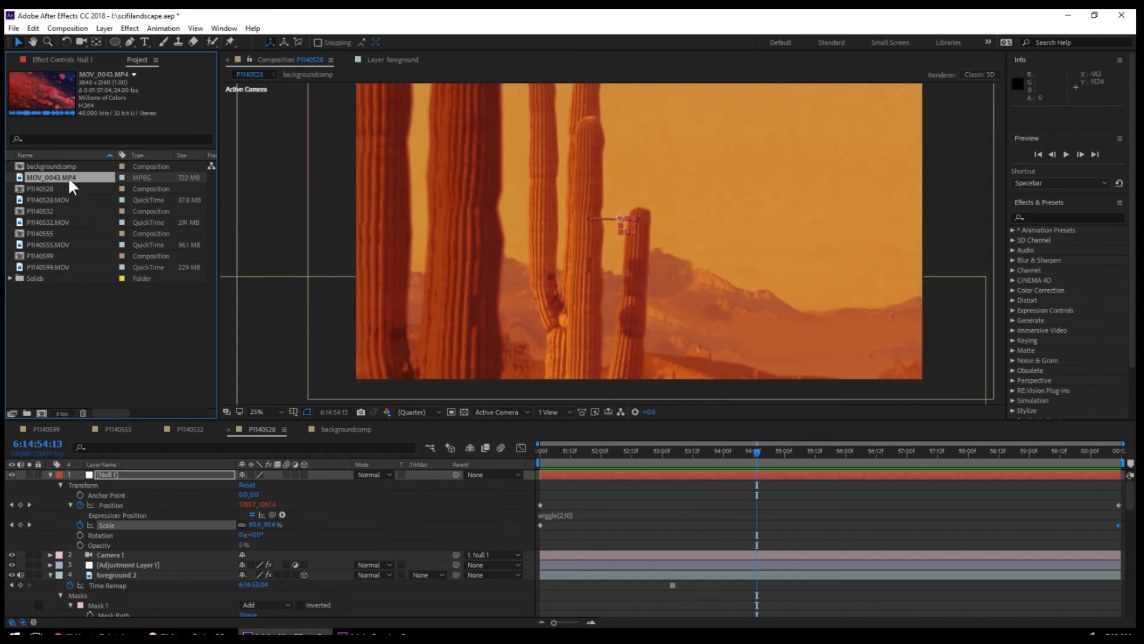
# Add MOV_0043.MP4 to P1140528 between Adjustment Layer 1 and foreground 2 as a 3D layer, enlarged to cover the sky.
pyautogui.moveTo(68, 177); pyautogui.dragTo(161, 567)
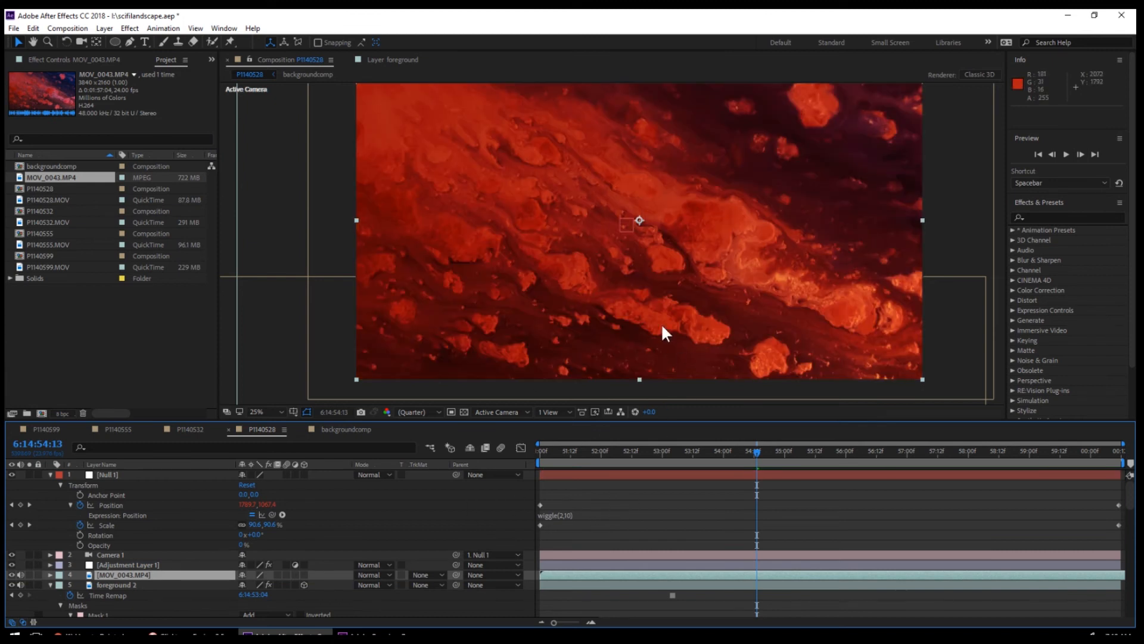
pyautogui.click(304, 574)
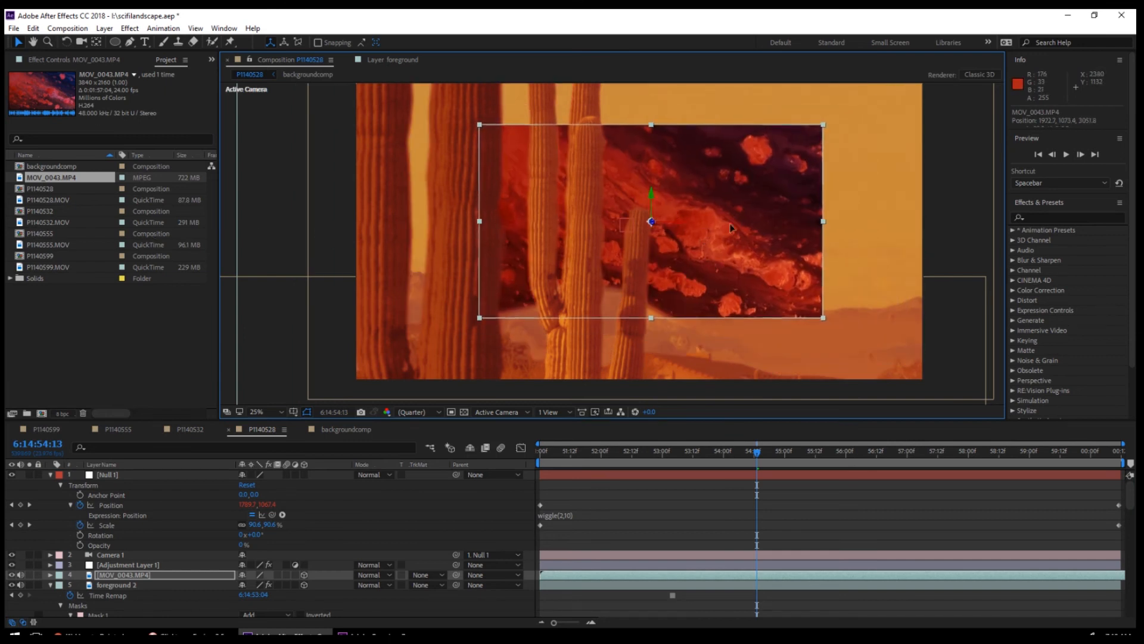
pyautogui.moveTo(732, 228); pyautogui.dragTo(799, 188)
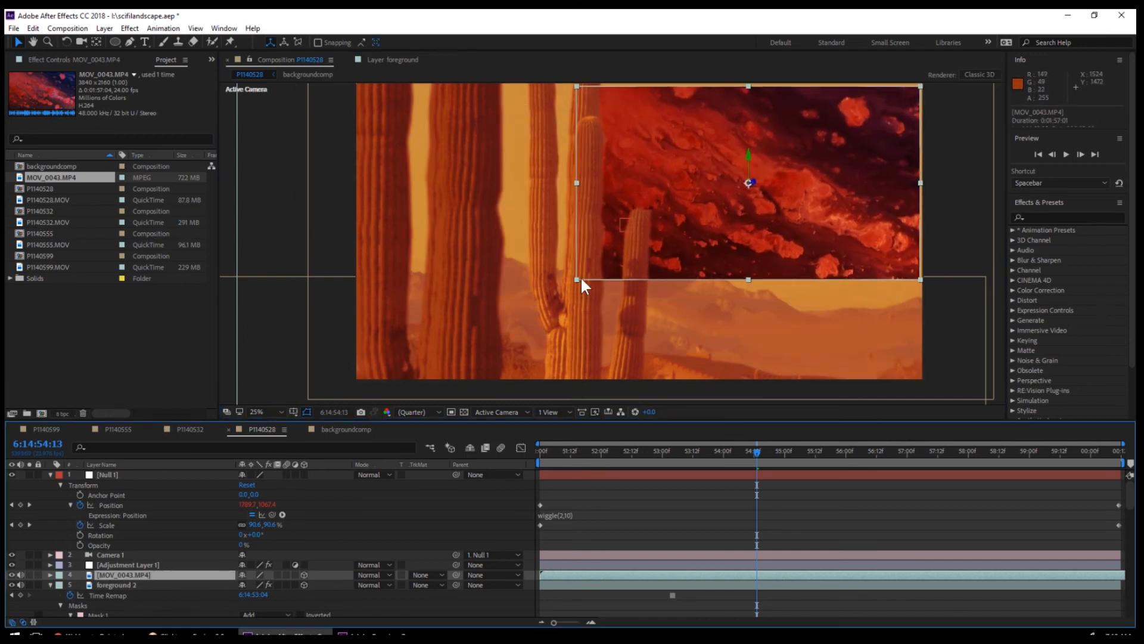
pyautogui.moveTo(581, 280); pyautogui.dragTo(321, 406)
# Set the MOV_0043.MP4 layer's blending mode to Add and preview the composite.
pyautogui.rightClick(149, 574)
pyautogui.moveTo(239, 295)
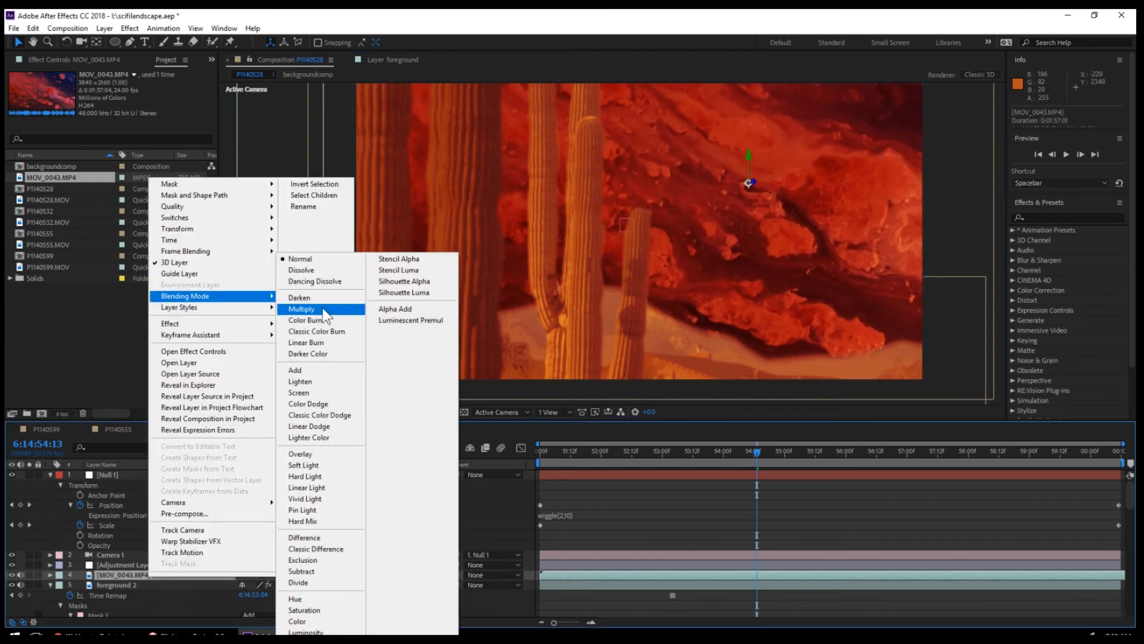
pyautogui.click(319, 369)
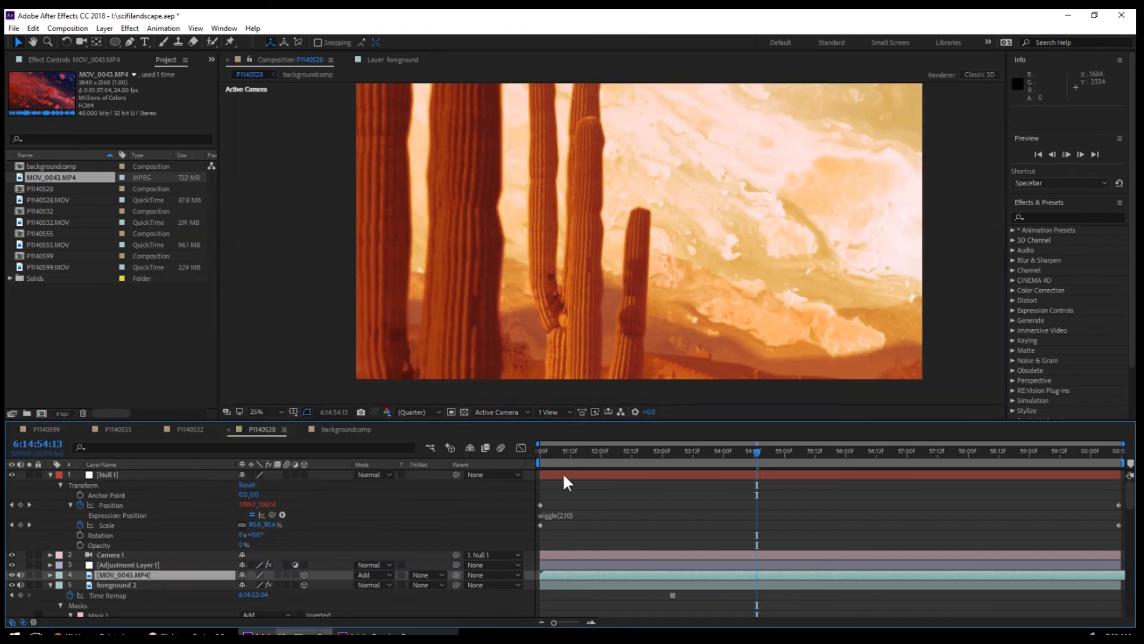
pyautogui.press('space')
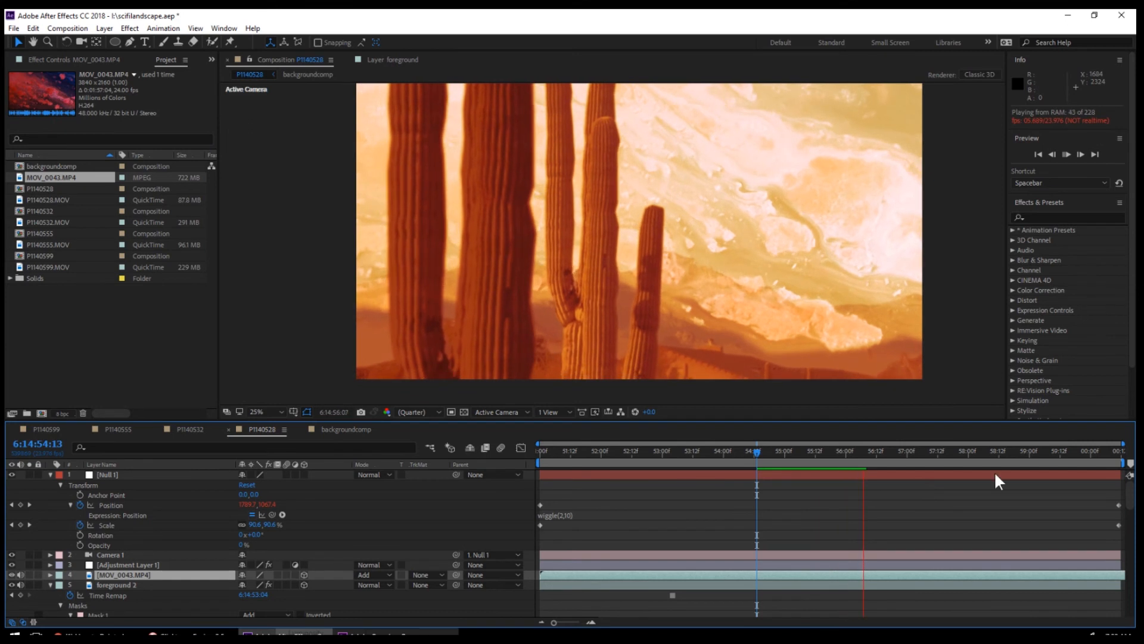
# Lower the MOV_0043.MP4 layer's opacity to 59% while the preview plays, and stop the playback.
pyautogui.click(50, 575)
pyautogui.scroll(-1, 185, 581)
pyautogui.click(61, 552)
pyautogui.scroll(-2, 167, 556)
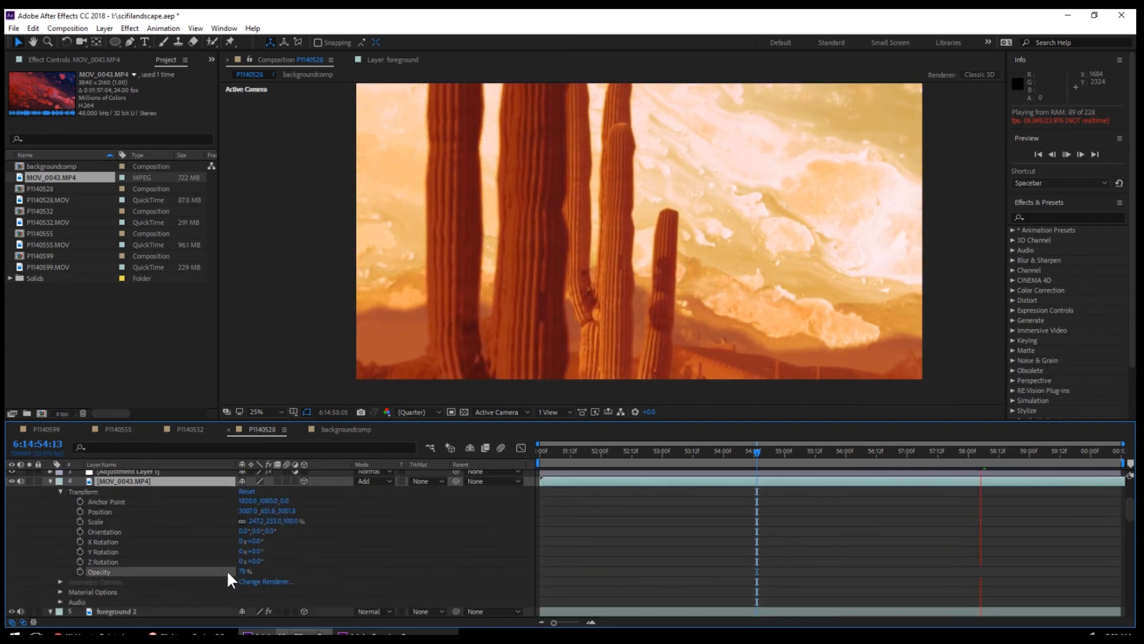
pyautogui.moveTo(228, 571); pyautogui.dragTo(217, 569)
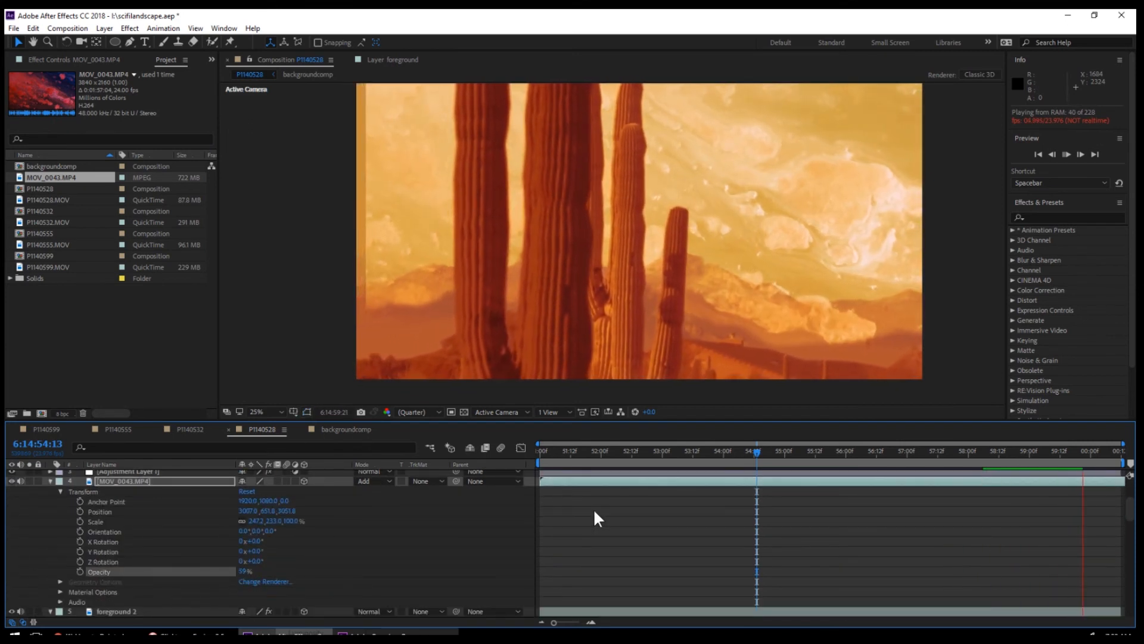
pyautogui.press('space')
# Cut the MOV_0043.MP4 layer from P1140528 and paste it at the top of the backgroundcomp layer stack.
pyautogui.click(33, 29)
pyautogui.click(31, 85)
pyautogui.scroll(3, 344, 527)
pyautogui.click(350, 430)
pyautogui.scroll(-2, 410, 196)
pyautogui.click(33, 29)
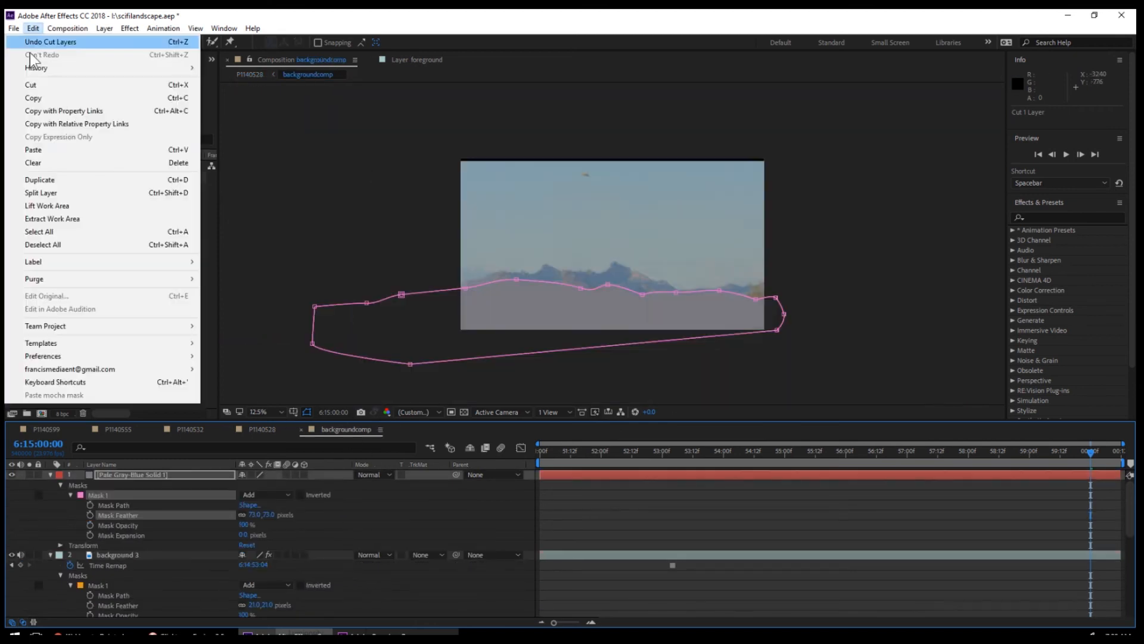
pyautogui.click(33, 149)
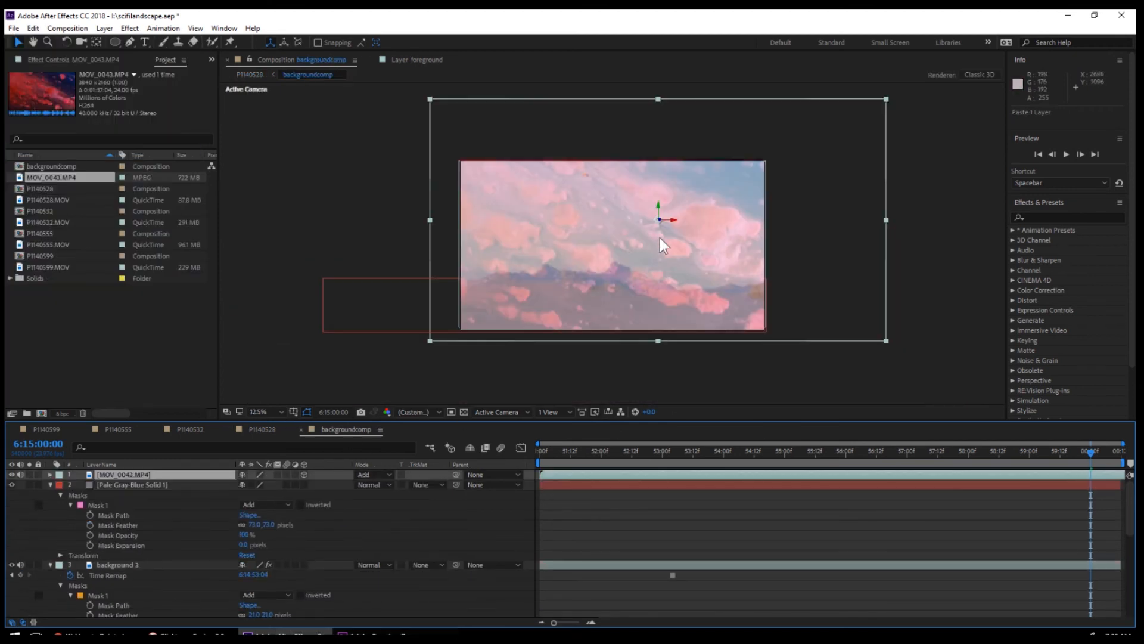
# Reduce and reposition the MOV_0043.MP4 layer in backgroundcomp so it covers the sky above the mountains.
pyautogui.moveTo(660, 220); pyautogui.dragTo(341, 248)
pyautogui.moveTo(491, 309); pyautogui.dragTo(445, 334)
pyautogui.moveTo(535, 216); pyautogui.dragTo(525, 201)
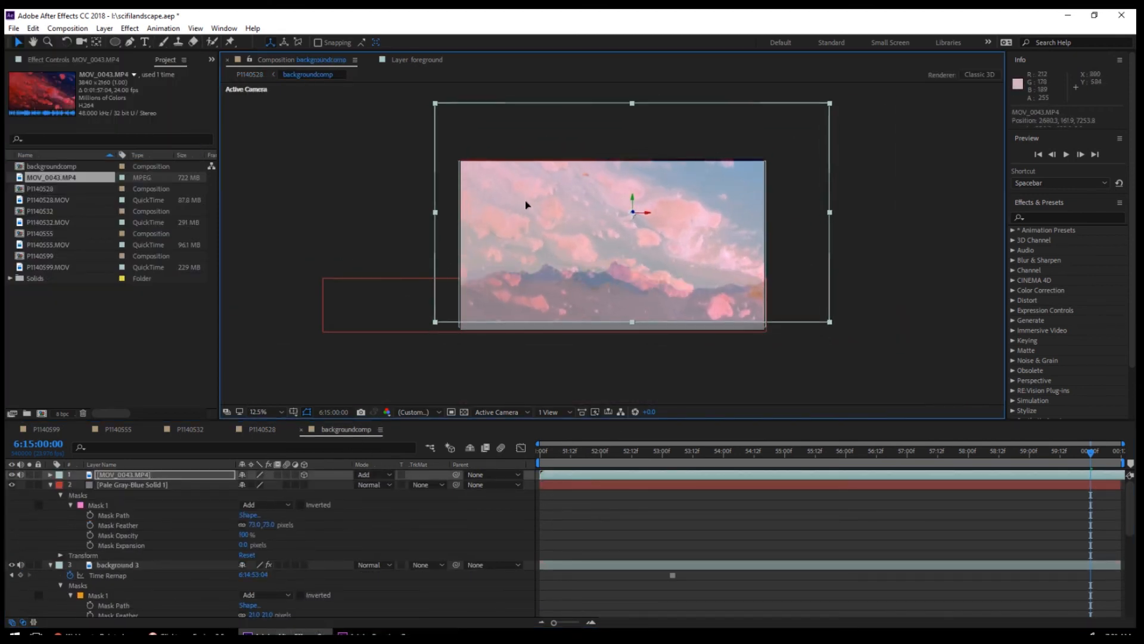
# Draw a closed Pen mask on the MOV_0043.MP4 layer, following the mountain ridge and enclosing the whole sky.
pyautogui.press('.')
pyautogui.press('g')
pyautogui.moveTo(921, 324); pyautogui.dragTo(878, 333)
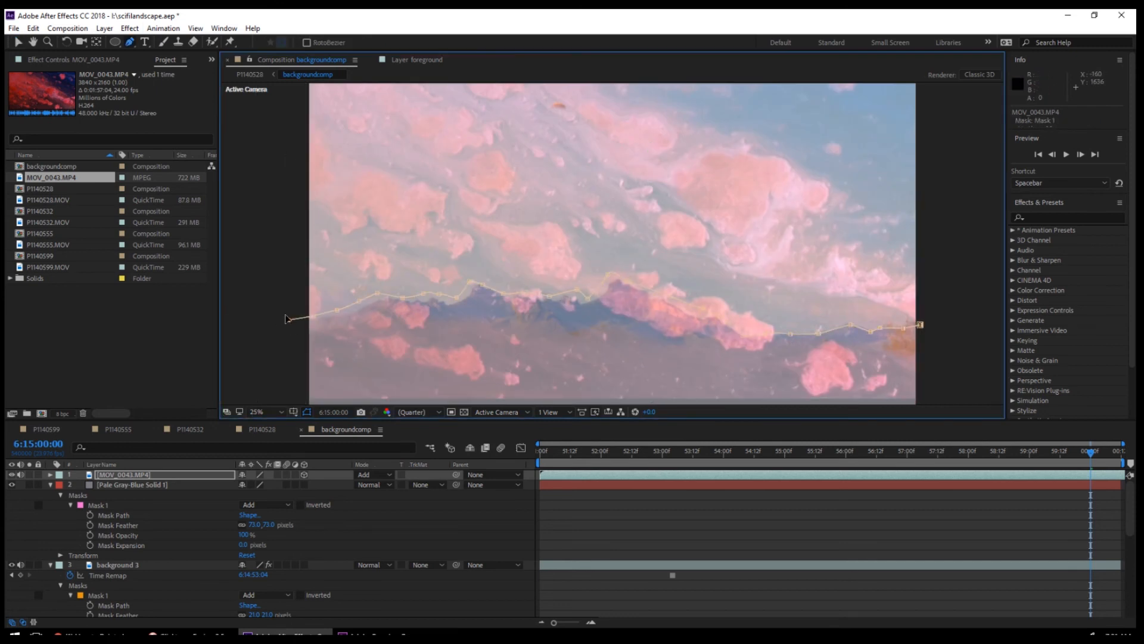
pyautogui.moveTo(286, 317); pyautogui.dragTo(778, 215)
pyautogui.scroll(-1, 768, 210)
pyautogui.click(698, 101)
pyautogui.click(919, 95)
pyautogui.scroll(-1, 919, 97)
pyautogui.click(825, 168)
pyautogui.click(813, 235)
pyautogui.scroll(1, 858, 255)
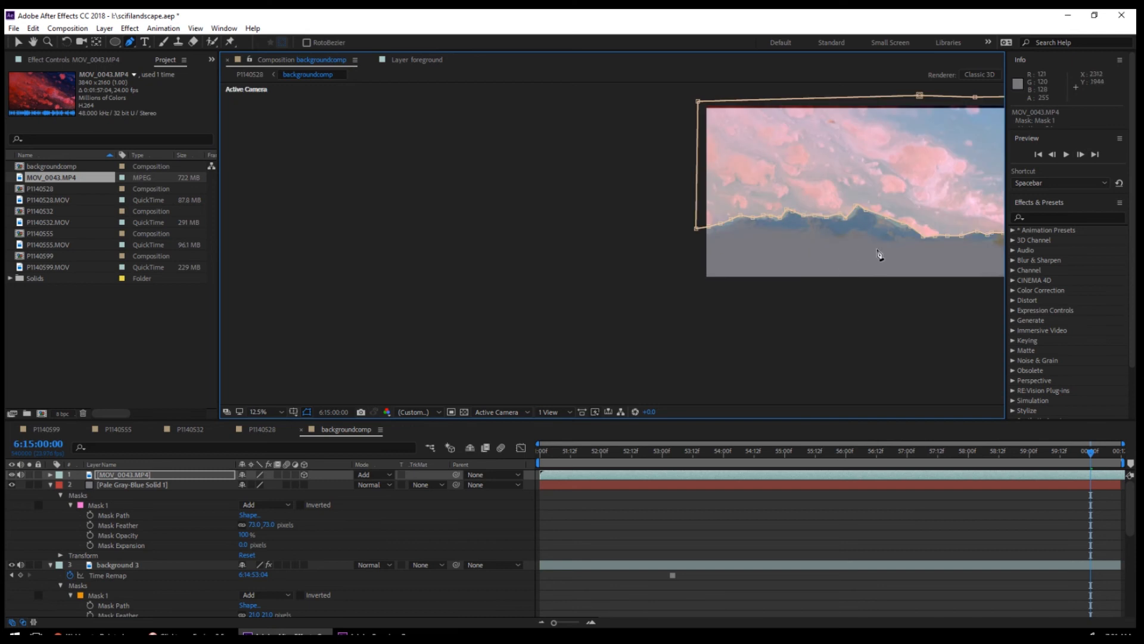
# Check the masked sky in P1140528, and set the MOV_0043.MP4 mask's feather in backgroundcomp to 121 pixels.
pyautogui.click(259, 429)
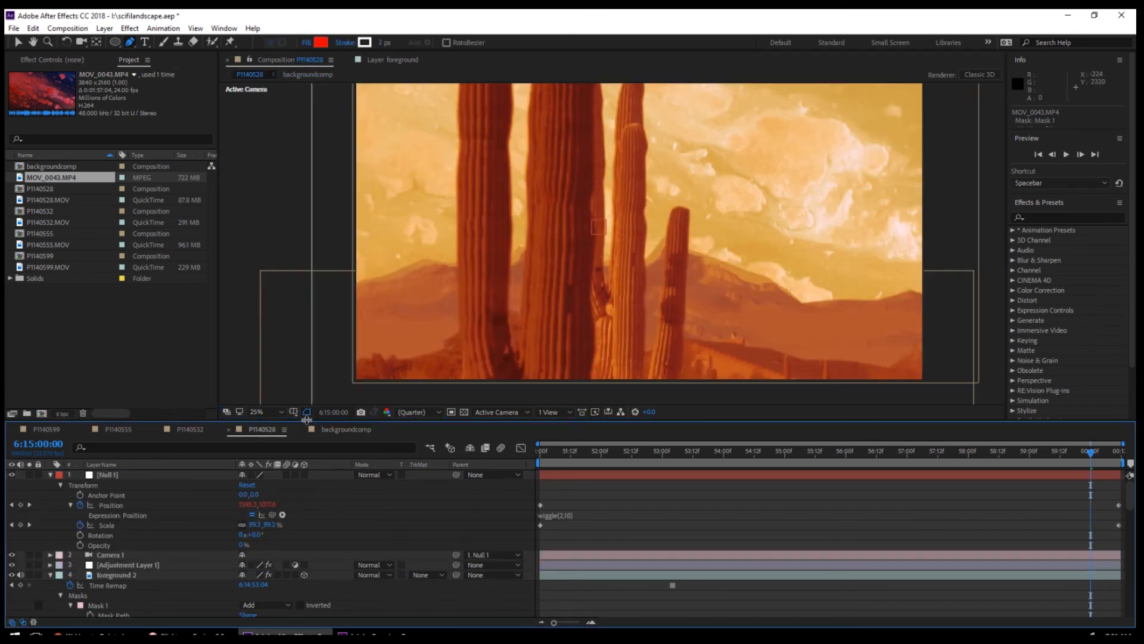
pyautogui.click(348, 429)
pyautogui.click(118, 475)
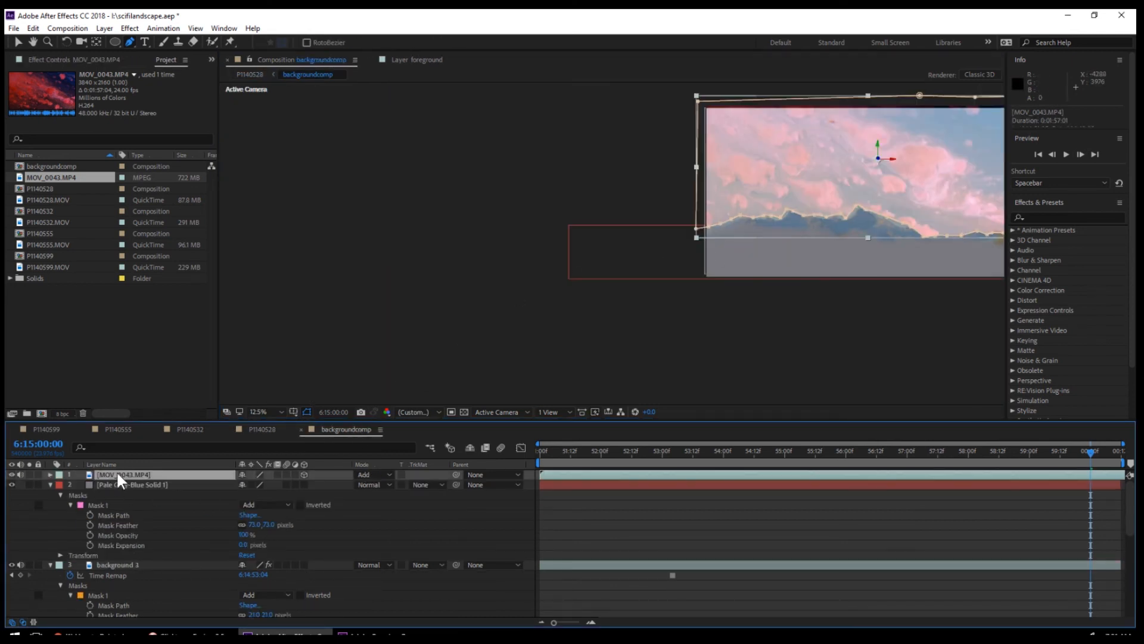
pyautogui.click(50, 474)
pyautogui.click(61, 484)
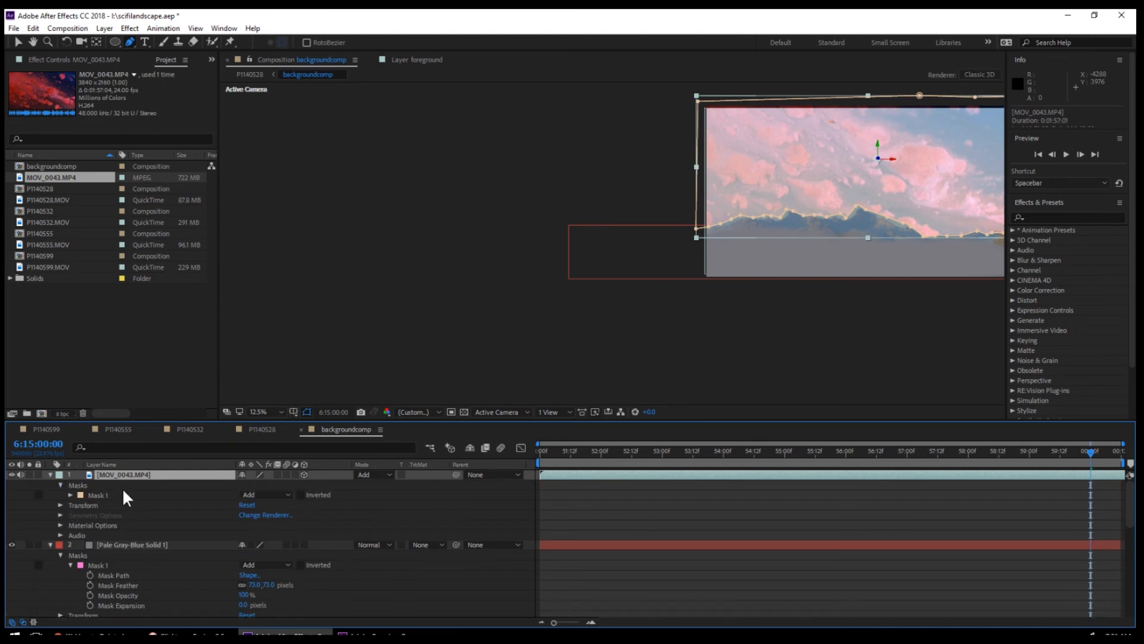
pyautogui.click(71, 495)
pyautogui.moveTo(253, 515); pyautogui.dragTo(269, 514)
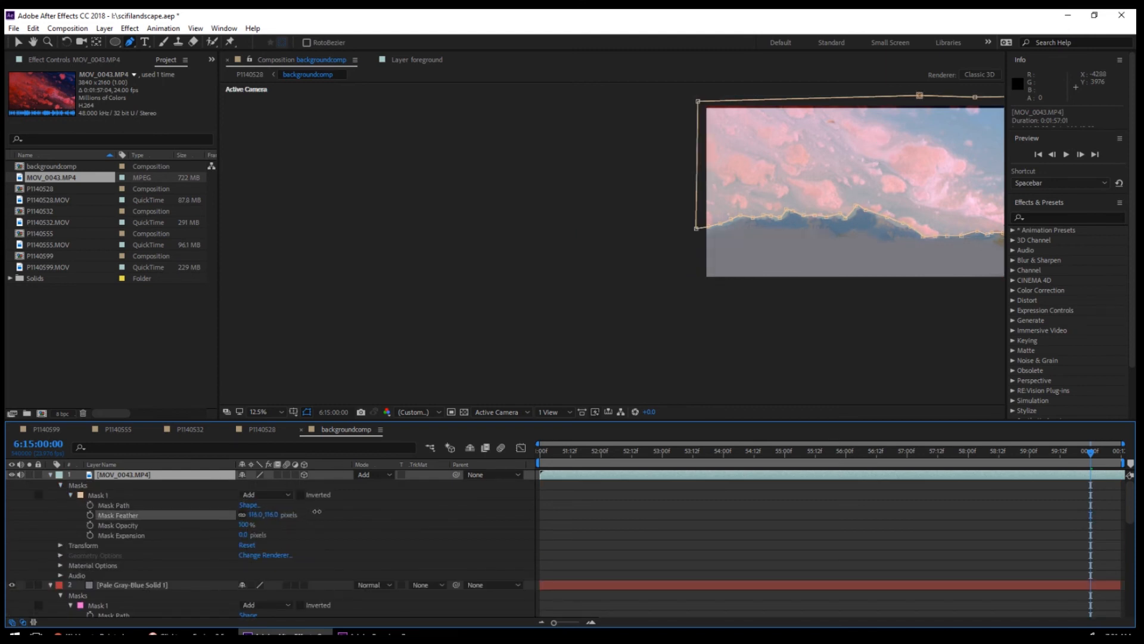
# Preview P1140528 to examine how the feathered nebula sky blends with the mountains.
pyautogui.click(262, 429)
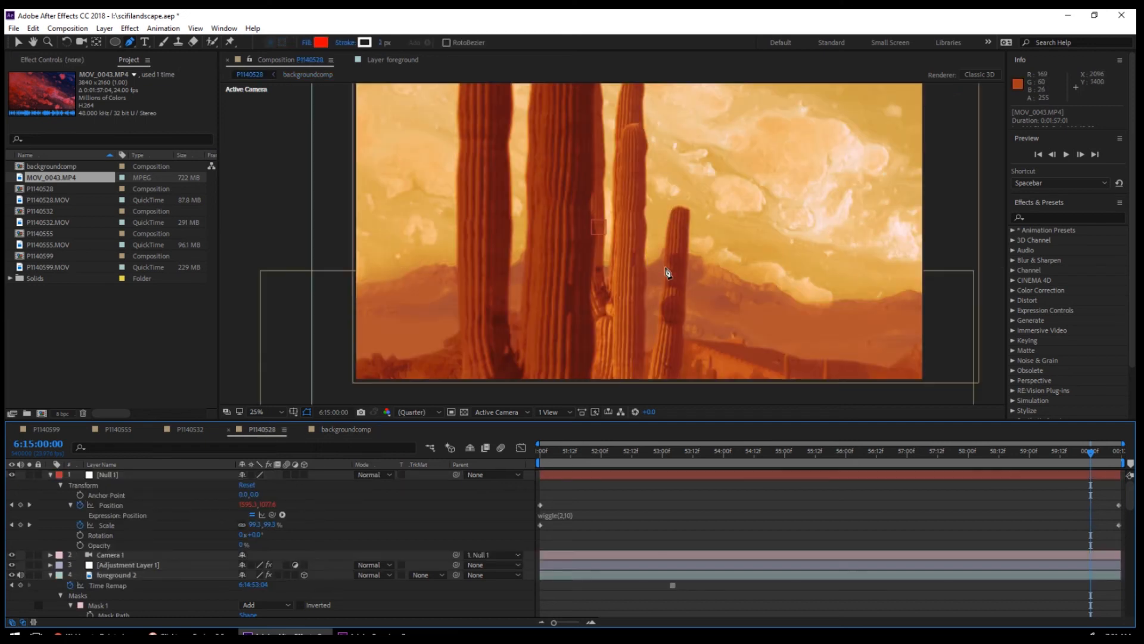
pyautogui.press('space')
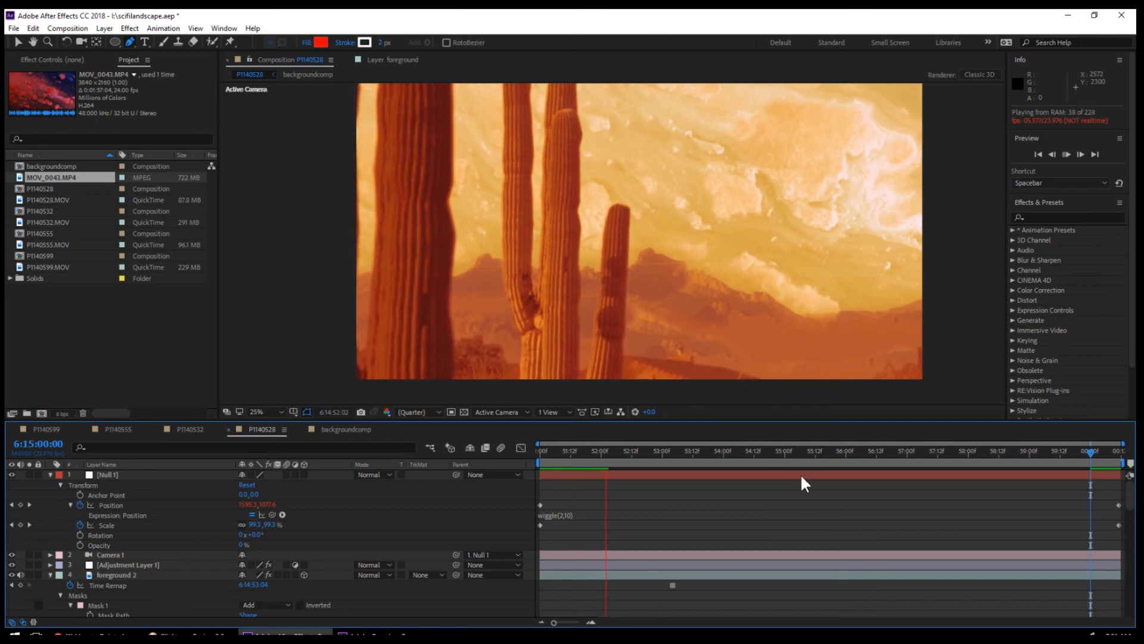
pyautogui.press('space')
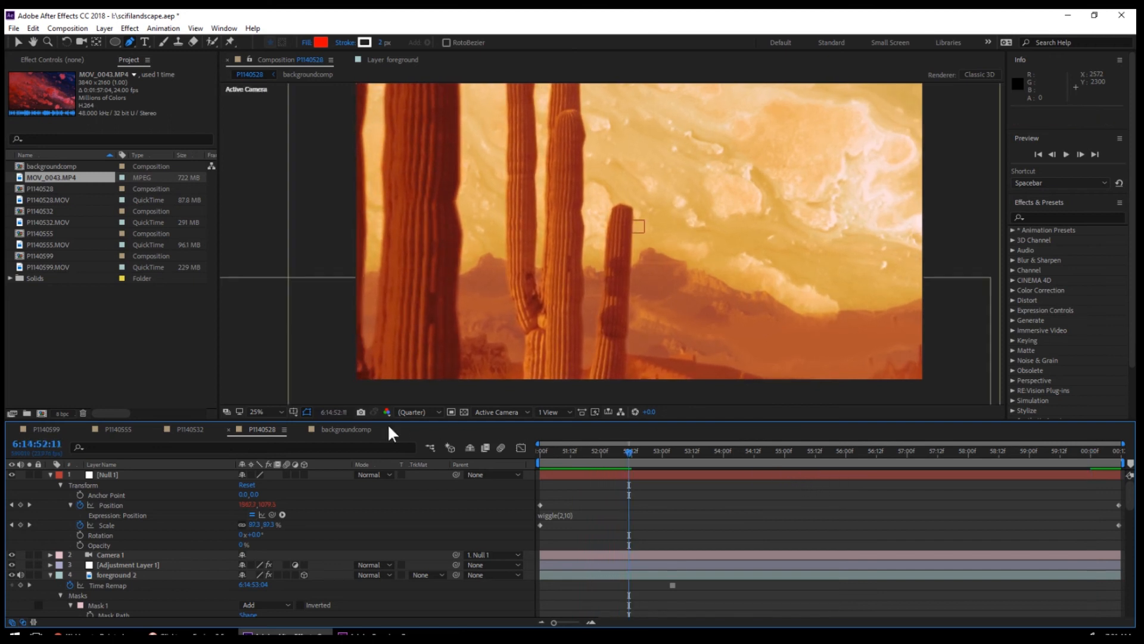
# Set the MOV_0043.MP4 mask's expansion in backgroundcomp to -76 pixels and save the project.
pyautogui.click(357, 430)
pyautogui.scroll(2, 914, 204)
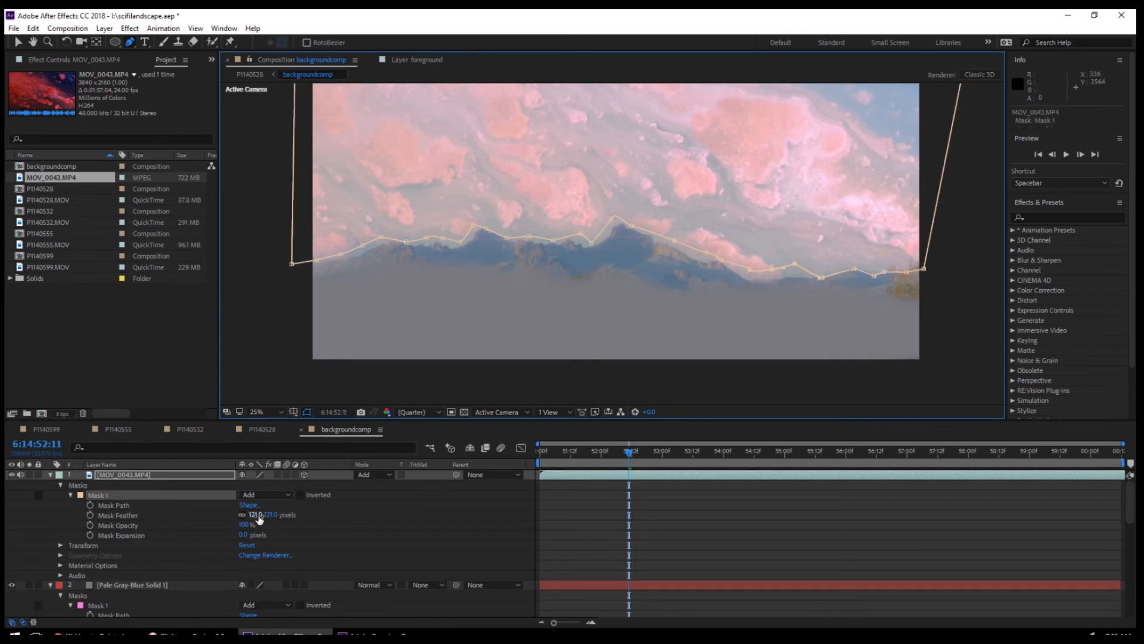
pyautogui.moveTo(244, 535); pyautogui.dragTo(208, 529)
pyautogui.hotkey('ctrl', 's')
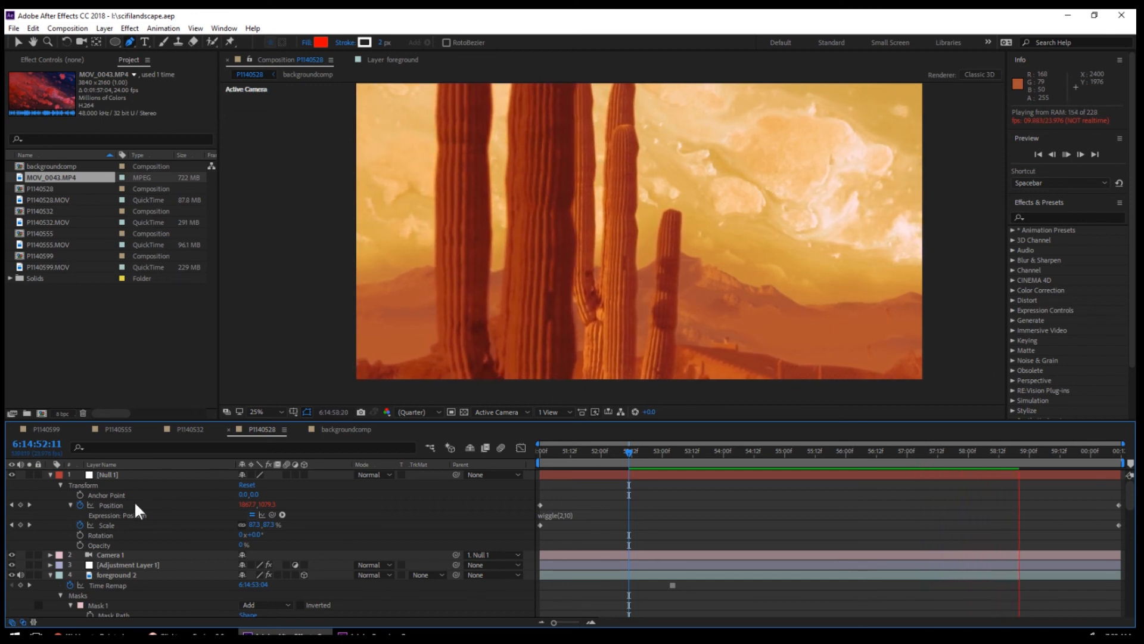
# Preview the P1140528 composition from its start at 6:14:51:00 with the layers' mask paths revealed.
pyautogui.click(333, 429)
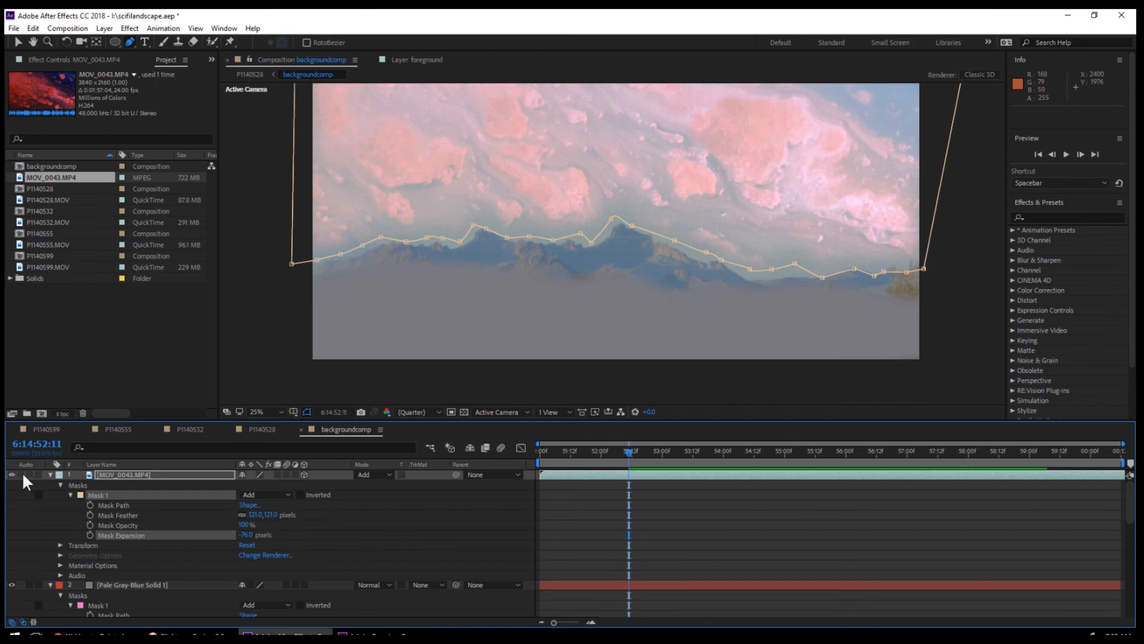
pyautogui.click(262, 429)
pyautogui.moveTo(604, 454); pyautogui.dragTo(537, 456)
pyautogui.press('m')
pyautogui.press('space')
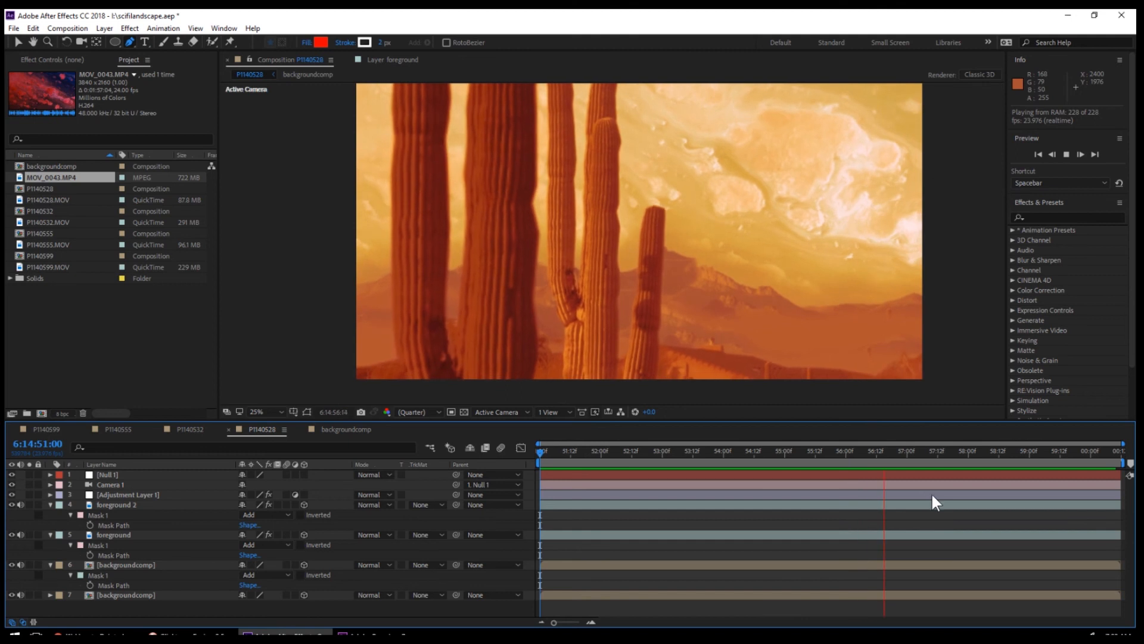
# Save the project at frame 6:14:55:16 and add MOV_0043.MP4 to P1140528 between foreground 2 and foreground.
pyautogui.moveTo(916, 452); pyautogui.dragTo(824, 445)
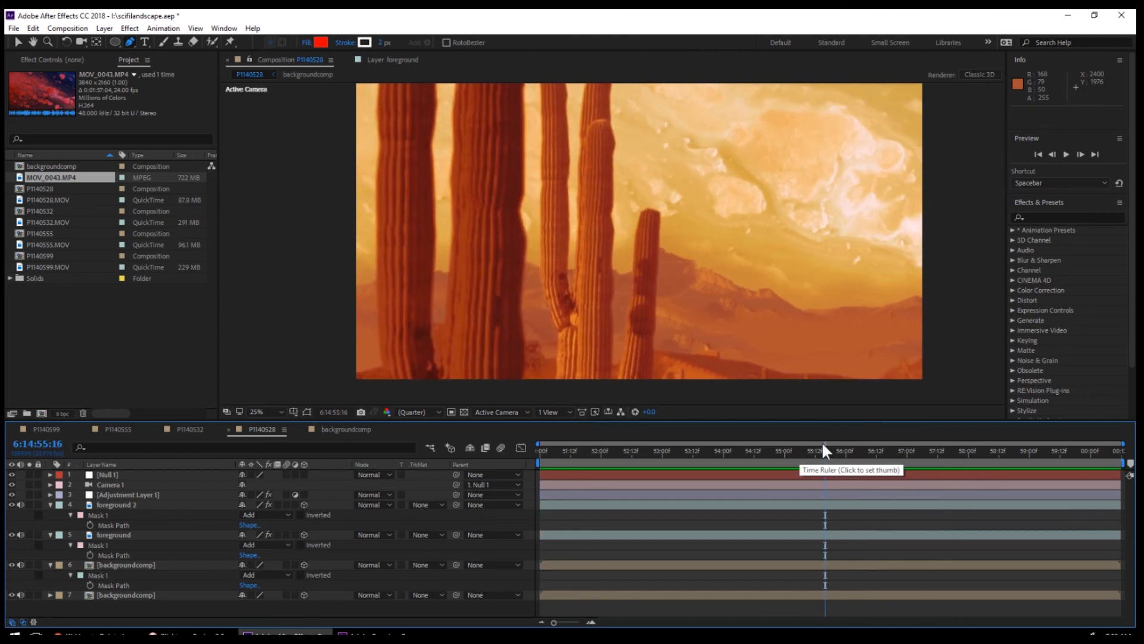
pyautogui.click(13, 28)
pyautogui.click(84, 126)
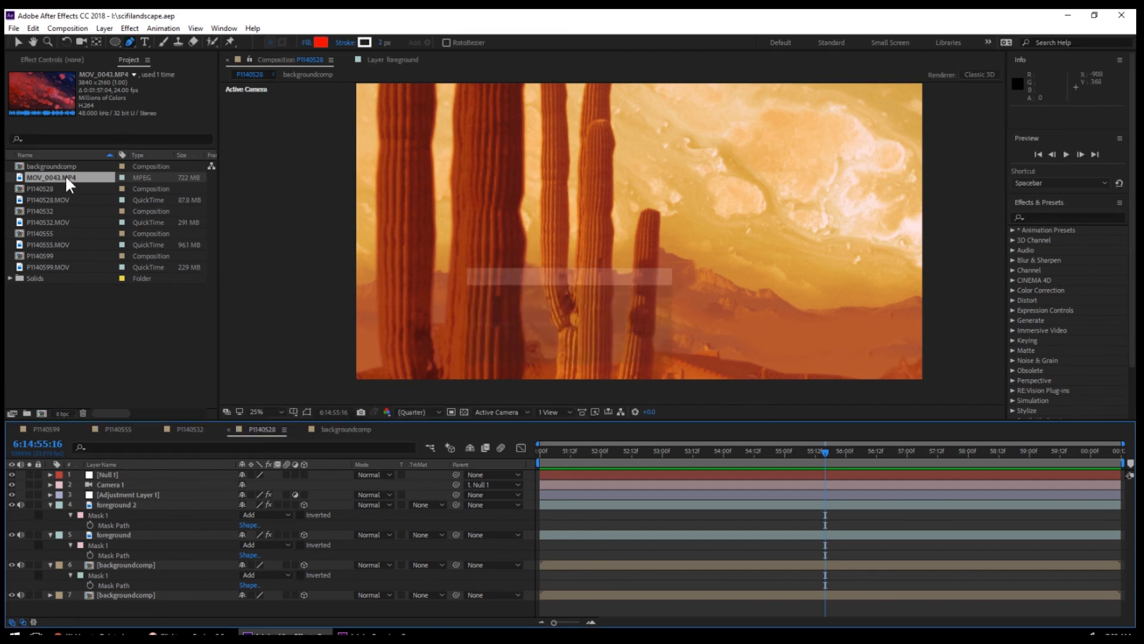
pyautogui.moveTo(116, 534); pyautogui.dragTo(127, 528)
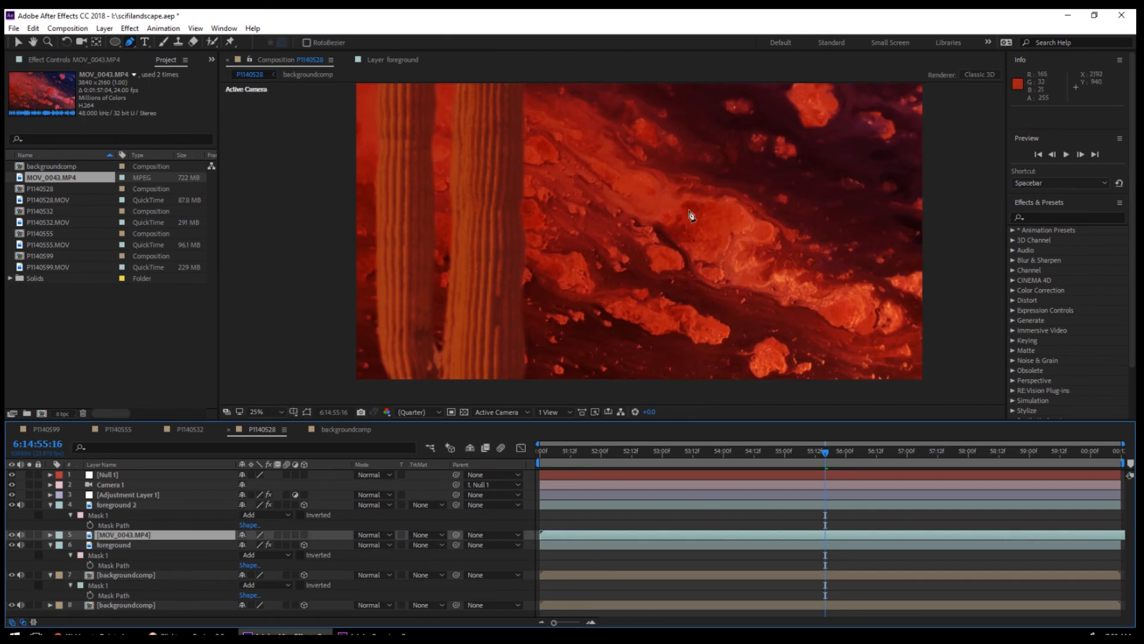
# Mask a long diagonal rock-like streak of the new MOV_0043.MP4 layer with the Pen tool, and make the layer 3D.
pyautogui.click(931, 261)
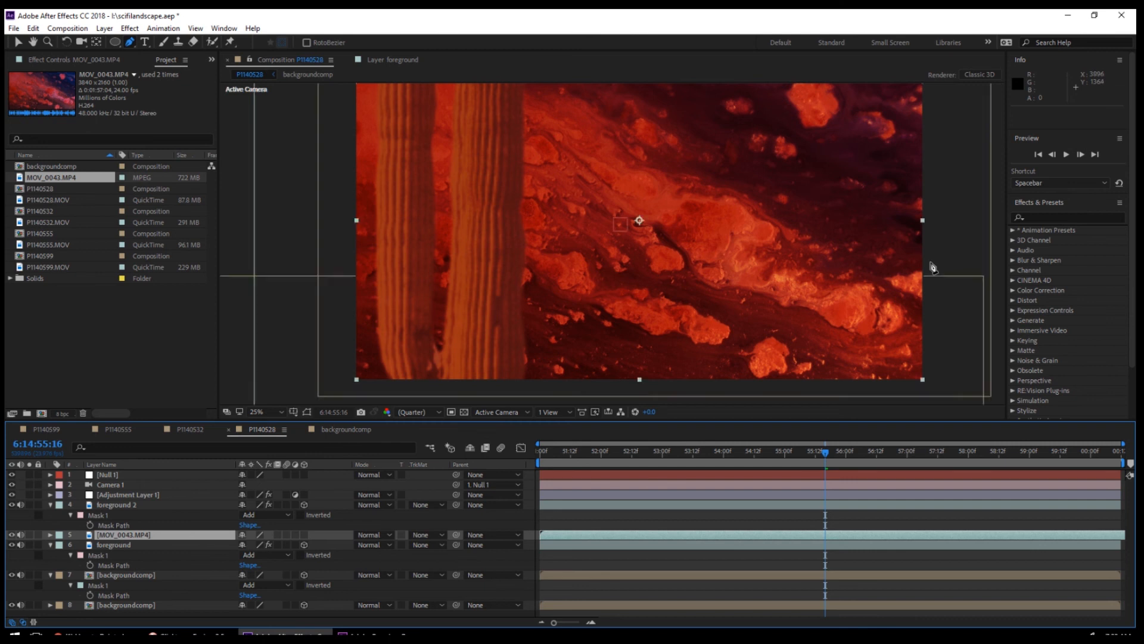
pyautogui.click(892, 255)
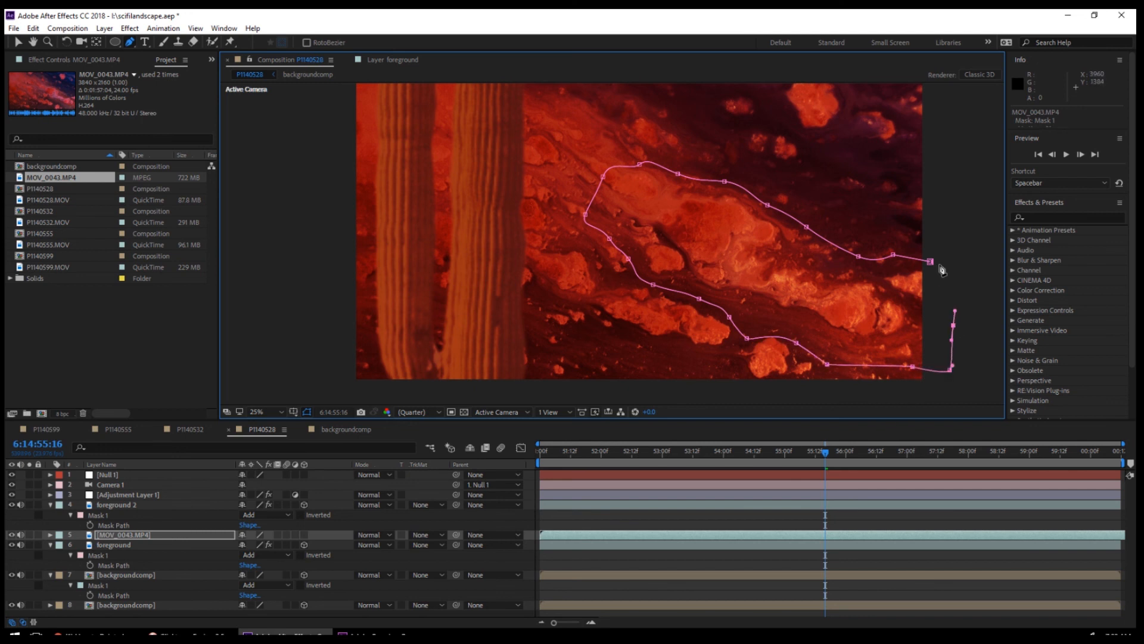
pyautogui.click(19, 41)
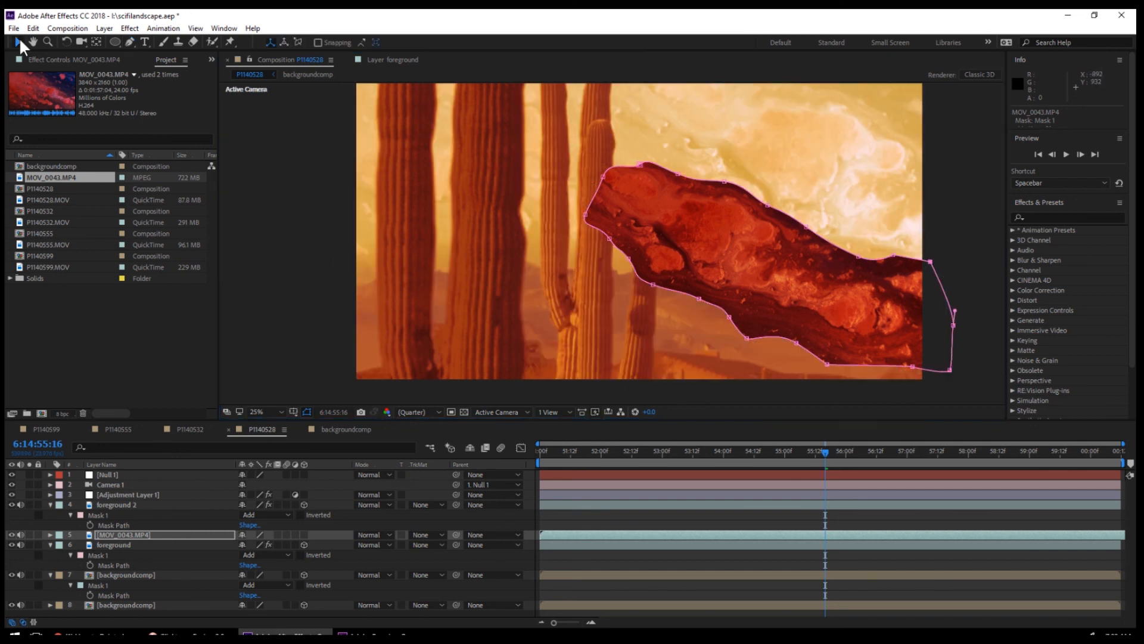
pyautogui.click(139, 535)
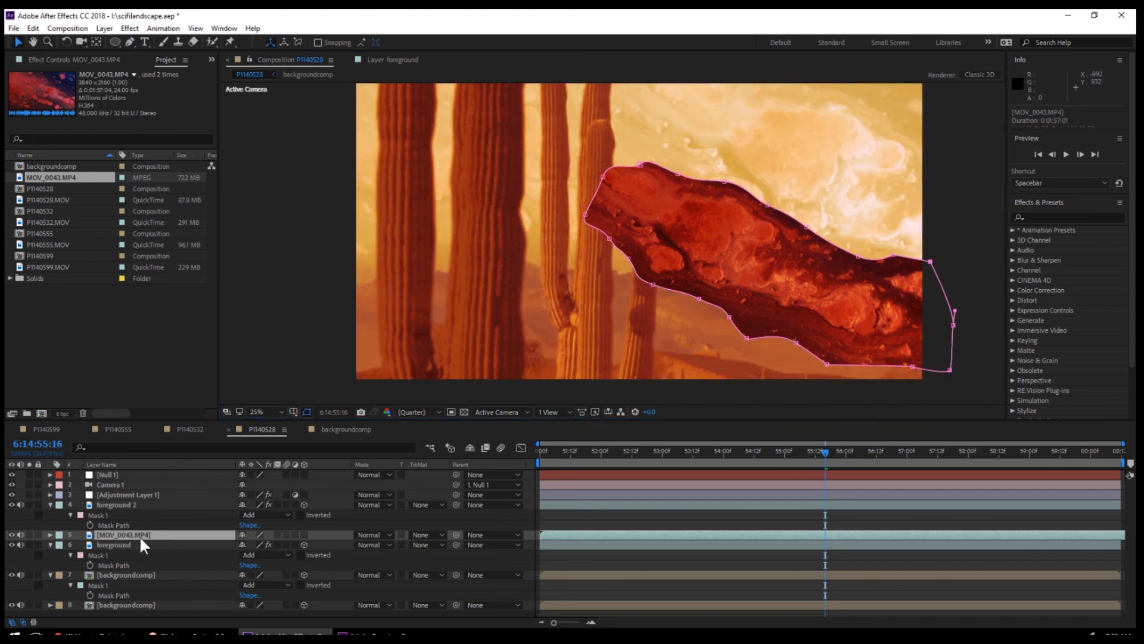
pyautogui.click(304, 535)
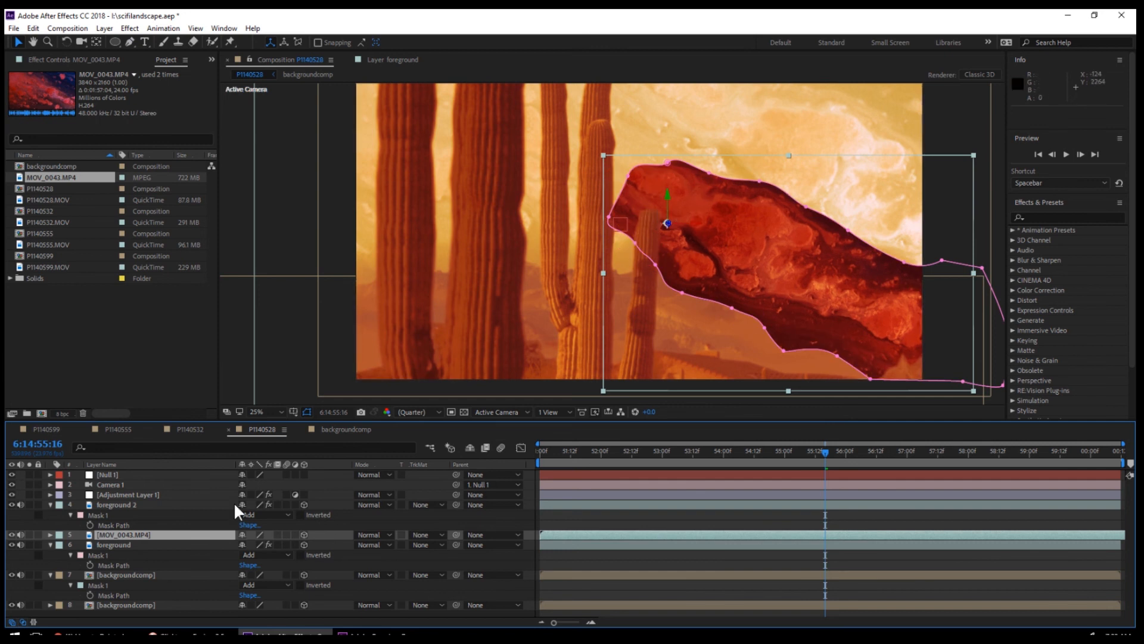
# Scale the masked MOV_0043.MP4 layer to 49% with 122° X orientation, and place it on the ground at about 2065, 1864.
pyautogui.click(51, 535)
pyautogui.click(61, 555)
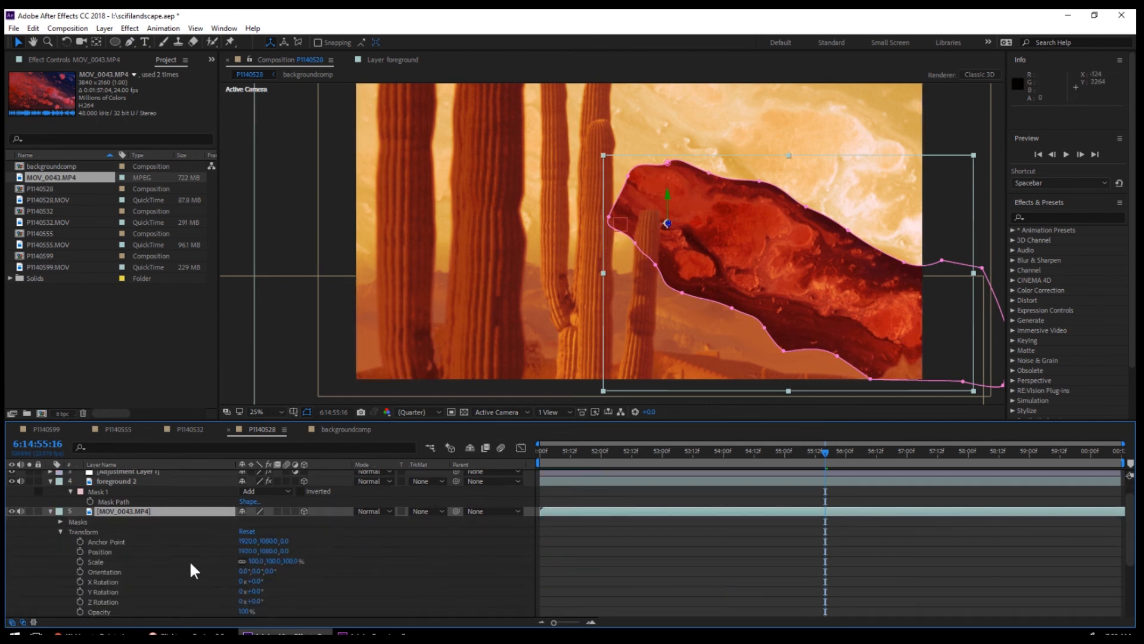
pyautogui.moveTo(253, 560); pyautogui.dragTo(315, 568)
pyautogui.hotkey('ctrl', 'z')
pyautogui.hotkey('ctrl', 'z')
pyautogui.moveTo(730, 227); pyautogui.dragTo(774, 324)
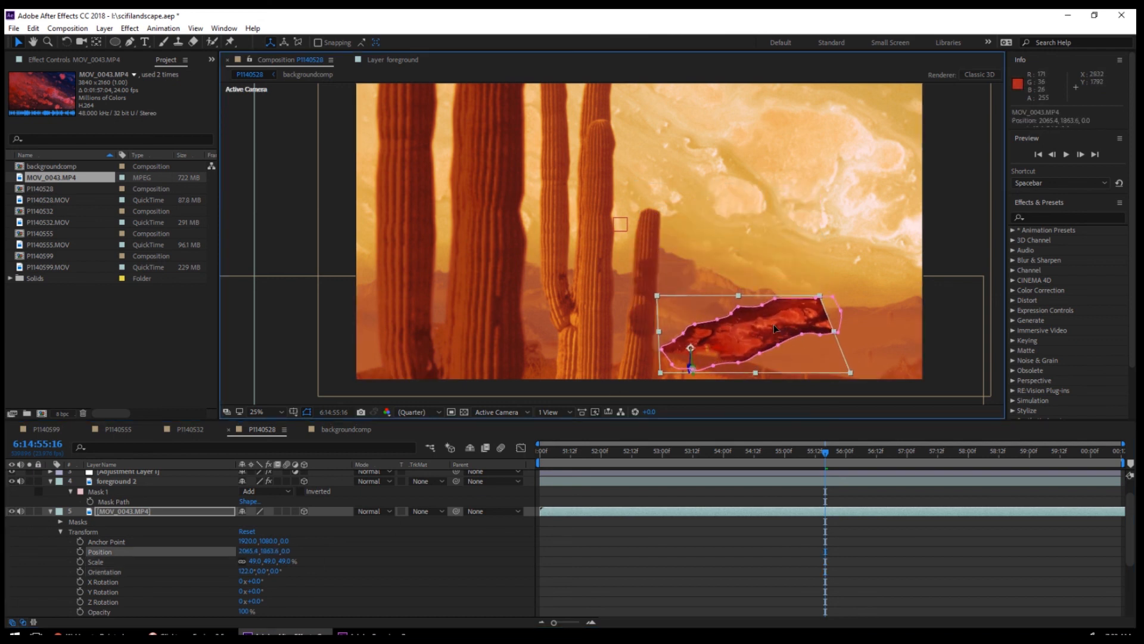
# Set the MOV_0043.MP4 layer's X orientation to 98° and Z rotation to -37°, and preview the result.
pyautogui.moveTo(246, 570); pyautogui.dragTo(541, 458)
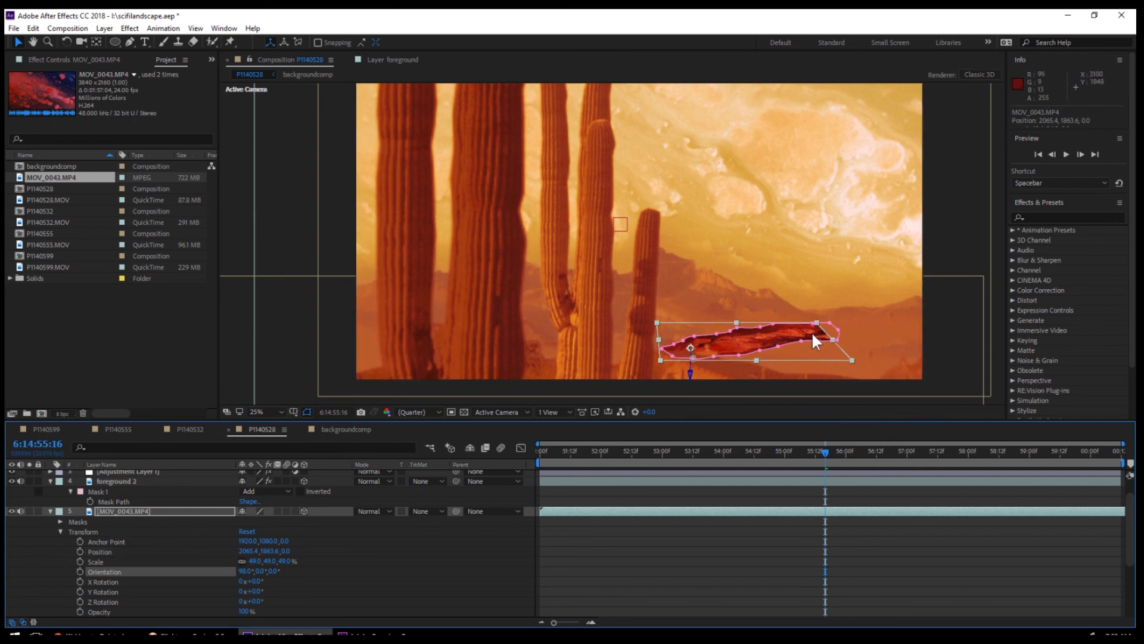
pyautogui.moveTo(259, 601); pyautogui.dragTo(236, 601)
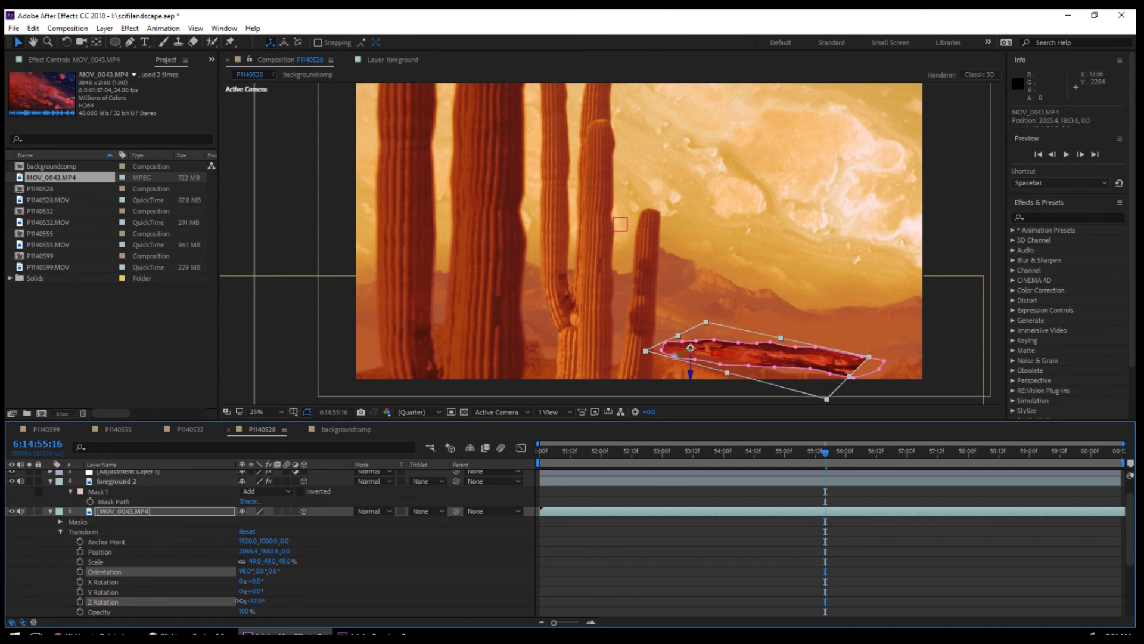
pyautogui.press('space')
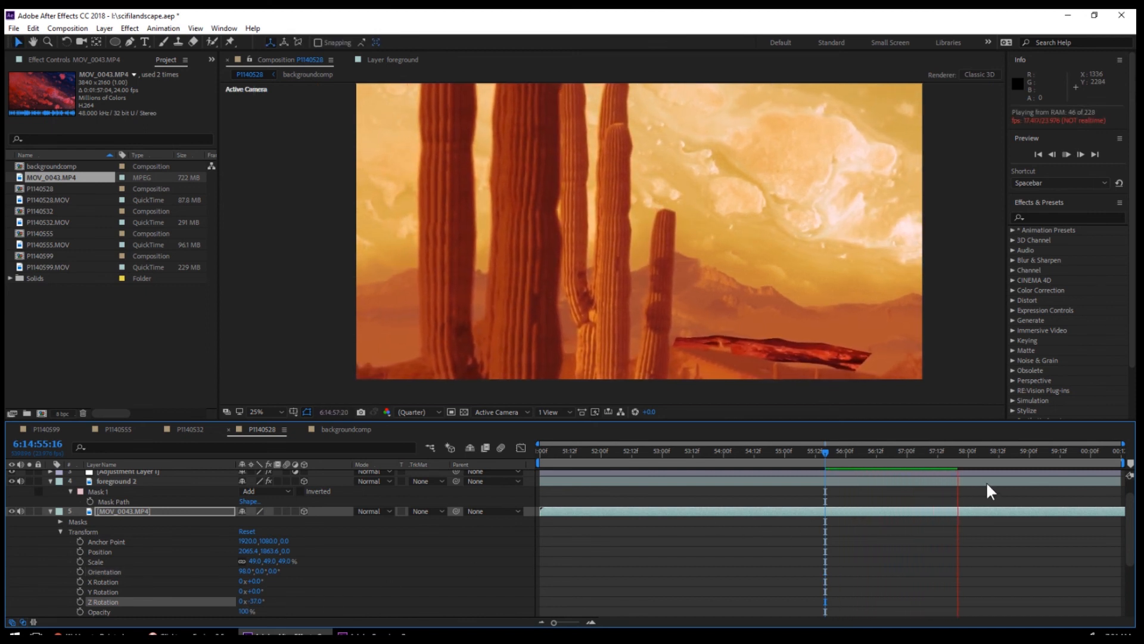
pyautogui.press('space')
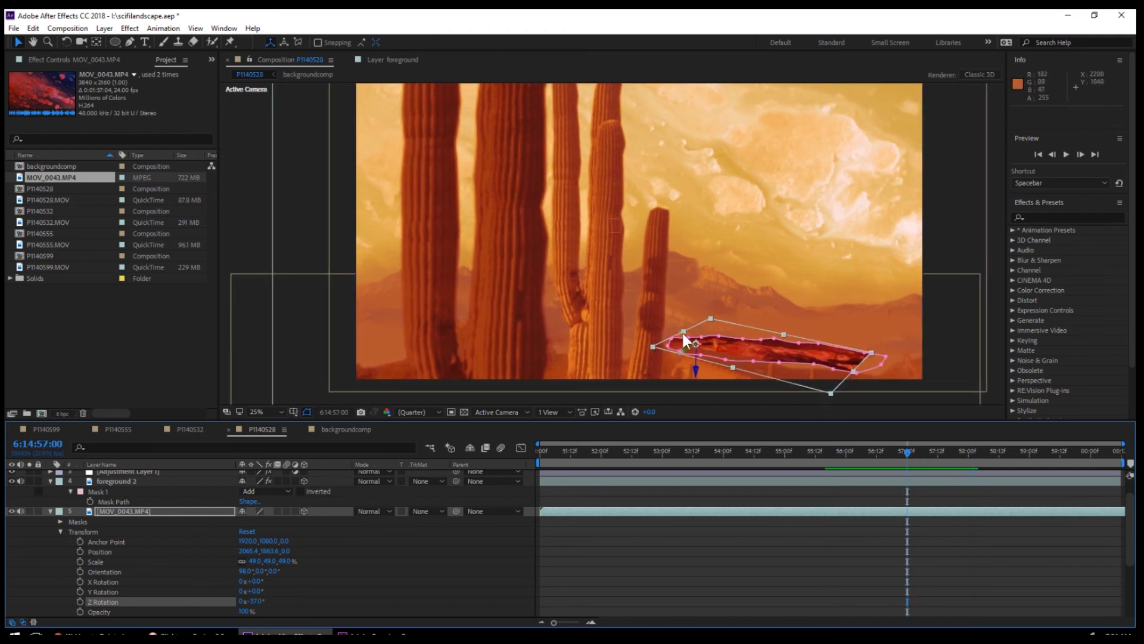
# Stretch the MOV_0043.MP4 streak to about 95.6 × 75.8% with -23° Z rotation, and position it at about 1559, 1873.
pyautogui.moveTo(682, 331); pyautogui.dragTo(614, 342)
pyautogui.moveTo(767, 344); pyautogui.dragTo(685, 334)
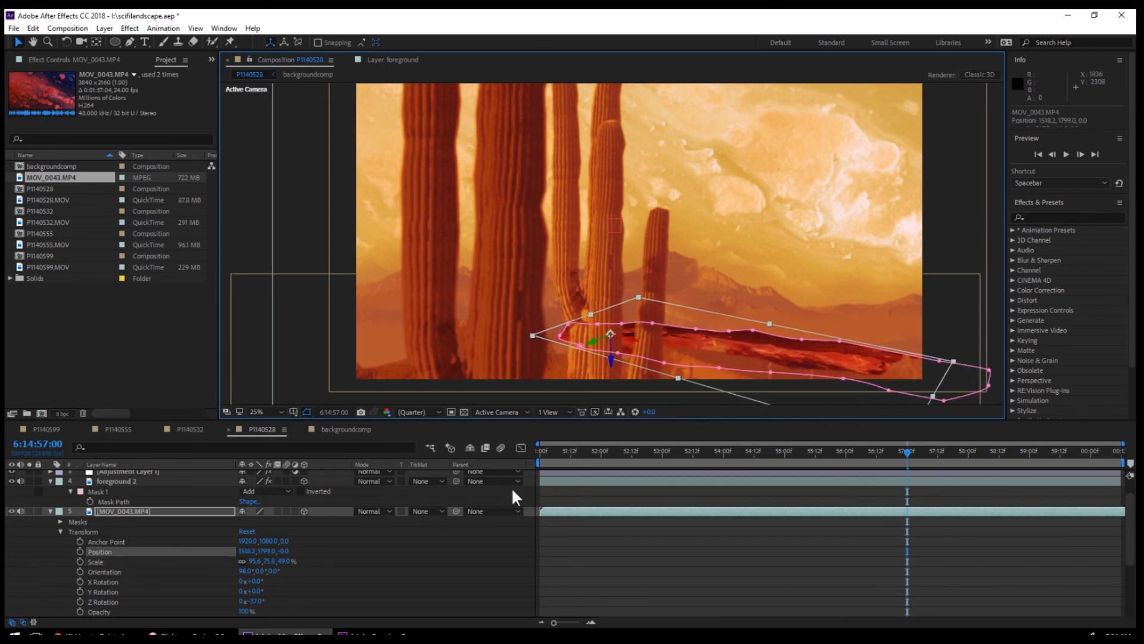
pyautogui.click(261, 597)
pyautogui.click(258, 600)
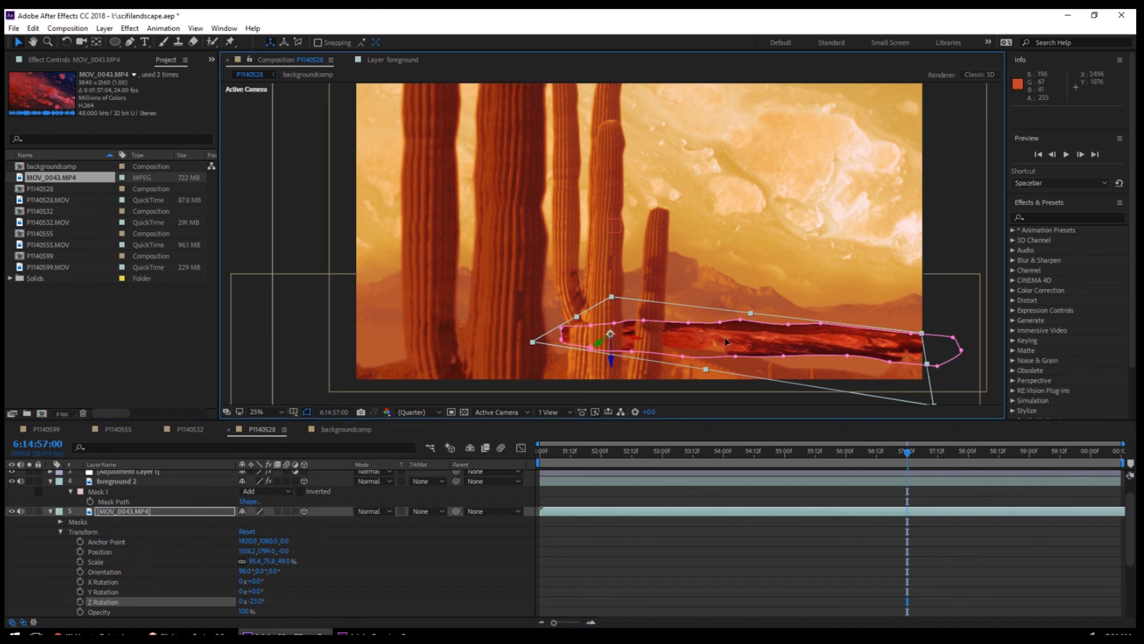
pyautogui.moveTo(725, 337); pyautogui.dragTo(730, 347)
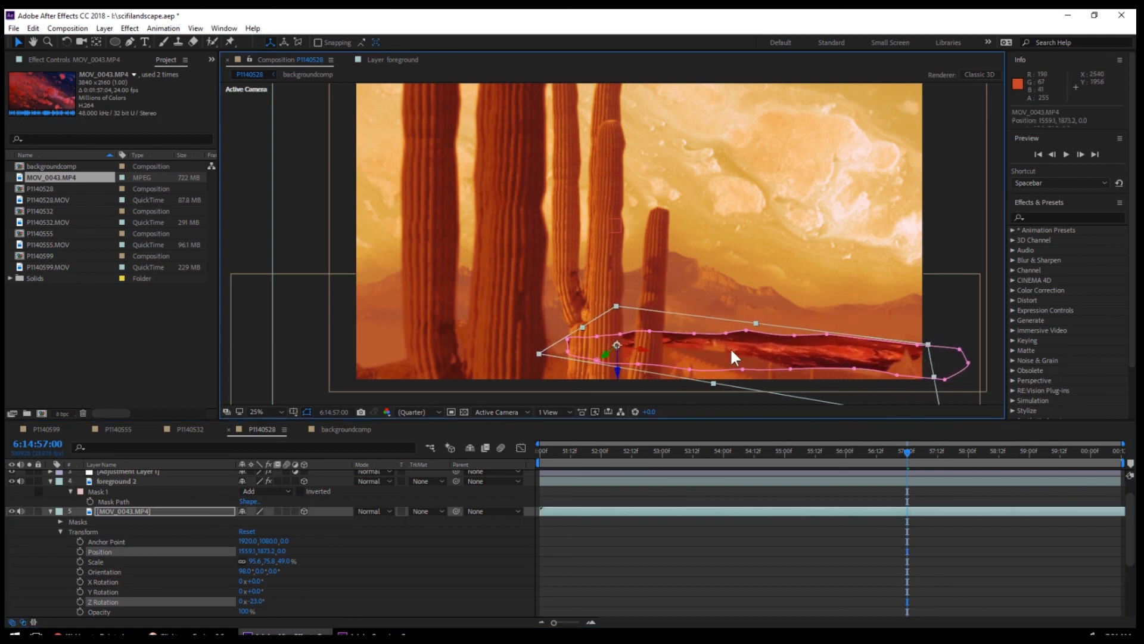
# Feather the MOV_0043.MP4 layer's Mask 1 by 308 pixels and preview the softened streak.
pyautogui.click(61, 521)
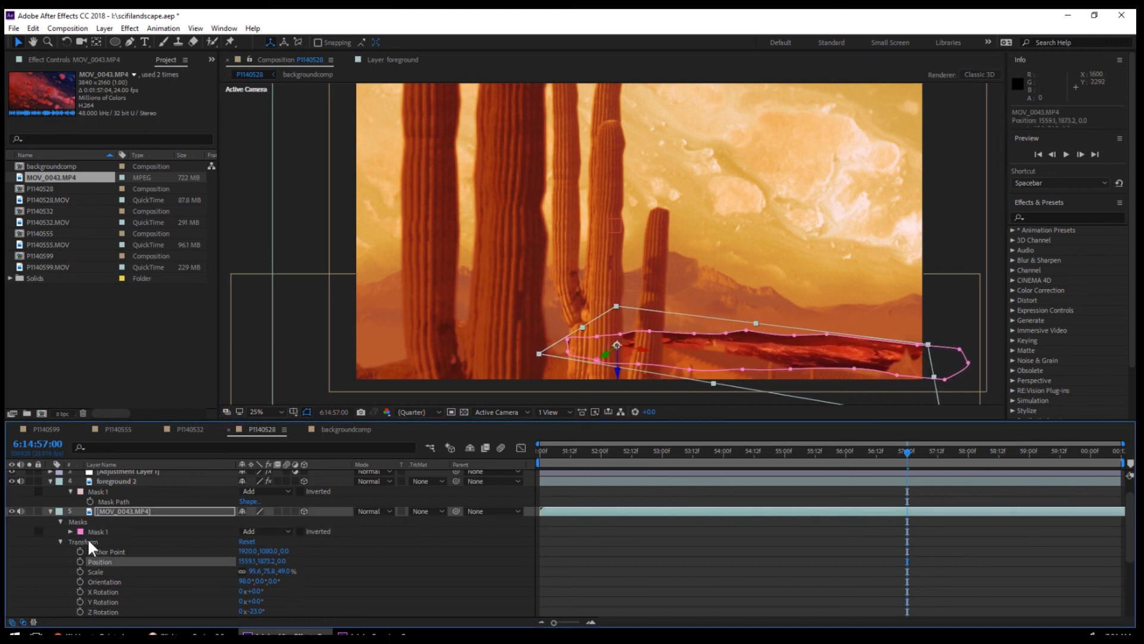
pyautogui.click(70, 531)
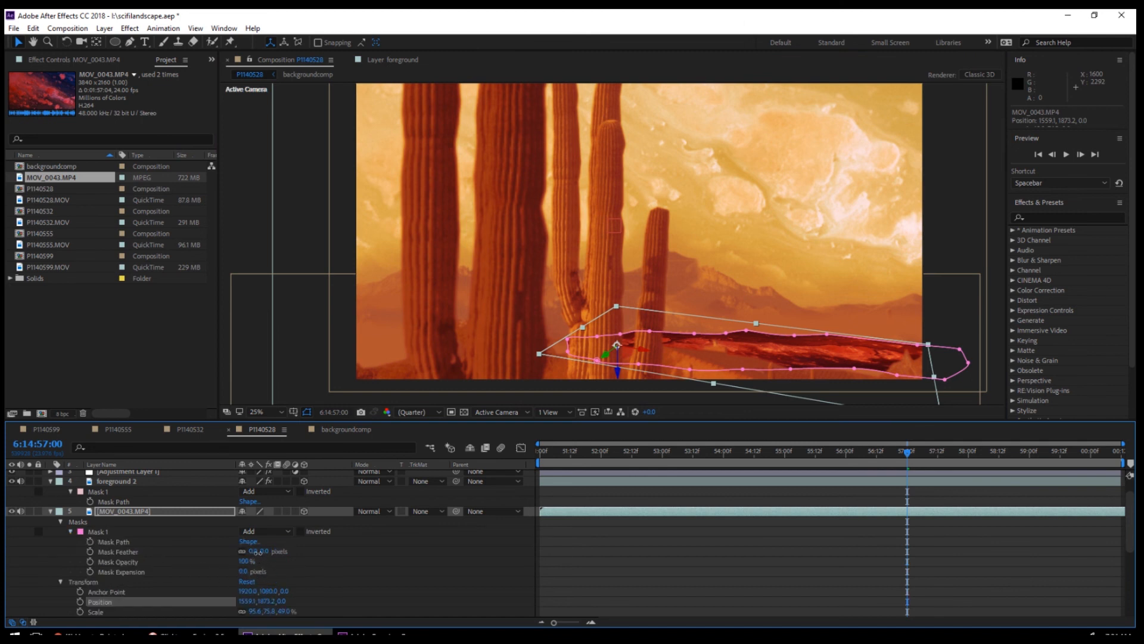
pyautogui.moveTo(257, 552); pyautogui.dragTo(287, 551)
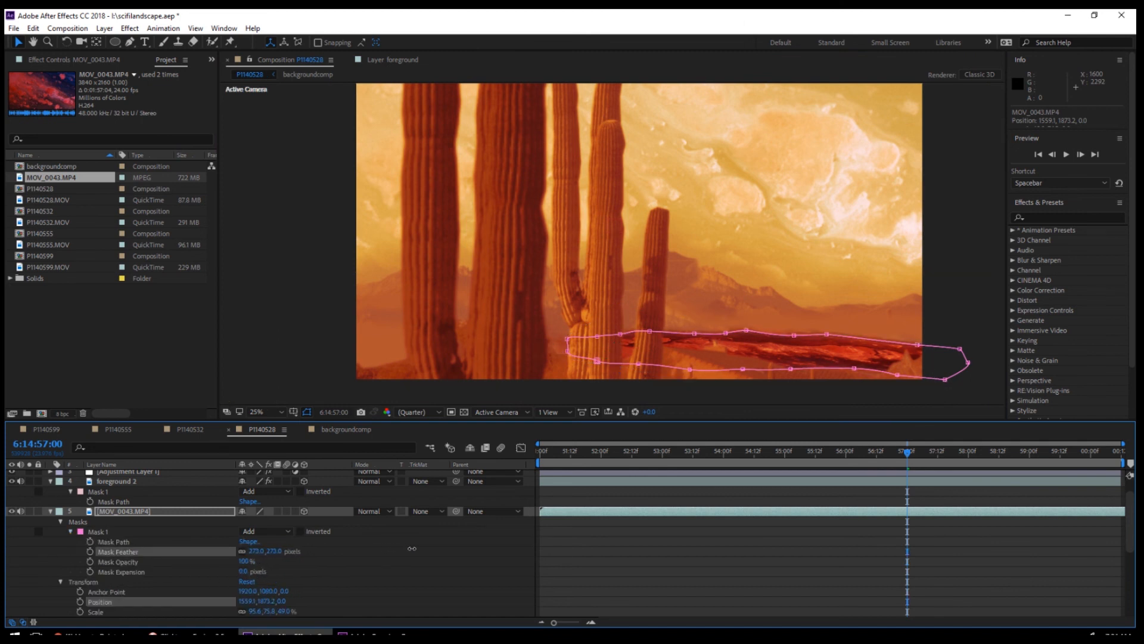
pyautogui.moveTo(412, 549); pyautogui.dragTo(429, 549)
pyautogui.press('space')
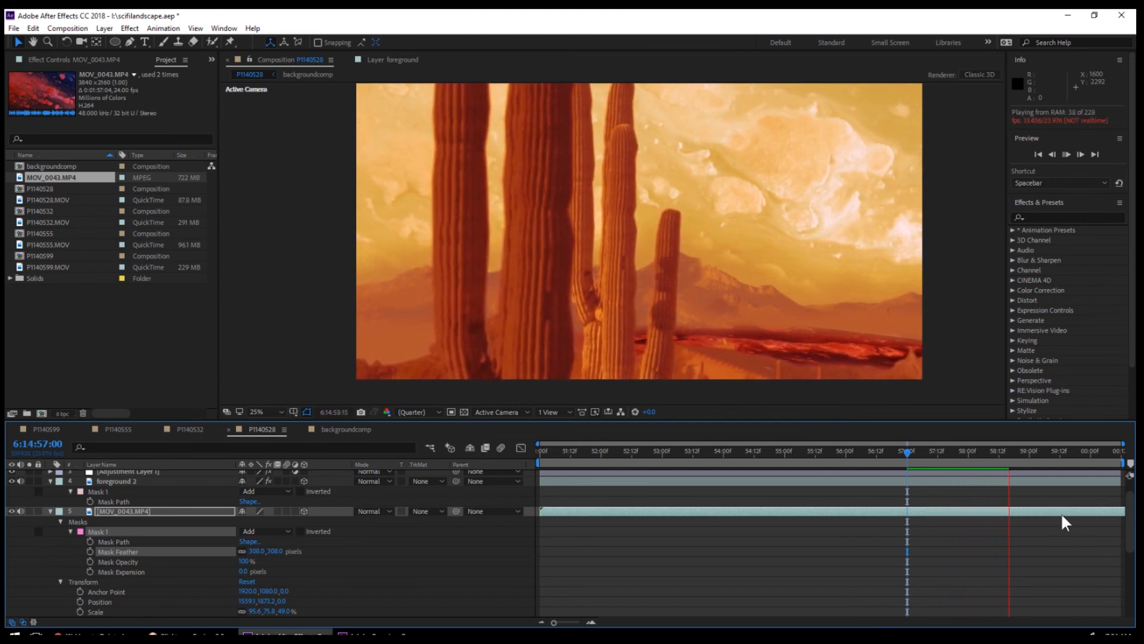
pyautogui.press('space')
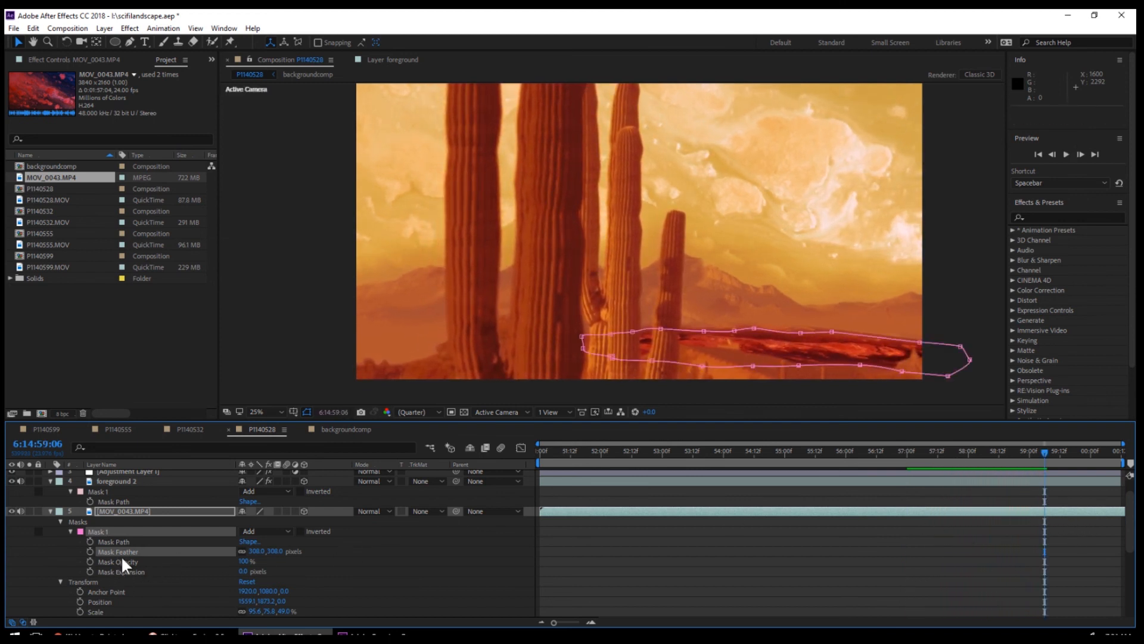
# Lower the opacity of the MOV_0043.MP4 layer's Mask 1 to 73% and preview the result.
pyautogui.moveTo(241, 562); pyautogui.dragTo(237, 562)
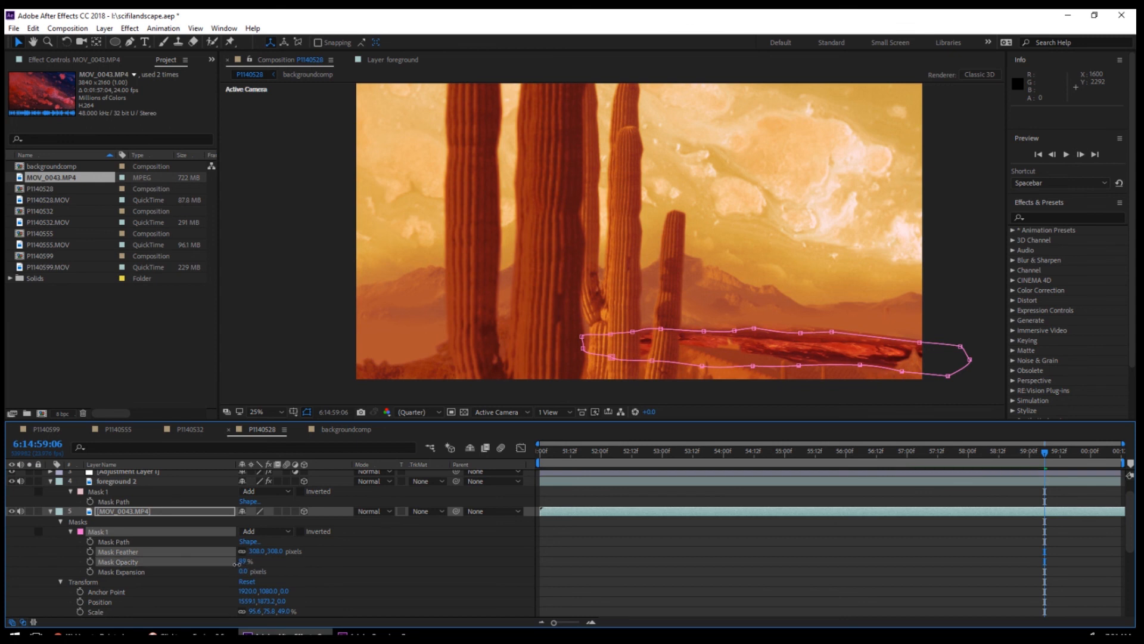
pyautogui.press('space')
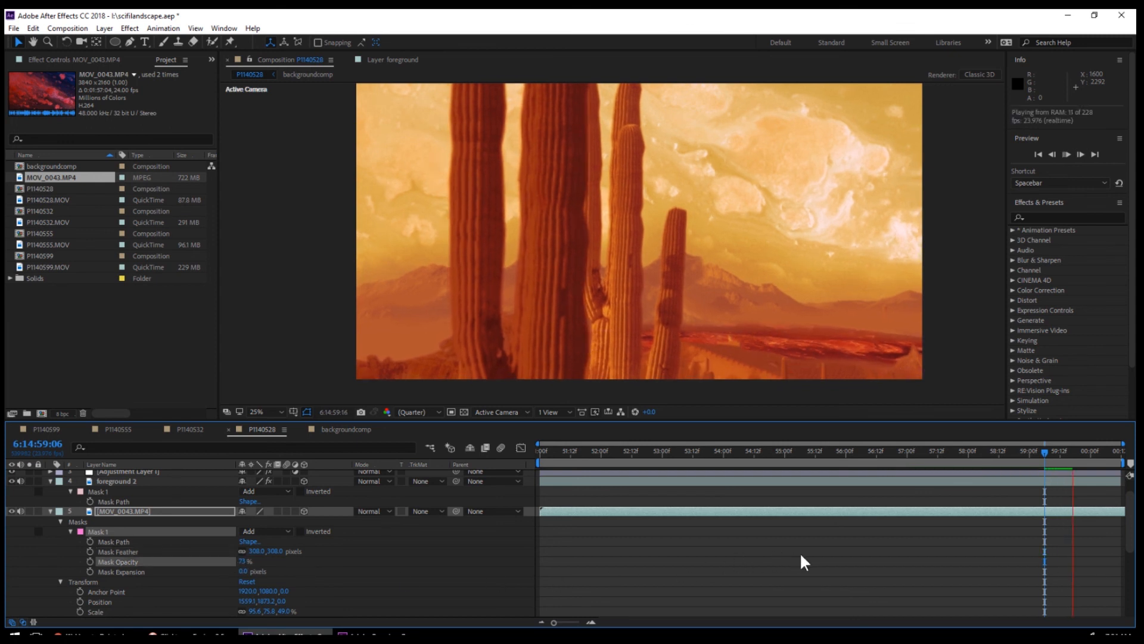
pyautogui.press('space')
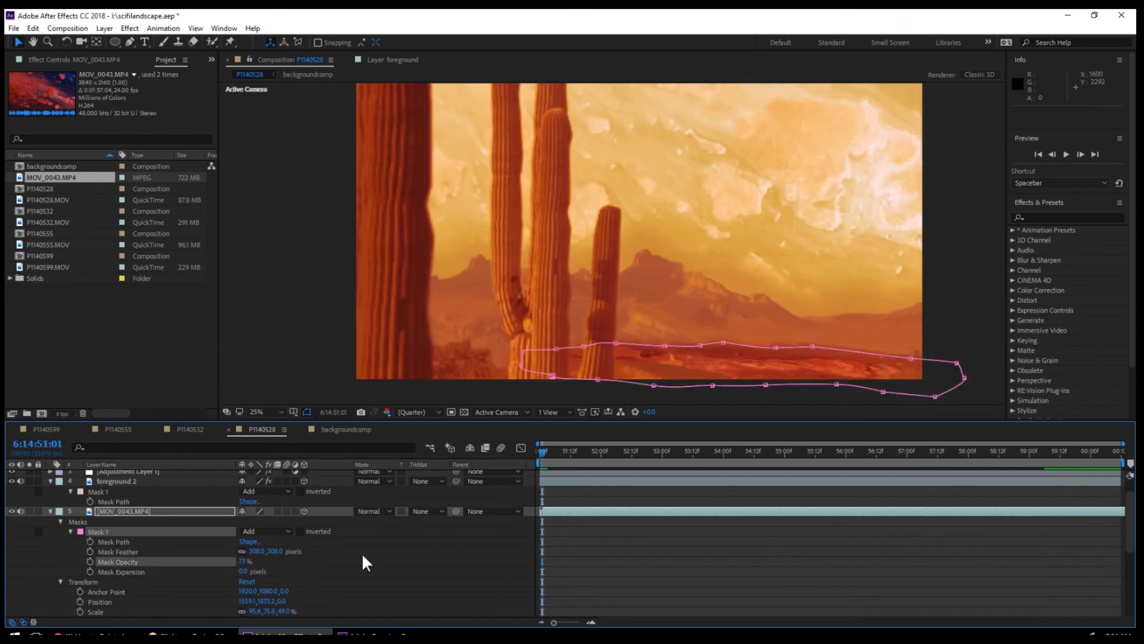
# Extend the near-cactus end of the MOV_0043.MP4 mask behind the cacti and beyond the frame's left edge, and preview the animation.
pyautogui.click(149, 511)
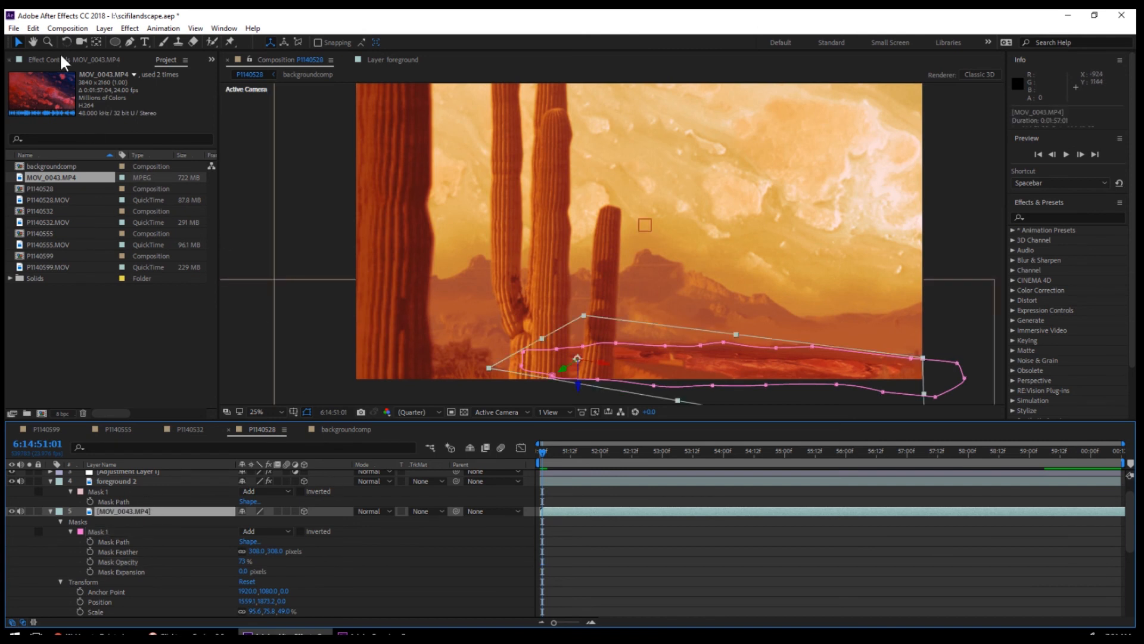
pyautogui.moveTo(523, 353); pyautogui.dragTo(490, 351)
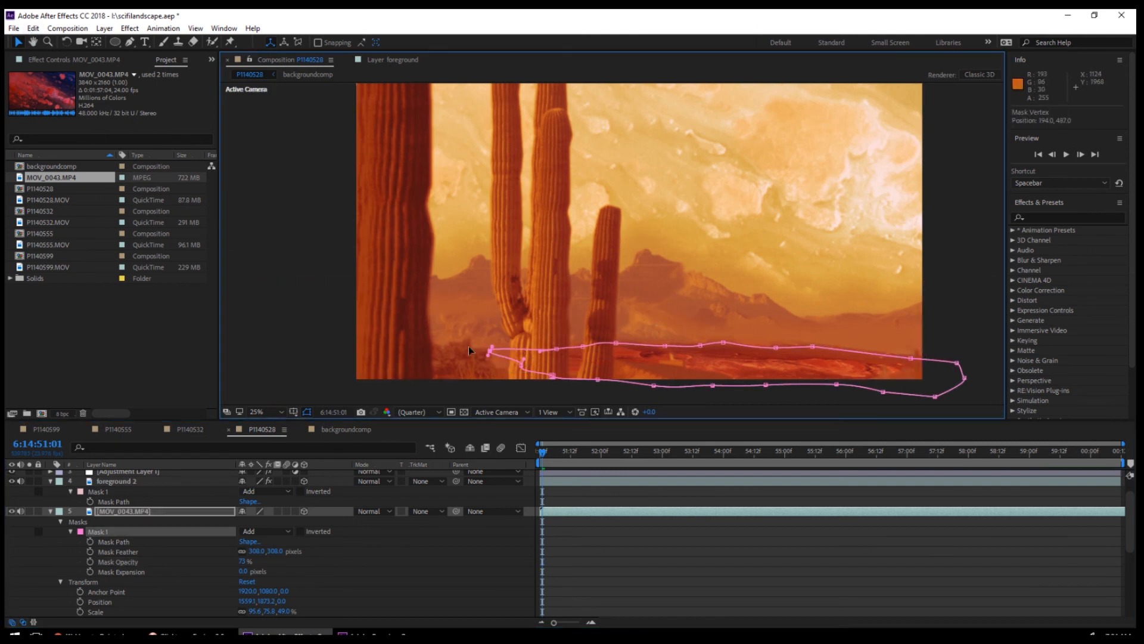
pyautogui.moveTo(404, 339); pyautogui.dragTo(305, 344)
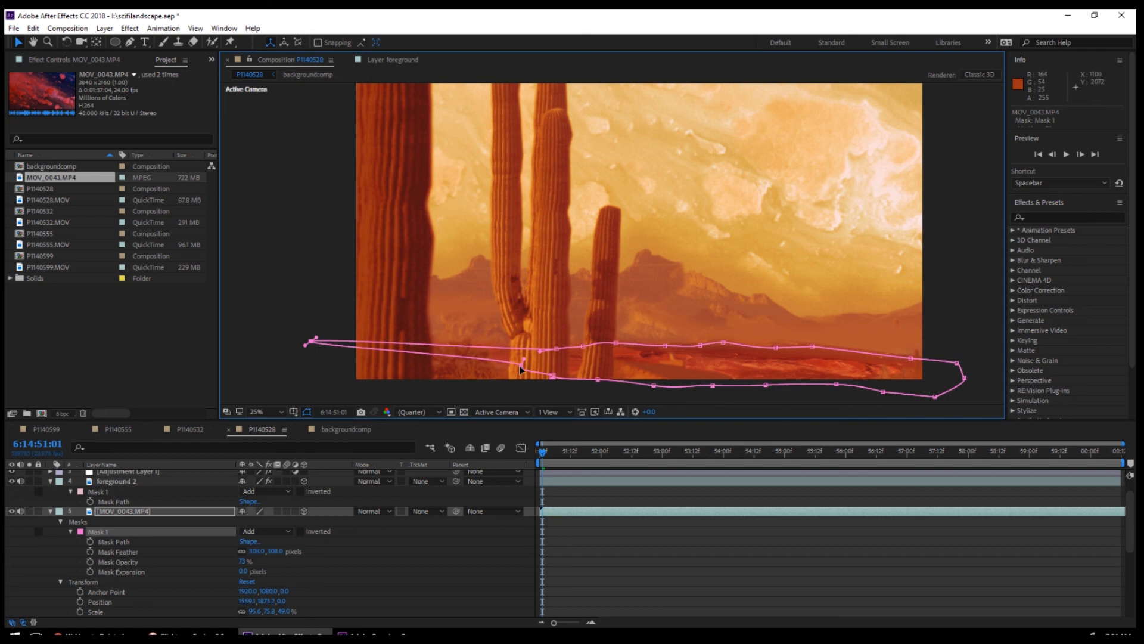
pyautogui.moveTo(522, 362); pyautogui.dragTo(293, 375)
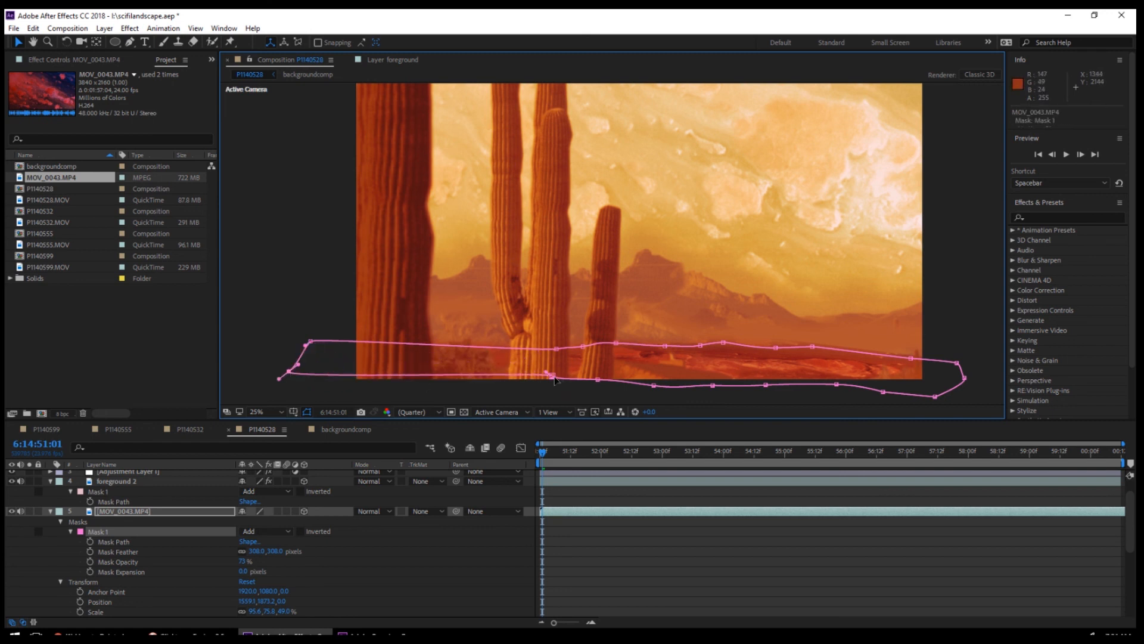
pyautogui.moveTo(553, 377); pyautogui.dragTo(389, 389)
pyautogui.press('space')
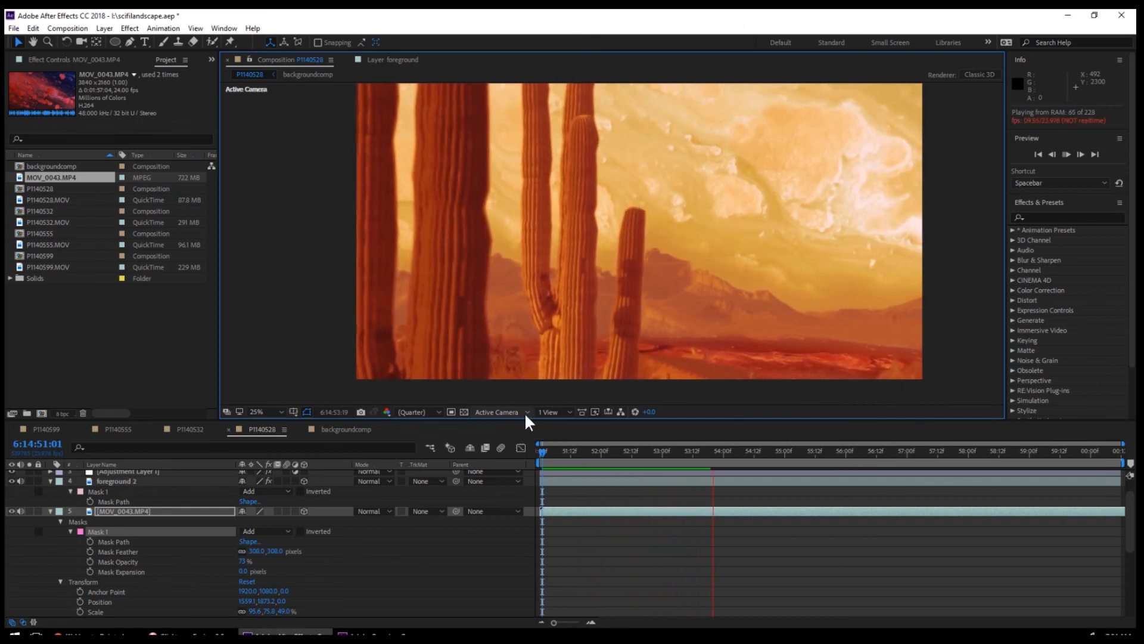
# Apply Camera Lens Blur to the MOV_0043.MP4 layer with a blur radius of 15, and preview it.
pyautogui.click(605, 451)
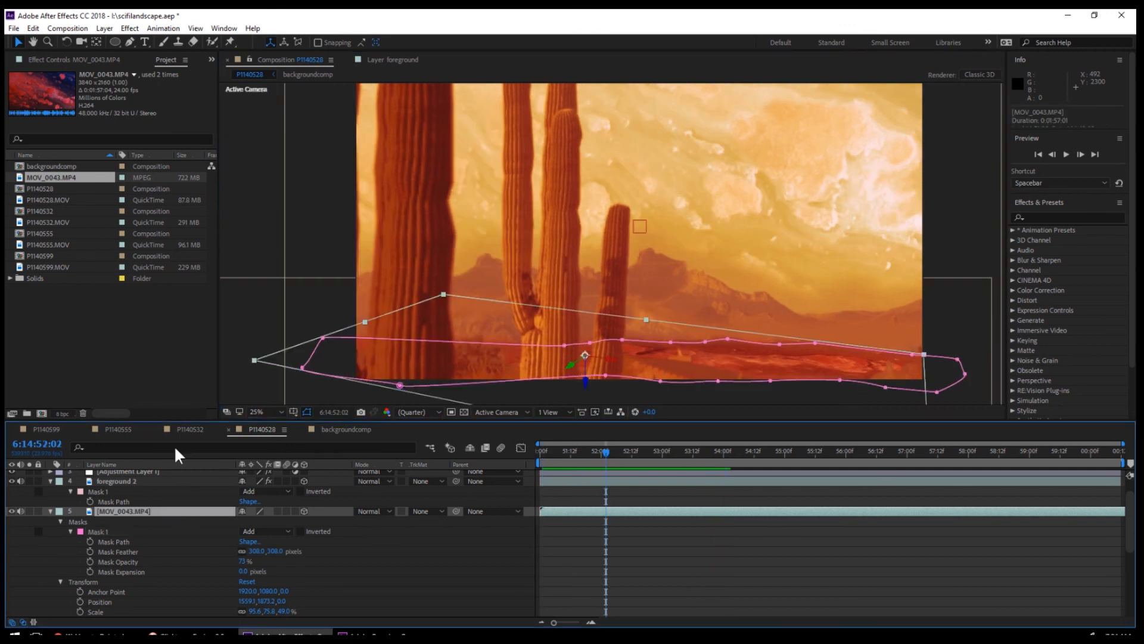
pyautogui.click(130, 28)
pyautogui.moveTo(153, 111)
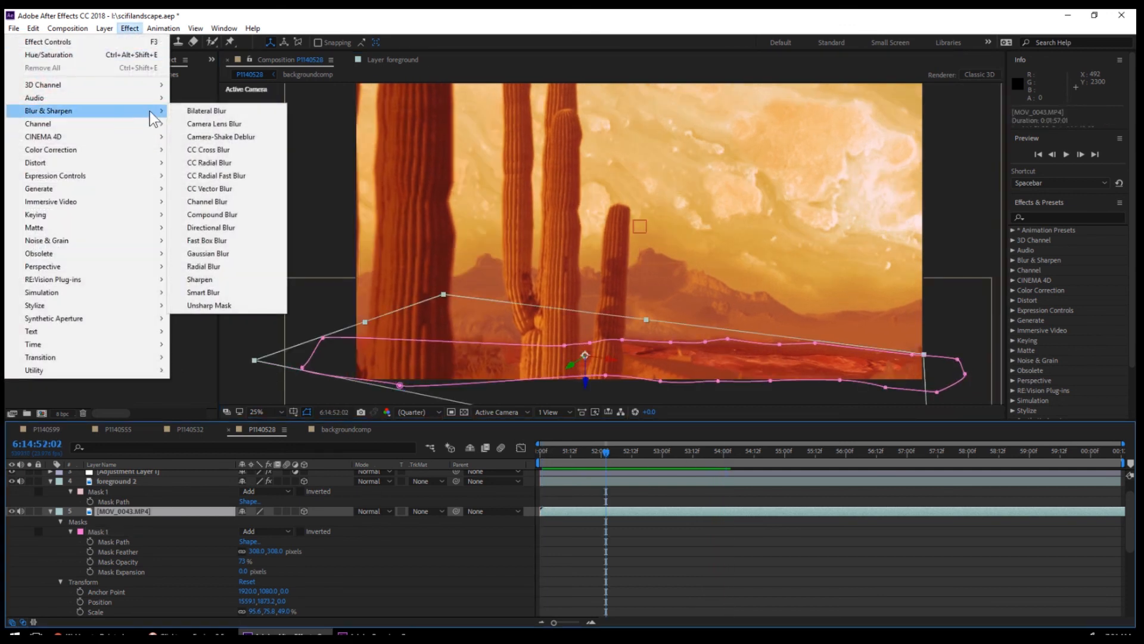
pyautogui.click(245, 123)
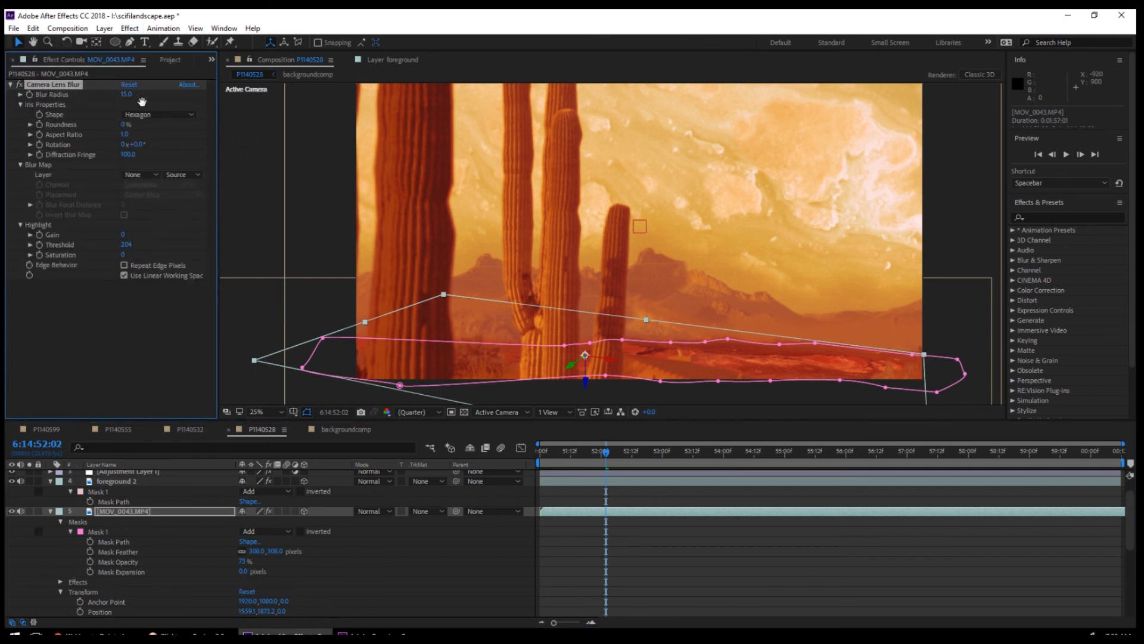
pyautogui.press('space')
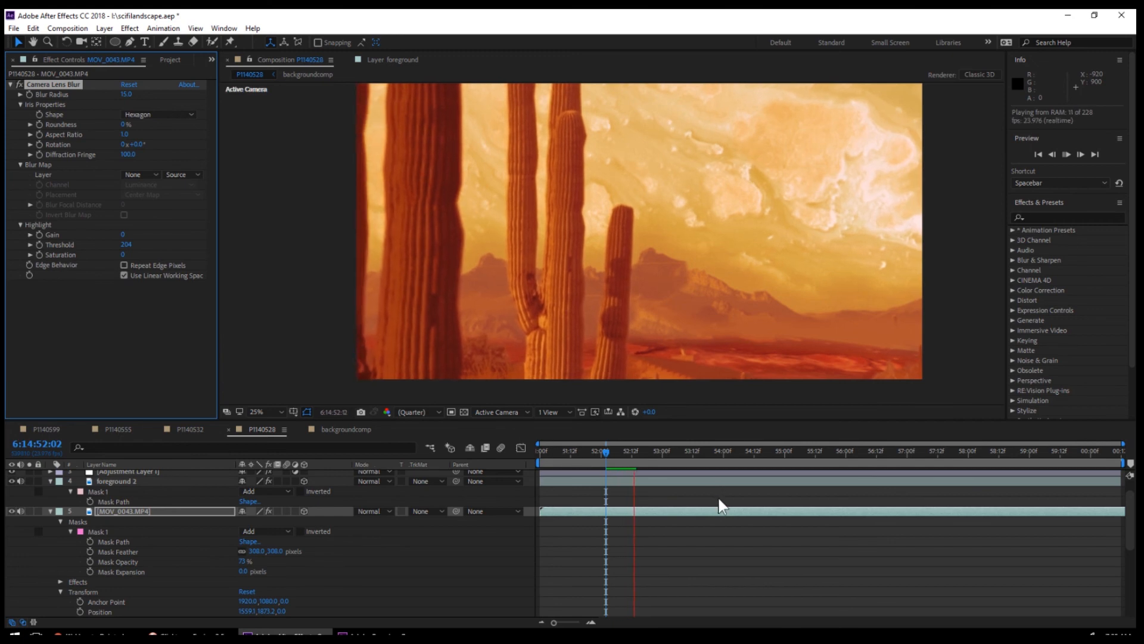